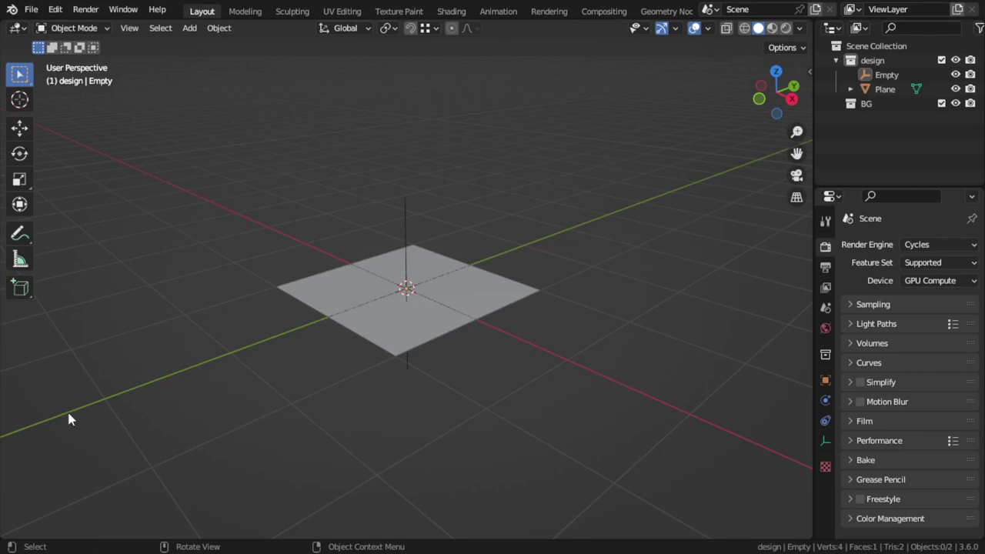
Check the Screencast Keys settings in the viewport sidebar, then orbit the view.
key("n")
left_click(802, 204)
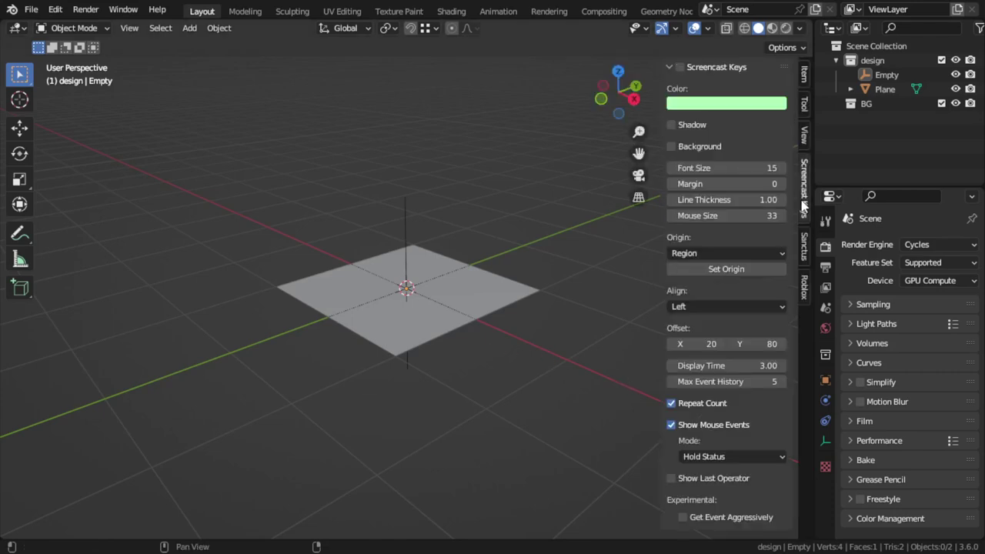
key("n")
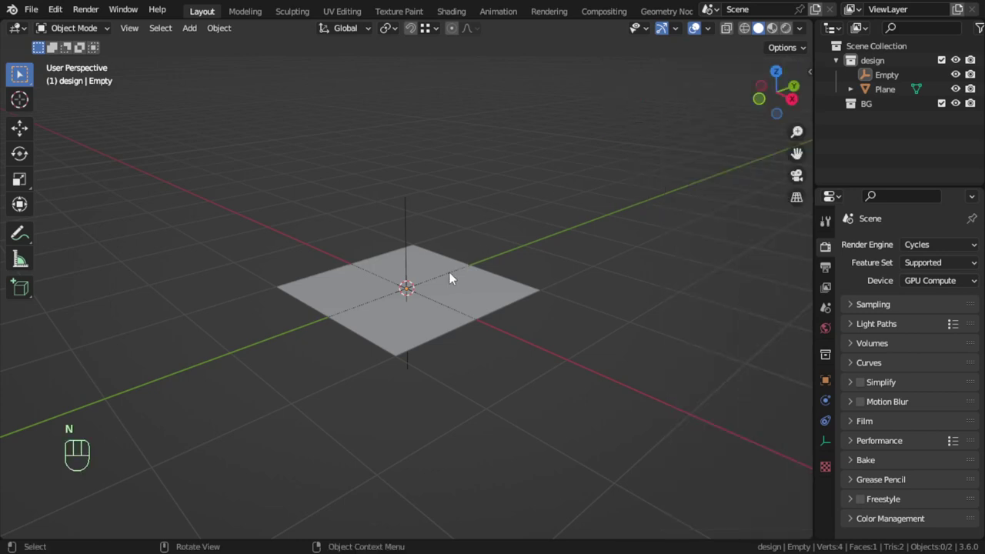
mouse_move(413, 288)
middle_mouse_down("alt")
mouse_move(537, 373)
mouse_move(490, 387)
mouse_move(515, 341)
mouse_move(557, 382)
mouse_move(567, 367)
middle_mouse_up("alt")
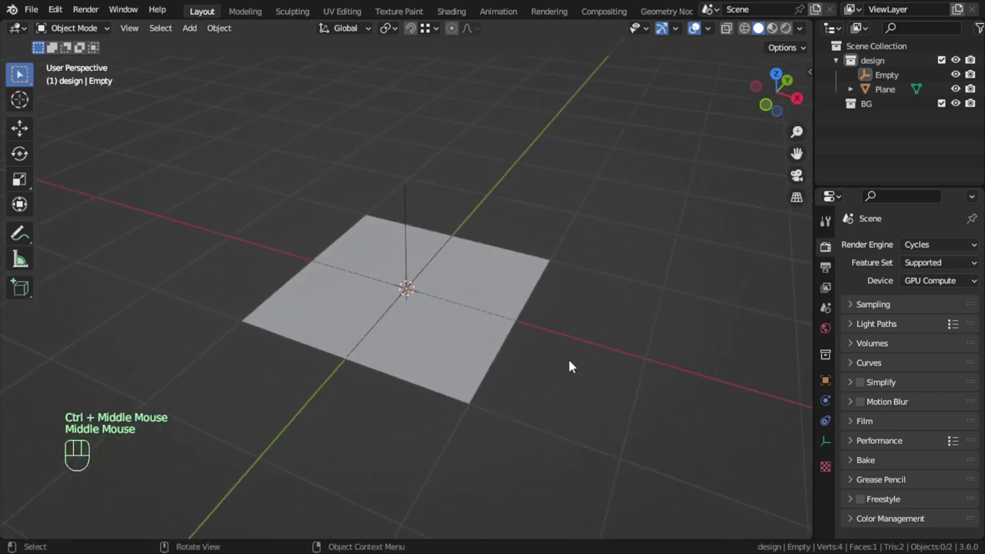
Select the Empty, then make the Plane the active object.
left_click(479, 337)
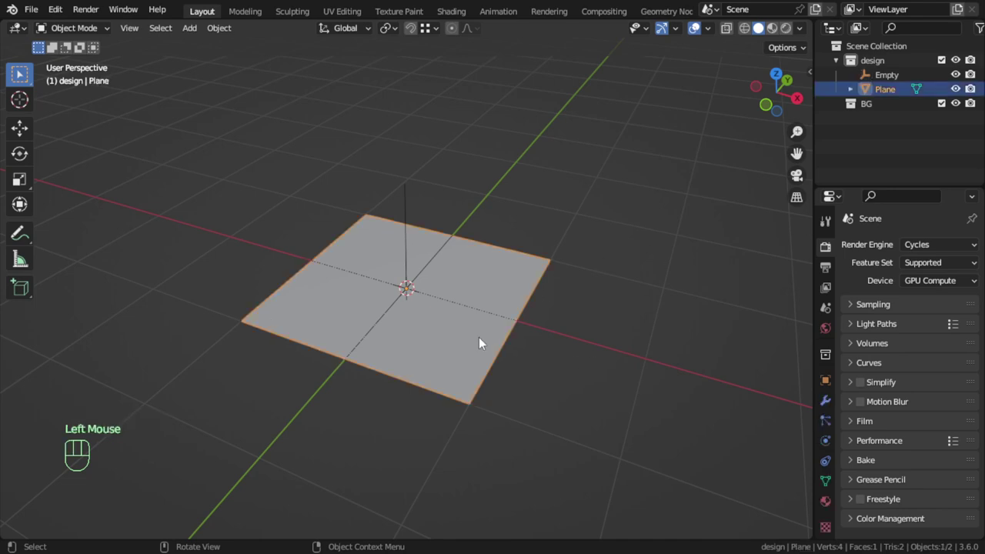
left_click(887, 74)
left_click(389, 254)
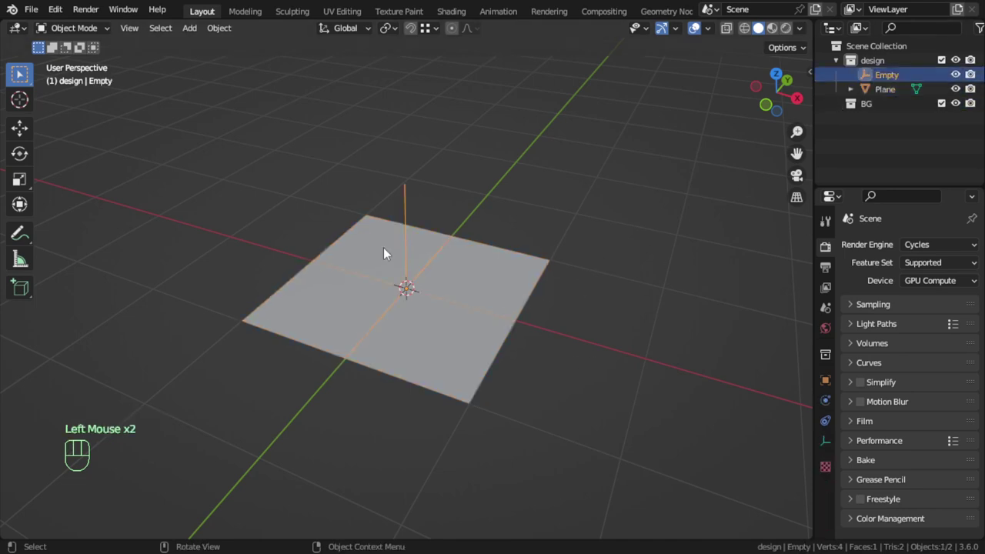
key("shift+a")
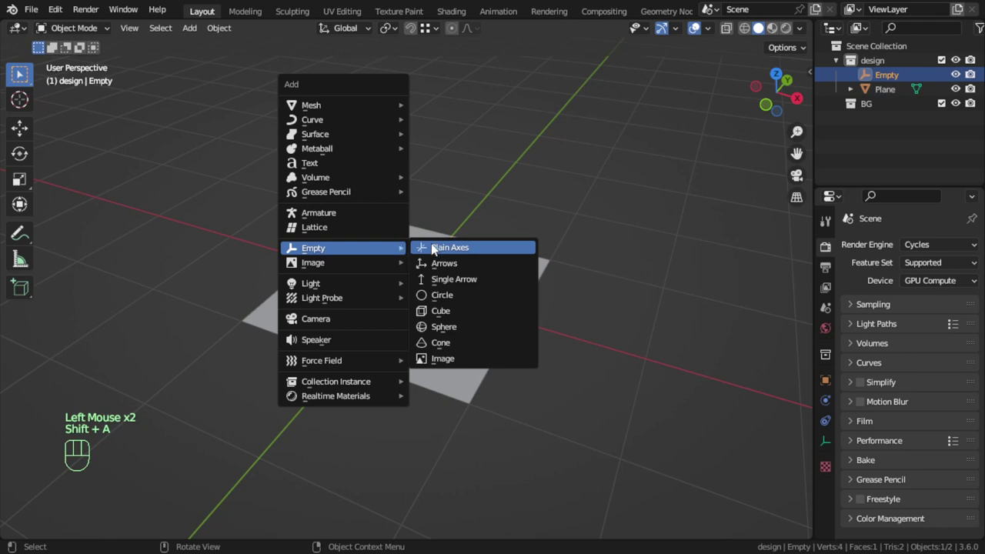
mouse_move(343, 104)
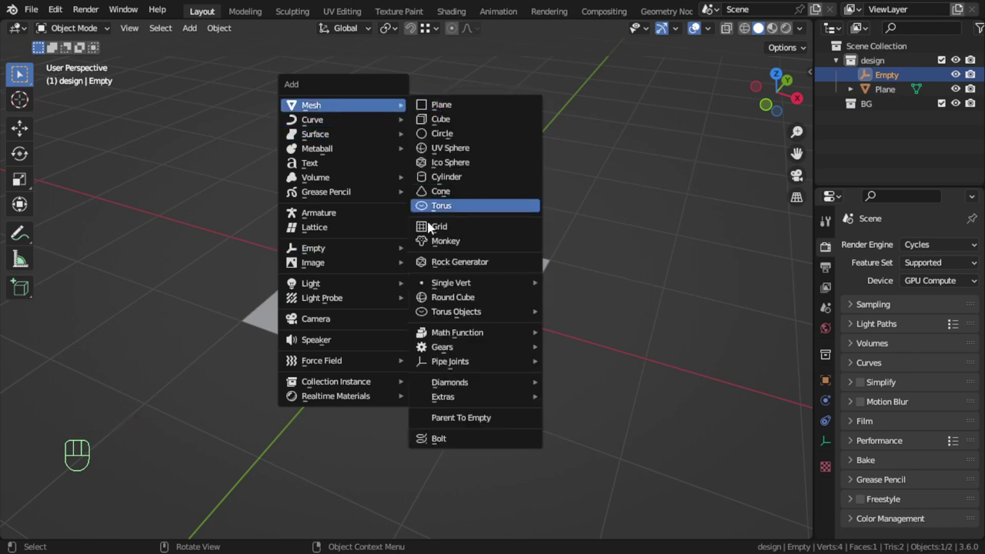
left_click(446, 354)
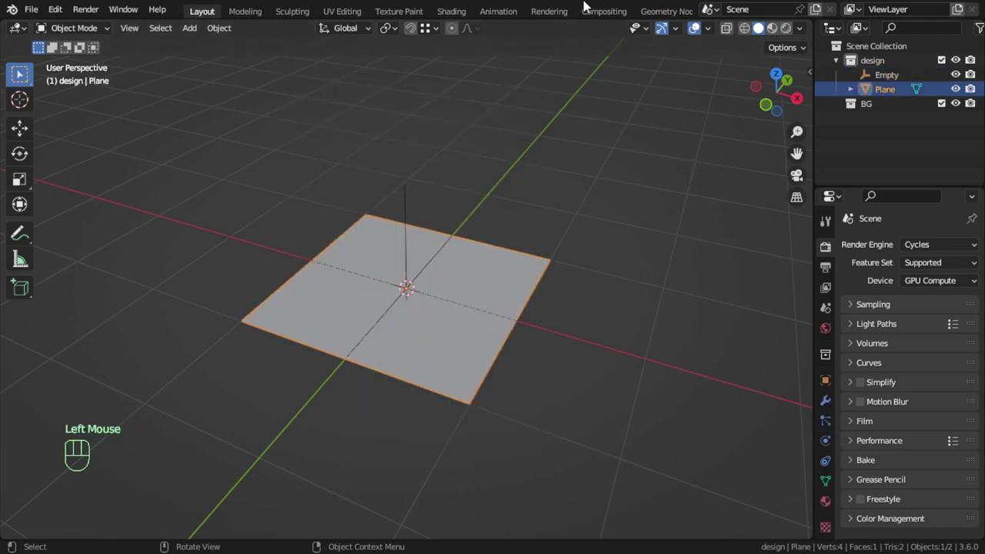
In the Geometry Nodes workspace, merge away the spreadsheet and create a new node tree for the Plane.
left_click(660, 10)
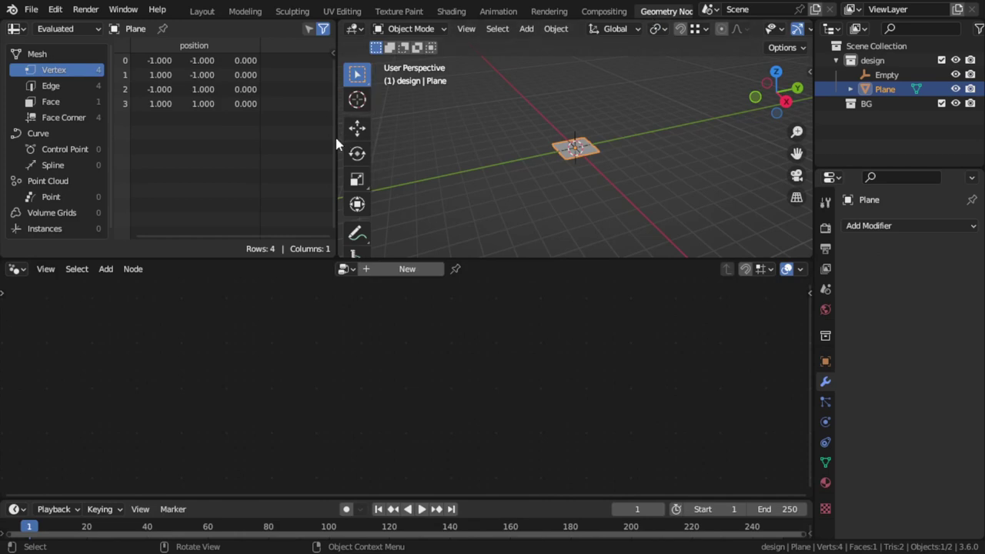
right_click(336, 139)
left_click(315, 175)
left_click(243, 157)
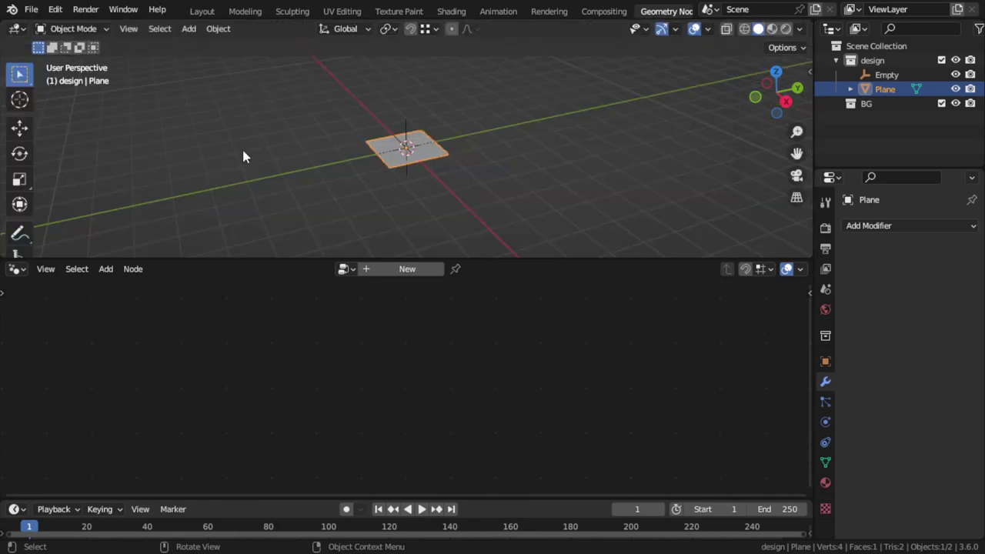
left_click_drag(355, 256, 355, 336)
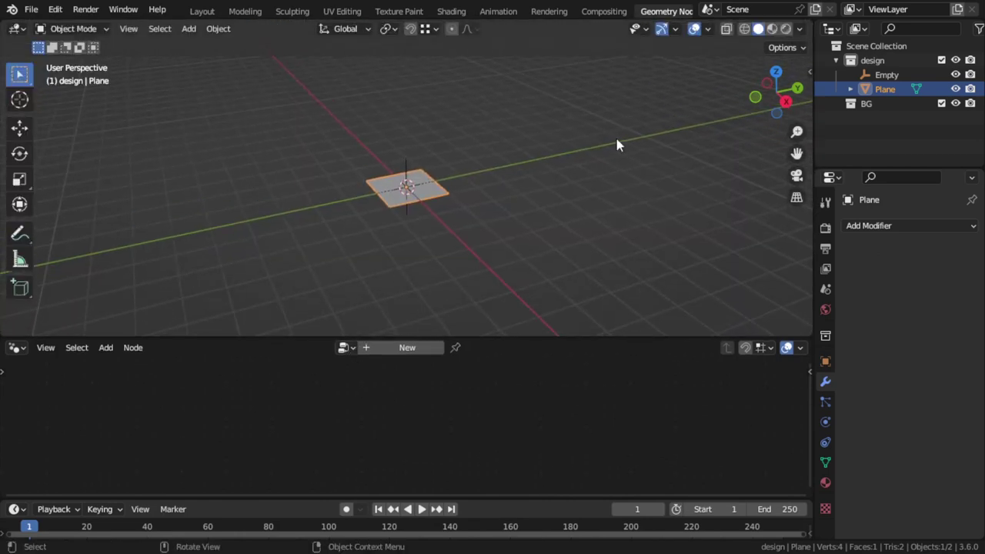
left_click(400, 347)
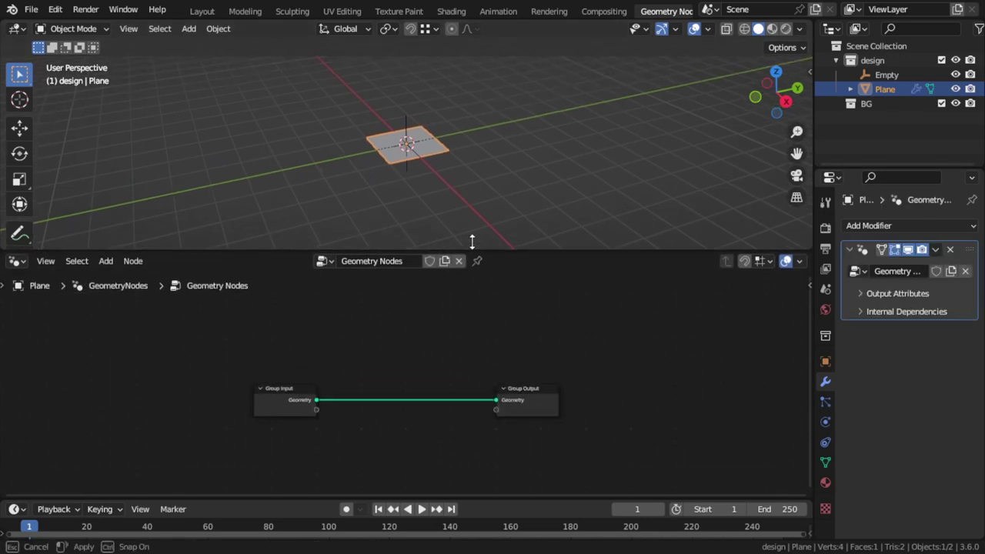
left_click_drag(460, 337, 470, 227)
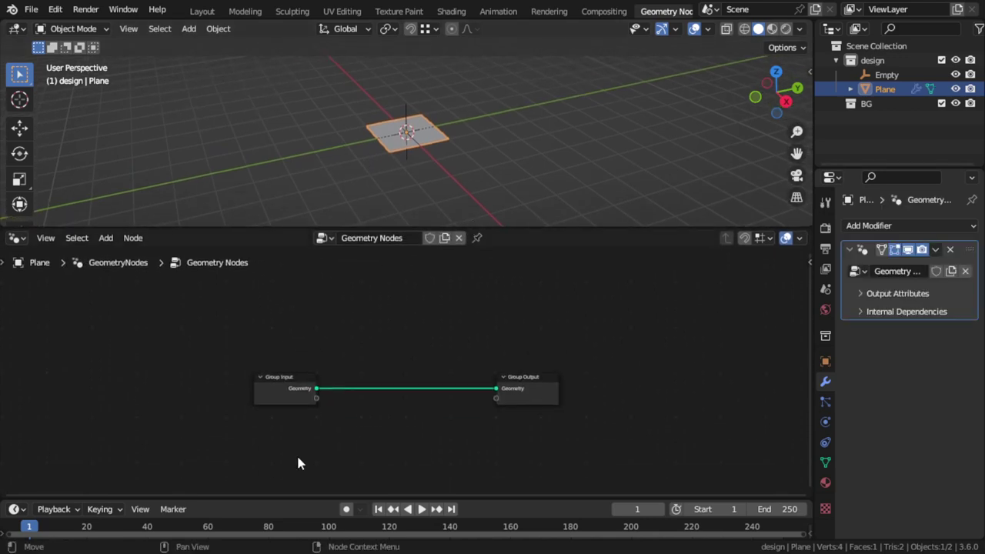
Merge the timeline area into the node editor and enlarge the 3D view.
right_click(316, 496)
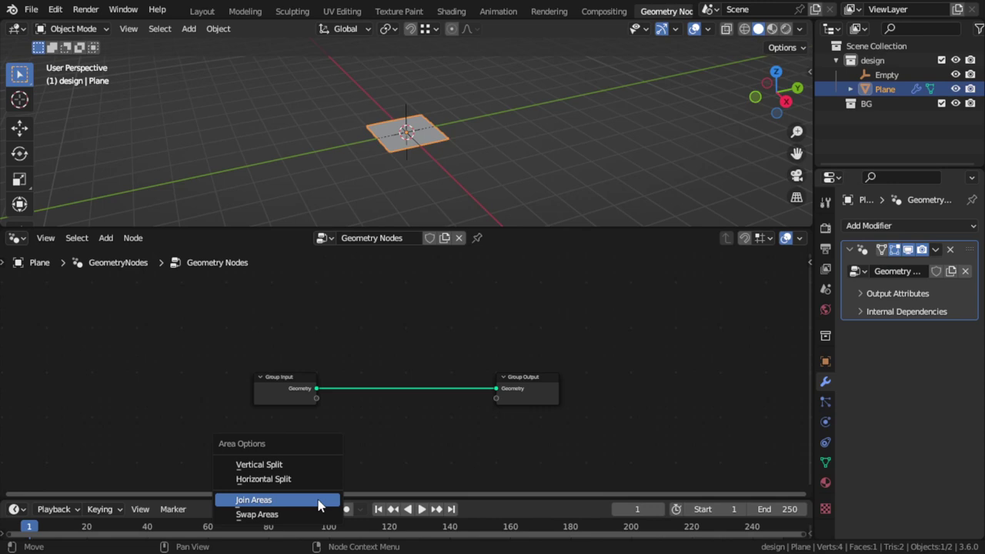
left_click(319, 504)
key("Escape")
right_click(509, 498)
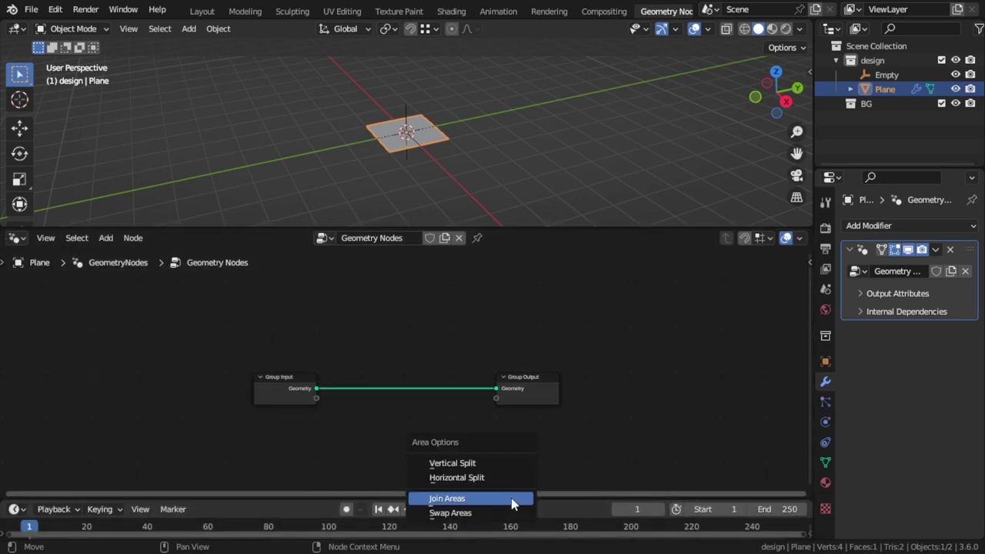
left_click(500, 501)
left_click(458, 285)
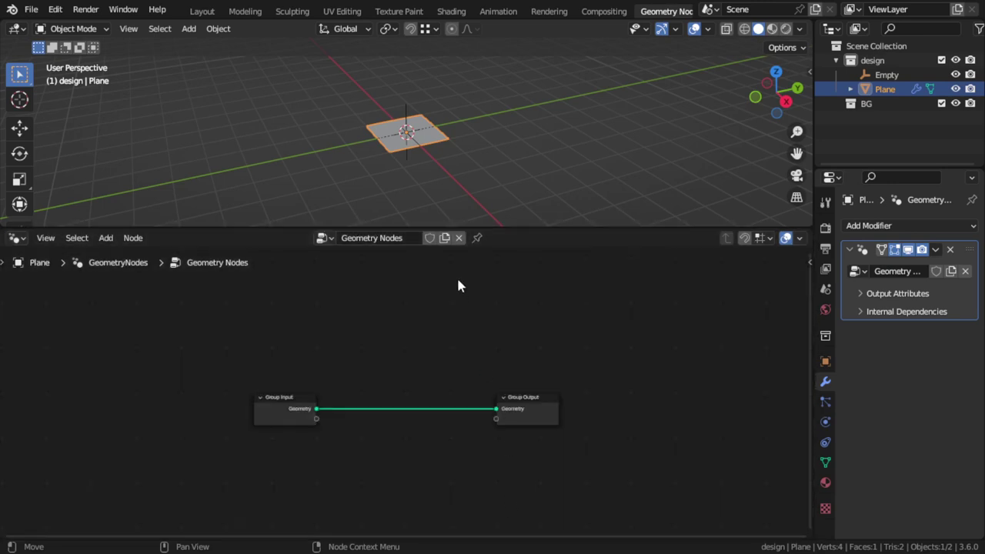
left_click_drag(501, 228, 512, 336)
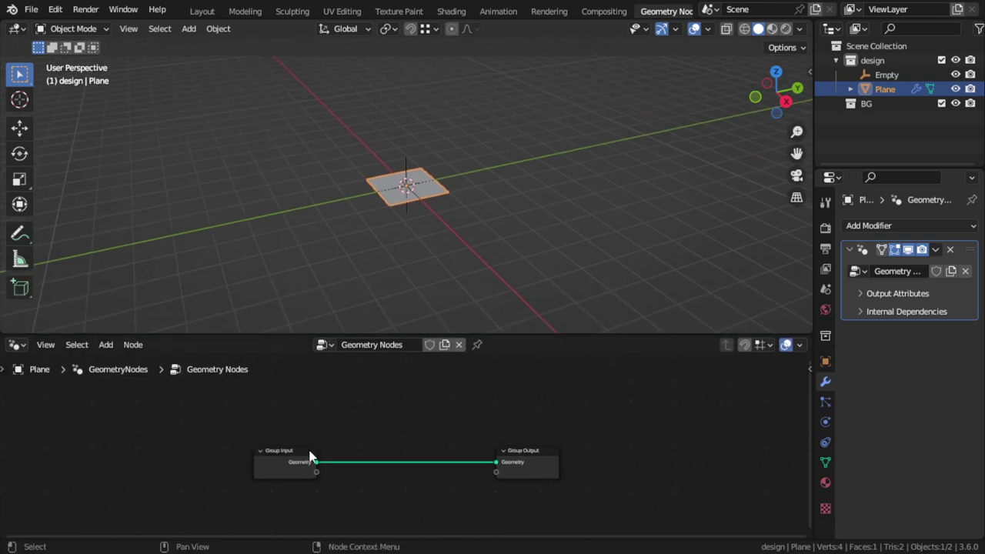
Delete the Group Input node, leaving only Group Output.
left_click(312, 458)
key("x")
middle_click_drag(386, 430, 413, 414, "ctrl")
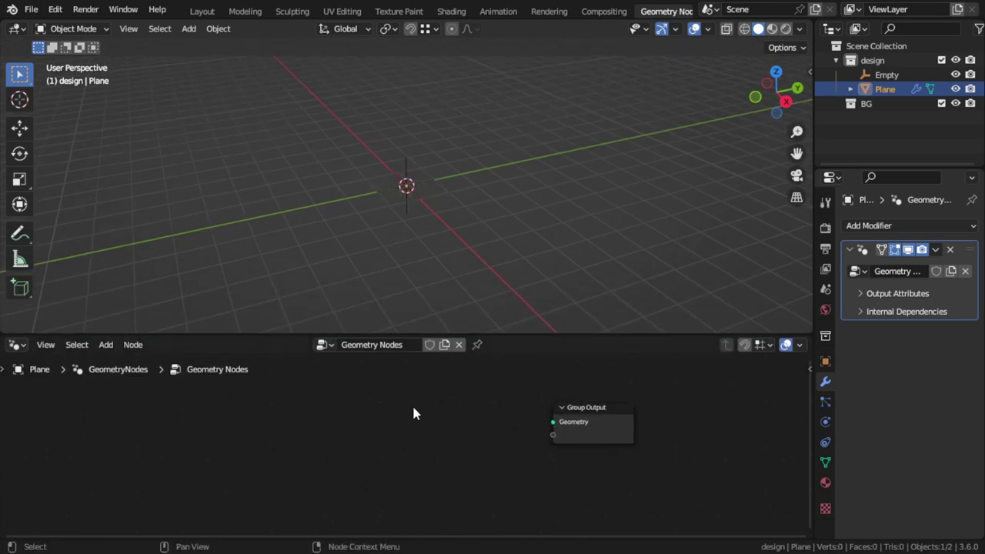
Add a Cube node sized 5 m and connect its Mesh to the Group Output.
key("shift+a")
left_click(363, 260)
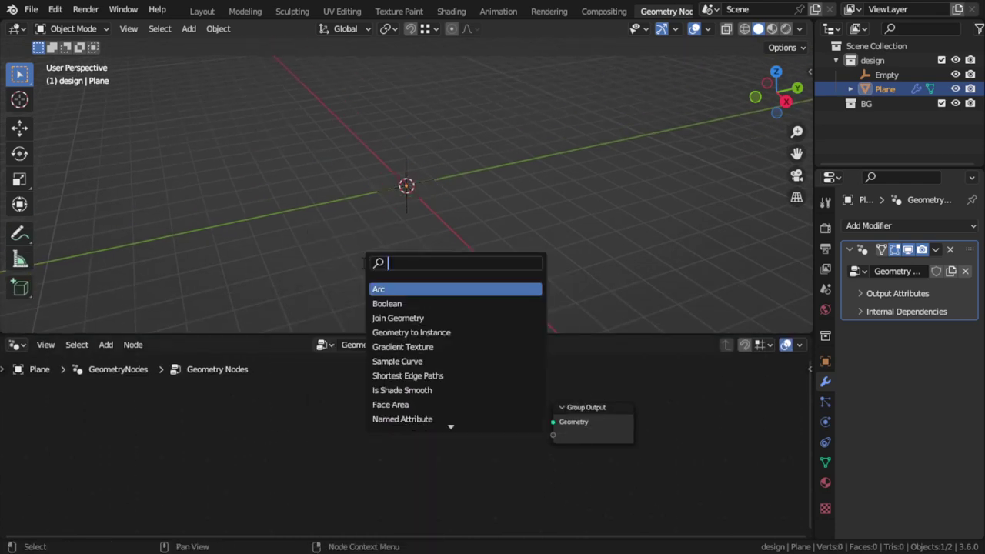
type("cub")
key("Return")
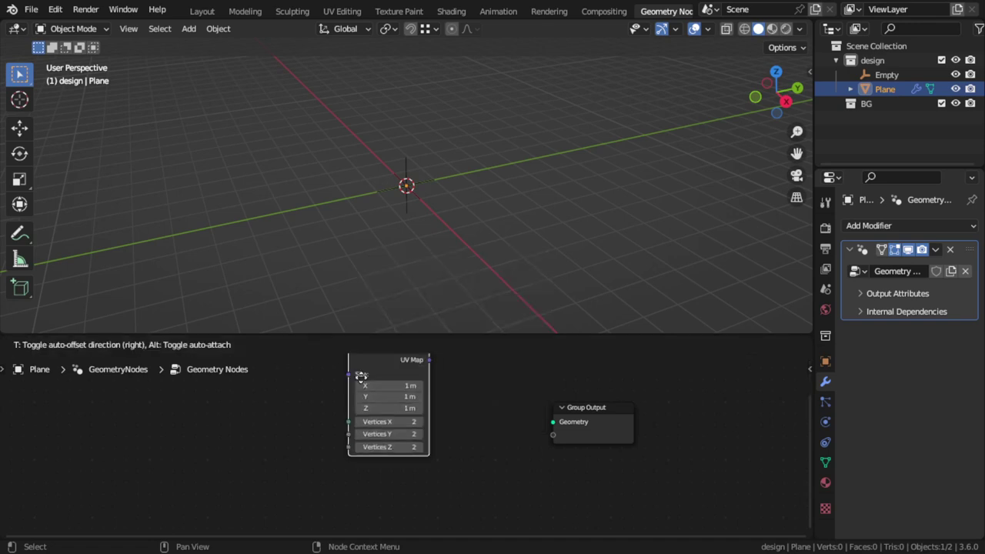
left_click(367, 413)
left_click_drag(401, 458, 400, 433)
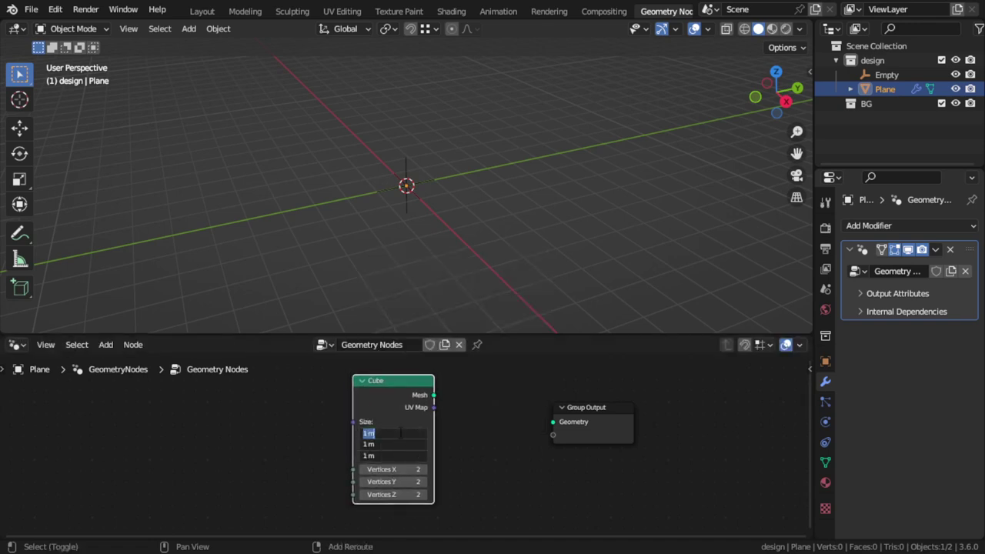
type("5")
key("Return")
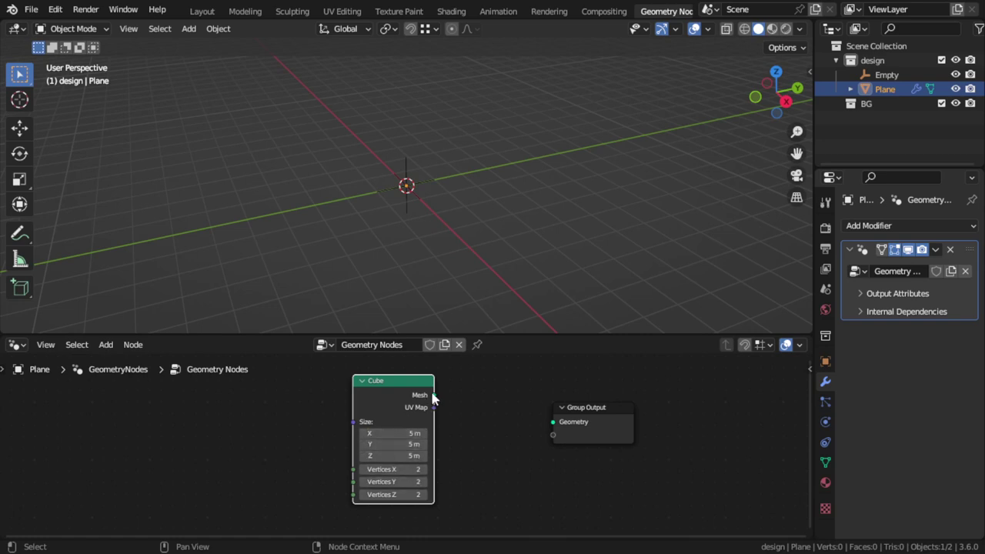
left_click_drag(434, 395, 554, 423)
left_click_drag(417, 381, 370, 378)
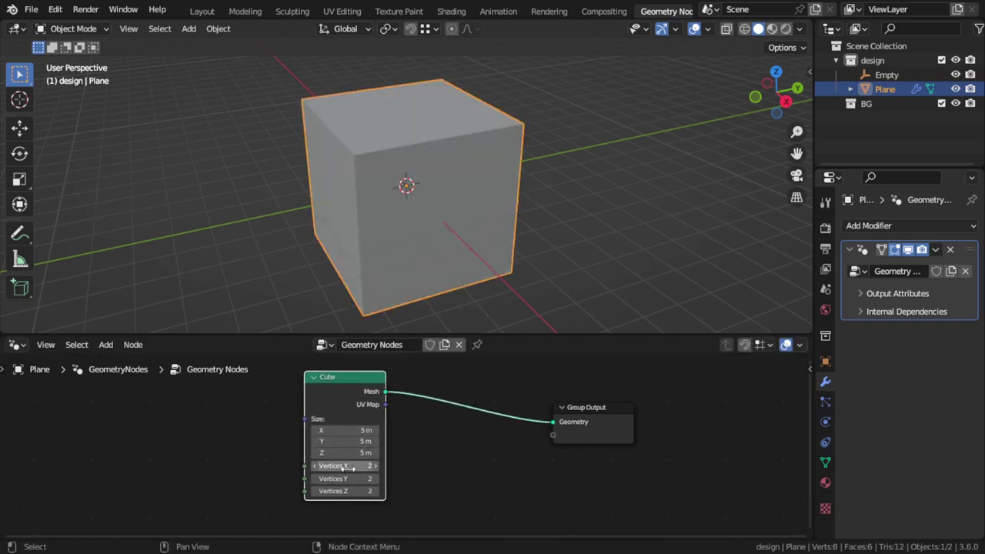
Set the Cube node to 6 vertices per axis and inspect it in wireframe.
left_click_drag(344, 467, 344, 490)
type("6")
key("Return")
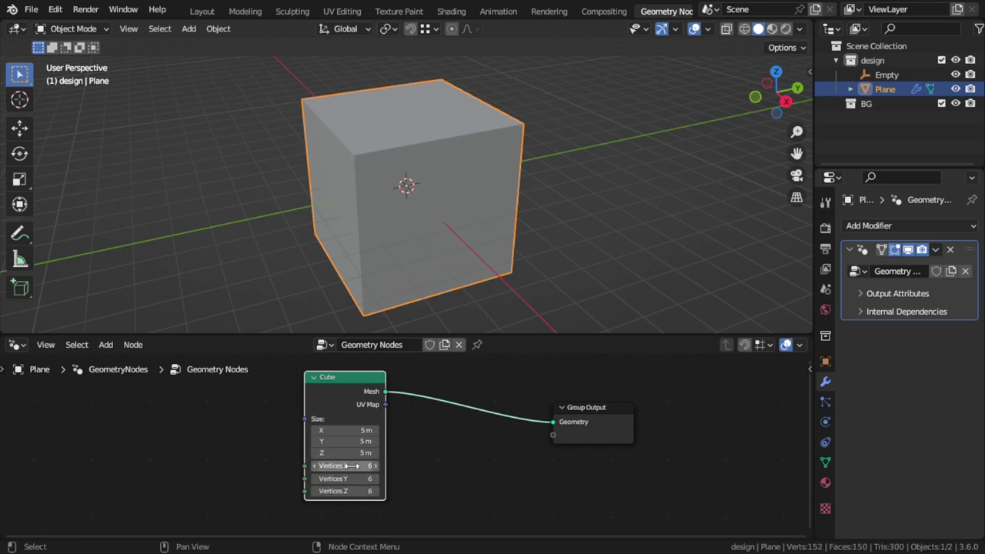
left_click(745, 28)
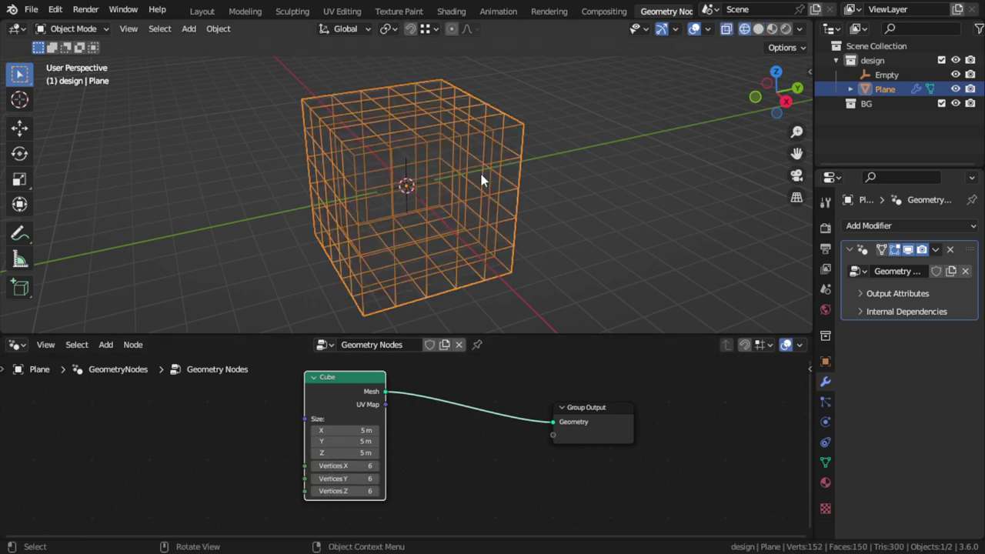
middle_click_drag(479, 170, 513, 147)
middle_click_drag(369, 229, 363, 227)
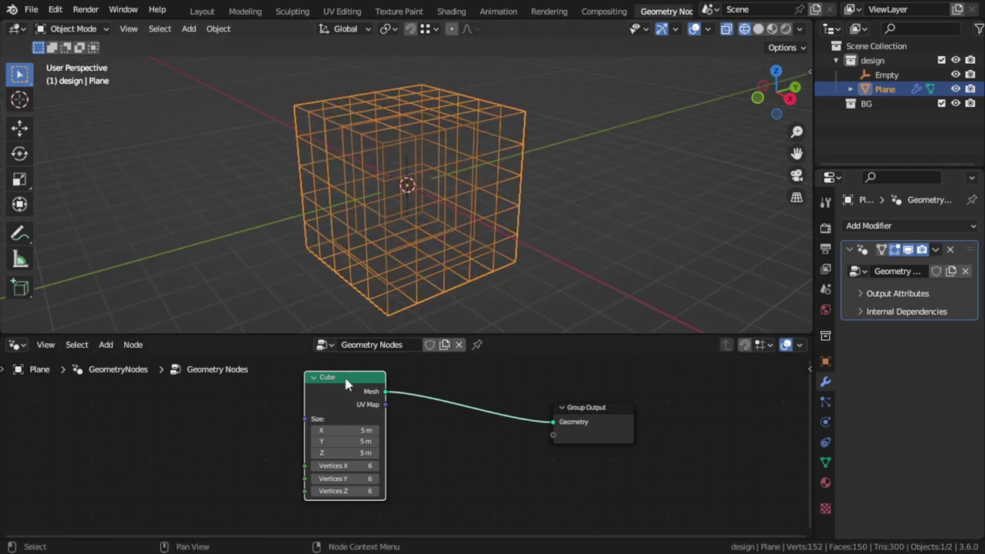
left_click_drag(354, 379, 288, 381)
Insert an Instance on Points node between the Cube node and the output.
key("shift+a")
left_click(347, 262)
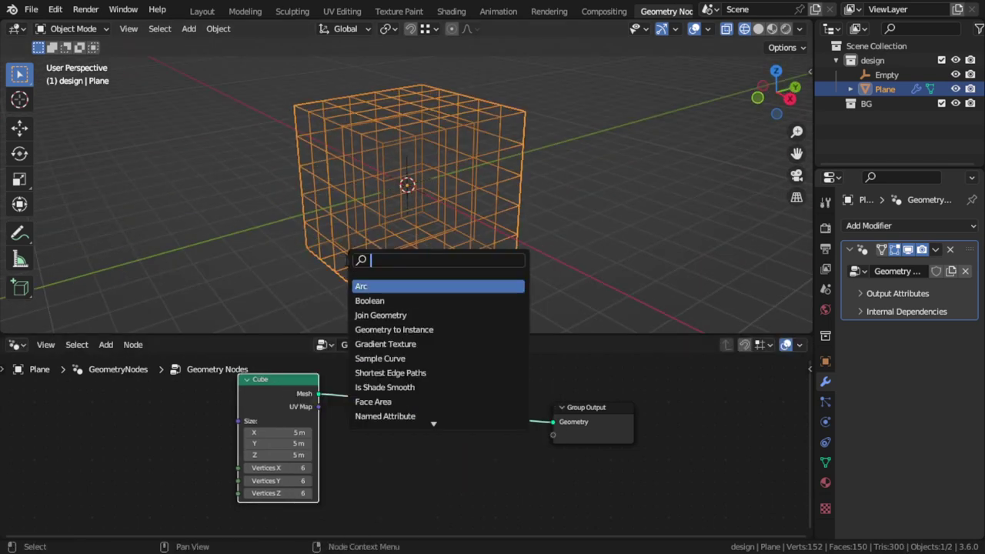
type("insta")
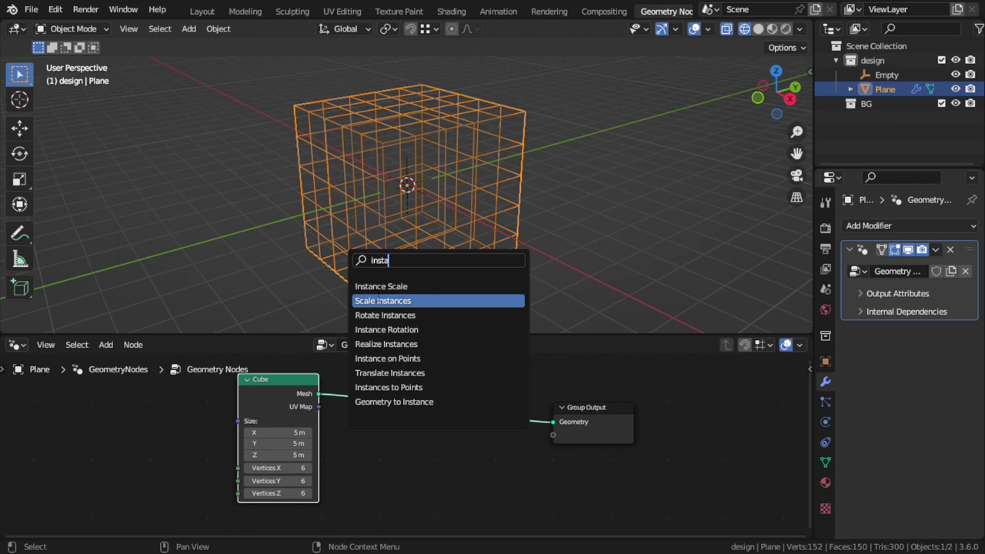
left_click(408, 358)
left_click(437, 419)
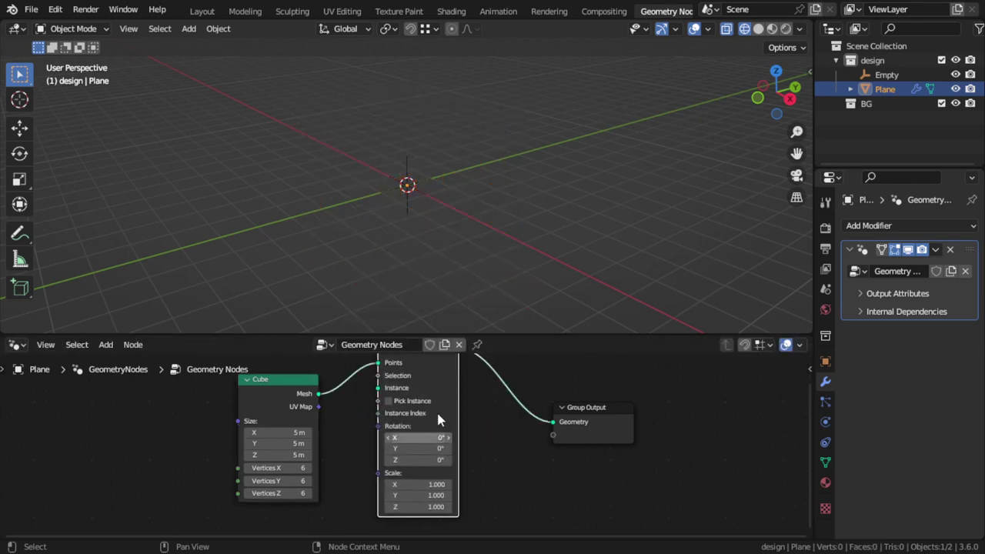
middle_click_drag(451, 207, 558, 209)
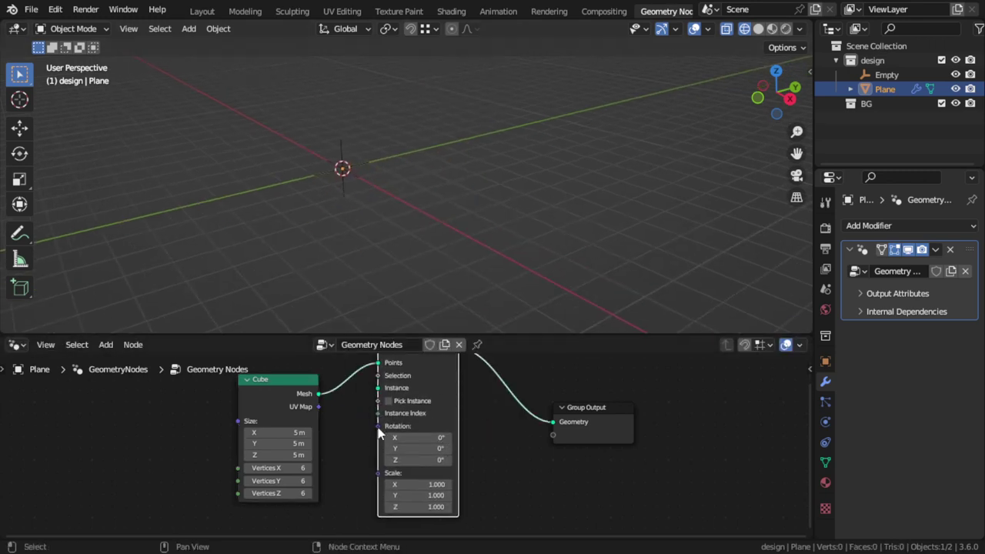
key("shift+a")
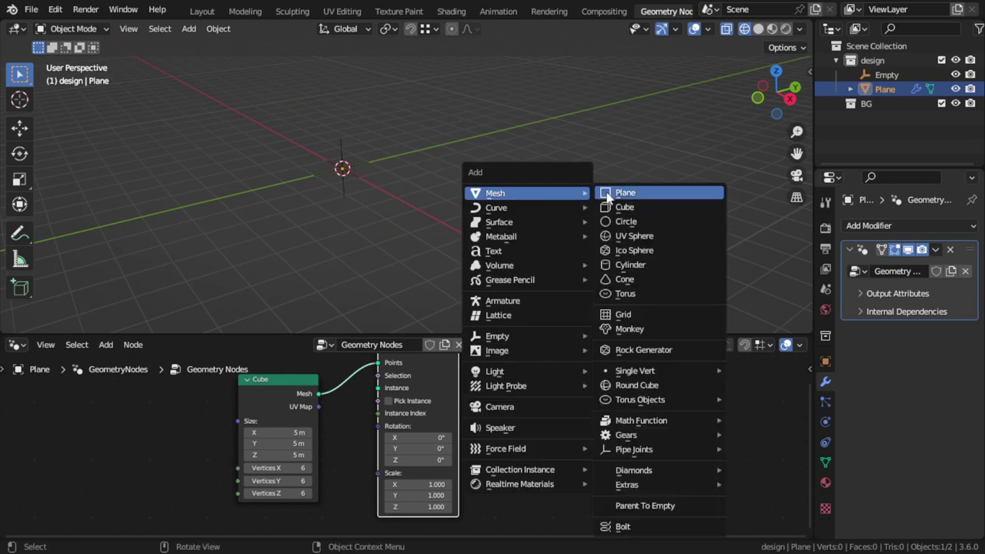
Add a cube object and move it into a new 'objects' collection.
left_click(624, 207)
middle_click_drag(554, 210, 573, 207)
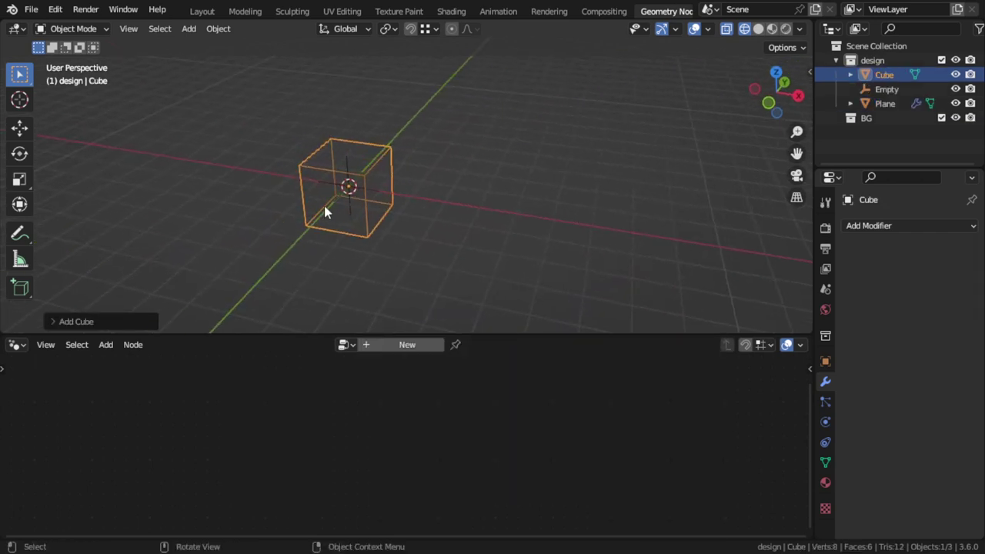
key("KP_7")
middle_click_drag(324, 206, 467, 163, "shift")
key("m")
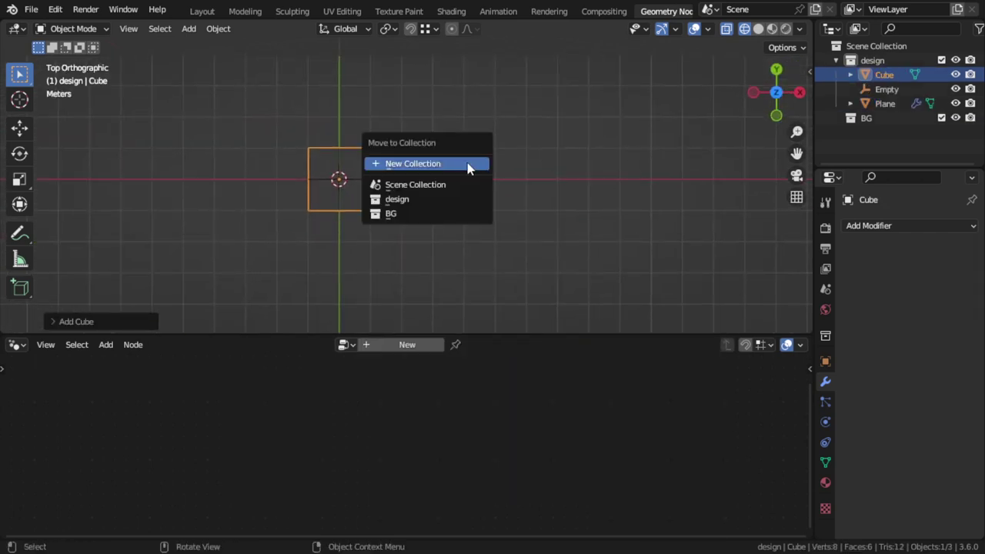
left_click(467, 164)
type("cts")
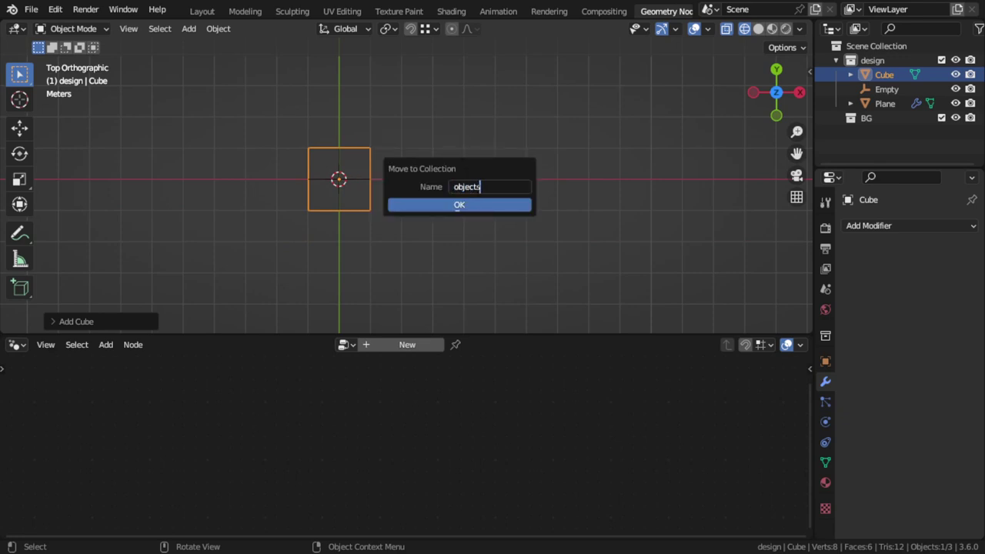
key("Return")
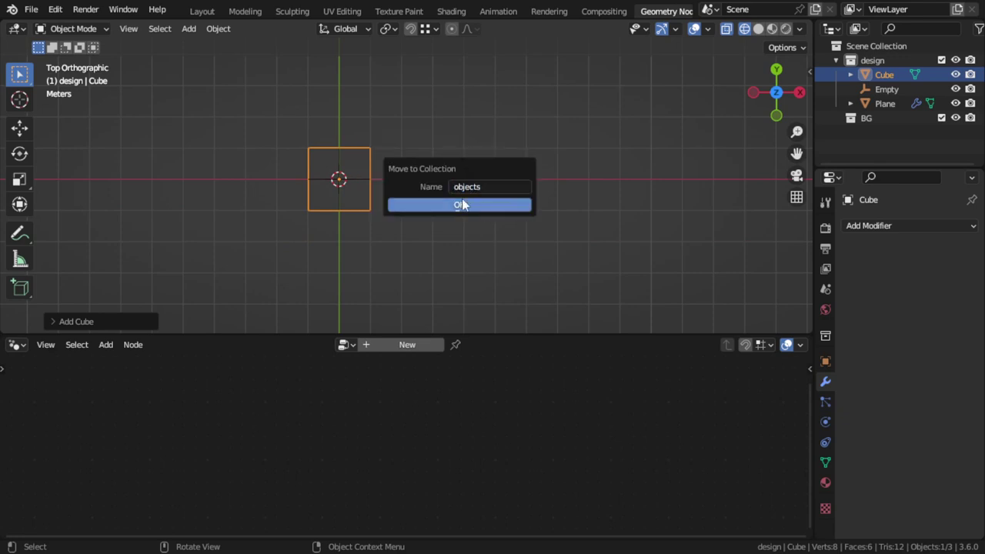
key("Return")
Move the new cube aside and scale it down.
key("g")
left_click(722, 320)
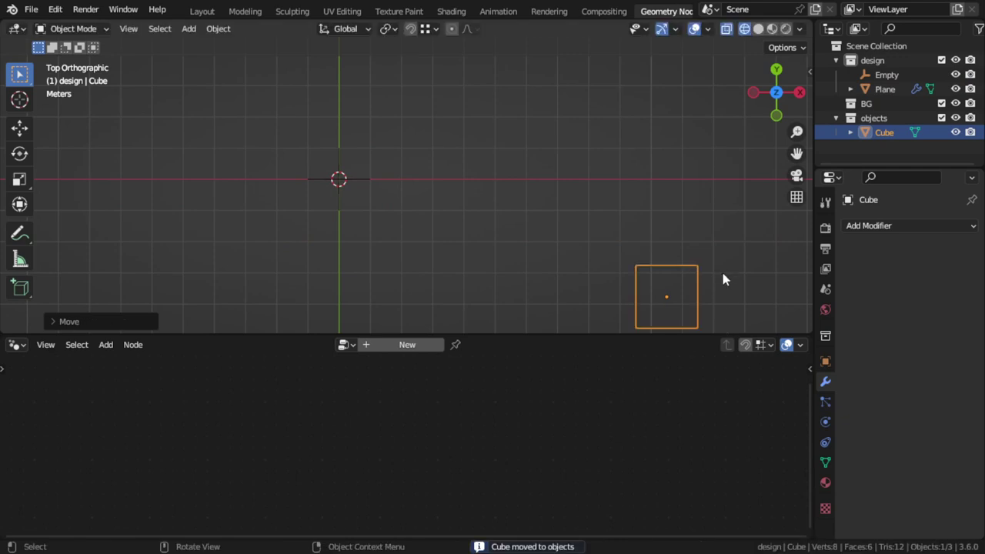
middle_click_drag(724, 279, 673, 223, "shift")
key("s")
left_click(639, 246)
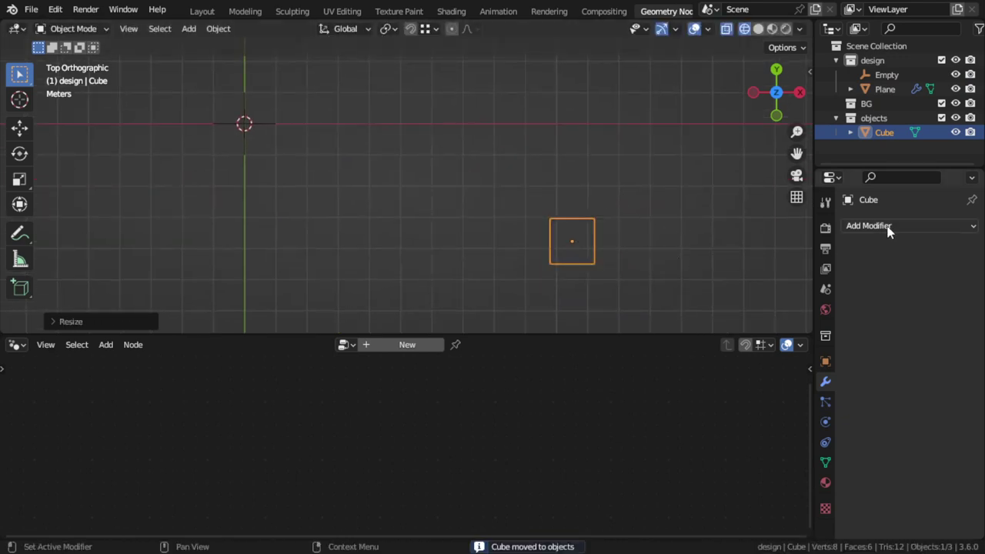
Give the cube a Bevel modifier with 3 segments, then reselect the Plane.
left_click(888, 226)
left_click(722, 283)
key("shift+z")
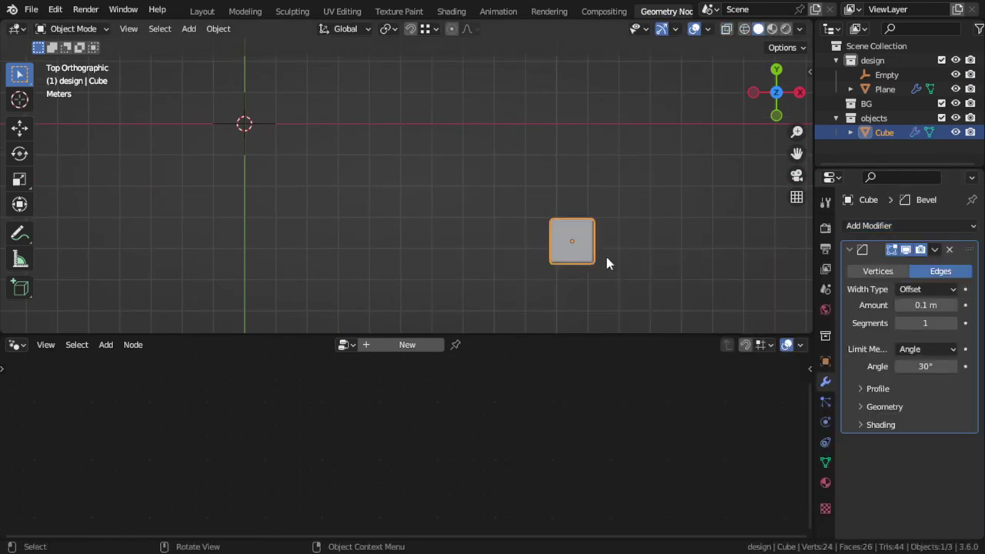
mouse_move(606, 261)
middle_mouse_down()
mouse_move(565, 147)
mouse_move(621, 229)
middle_mouse_up()
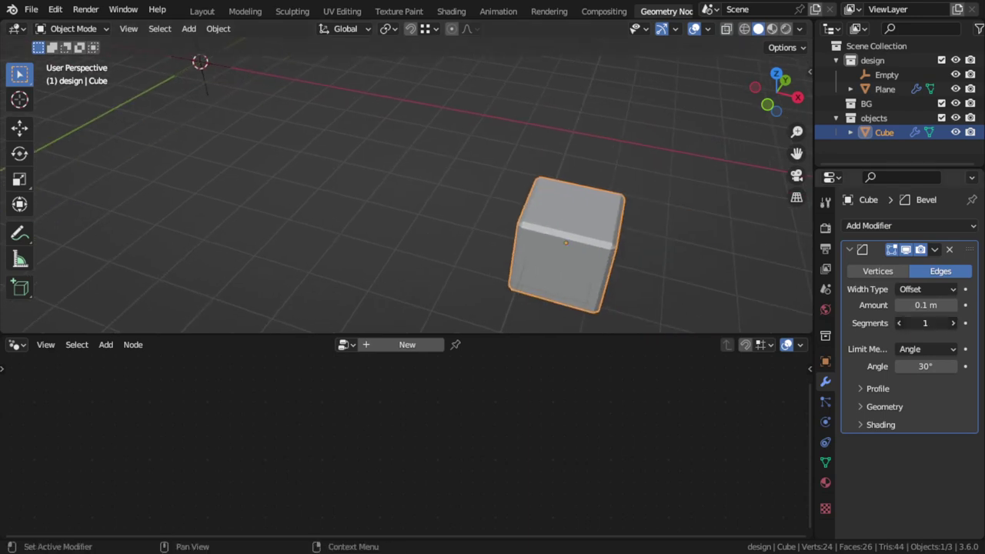
type("3")
key("Return")
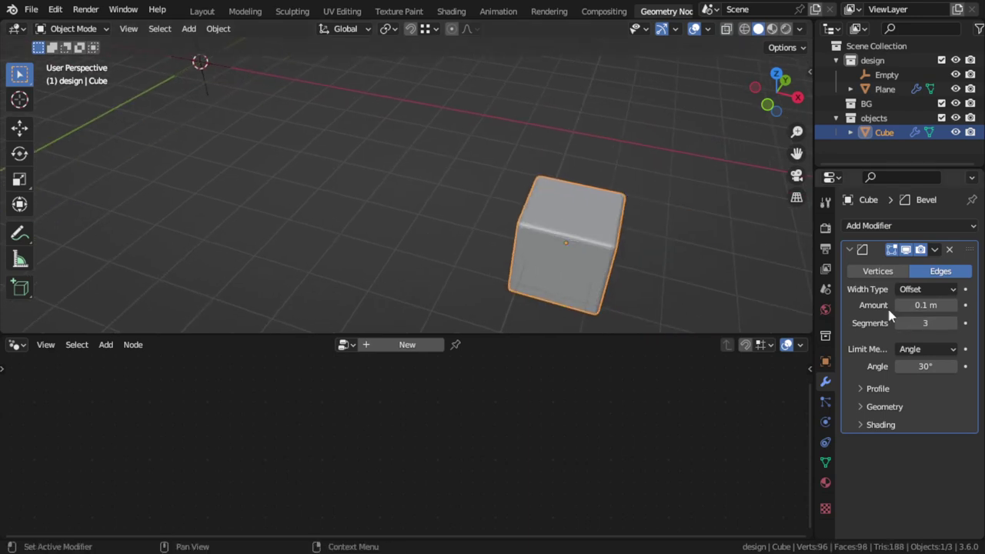
left_click(885, 89)
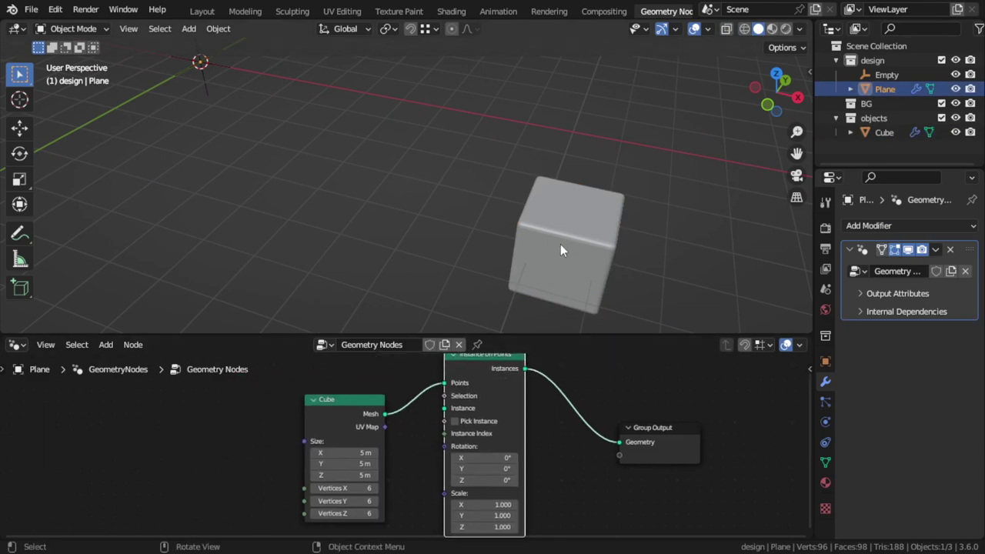
Select the Cube and try dragging it into the Plane's node tree.
left_click(557, 267)
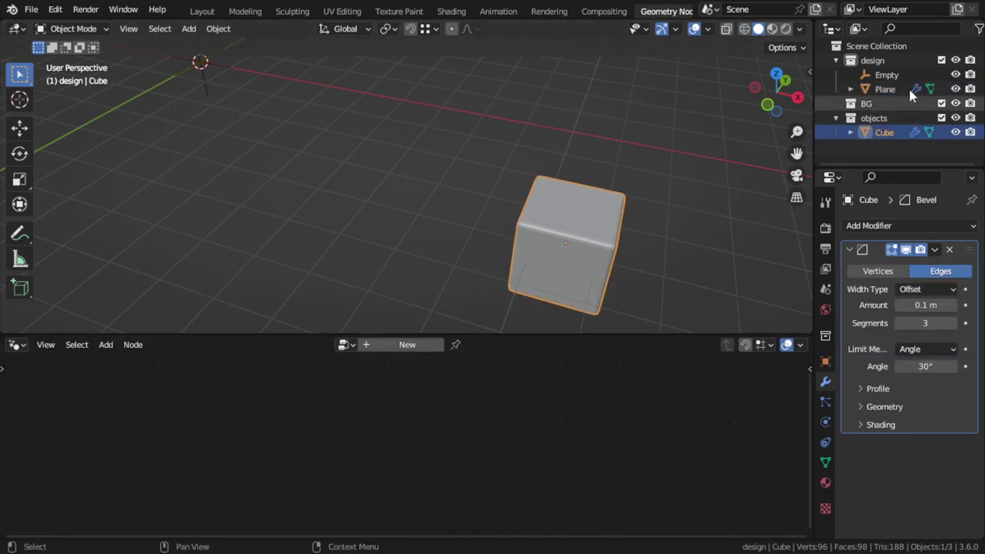
left_click(885, 89)
left_click_drag(550, 262, 251, 463)
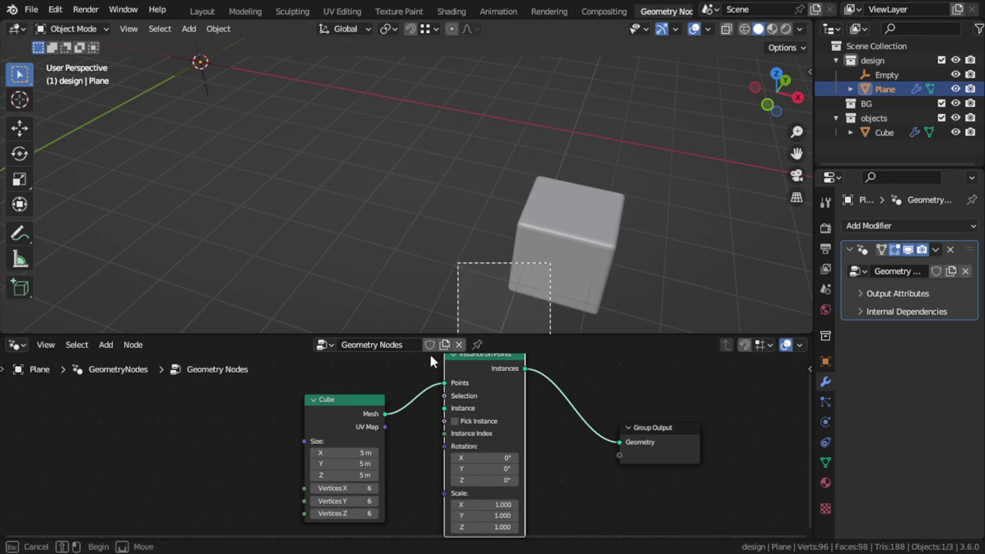
left_click(884, 133)
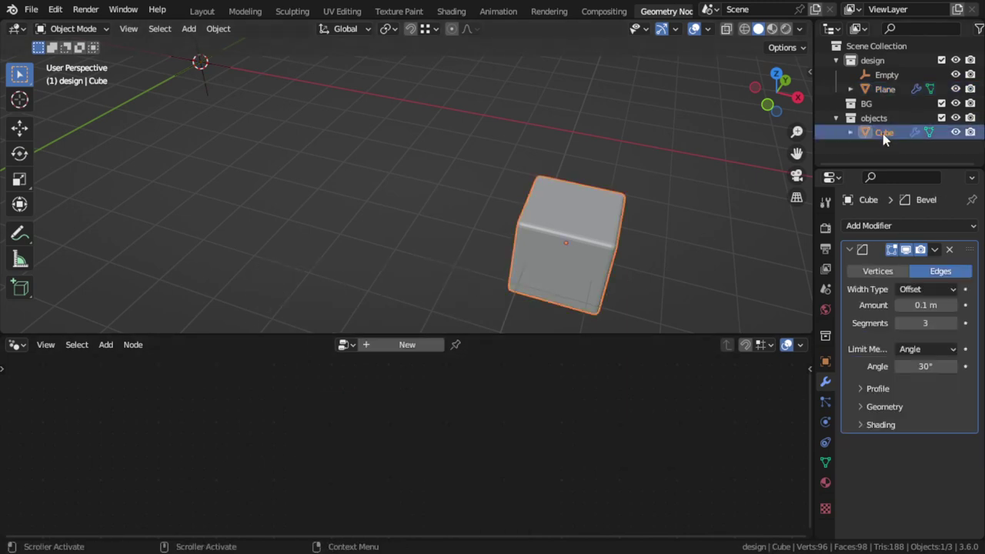
mouse_move(883, 133)
left_mouse_down()
mouse_move(711, 281)
mouse_move(425, 433)
left_mouse_up()
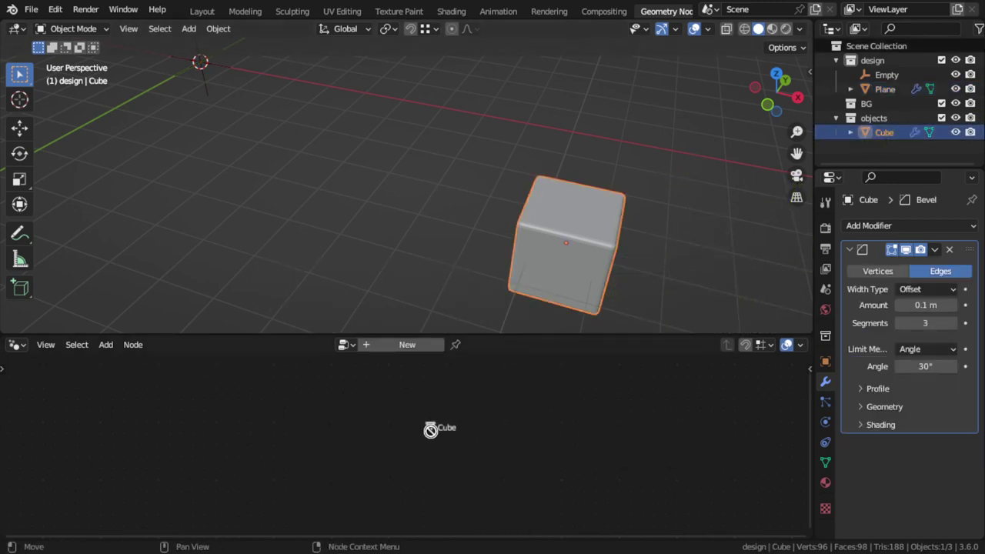
left_click(885, 89)
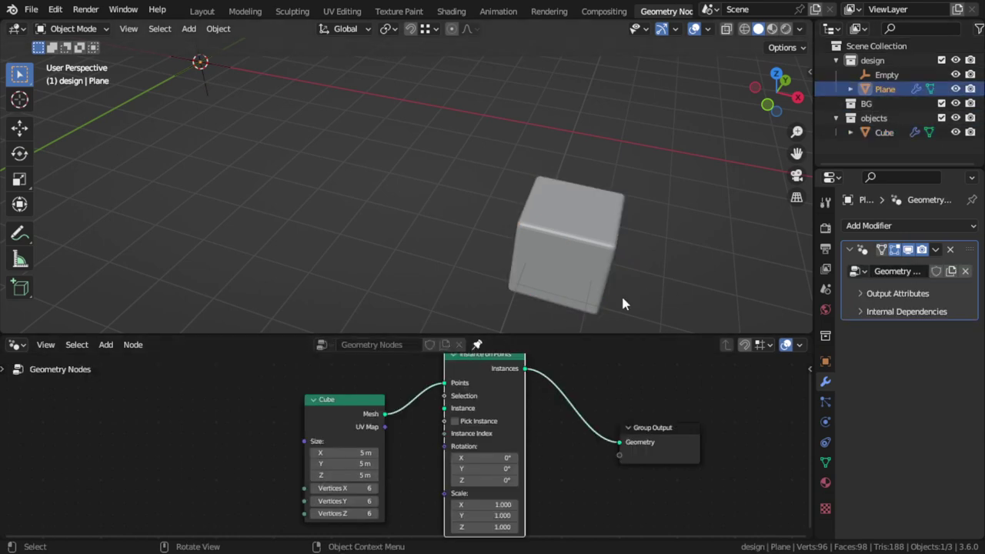
Add the Cube as an Object Info node and feed its Geometry into Instance on Points' Instance.
left_click_drag(883, 133, 262, 469)
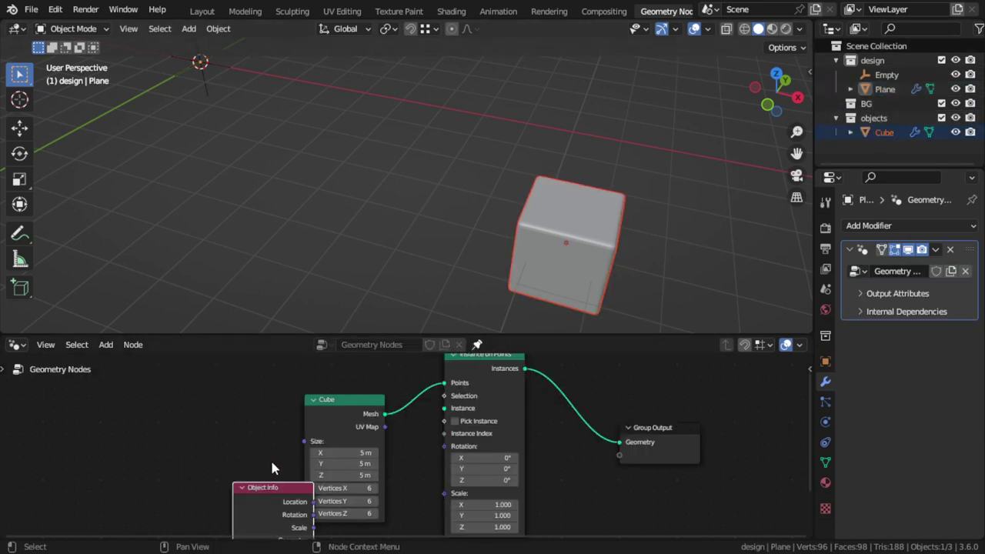
left_click(243, 473)
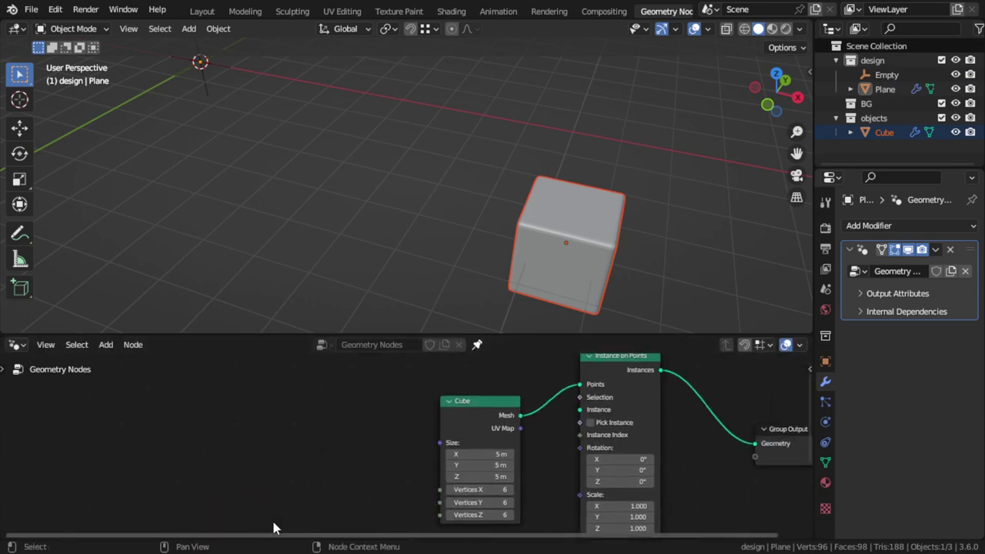
left_click_drag(270, 464, 315, 412)
middle_click_drag(401, 412, 381, 483)
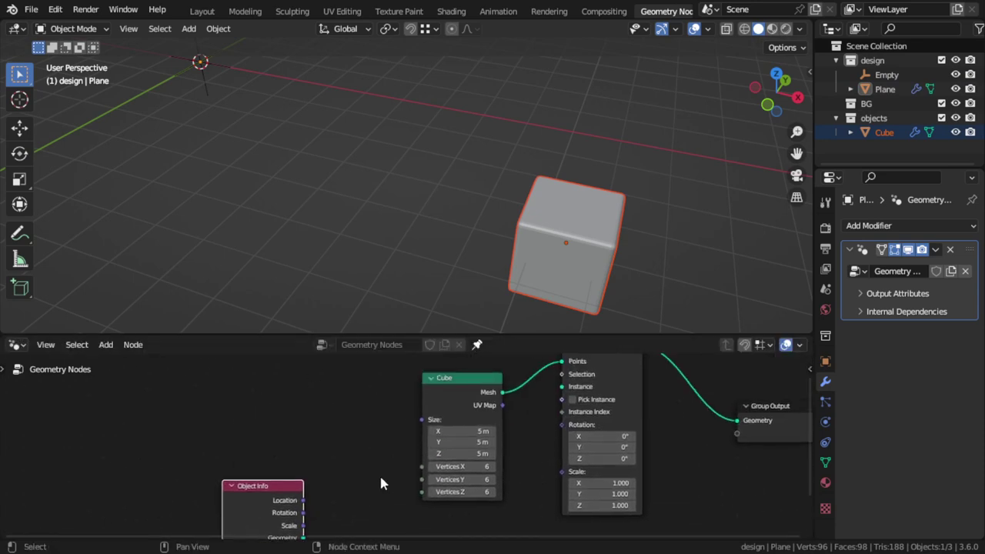
left_click_drag(284, 491, 261, 442)
middle_click_drag(300, 497, 300, 516)
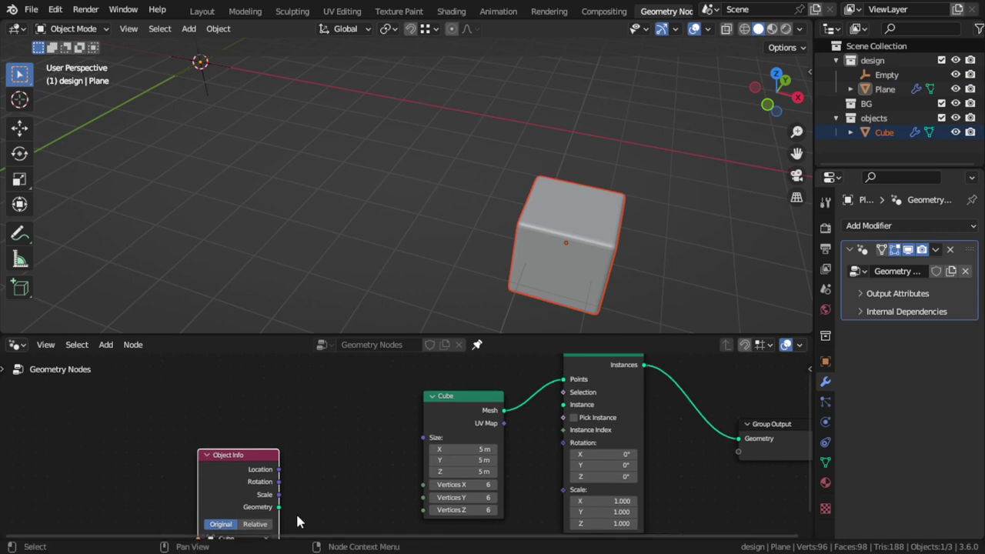
left_click_drag(278, 506, 563, 405)
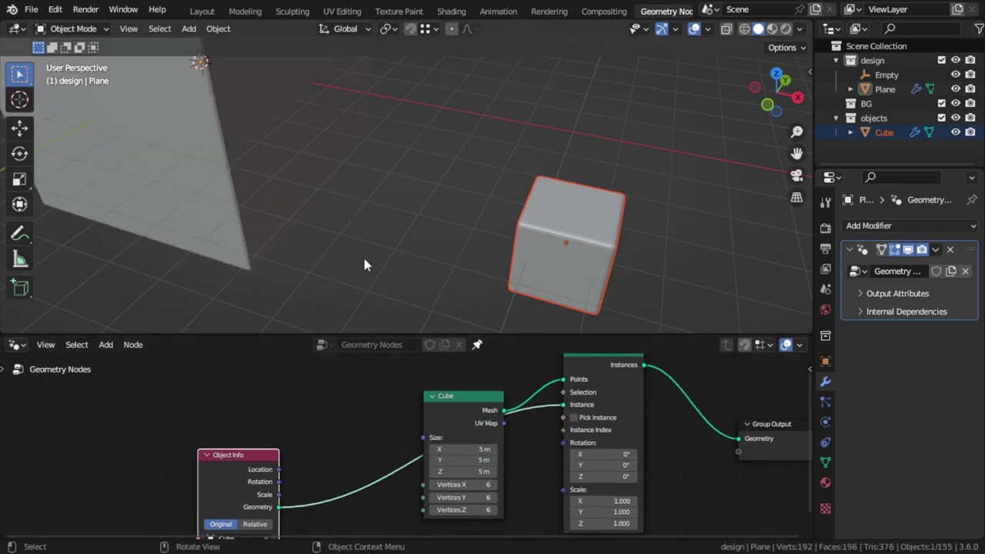
scroll(333, 238, "down", 3)
middle_click_drag(333, 238, 363, 180)
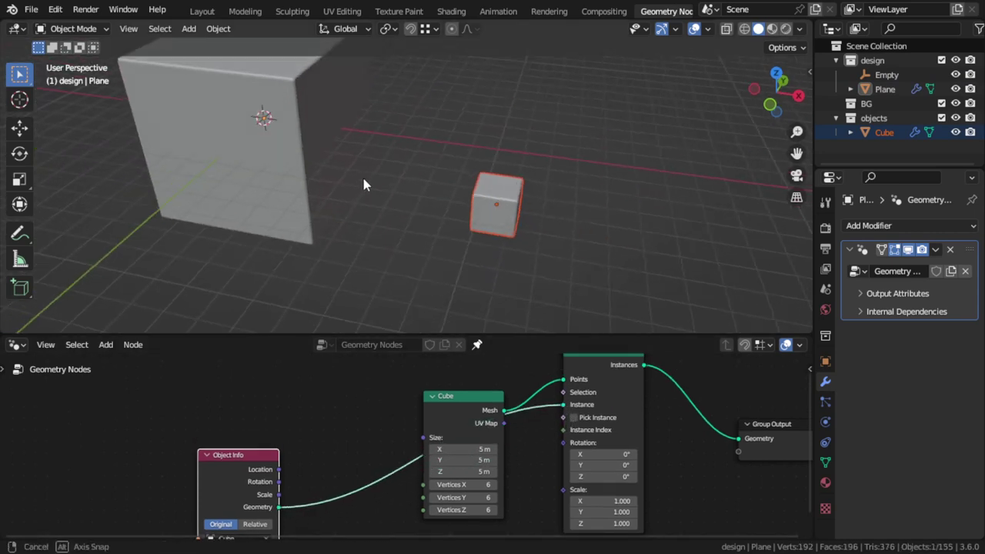
left_click(619, 500)
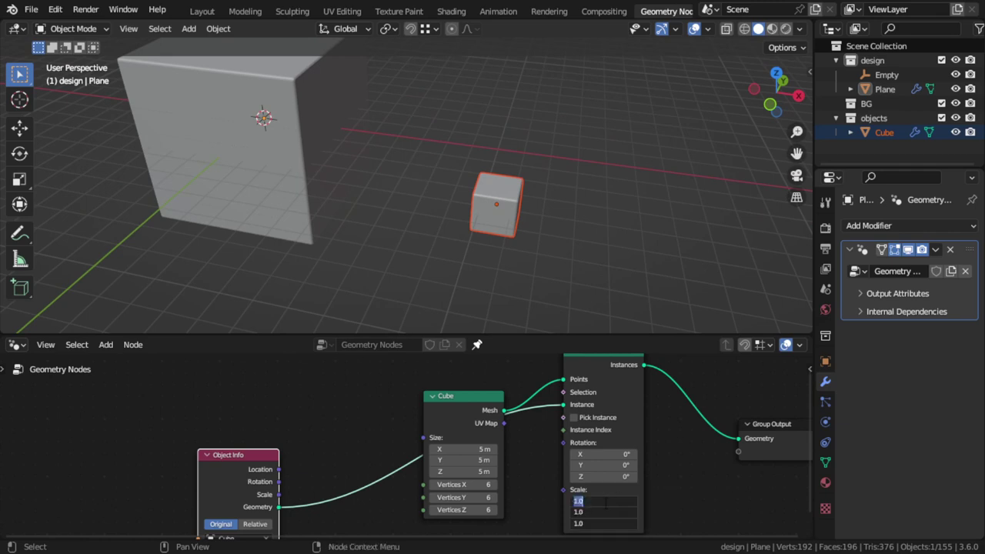
type("0.1")
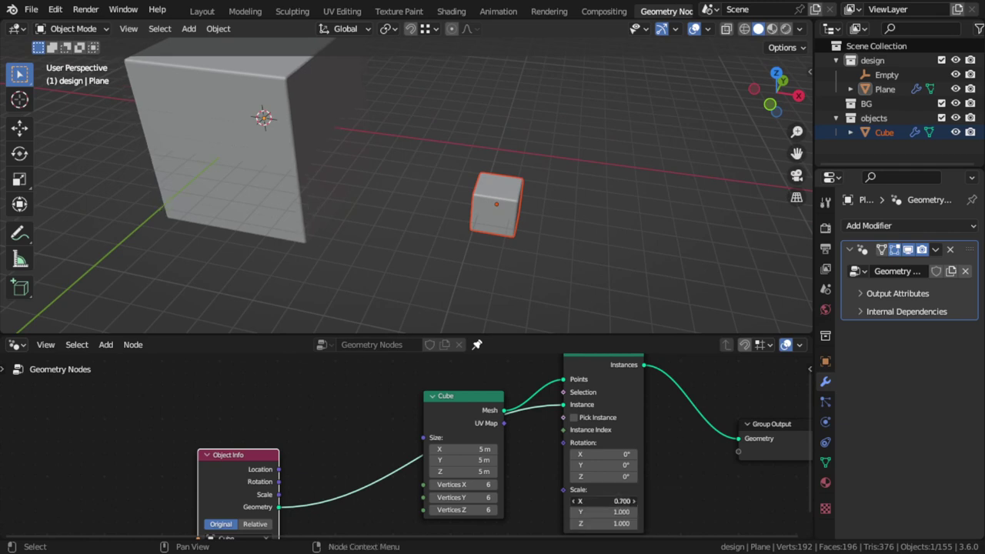
key("Return")
type("0.2")
key("Return")
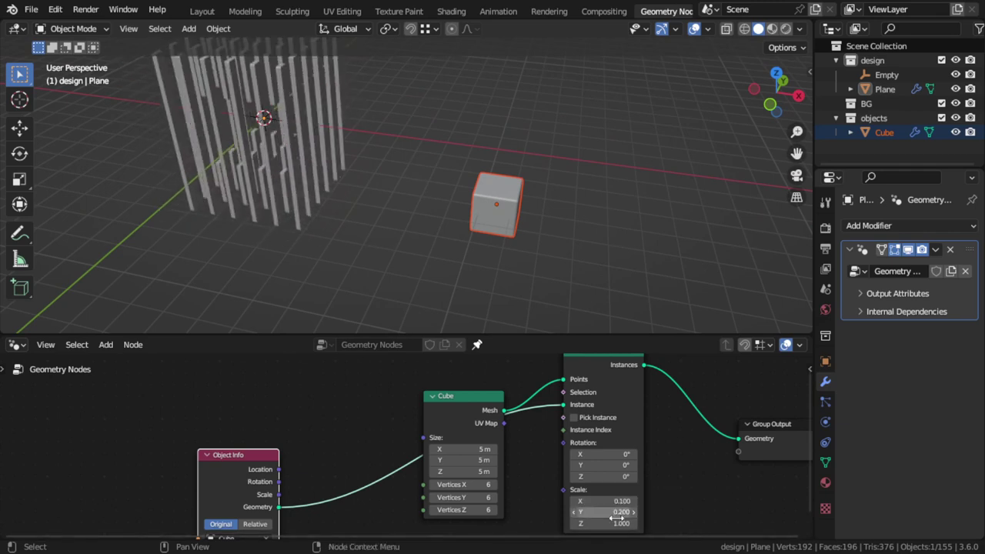
double_click(608, 524)
type("-0.1")
key("Return")
left_click_drag(608, 523, 620, 501)
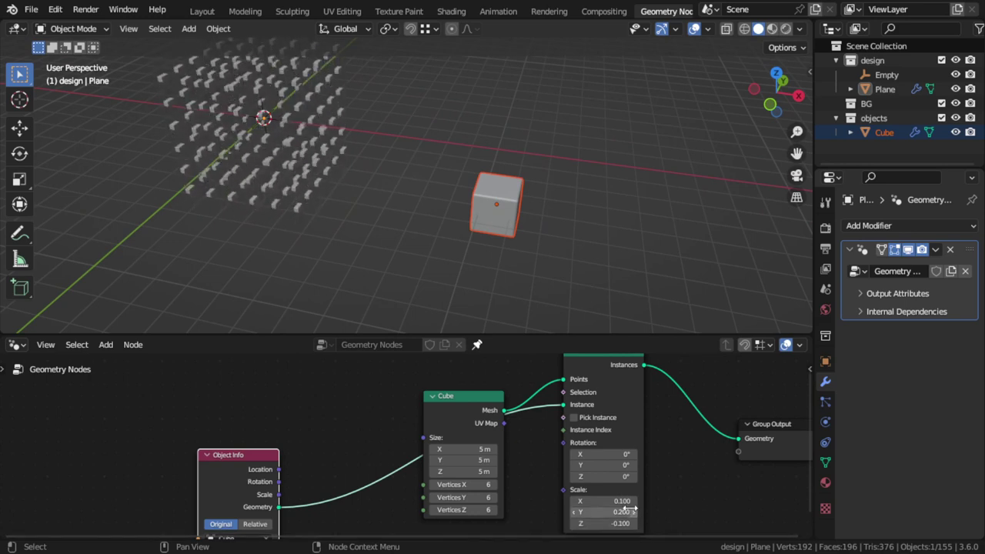
key("Return")
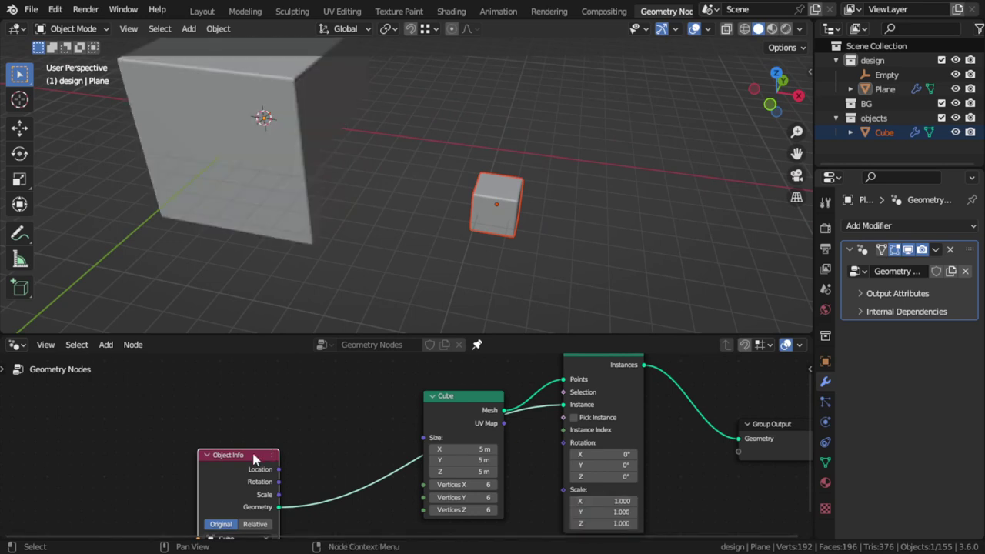
left_click_drag(254, 459, 293, 362)
scroll(443, 420, "down", 2)
Reposition the Cube node beside the Object Info node.
scroll(442, 419, "down", 1)
left_click(451, 422)
mouse_move(451, 421)
left_mouse_down()
mouse_move(385, 435)
mouse_move(380, 393)
left_mouse_up()
middle_click_drag(399, 198, 420, 204)
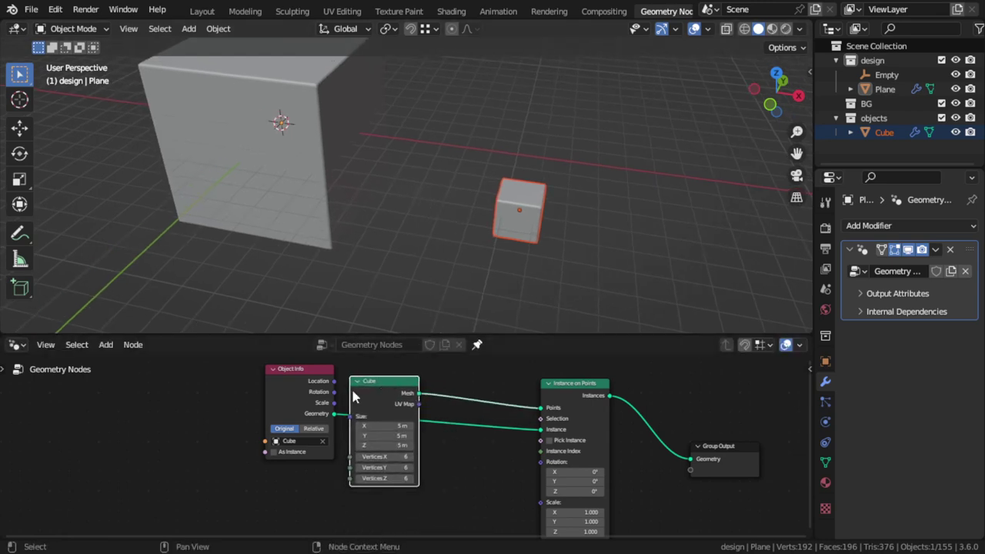
Drag the Empty from the outliner into the node tree as an Object Info node.
left_click(487, 258)
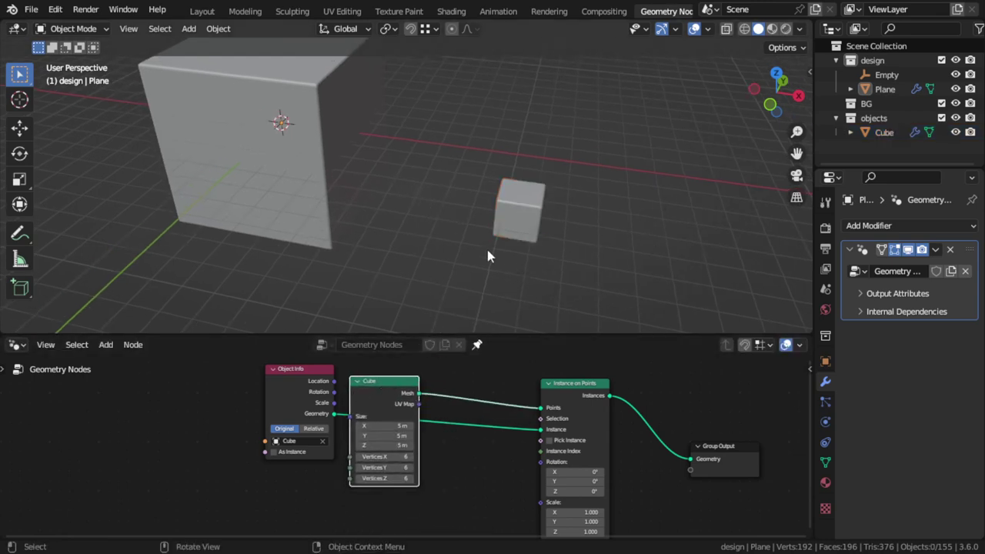
left_click(505, 212)
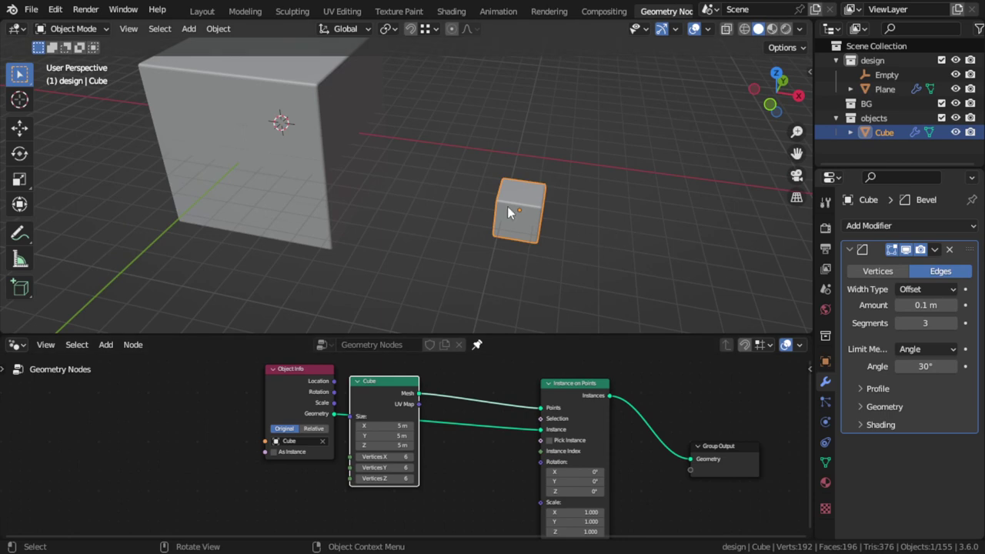
middle_click_drag(356, 224, 367, 175)
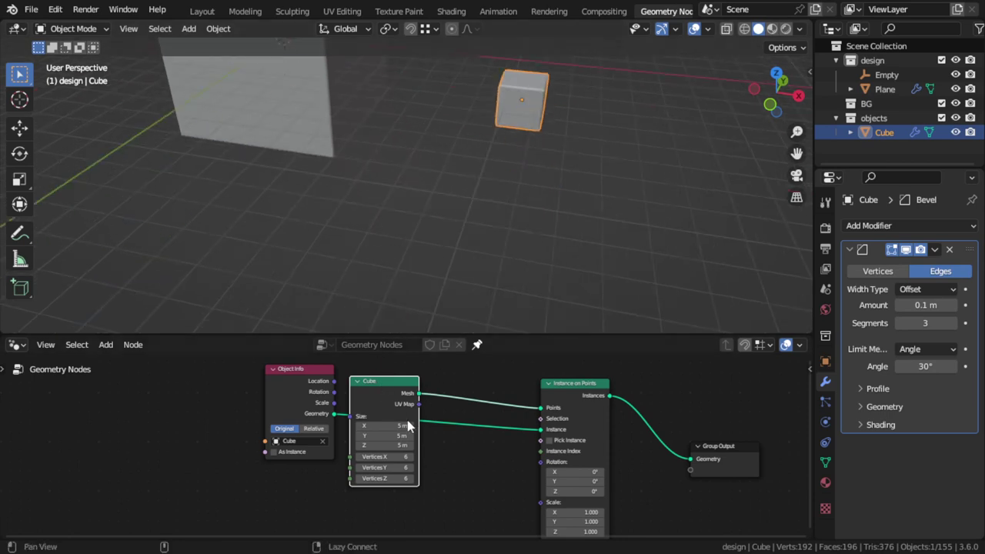
mouse_move(322, 534)
middle_mouse_down()
mouse_move(346, 443)
mouse_move(311, 434)
middle_mouse_up()
key("shift+a")
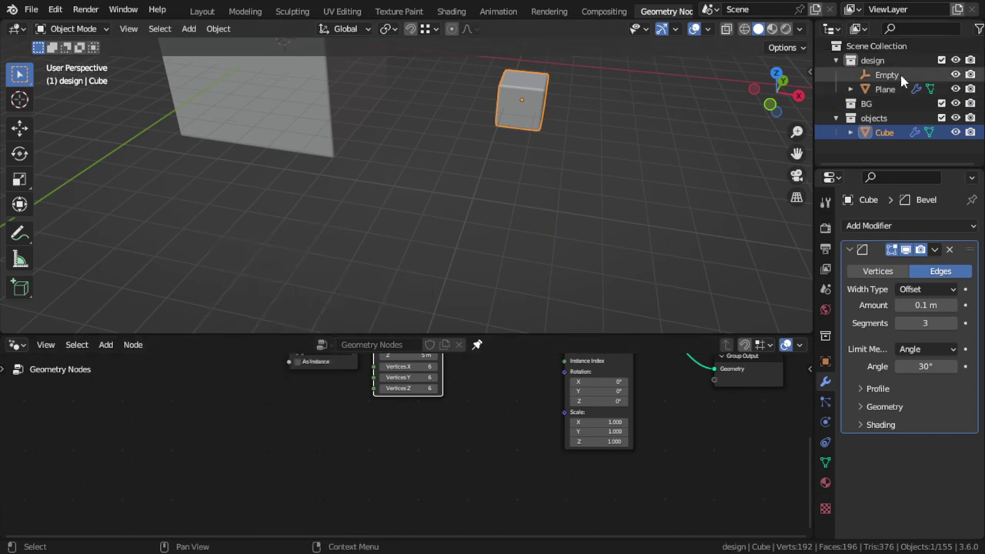
left_click_drag(892, 74, 143, 487)
Add a Mesh Line node to the tree.
key("shift+a")
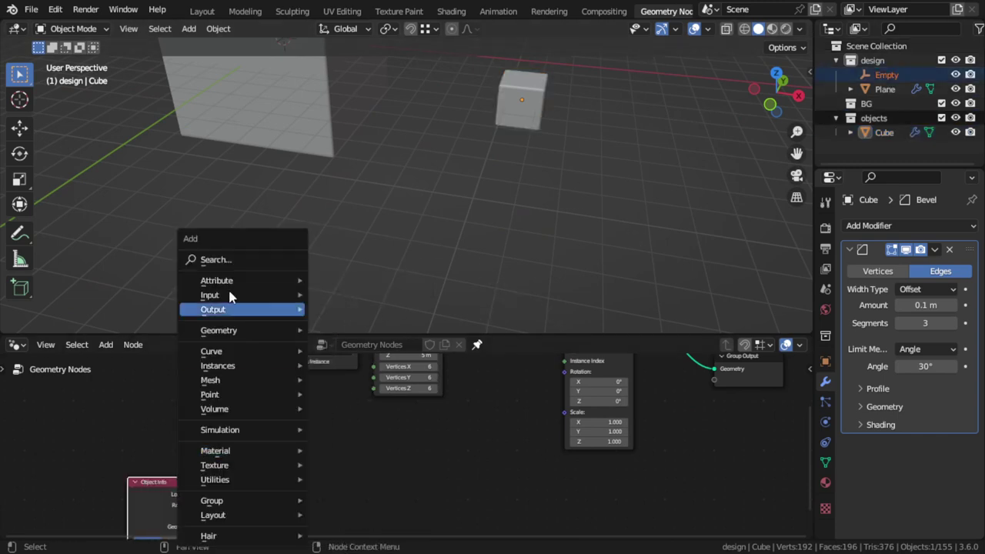
left_click(226, 264)
type("mesh")
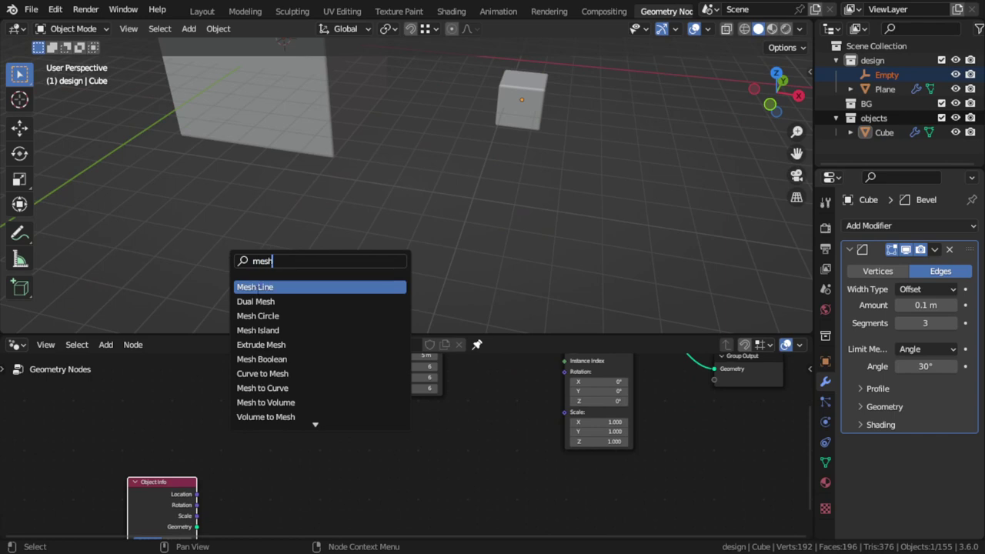
key("Return")
left_click(262, 461)
middle_click_drag(337, 465, 318, 454)
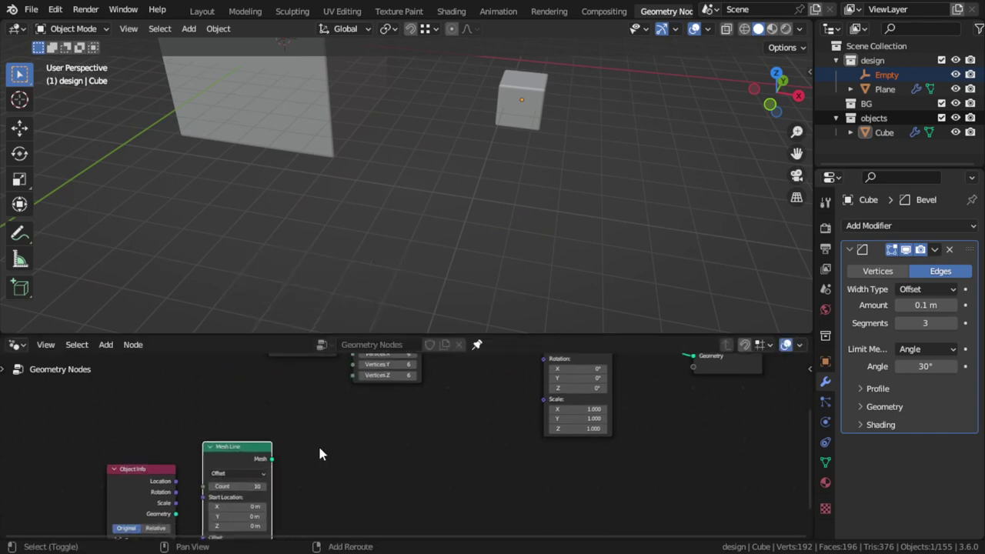
Add a Map Range node to the tree.
key("shift+a")
left_click(341, 262)
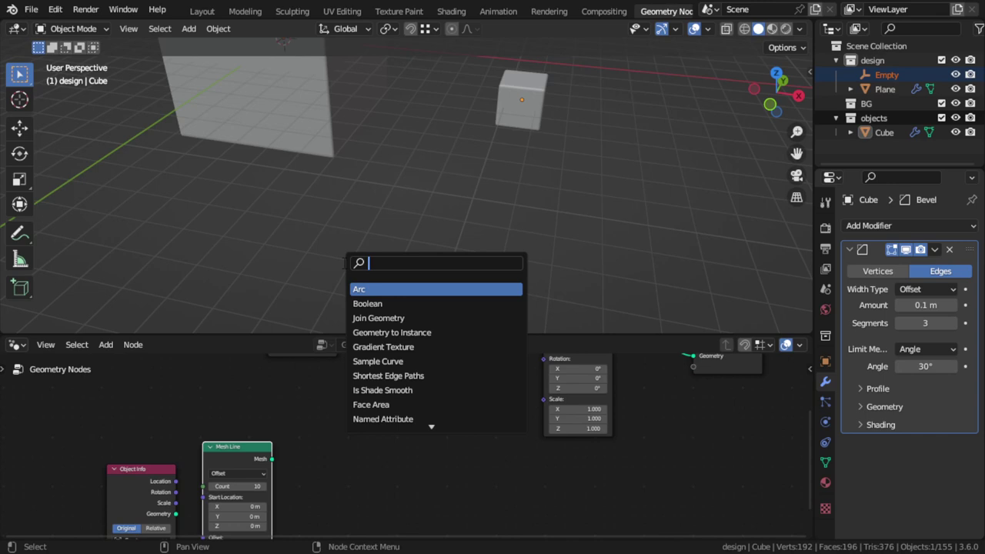
type("ma")
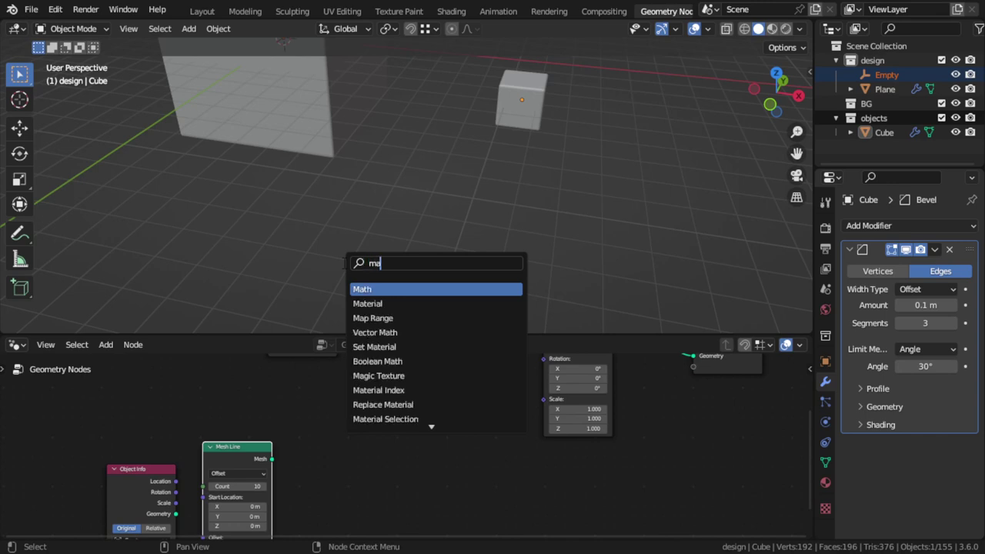
type("p")
key("Return")
left_click(354, 458)
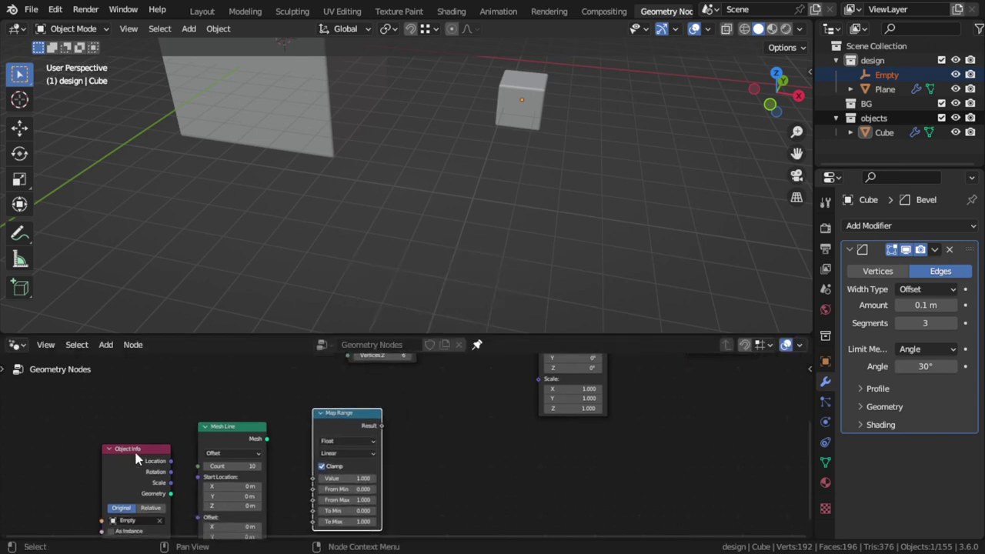
Shift the Object Info, Mesh Line and Map Range nodes leftward.
left_click_drag(136, 453, 50, 439)
left_click_drag(198, 432, 148, 430)
left_click_drag(347, 424, 292, 424)
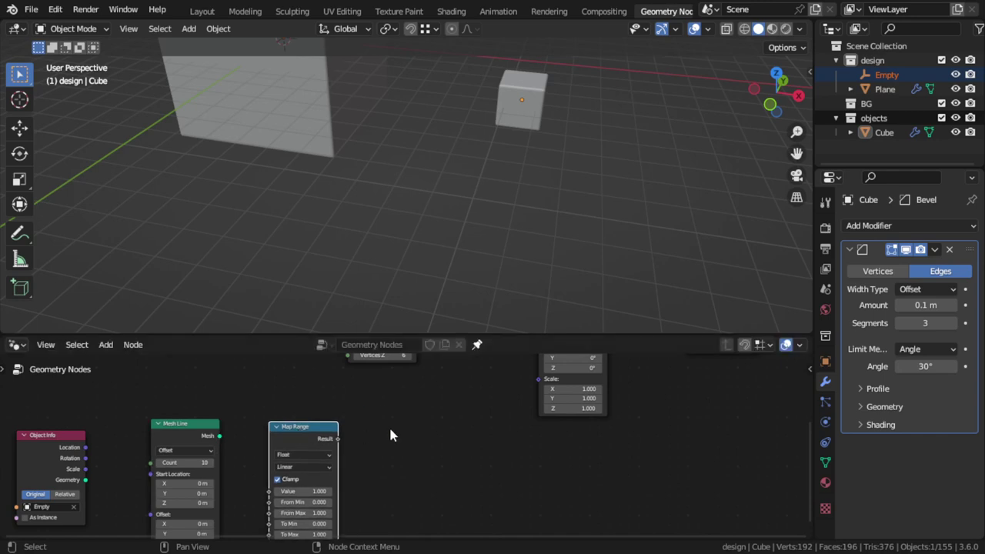
mouse_move(450, 397)
middle_mouse_down()
mouse_move(430, 437)
mouse_move(461, 415)
middle_mouse_up()
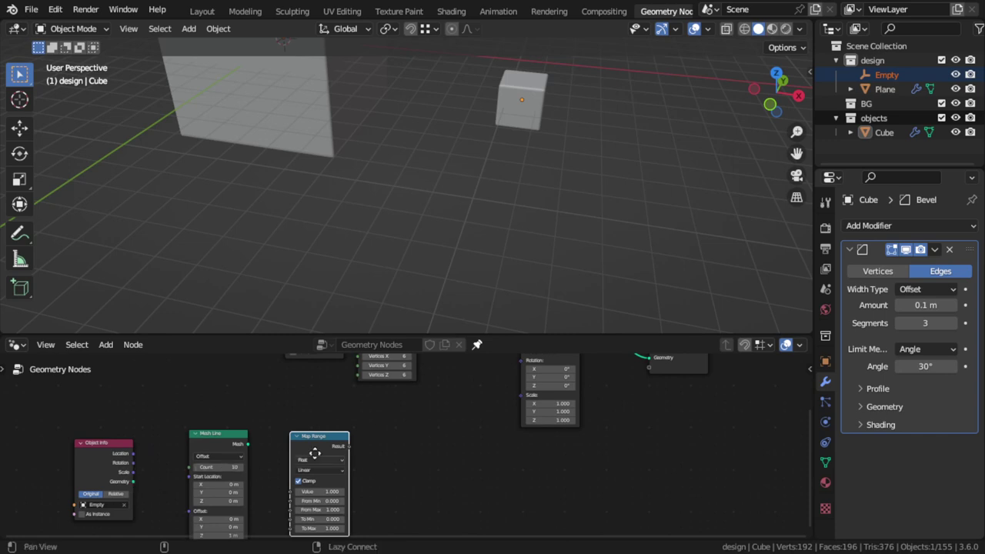
scroll(324, 455, "up", 2)
left_click_drag(184, 417, 99, 426)
Add a Geometry Proximity node set to Points mode.
key("shift+a")
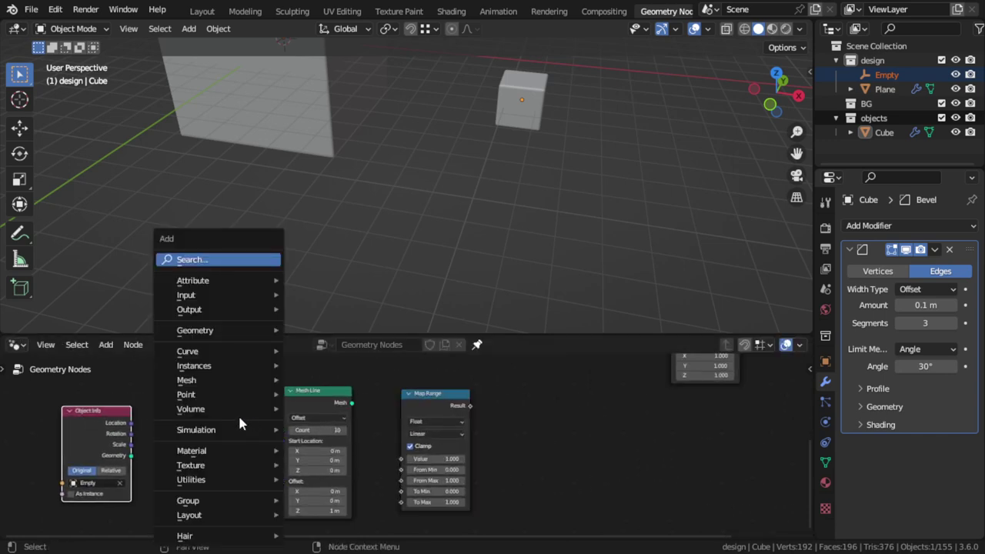
key("Escape")
left_click_drag(297, 392, 163, 403)
key("shift+a")
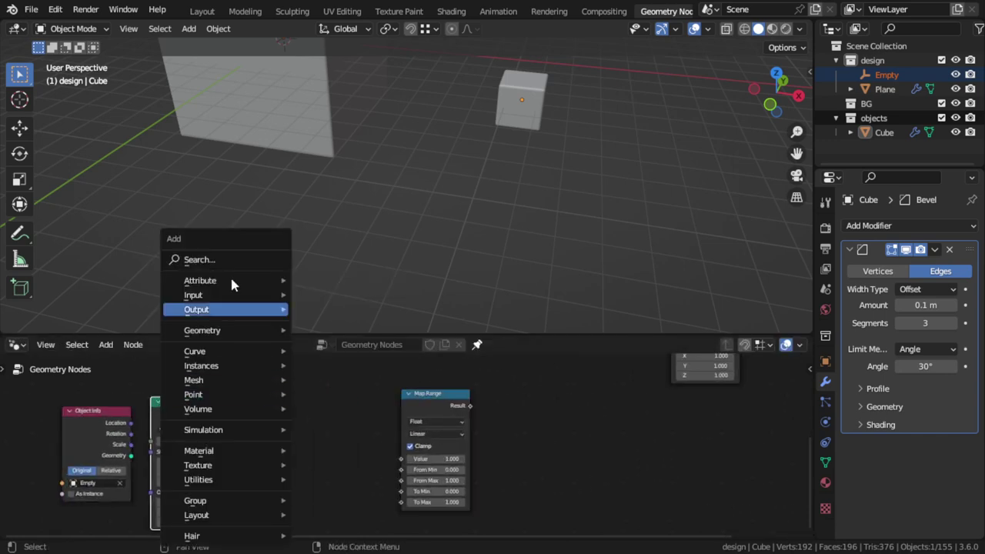
left_click(224, 257)
type("pro")
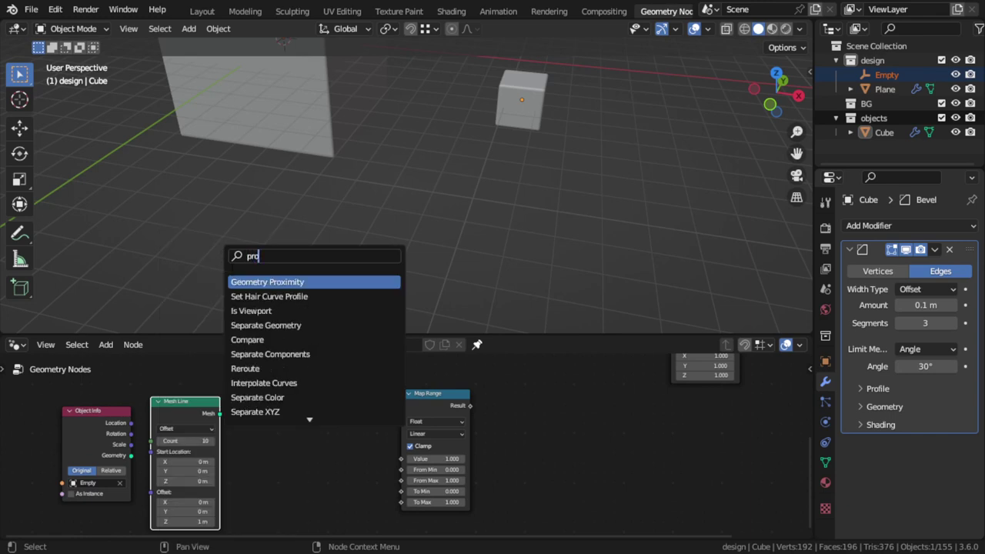
key("Return")
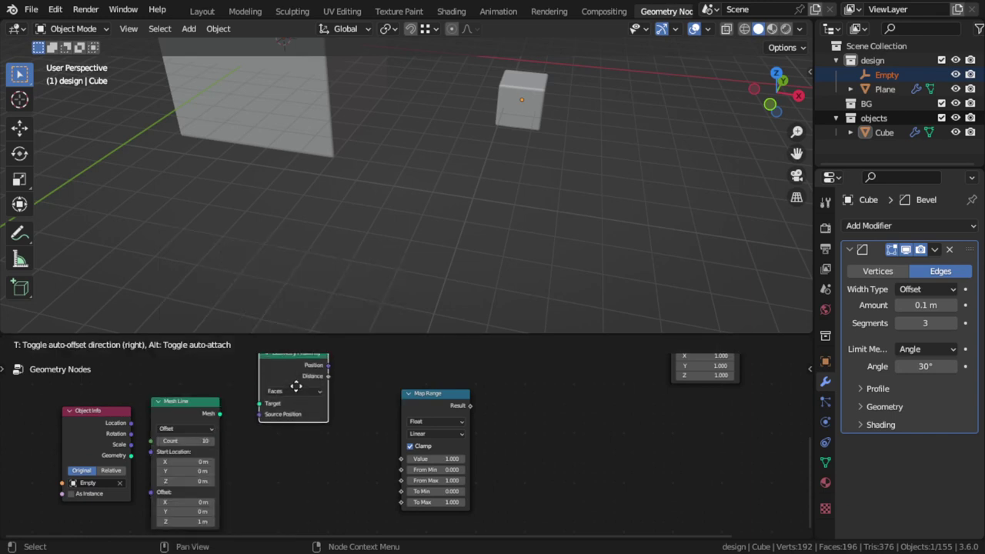
left_click(302, 442)
scroll(303, 441, "up", 1)
left_click(292, 449)
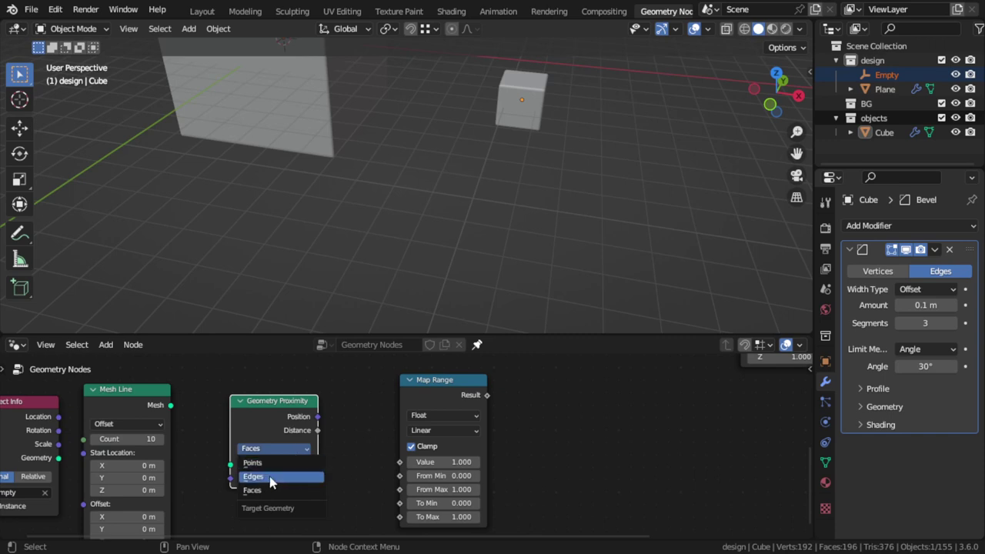
left_click(254, 463)
Connect the Mesh Line to the proximity Target and tidy the left-hand nodes.
scroll(254, 420, "up", 2, "ctrl")
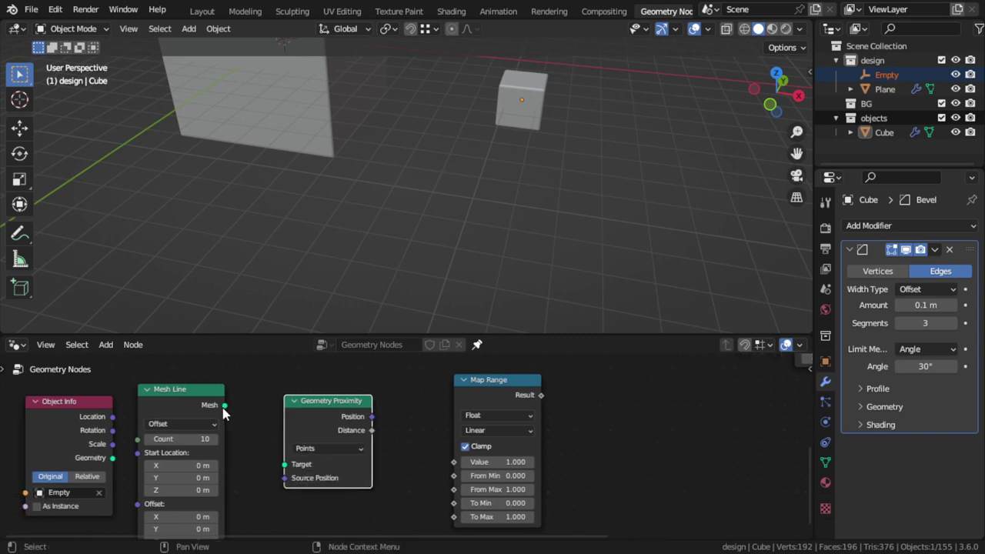
left_click_drag(224, 405, 284, 464)
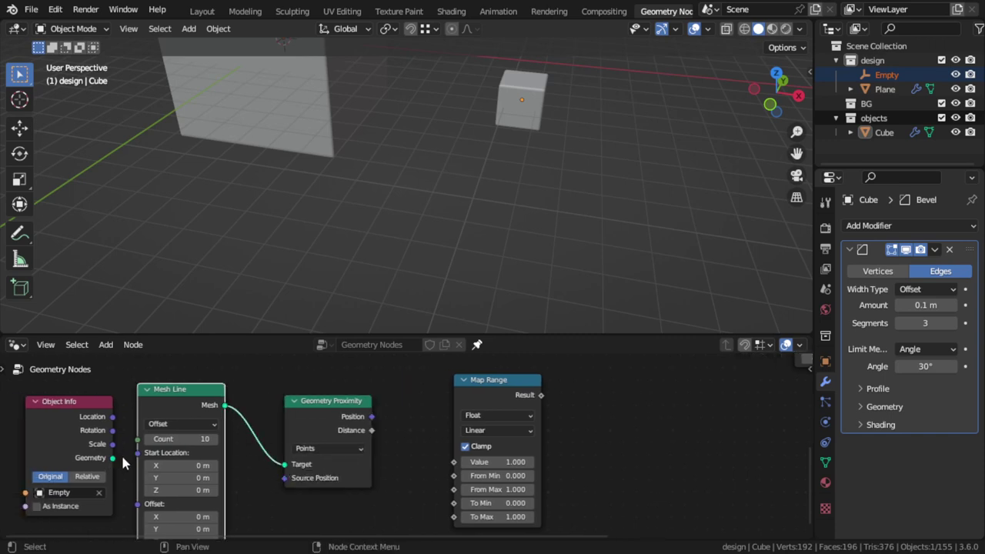
middle_click_drag(123, 463, 179, 450)
left_click_drag(146, 408, 87, 431)
mouse_move(162, 446)
middle_mouse_down()
mouse_move(216, 423)
mouse_move(220, 441)
middle_mouse_up()
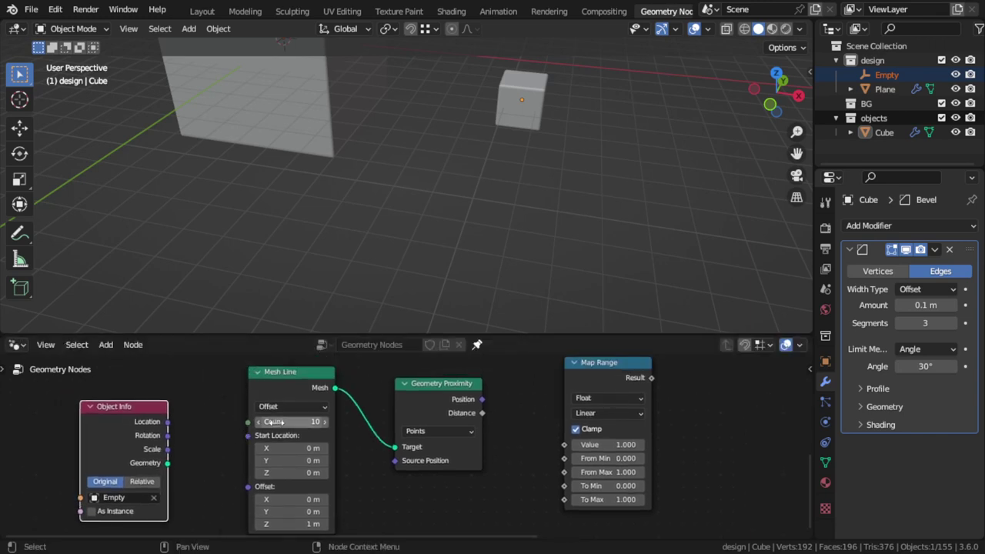
left_click_drag(150, 414, 102, 419)
mouse_move(281, 381)
left_mouse_down()
mouse_move(196, 387)
mouse_move(209, 388)
left_mouse_up()
left_click_drag(116, 429, 176, 442)
Link Location to Start Location, set Mesh Line count 1, and wire proximity into Map Range Value.
left_click(219, 428)
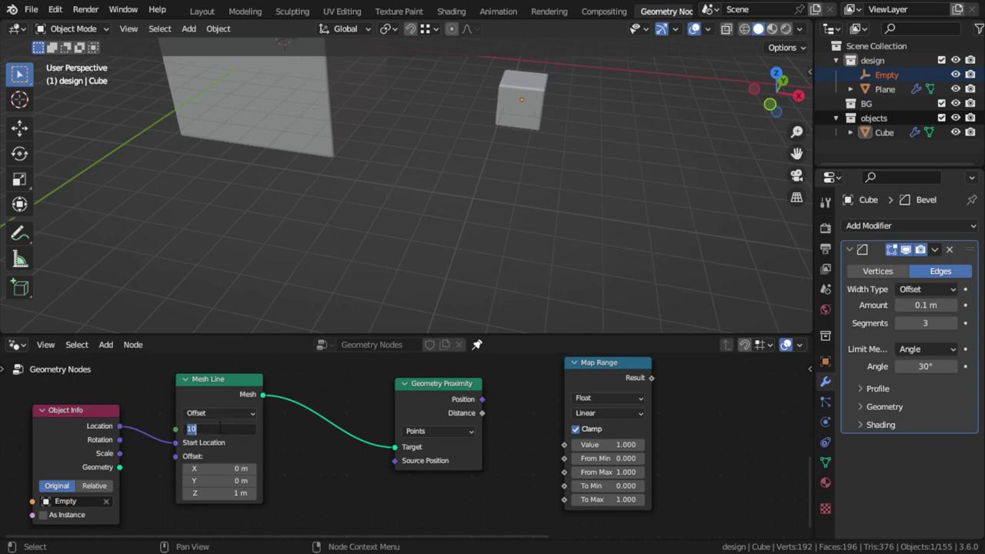
type("1")
key("Return")
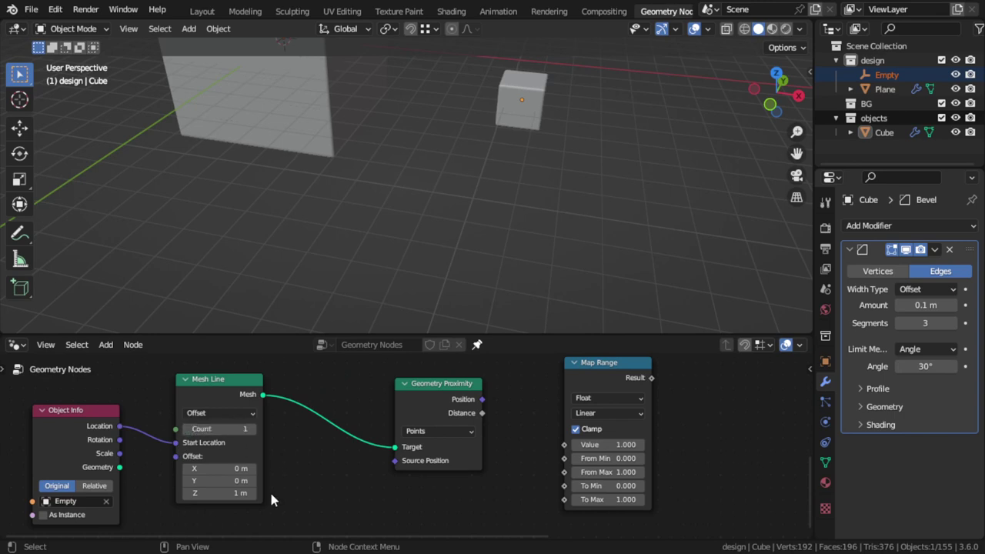
left_click_drag(434, 383, 359, 389)
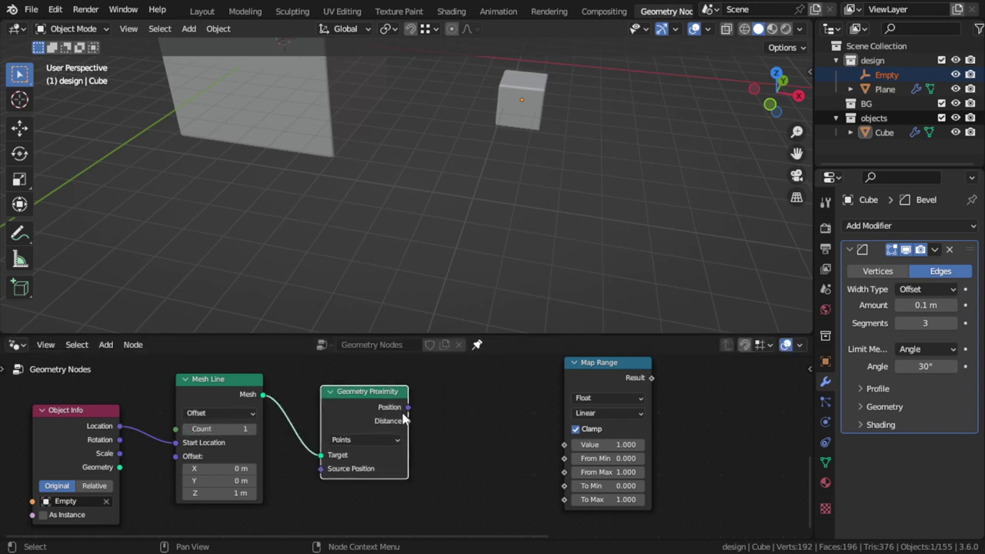
middle_click_drag(442, 409, 425, 443)
left_click_drag(581, 395, 484, 396)
middle_click_drag(393, 451, 387, 421)
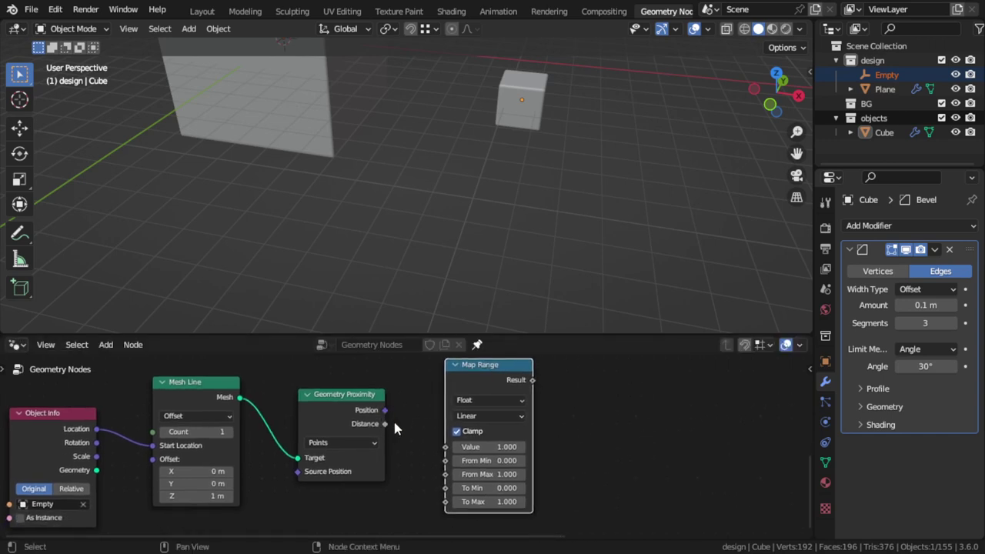
mouse_move(385, 411)
left_mouse_down()
mouse_move(433, 450)
mouse_move(444, 446)
left_mouse_up()
middle_click_drag(533, 391, 396, 446)
Add a Color Ramp node by searching 'colo' and flip its gradient.
key("shift+a")
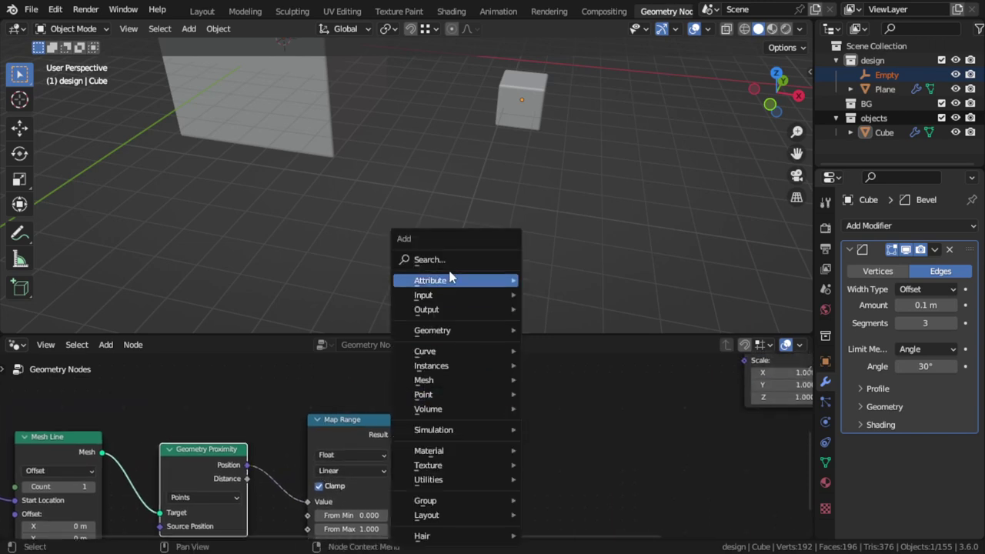
left_click(450, 260)
type("colo")
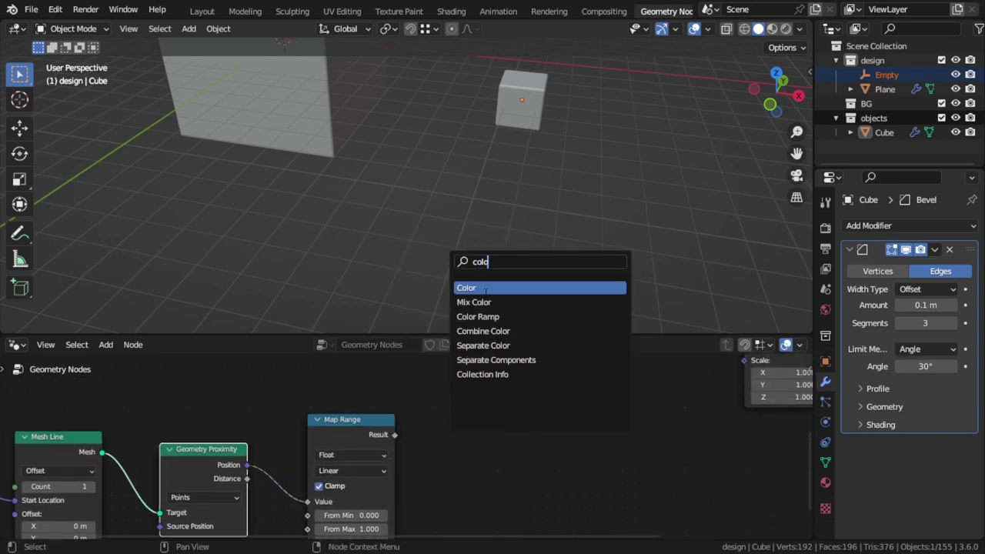
left_click(486, 317)
left_click(521, 428)
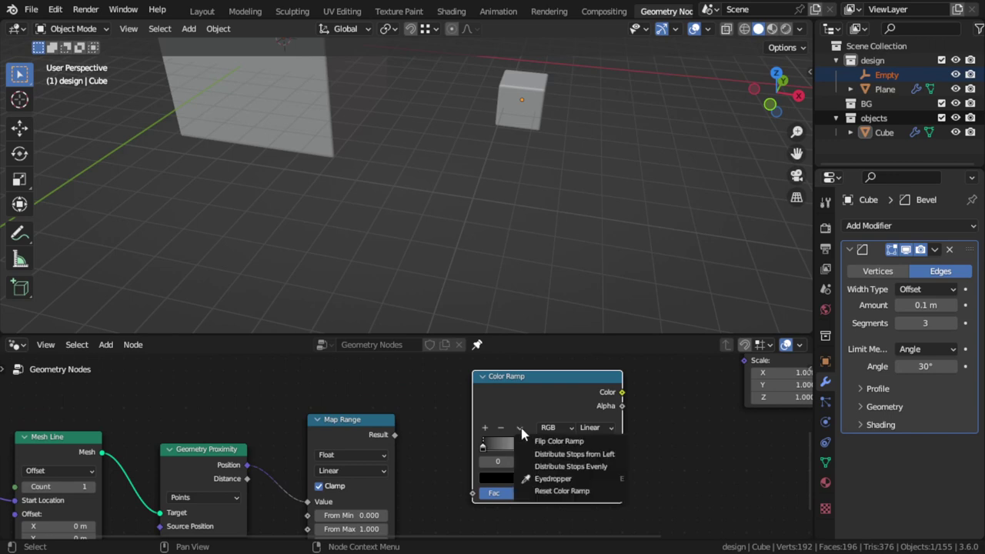
left_click(540, 438)
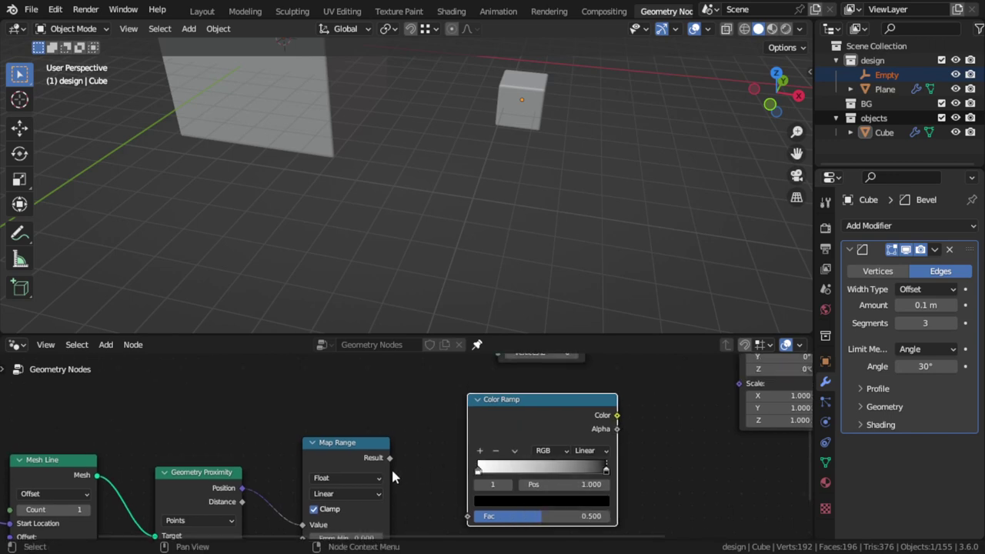
Link Map Range Result into the ramp's Fac and draw out its Color output.
left_click_drag(386, 442, 471, 500)
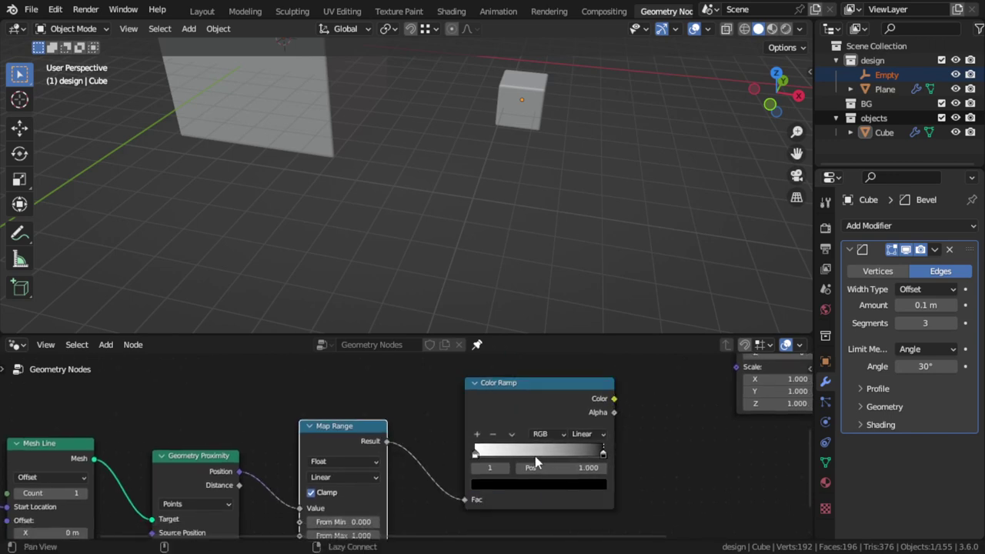
middle_click_drag(534, 456, 446, 492)
left_click_drag(524, 436, 647, 405)
Connect the ramp Color to the Instance on Points Scale and select the Plane.
scroll(419, 243, "down", 2)
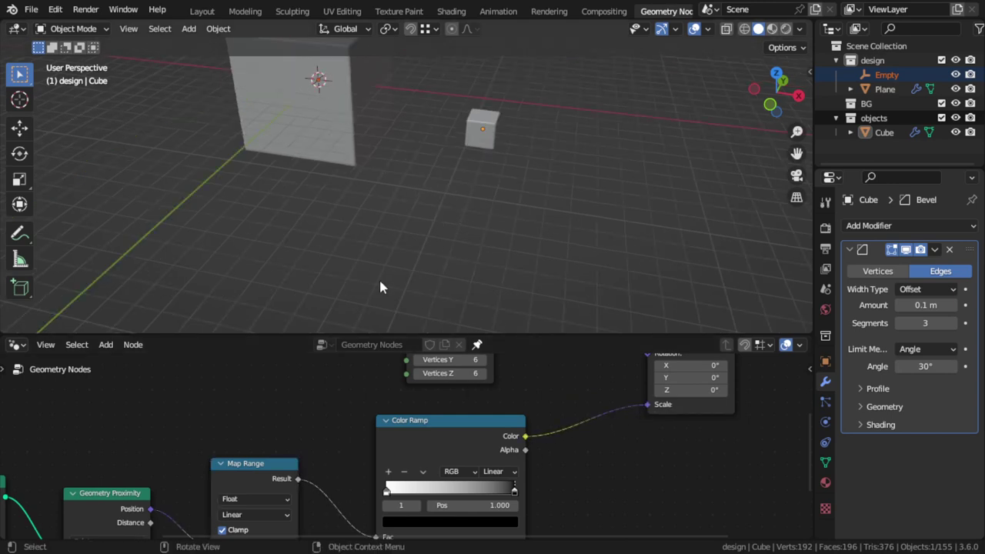
mouse_move(303, 455)
middle_mouse_down()
mouse_move(391, 414)
mouse_move(419, 371)
middle_mouse_up()
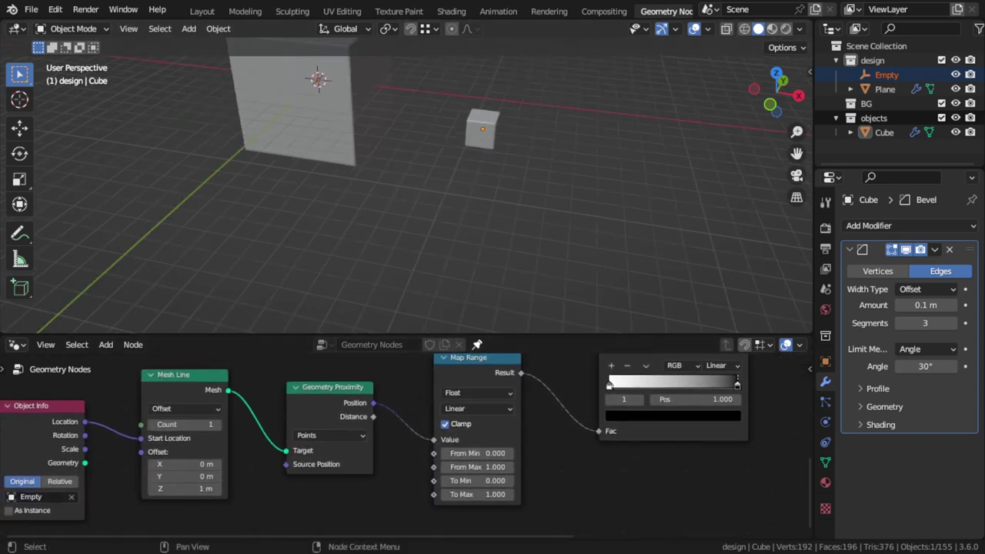
mouse_move(438, 169)
middle_mouse_down()
mouse_move(391, 186)
mouse_move(467, 199)
middle_mouse_up()
left_click(391, 185)
Tidy the Object Info, Mesh Line and Geometry Proximity nodes into a neat chain.
scroll(467, 198, "down", 1)
middle_click_drag(266, 373, 330, 454)
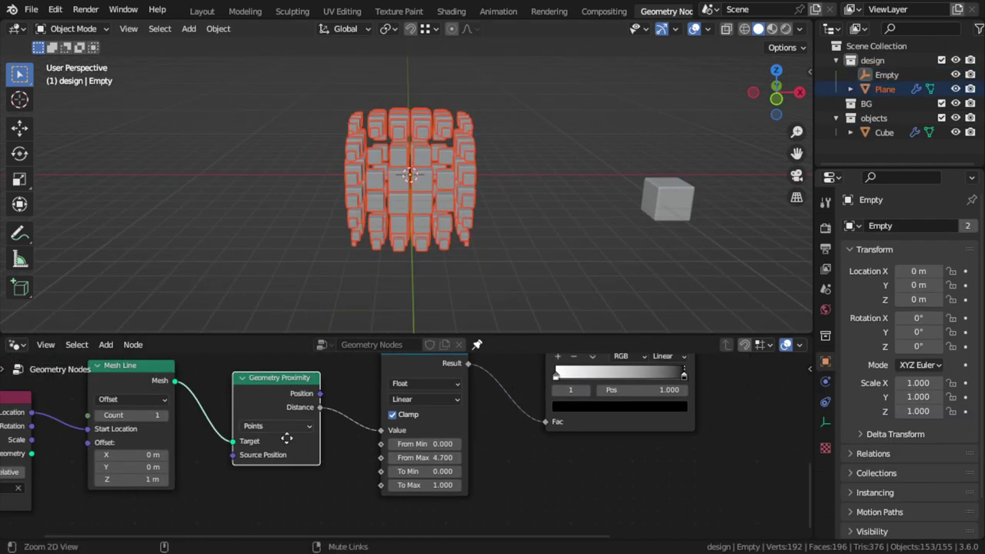
scroll(286, 414, "down", 1)
middle_click_drag(288, 416, 341, 446)
left_click_drag(104, 431, 123, 402)
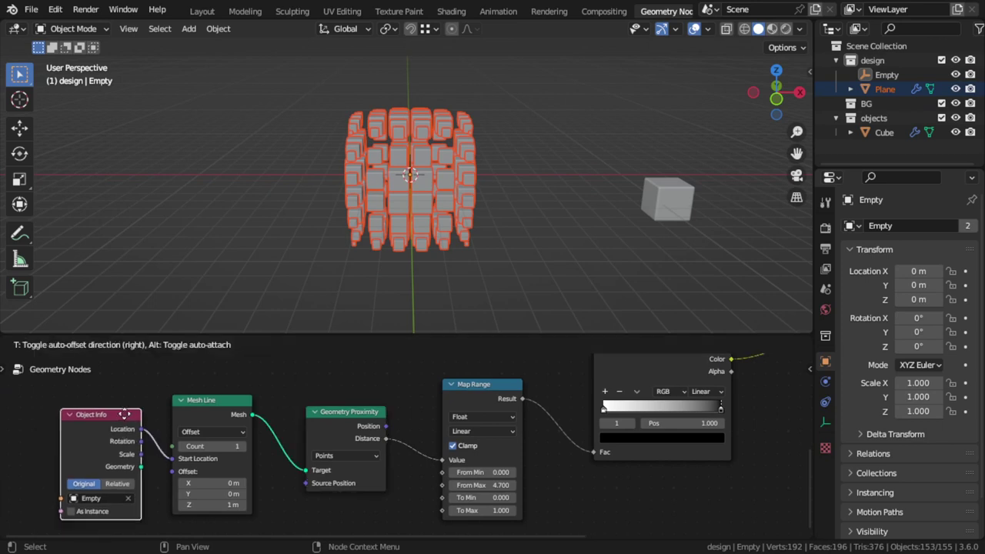
left_click_drag(250, 423, 256, 414)
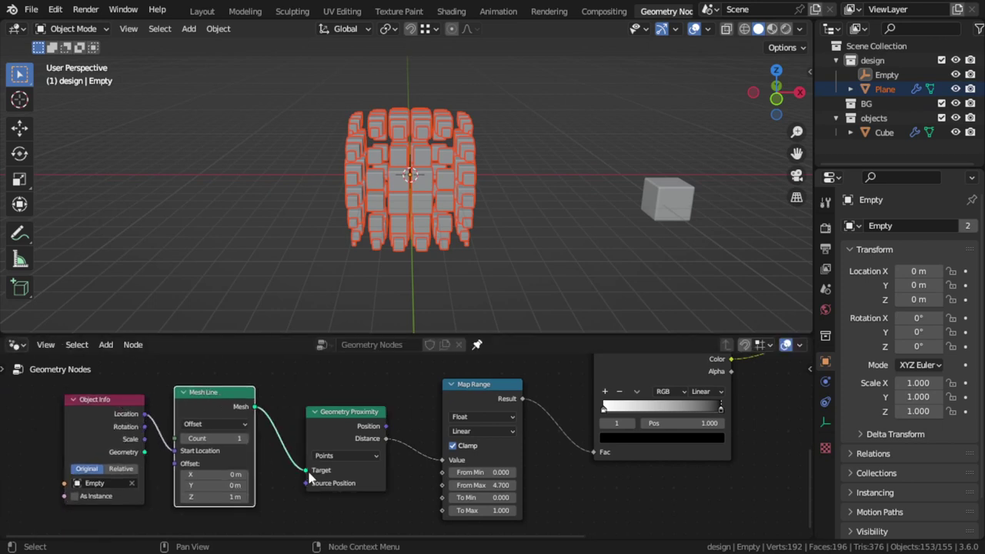
left_click_drag(392, 425, 382, 418)
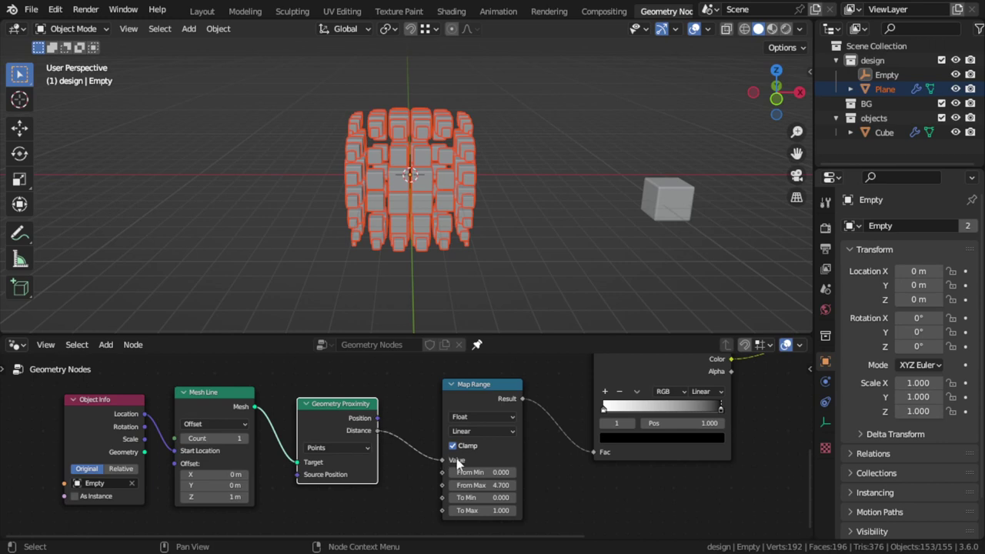
Select the Color Ramp node and make the Plane the active object.
middle_click_drag(458, 461, 368, 504)
left_click(547, 400)
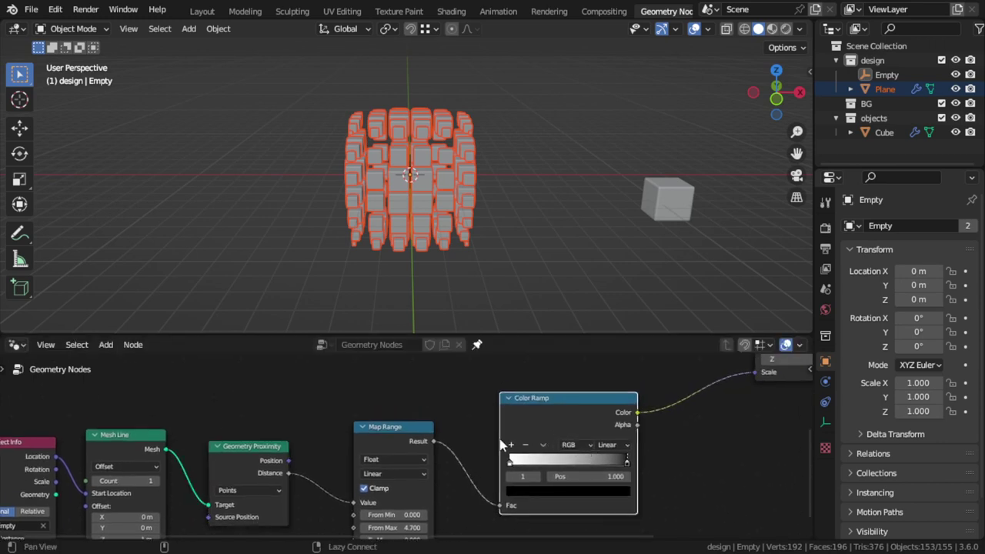
left_click(885, 89)
Select the Empty, trial-move it, cancel, and bring Map Range into view.
left_click(887, 74)
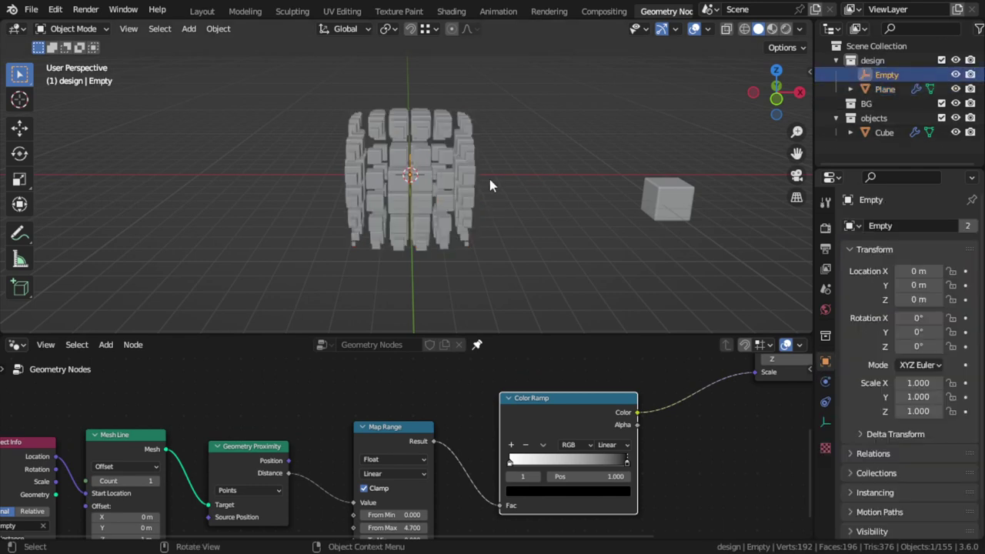
key("g")
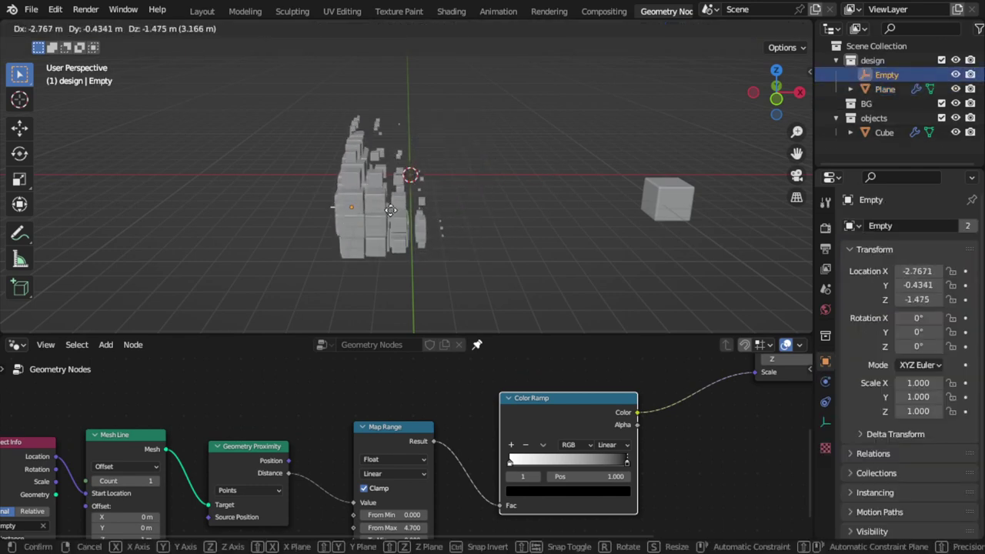
key("Escape")
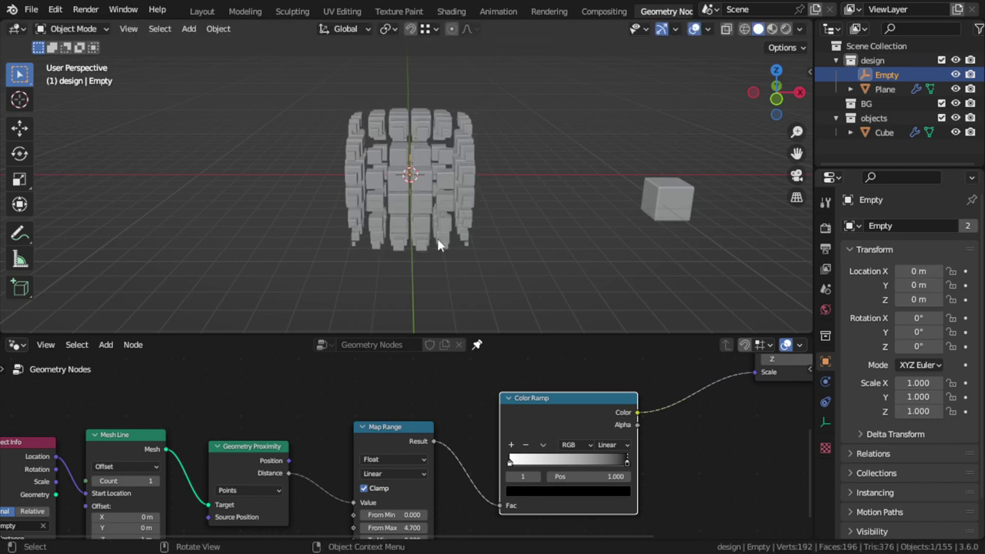
middle_click_drag(415, 475, 377, 480)
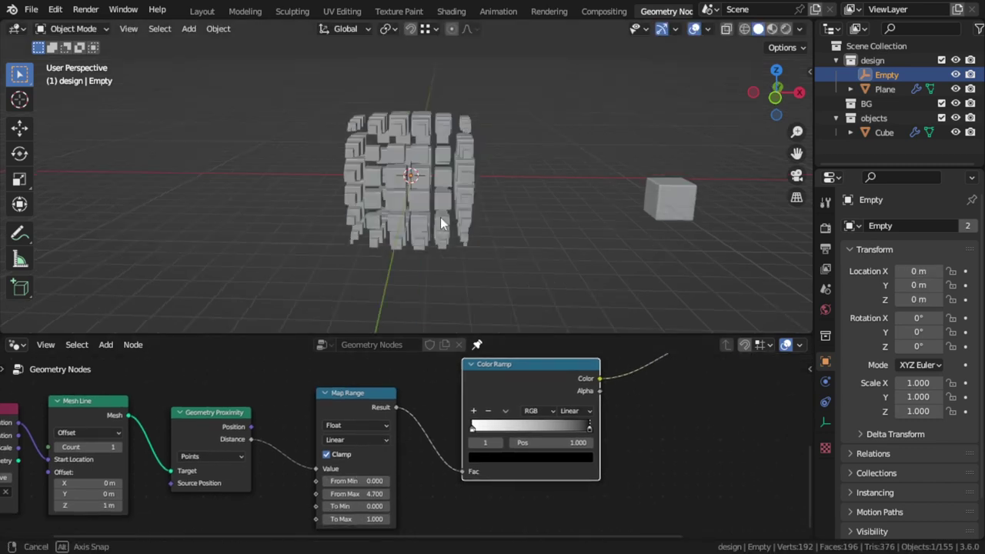
middle_click_drag(385, 231, 431, 193)
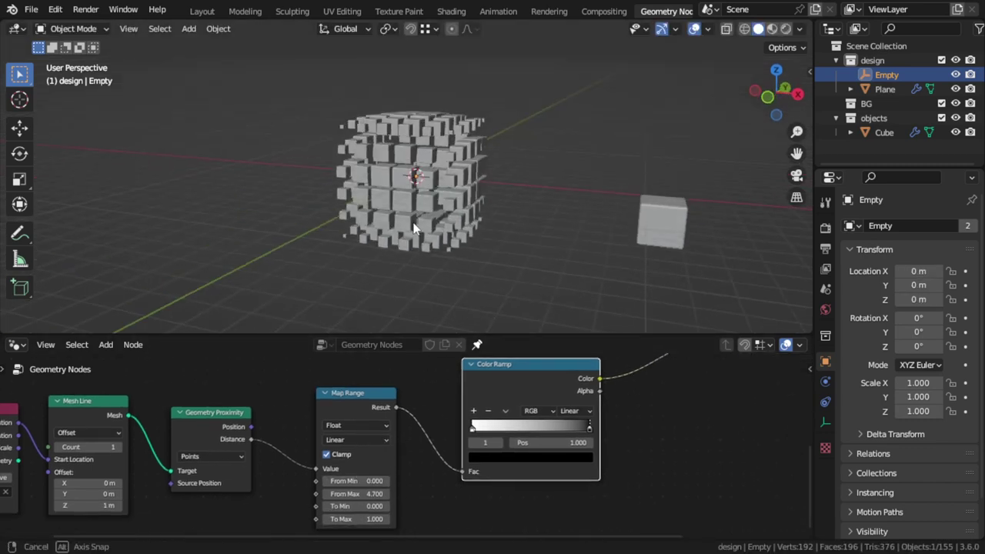
Set Map Range From Min to -0.5 and From Max to 5.0.
double_click(327, 482)
mouse_move(461, 206)
middle_mouse_down()
mouse_move(429, 194)
mouse_move(434, 220)
middle_mouse_up()
left_click_drag(357, 493, 381, 493)
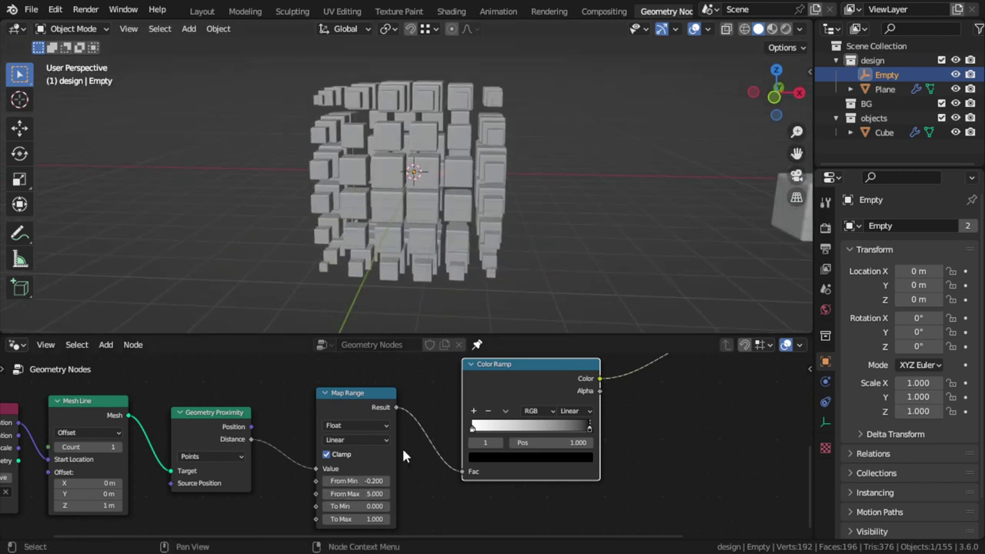
middle_click_drag(518, 204, 475, 235)
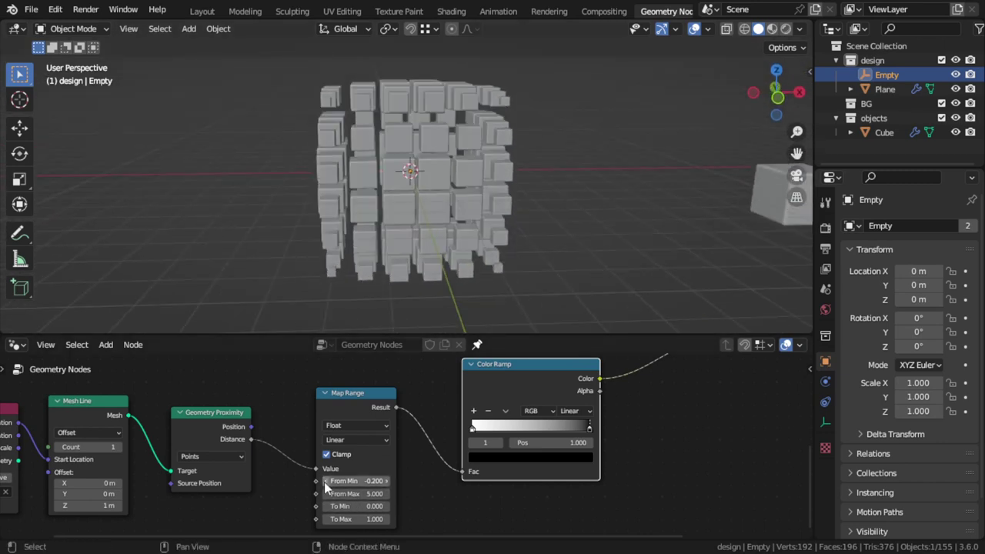
left_click_drag(325, 481, 304, 481)
middle_click_drag(479, 243, 469, 208)
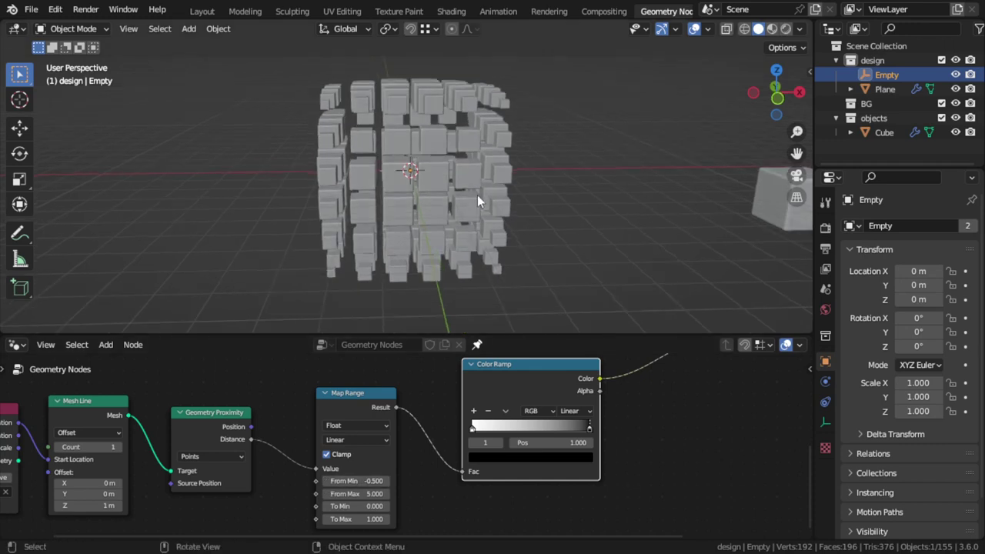
Preview the size falloff by moving the Empty, cancel, and switch to top view.
key("g")
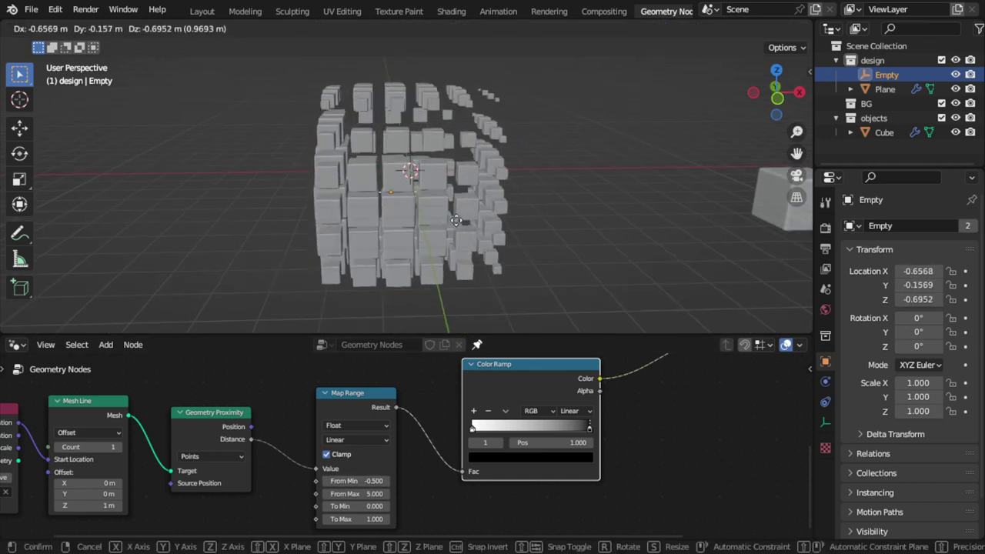
right_click(452, 248)
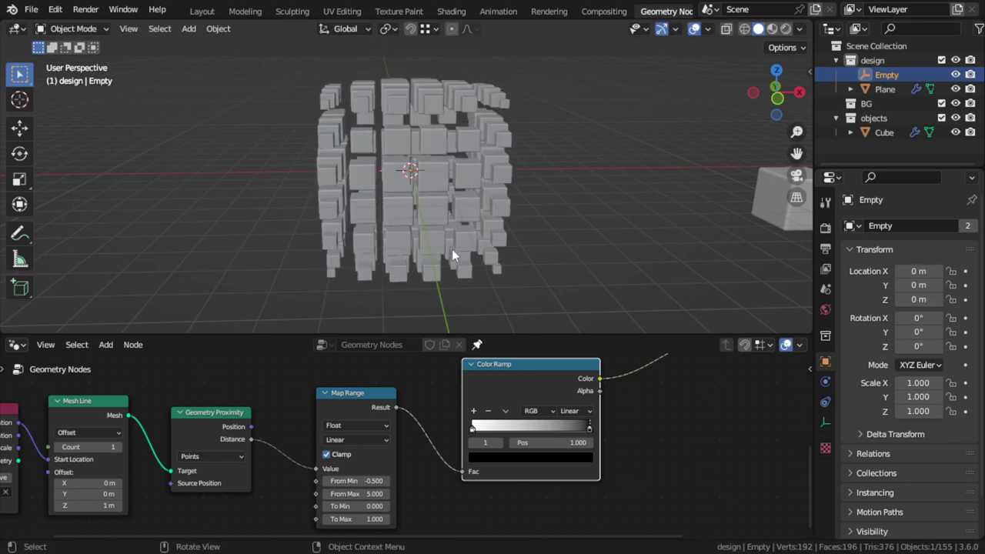
key("KP_7")
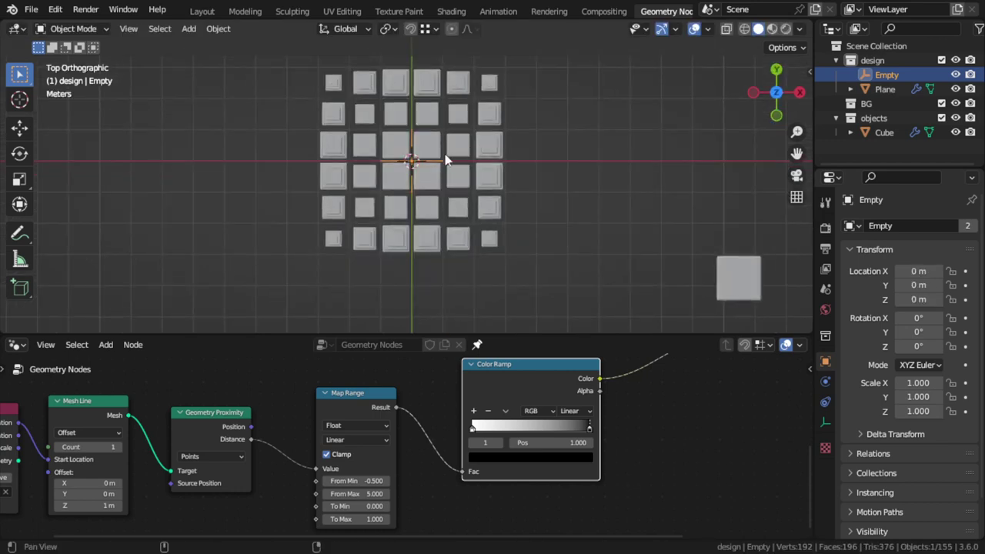
Add a Bezier circle scaled to about 2.1 times around the grid.
key("shift+a")
left_click(474, 201)
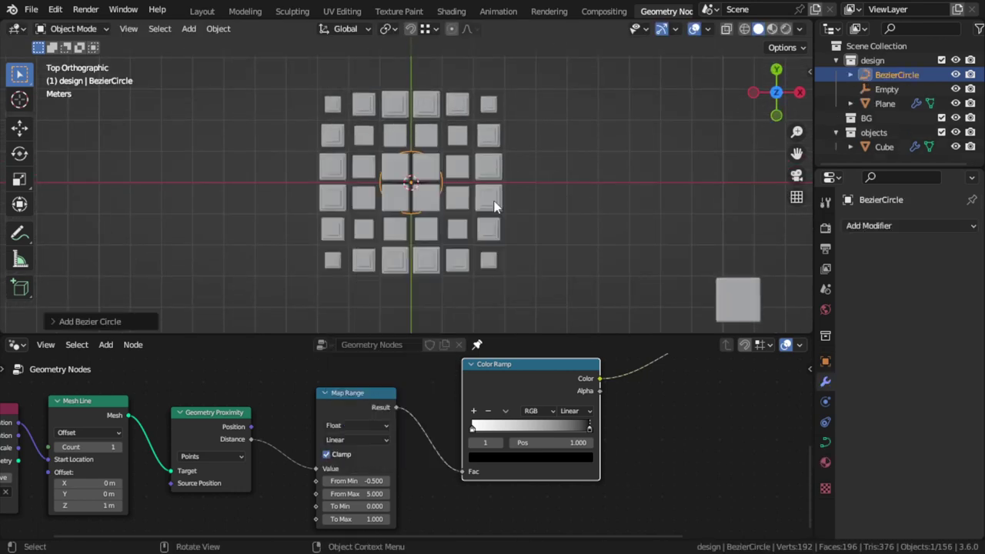
key("s")
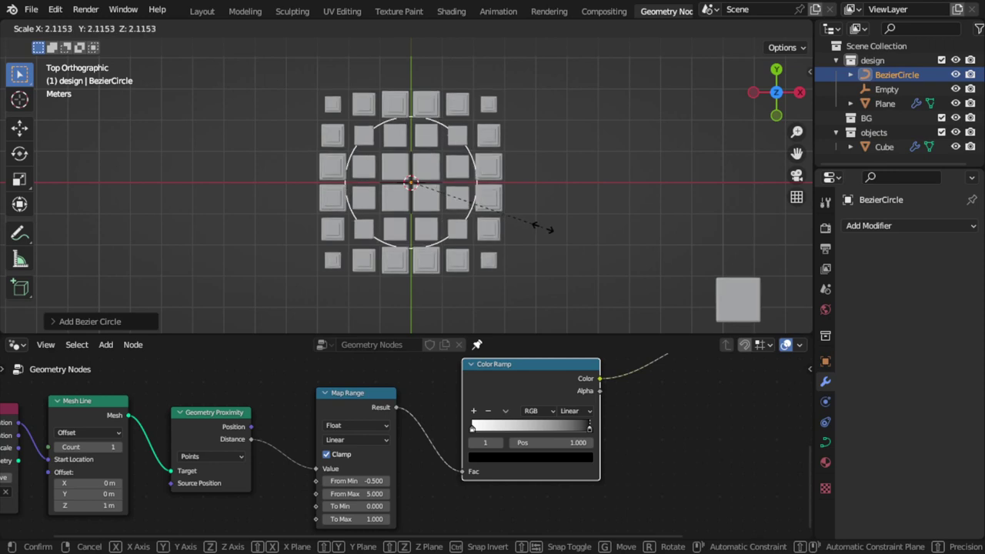
left_click(543, 226)
Give the Empty a Follow Path constraint targeting BezierCircle.
left_click(410, 180)
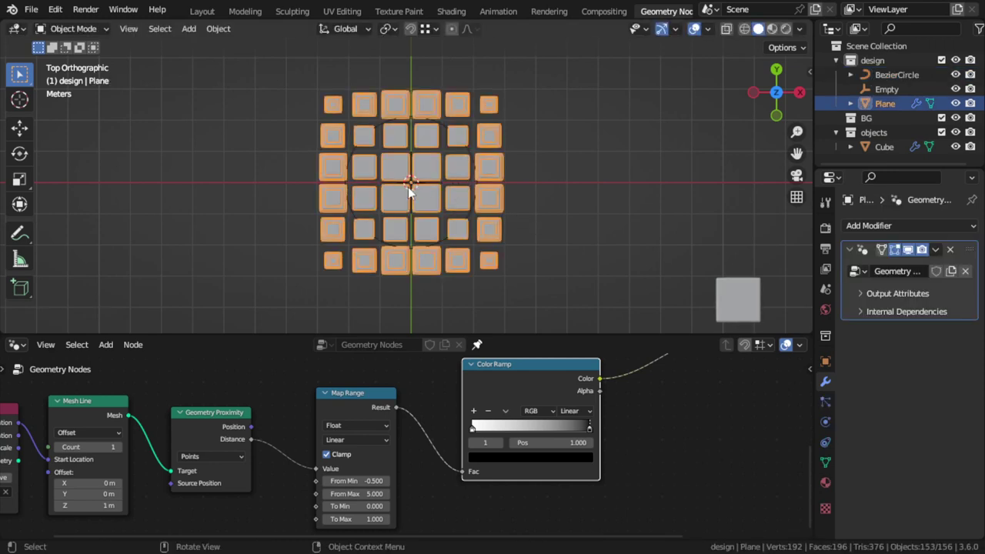
scroll(420, 181, "up", 2)
left_click(413, 182)
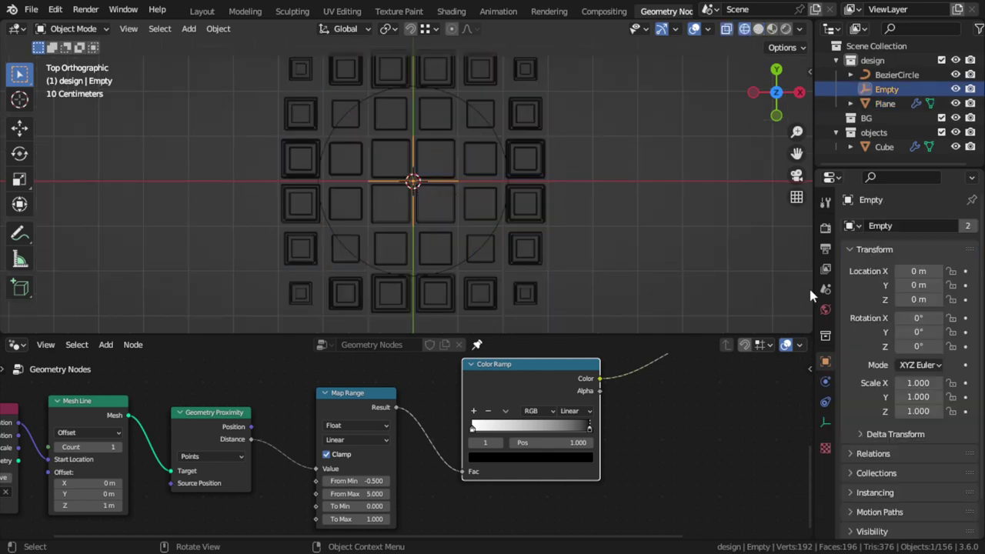
left_click(825, 401)
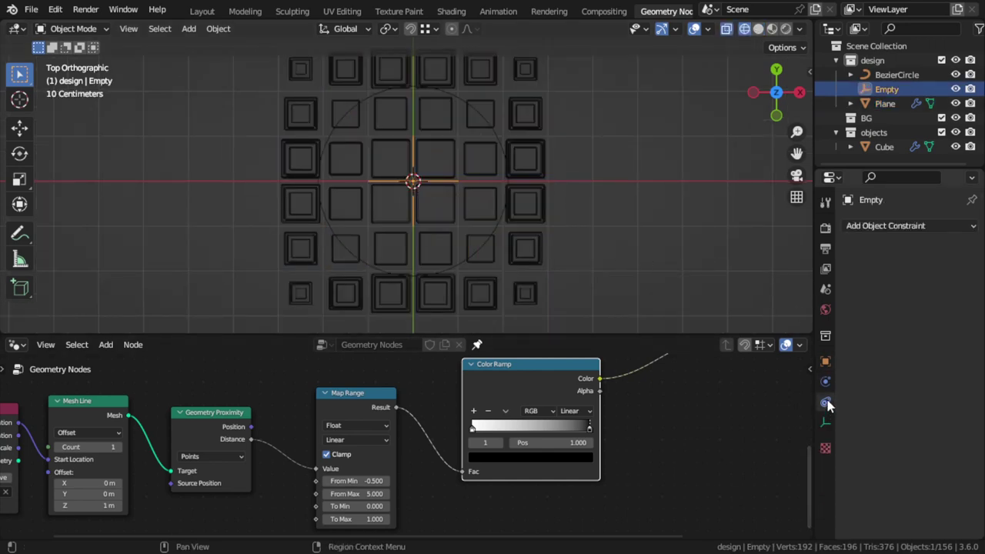
left_click(908, 226)
left_click(934, 329)
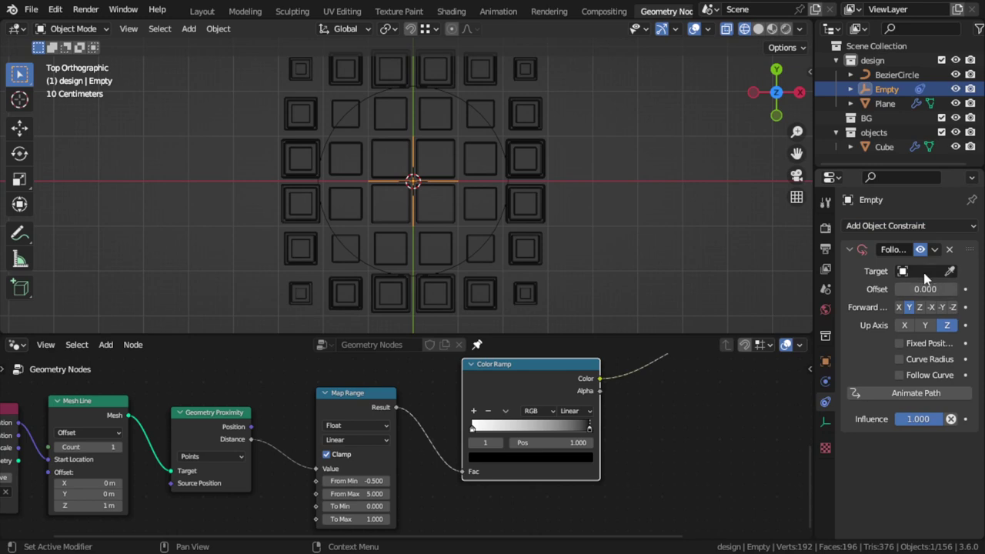
left_click(927, 270)
left_click(846, 293)
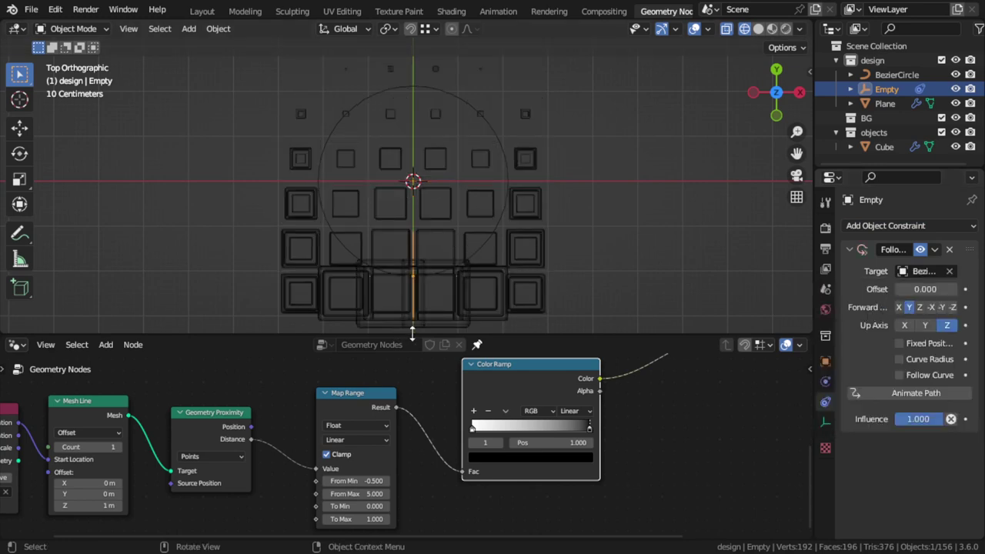
left_click_drag(412, 333, 413, 314)
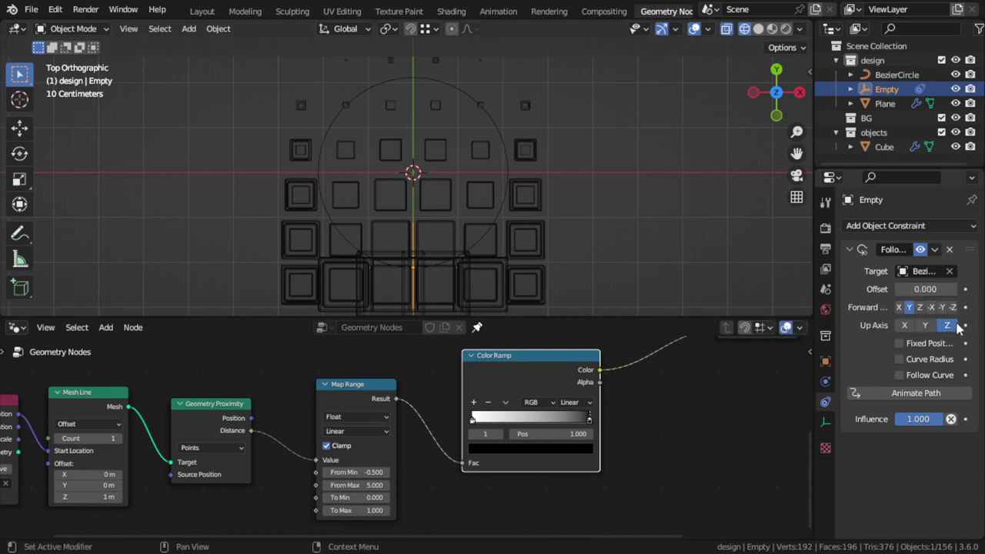
Split the node editor and turn the upper area into a Timeline.
left_click_drag(3, 317, 8, 394)
left_click(16, 327)
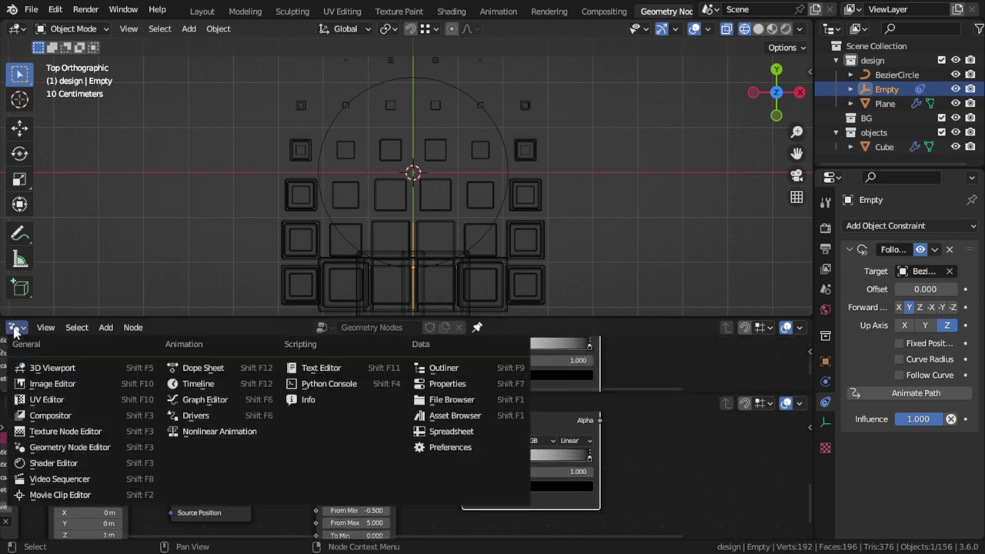
left_click(15, 327)
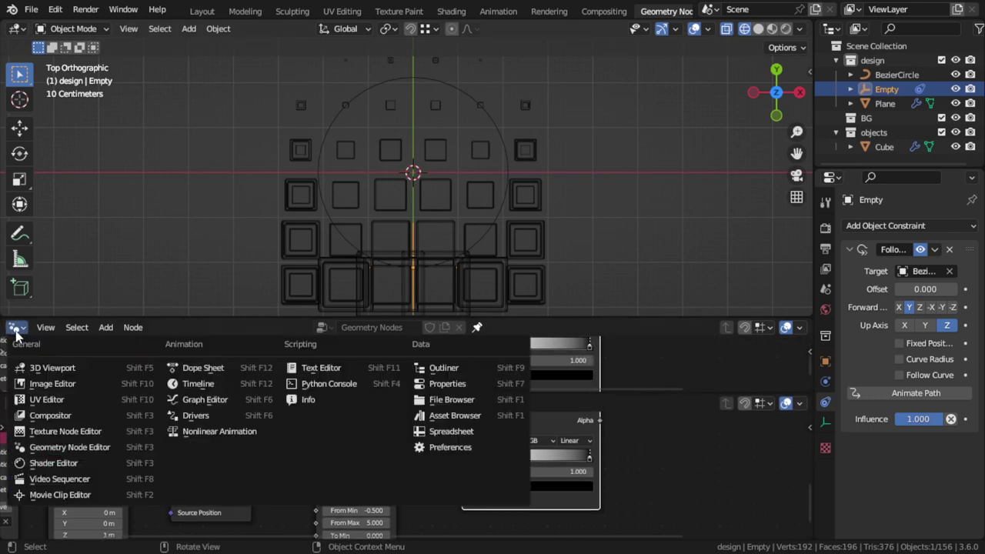
left_click(228, 385)
Set the end frame to 150 and fit the 1–150 range in the timeline.
left_click(759, 327)
type("15")
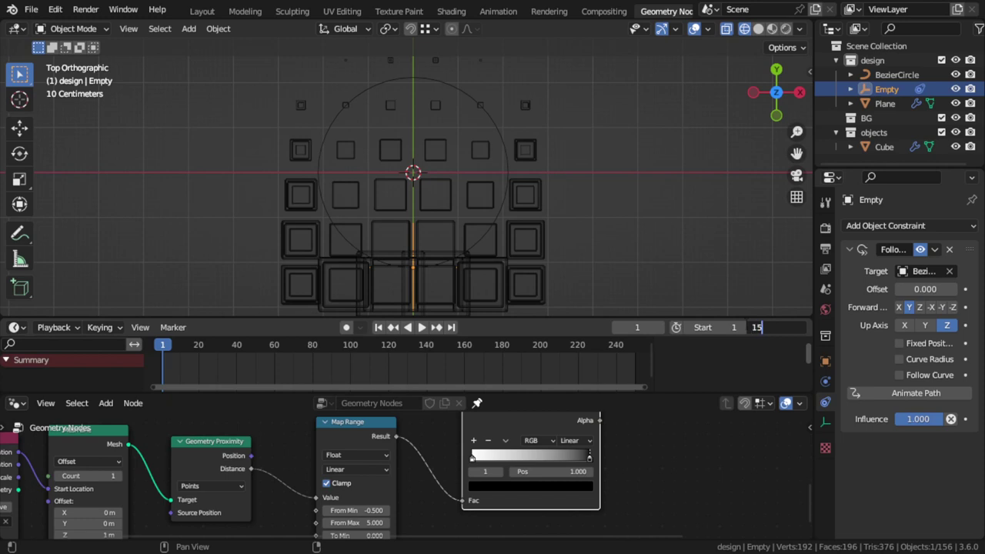
type("0")
key("Return")
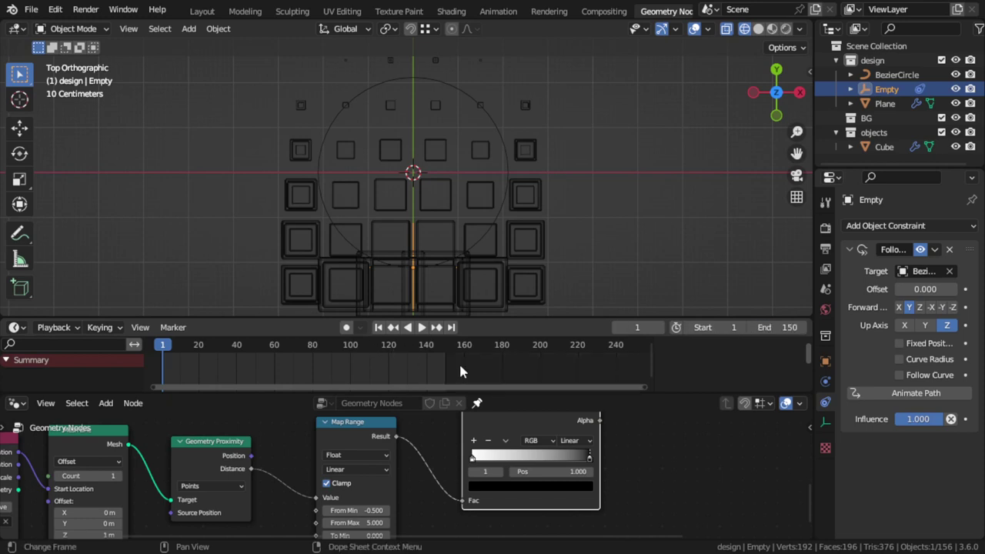
key("Home")
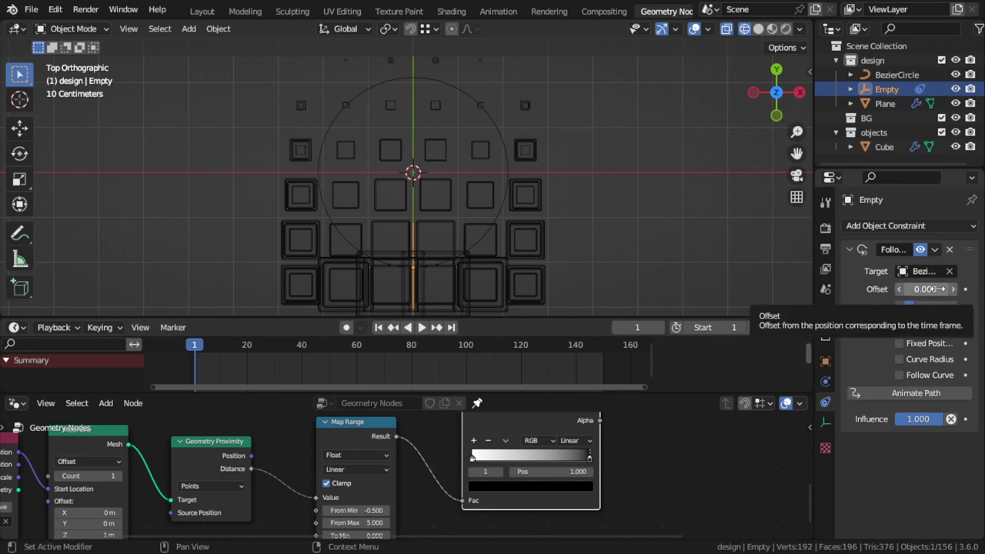
Keyframe the Empty's path offset at frame 1 and frame 150, then play it back.
key("i")
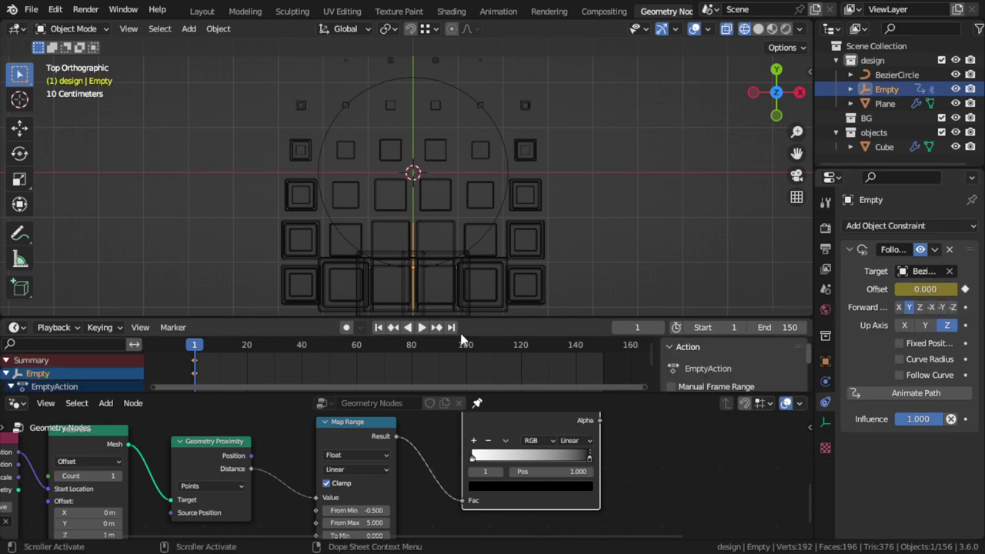
left_click(450, 328)
type("100")
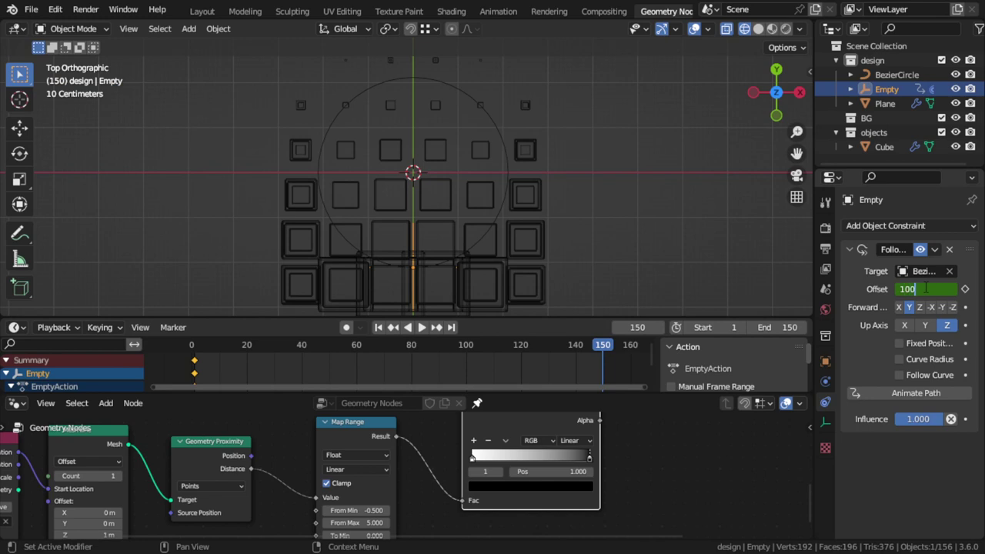
key("Return")
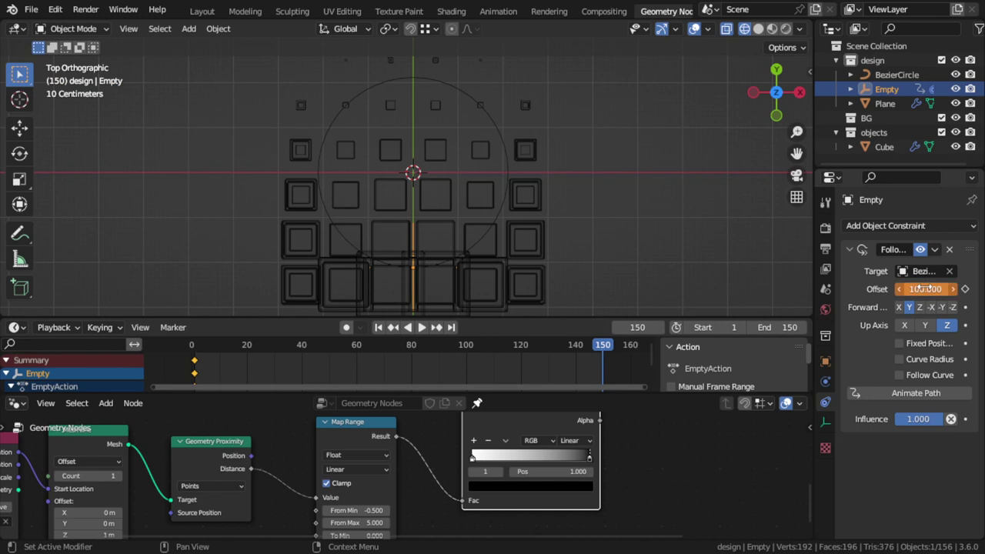
key("i")
key("shift+z")
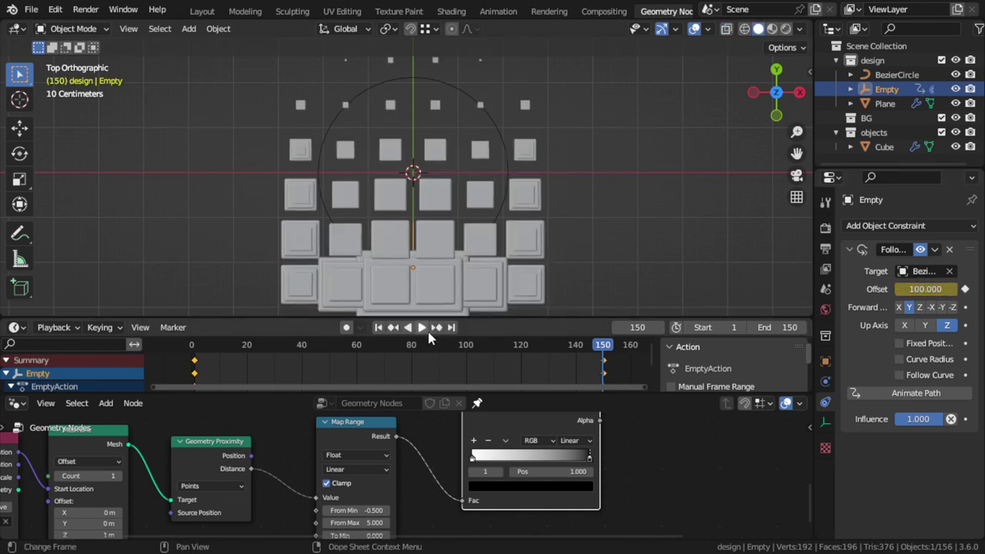
left_click(425, 329)
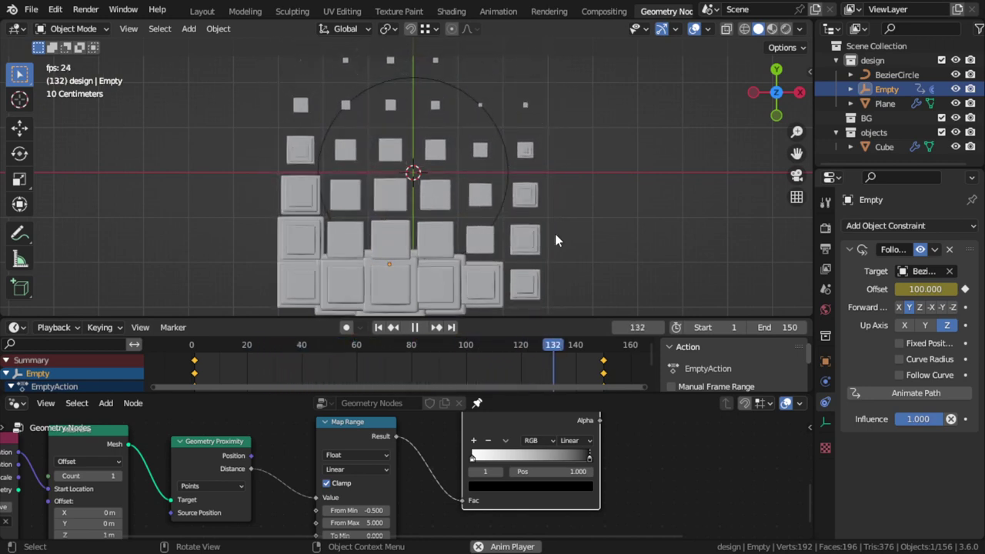
key("Escape")
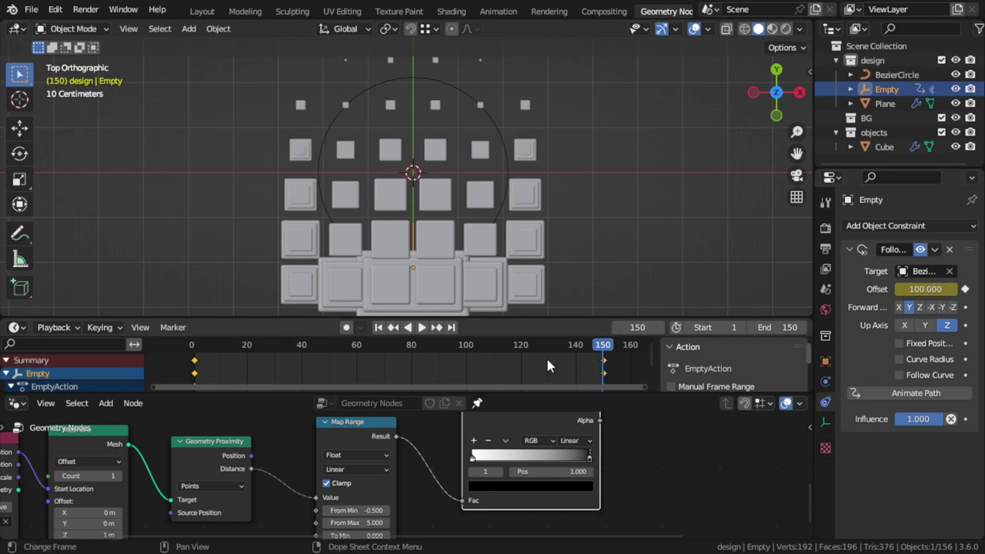
Make the offset keyframes linear, set the frame-150 offset to 150, and preview playback.
key("t")
left_click(334, 400)
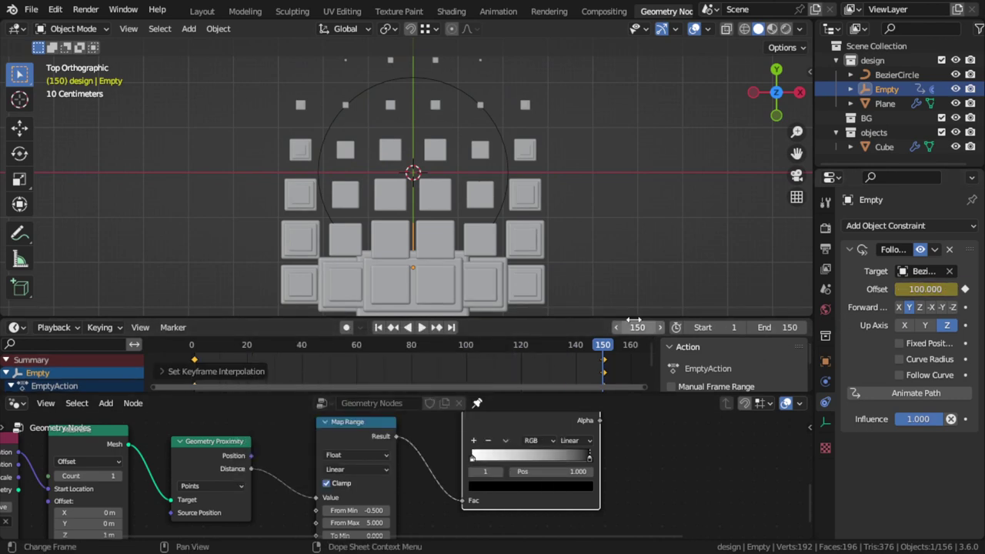
left_click(929, 289)
type("150")
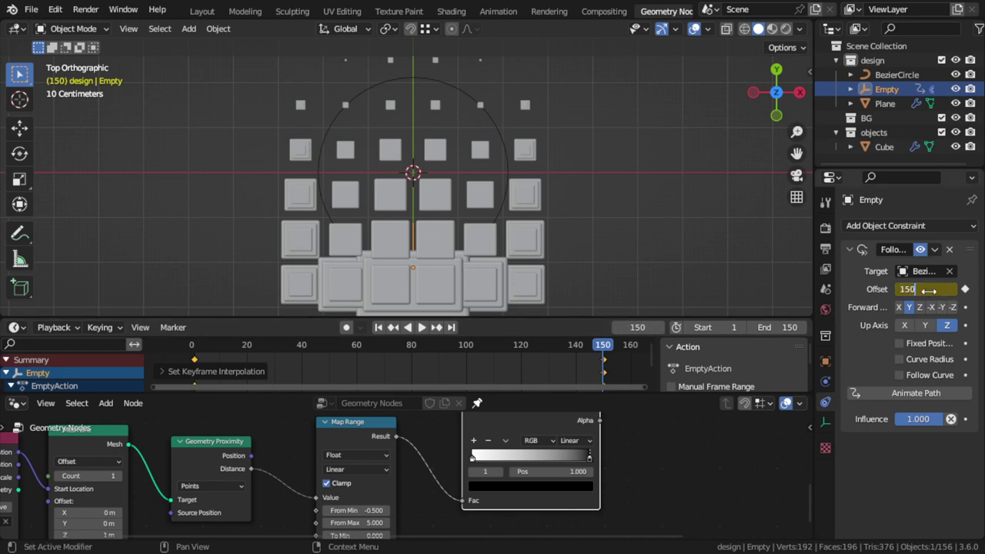
key("Return")
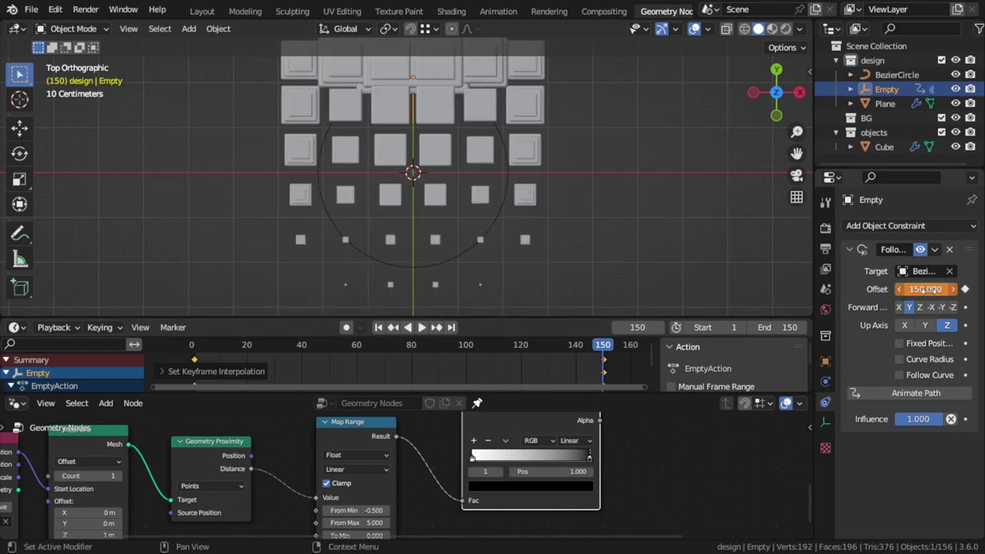
key("shift+ctrl+space")
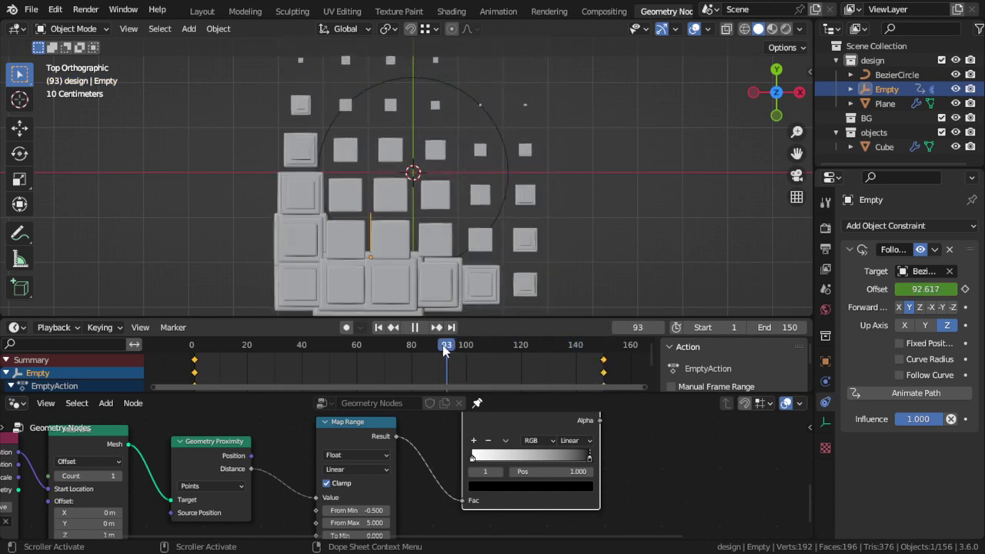
key("space")
Play from frame 1, scrub to about frame 125, and set the path offset to 90.
left_click(379, 328)
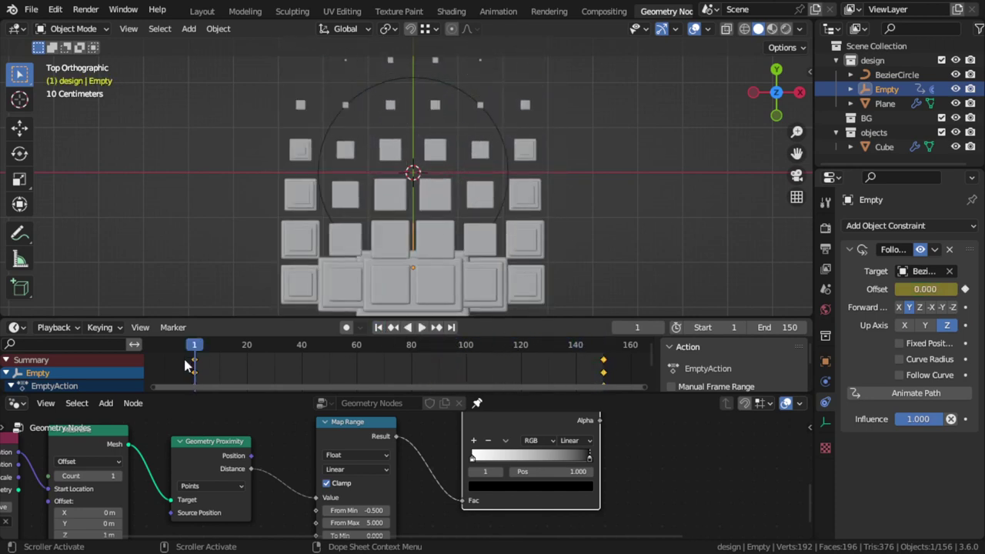
key("space")
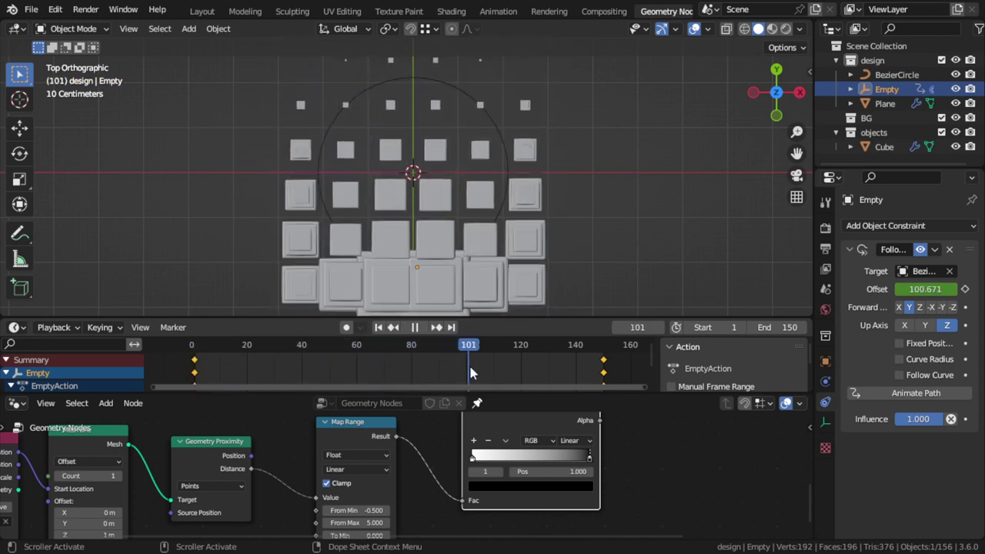
left_click_drag(492, 373, 601, 359)
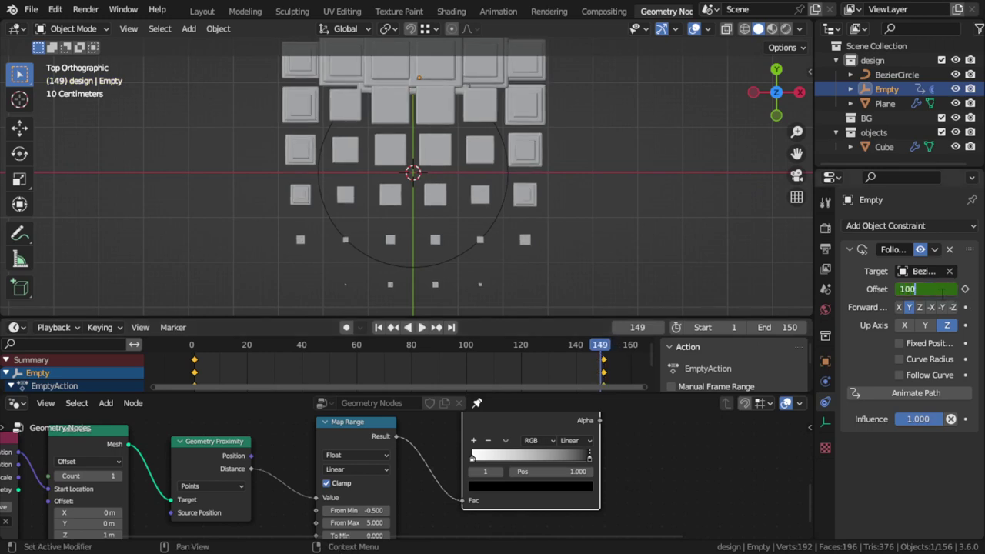
left_click(926, 289)
type("90")
key("Return")
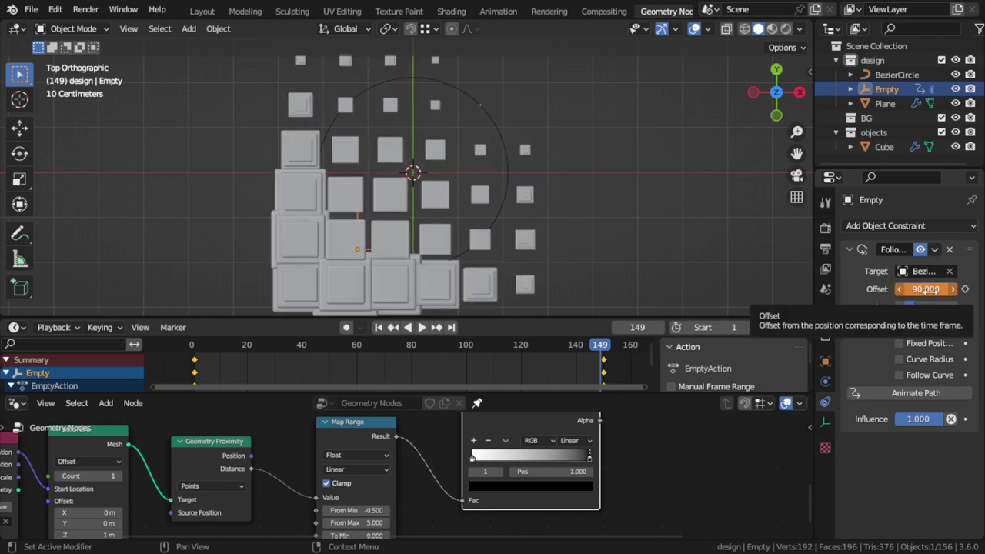
Keyframe a path offset of 100 at frame 150.
left_click(667, 327)
type("100")
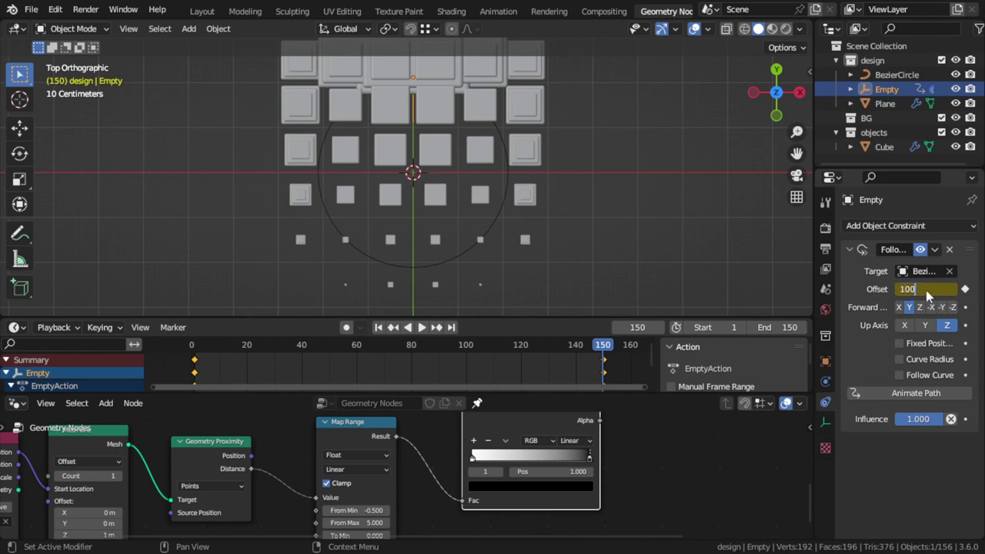
key("Return")
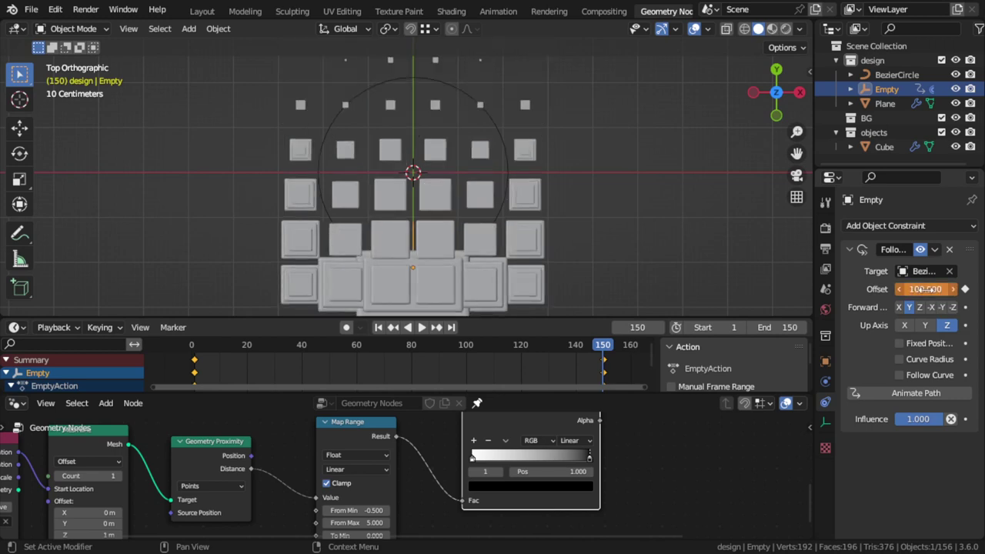
key("i")
Scrub back to frame 48, deselect the Empty, and orbit to see the cube grid in 3D.
mouse_move(604, 348)
left_mouse_down()
mouse_move(320, 361)
mouse_move(204, 354)
left_mouse_up()
scroll(466, 230, "down", 2)
key("alt+a")
mouse_move(480, 243)
middle_mouse_down()
mouse_move(465, 131)
mouse_move(491, 118)
mouse_move(482, 116)
middle_mouse_up()
middle_click_drag(404, 526, 423, 498)
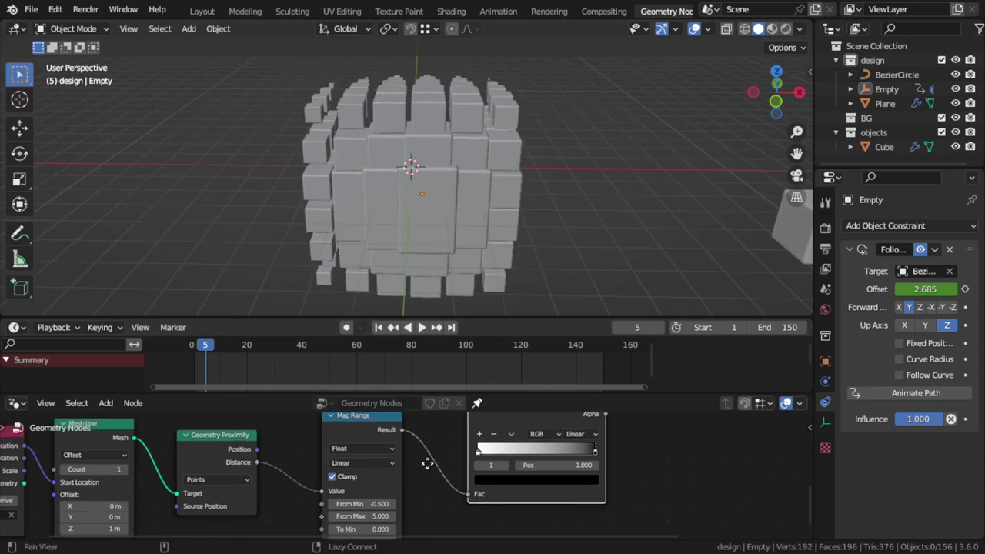
left_click(404, 483)
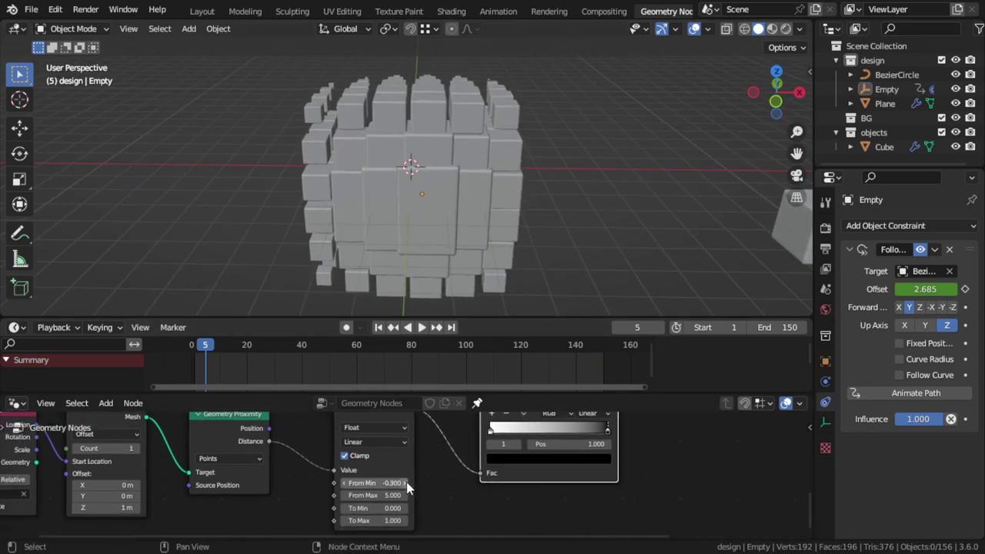
Try Map Range values, lowering From Min to -3.1 and raising From Max to 5.2.
left_click_drag(404, 483, 345, 488)
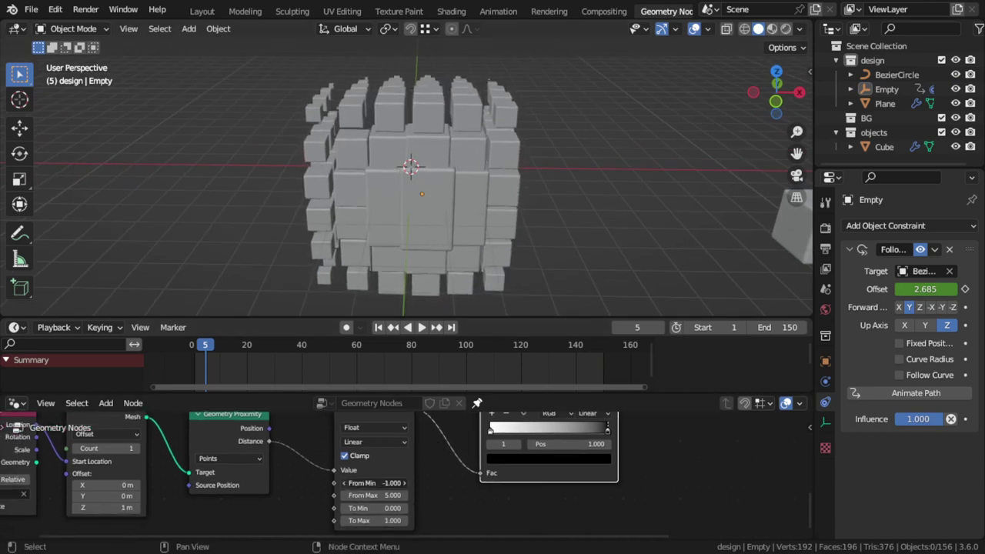
left_click(346, 488)
left_click(345, 487)
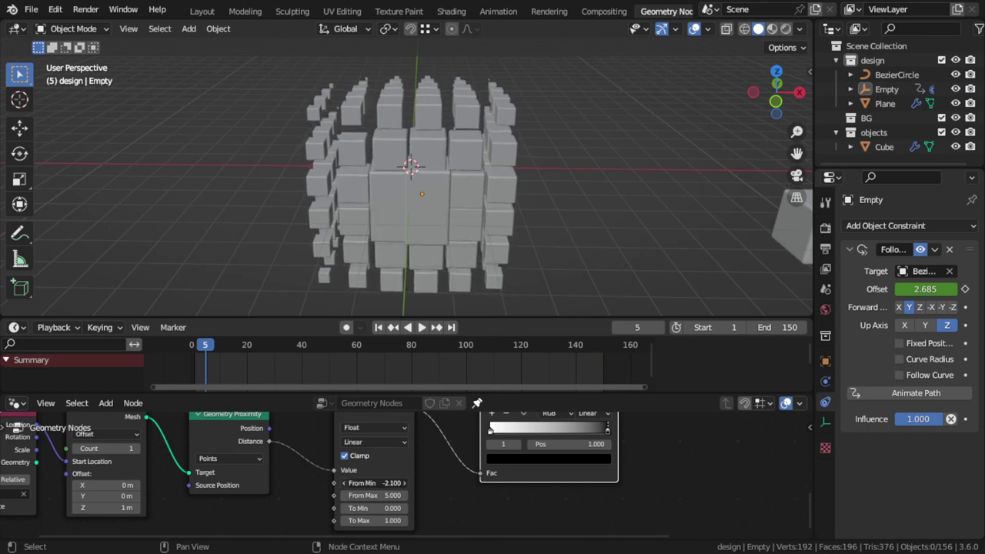
left_click(345, 487)
left_click(346, 487)
left_click(345, 483)
left_click(345, 483)
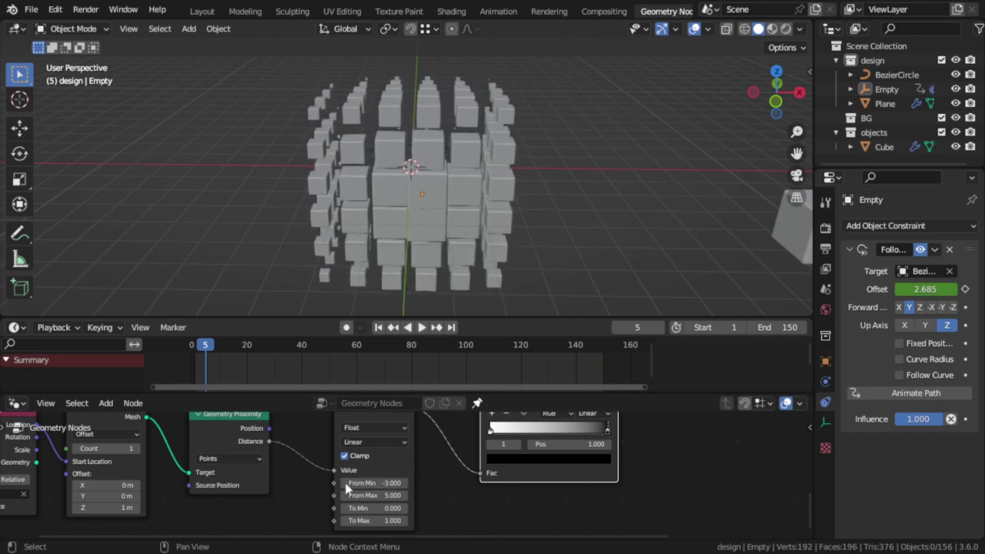
mouse_move(431, 192)
middle_mouse_down()
mouse_move(371, 196)
mouse_move(444, 171)
middle_mouse_up()
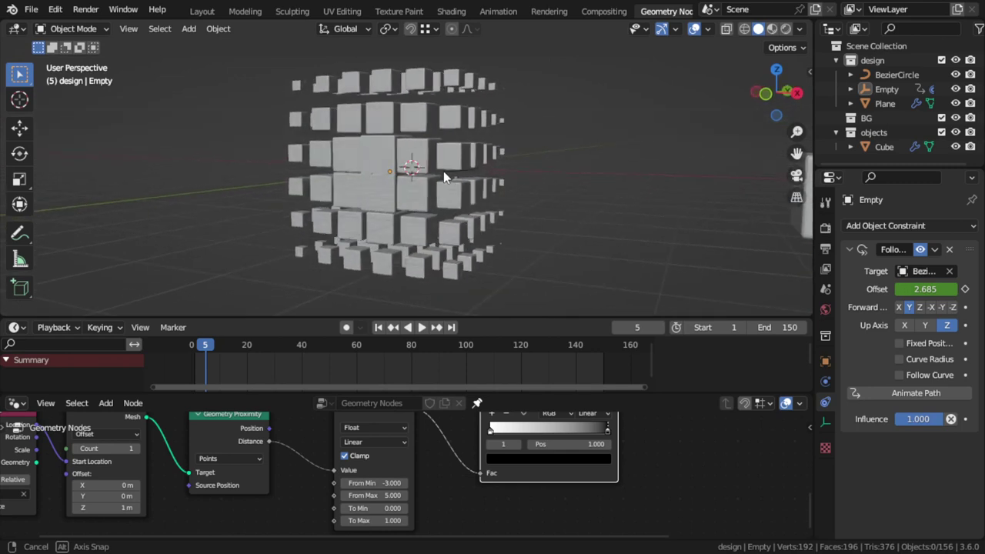
left_click(344, 483)
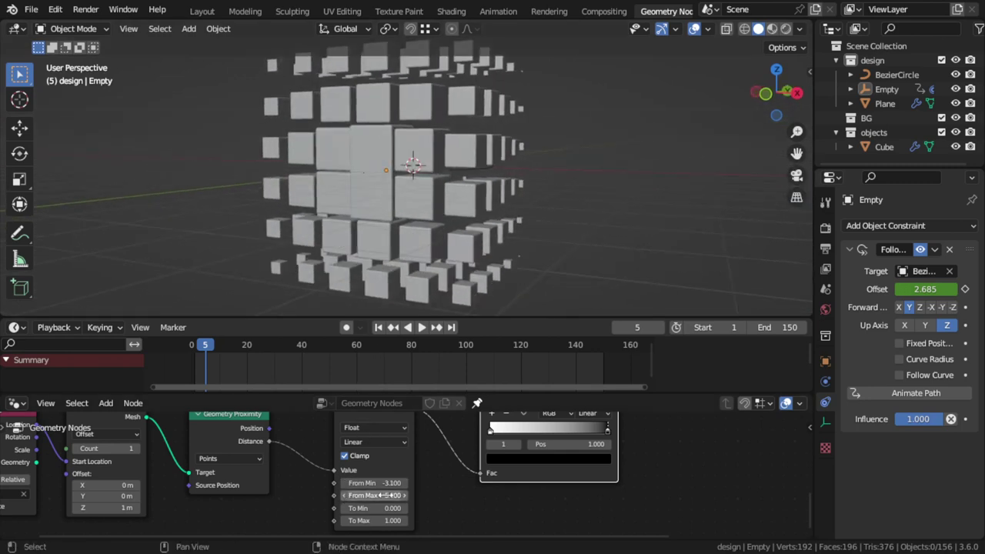
left_click(406, 496)
left_click(404, 497)
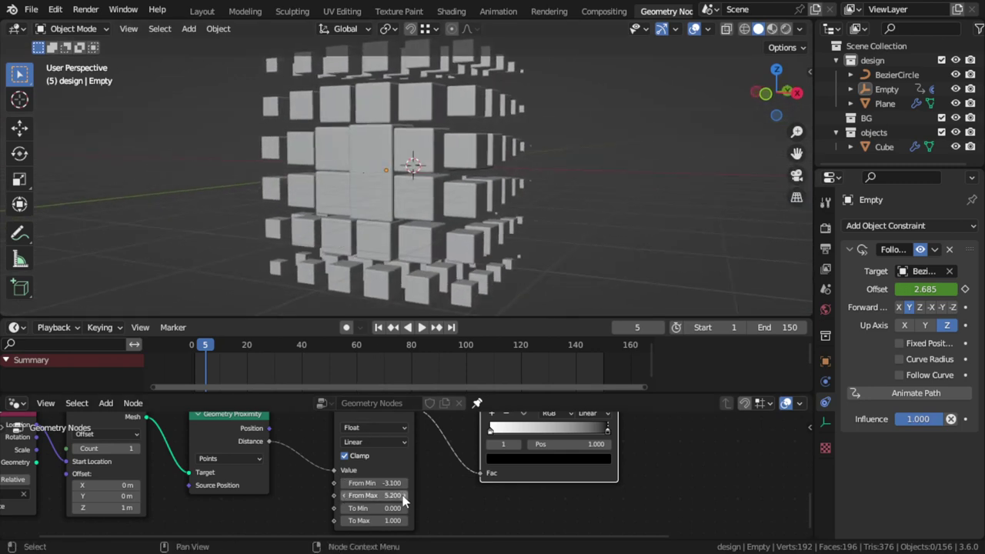
middle_click_drag(409, 274, 447, 262)
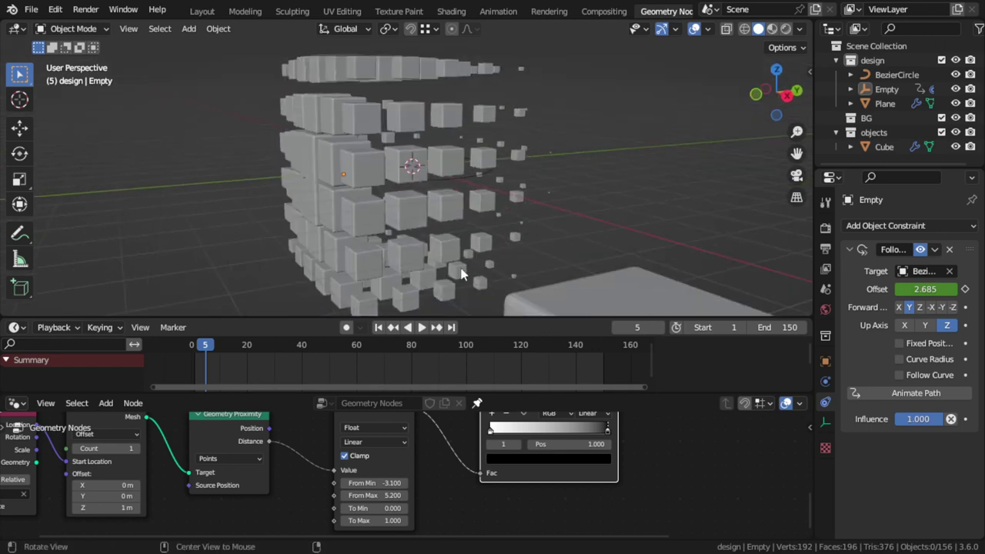
Enter exact Map Range values: From Max 4 and From Min -2.
left_click(392, 494)
key("Return")
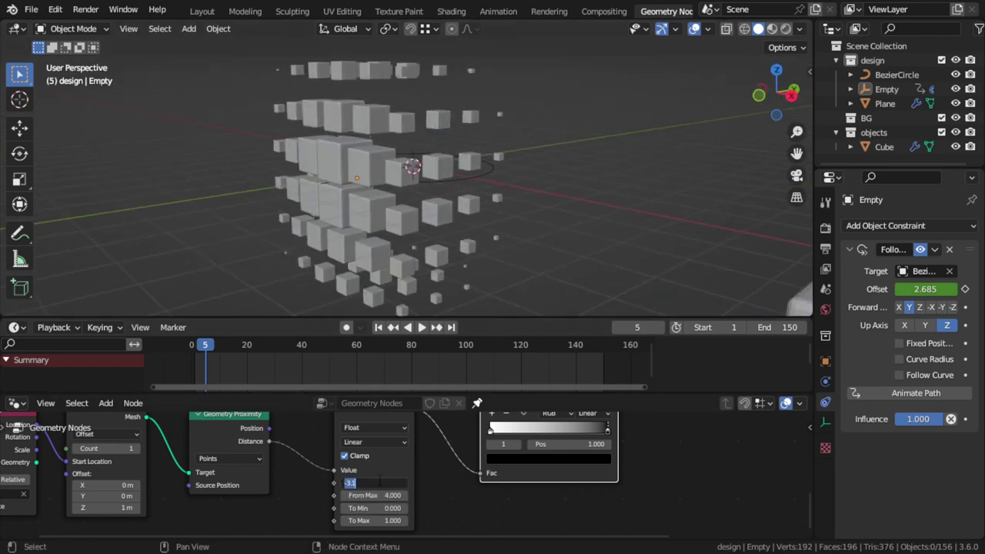
type("1")
key("Return")
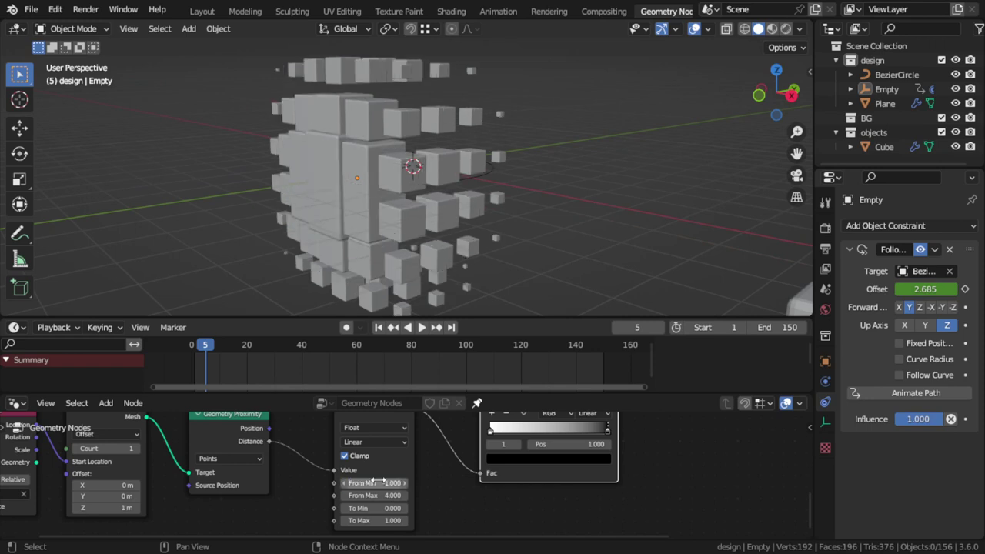
key("minus")
type("-2")
key("Return")
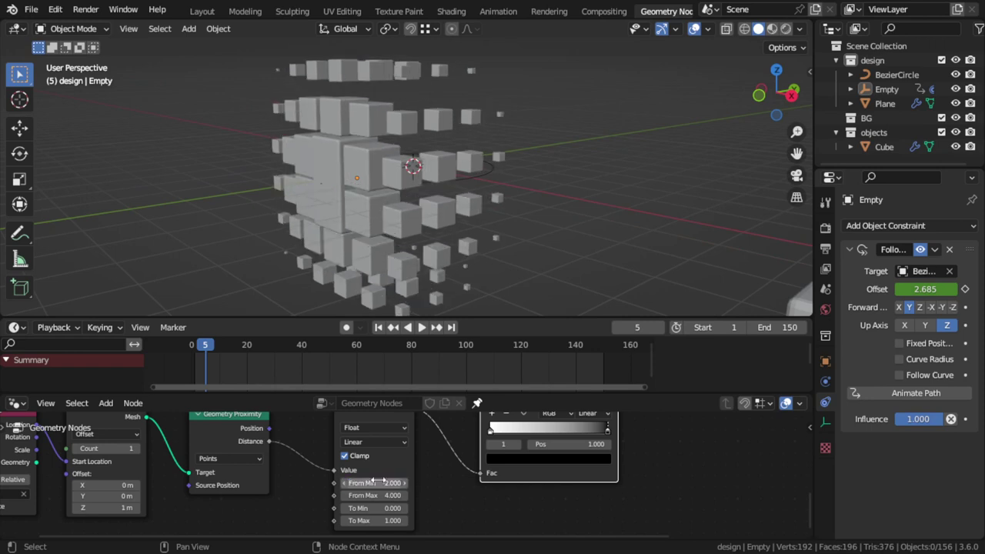
mouse_move(410, 208)
middle_mouse_down()
mouse_move(506, 196)
mouse_move(264, 214)
mouse_move(318, 198)
mouse_move(371, 226)
mouse_move(342, 237)
mouse_move(246, 188)
mouse_move(307, 223)
middle_mouse_up()
Enlarge the node editor and frame the Object Info, Cube and Instance on Points nodes.
scroll(413, 439, "up", 2)
scroll(412, 439, "down", 3)
scroll(413, 439, "down", 2)
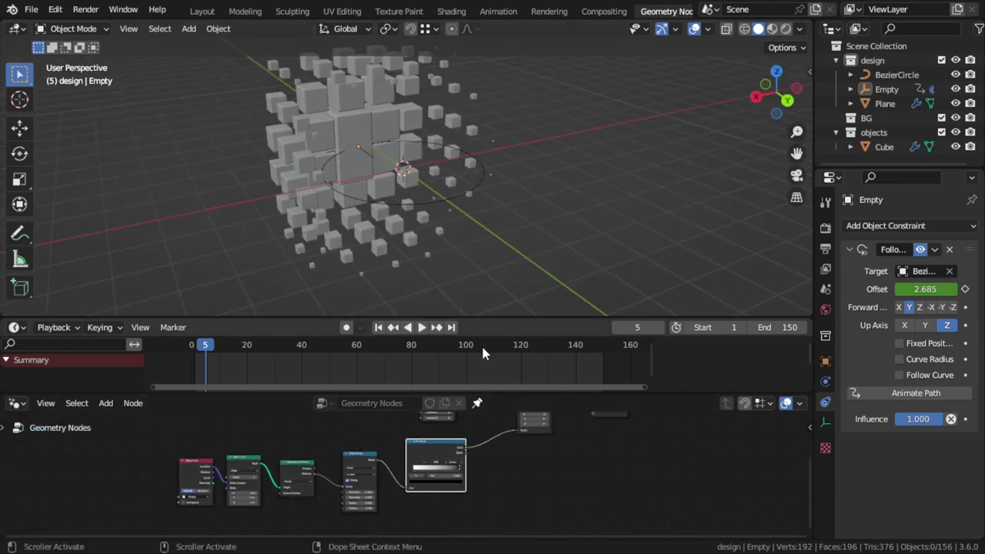
left_click_drag(535, 394, 534, 336)
scroll(471, 410, "up", 1)
mouse_move(471, 410)
middle_mouse_down()
mouse_move(396, 462)
mouse_move(360, 538)
middle_mouse_up()
Switch the viewport to top orthographic view and bring up the Add menu's mesh list.
mouse_move(430, 189)
middle_mouse_down()
mouse_move(449, 181)
mouse_move(386, 175)
middle_mouse_up()
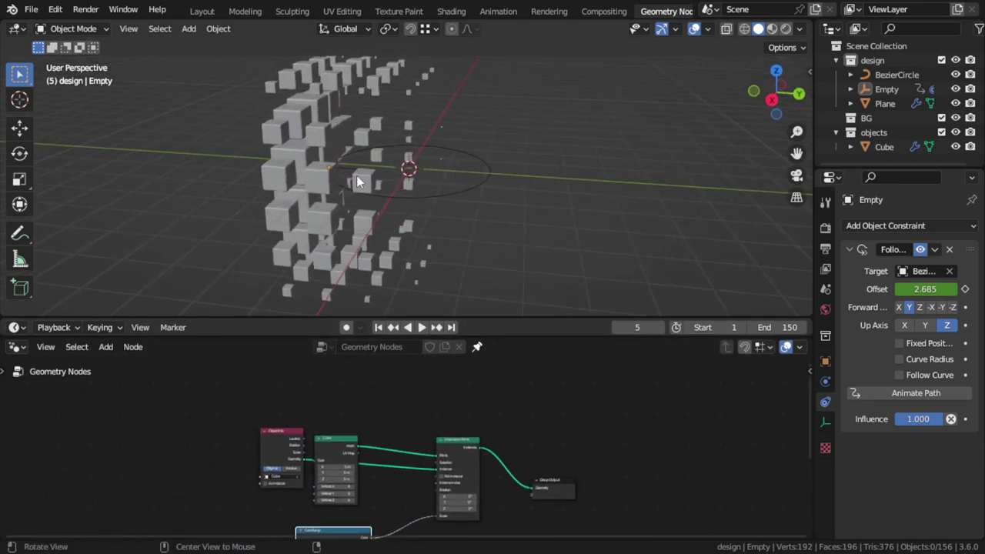
mouse_move(544, 185)
middle_mouse_down()
mouse_move(470, 170)
mouse_move(329, 104)
mouse_move(352, 151)
mouse_move(565, 242)
middle_mouse_up()
key("KP_7")
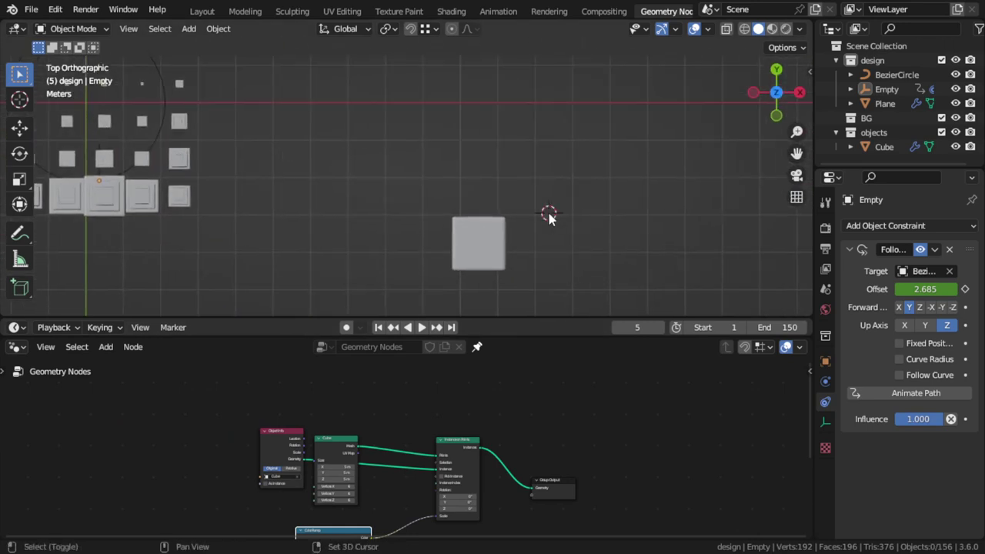
key("shift+a")
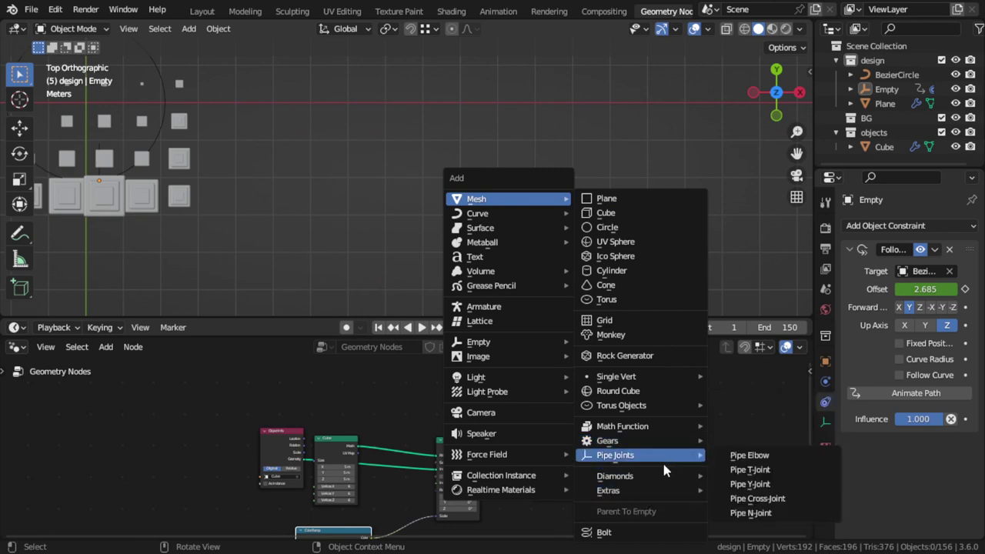
mouse_move(615, 475)
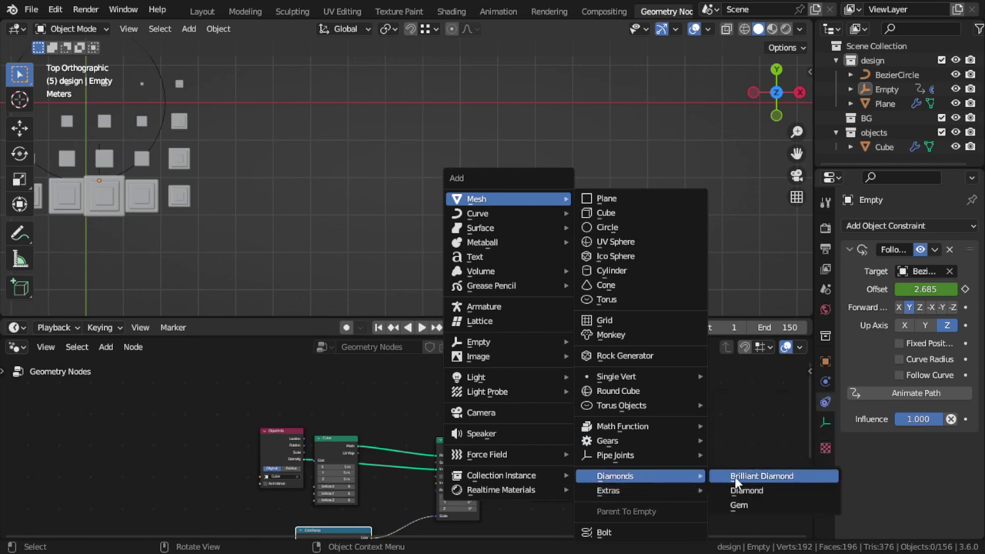
Add a brilliant diamond and place it to the right of the cube.
left_click(740, 475)
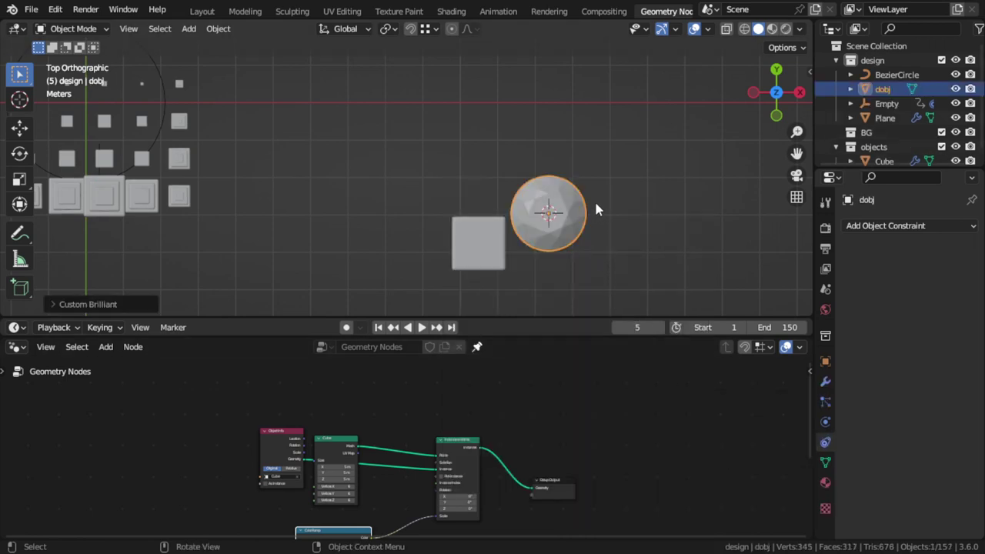
key("g")
left_click(652, 228)
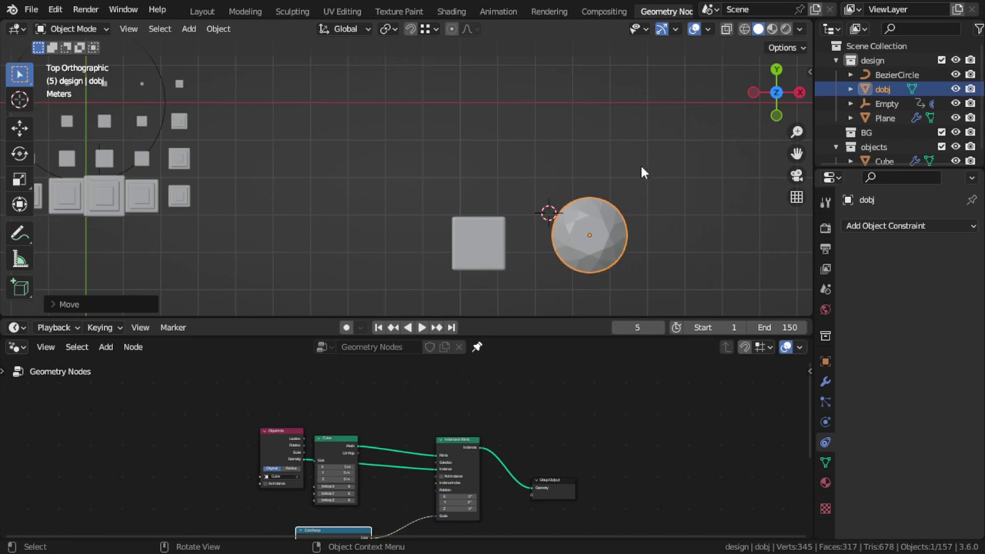
Add a gear and place it to the right of the diamond.
key("shift+a")
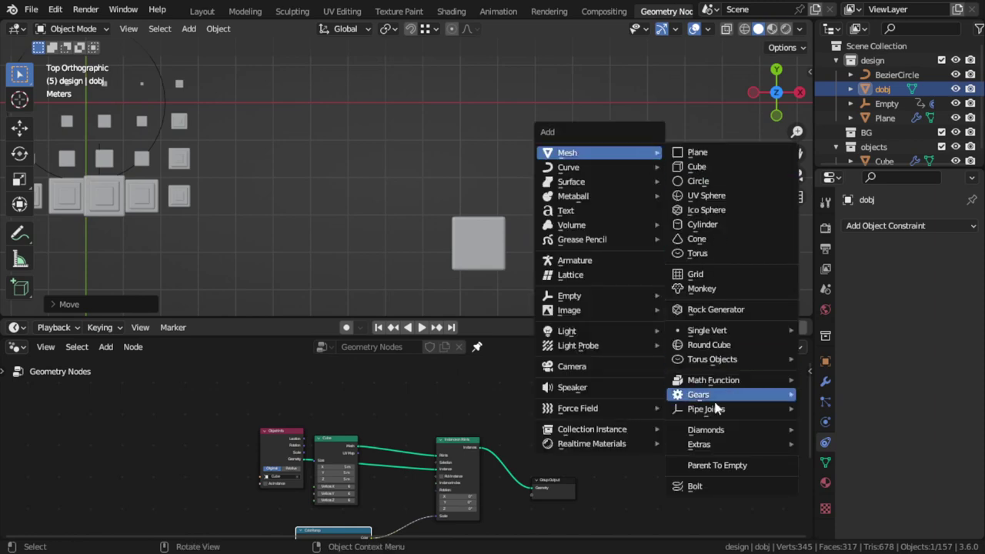
mouse_move(567, 152)
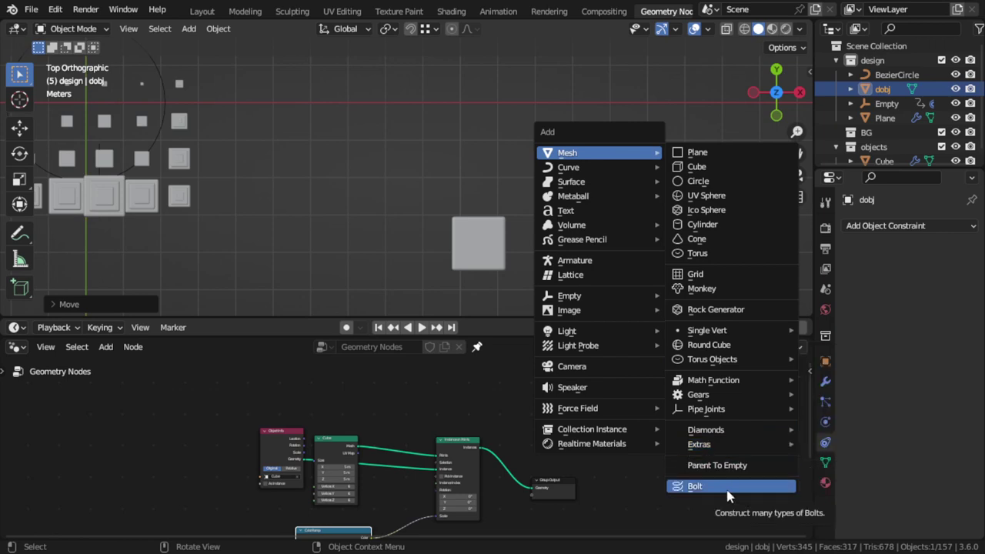
mouse_move(698, 394)
left_click(821, 395)
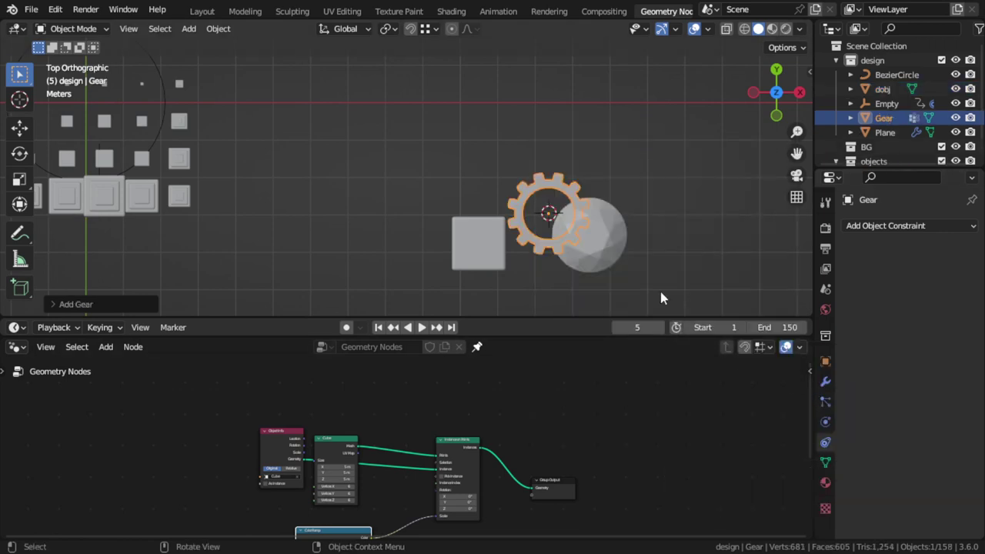
key("g")
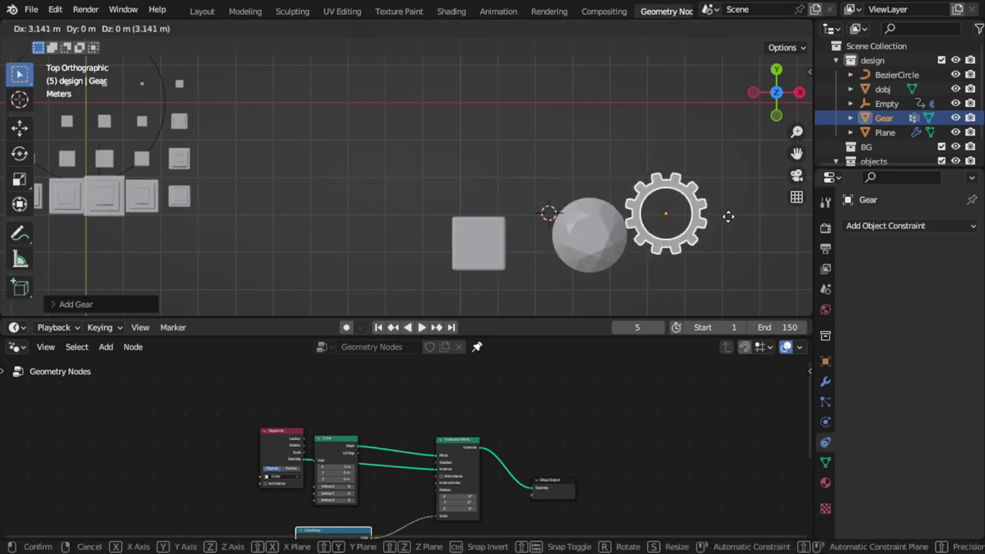
left_click(748, 230)
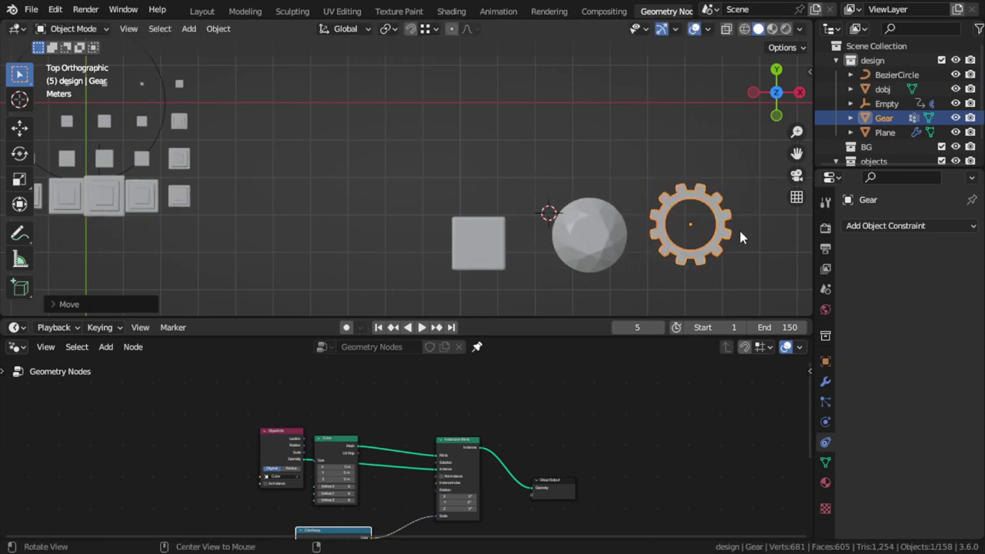
Move the diamond into the objects collection, then orbit into perspective.
left_click(612, 226)
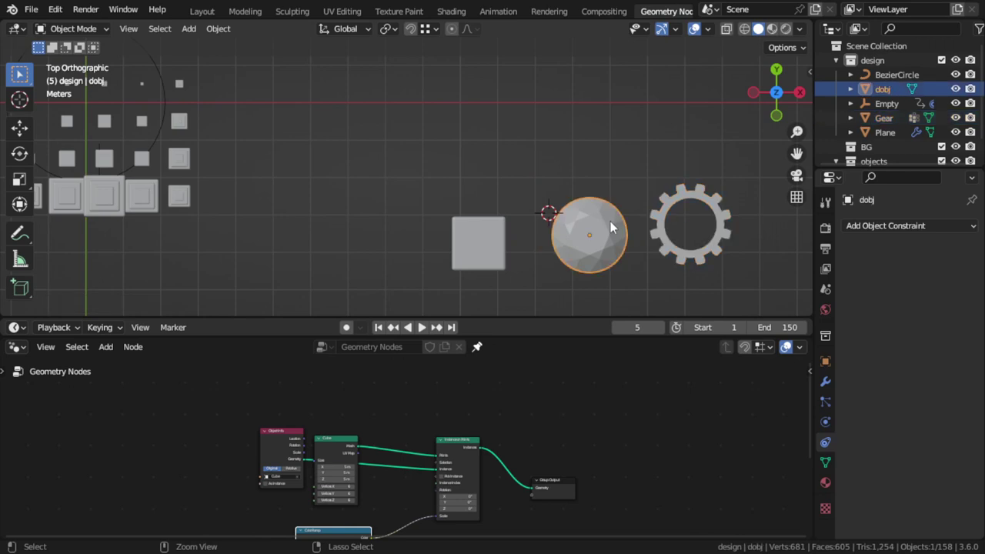
key("m")
left_click(583, 284)
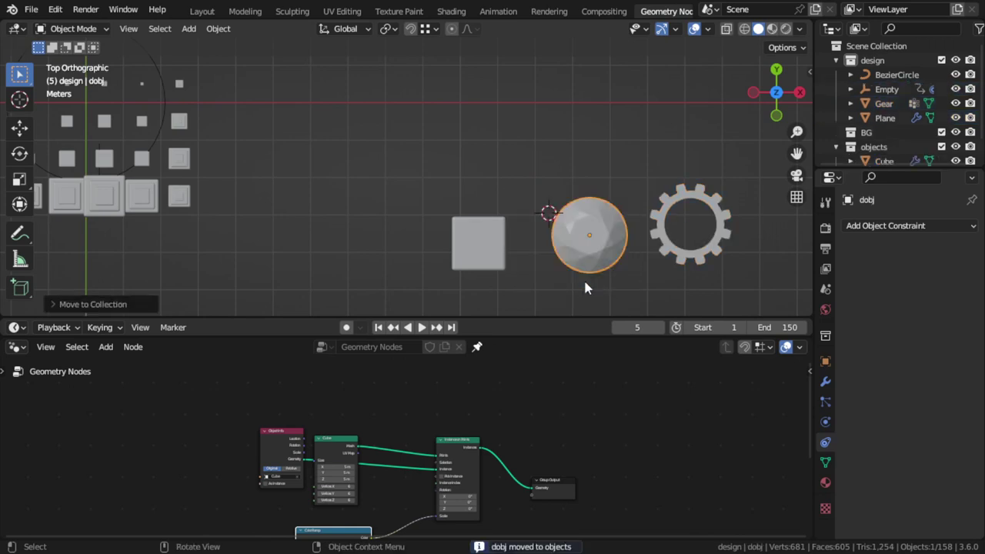
left_click(410, 210)
mouse_move(410, 211)
middle_mouse_down()
mouse_move(477, 226)
mouse_move(454, 125)
middle_mouse_up()
Rearrange the Object Info, Cube and Group Output nodes to make room in the tree.
scroll(492, 427, "up", 3)
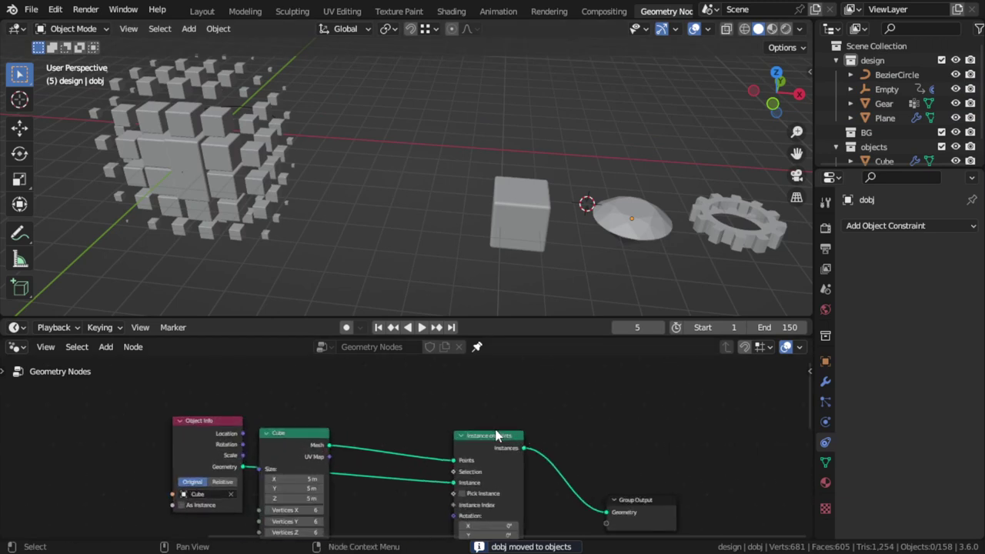
middle_click_drag(449, 424, 546, 424)
left_click_drag(297, 389, 282, 349)
left_click_drag(393, 399, 265, 406)
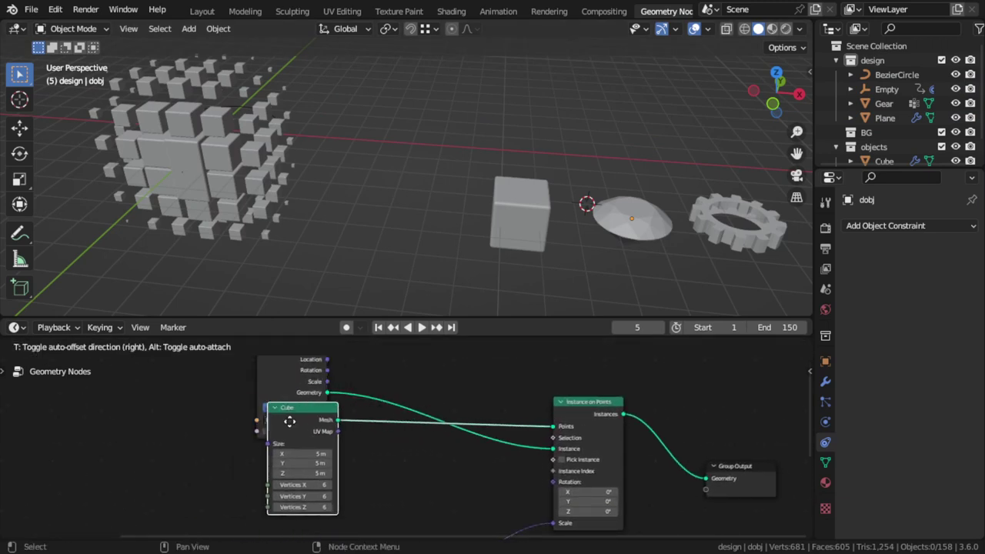
middle_click_drag(353, 423, 199, 380)
left_click_drag(539, 428, 685, 411)
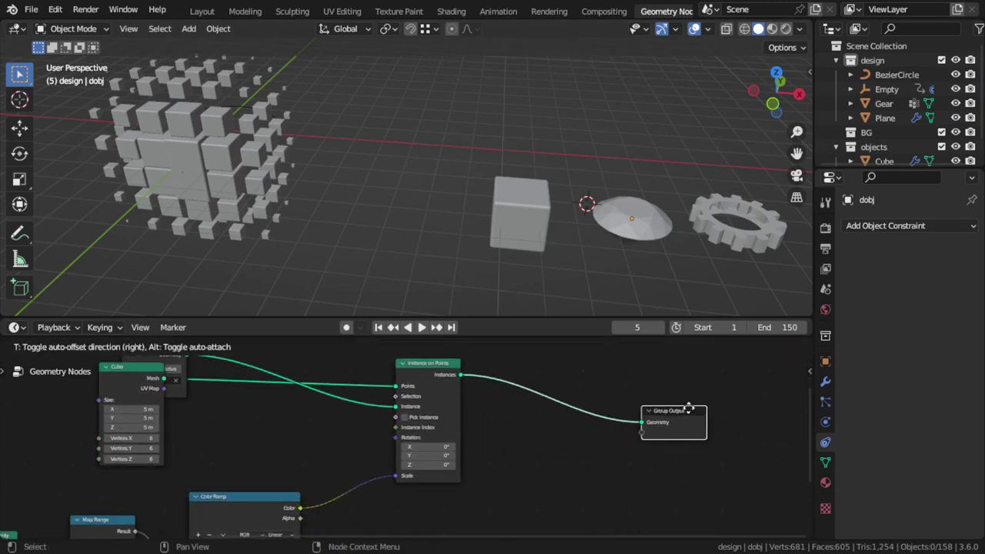
mouse_move(502, 431)
middle_mouse_down()
mouse_move(491, 426)
mouse_move(499, 441)
mouse_move(455, 440)
mouse_move(402, 459)
middle_mouse_up()
scroll(490, 422, "up", 1)
mouse_move(104, 496)
left_mouse_down()
mouse_move(136, 389)
mouse_move(192, 415)
left_mouse_up()
scroll(263, 438, "down", 2)
mouse_move(263, 438)
middle_mouse_down()
mouse_move(341, 355)
mouse_move(357, 459)
middle_mouse_up()
scroll(356, 458, "up", 1)
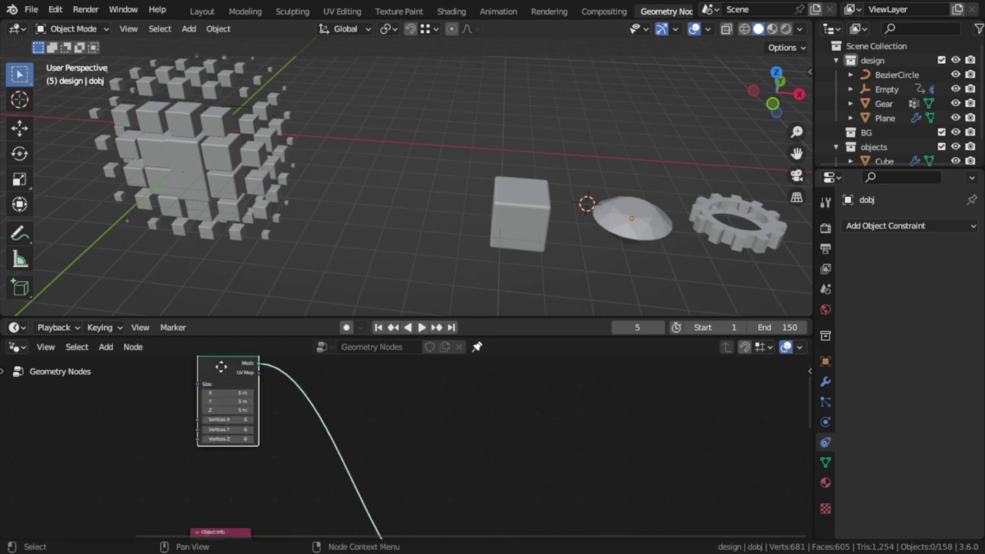
middle_click_drag(221, 366, 222, 437)
scroll(319, 413, "down", 1)
middle_click_drag(318, 413, 328, 449)
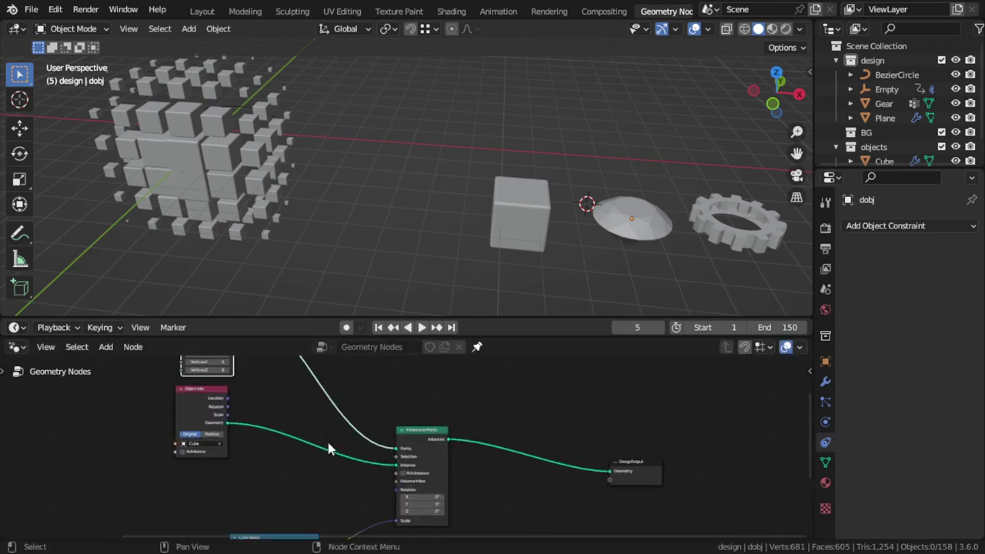
scroll(328, 448, "up", 1)
Add a Separate Geometry node onto the cube Mesh link and move Object Info down.
key("shift+a")
left_click(355, 259)
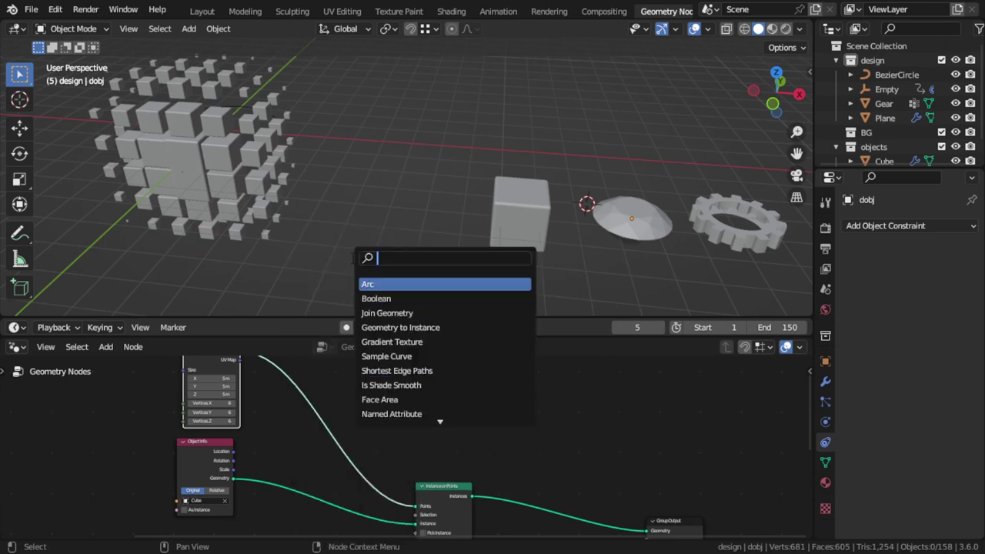
type("sep")
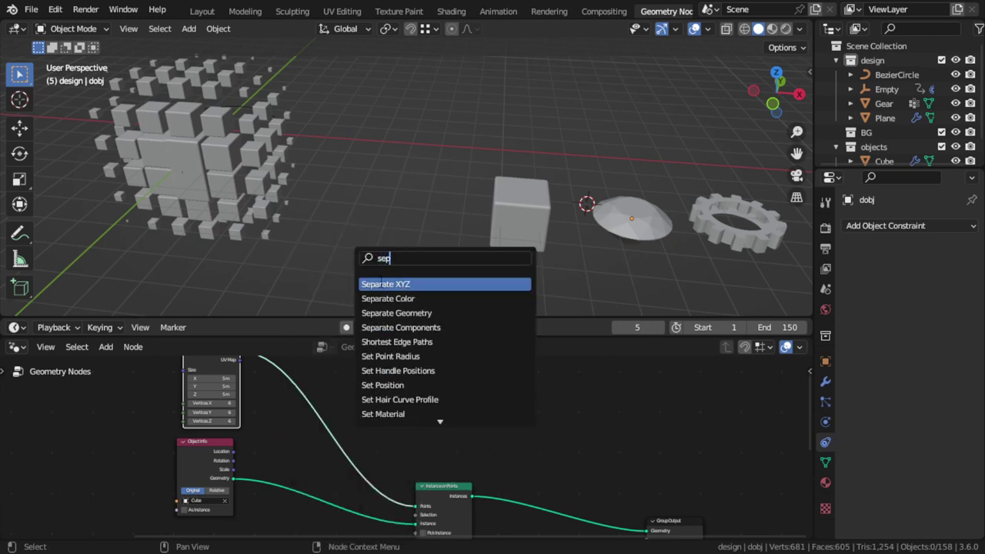
key("Down")
key("Down")
key("Return")
left_click(404, 444)
scroll(405, 444, "up", 1)
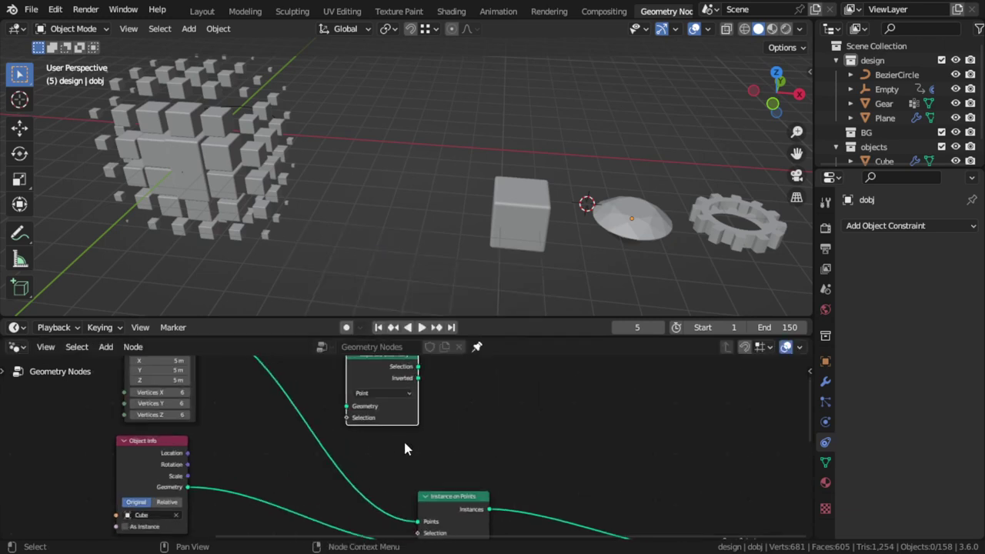
scroll(407, 449, "up", 1)
left_click_drag(419, 400, 330, 404)
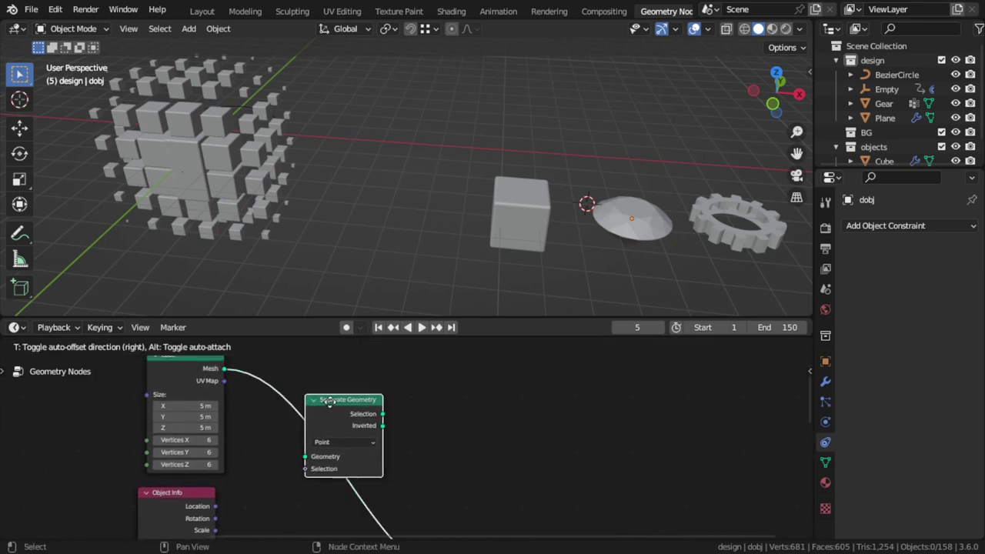
middle_click_drag(295, 478, 350, 451)
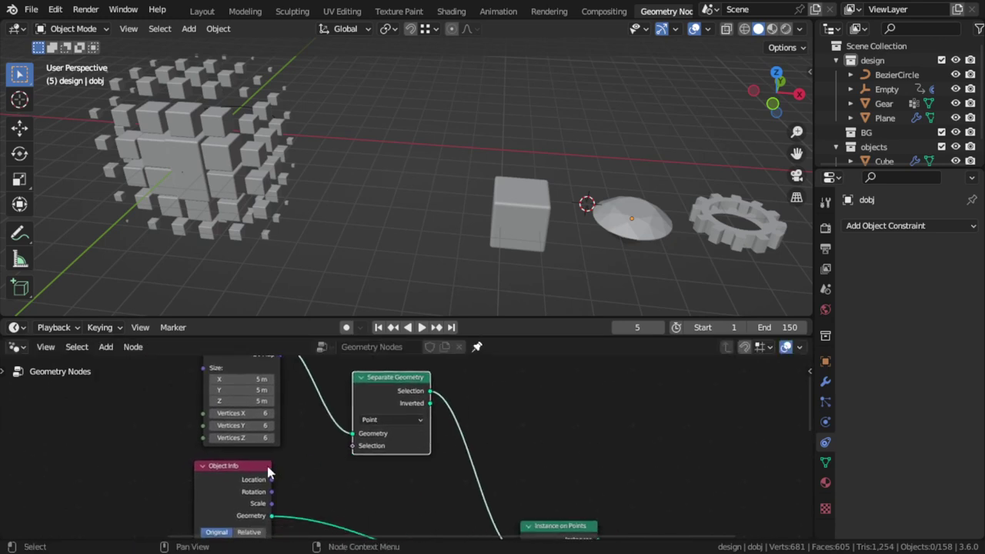
left_click_drag(269, 471, 265, 531)
middle_click_drag(358, 474, 362, 479)
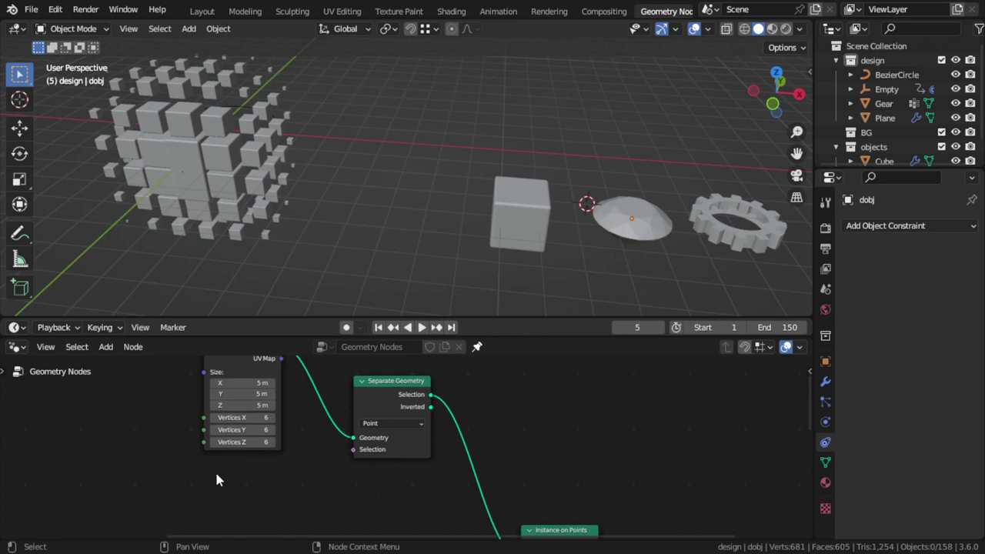
Add a Random Value node at the lower left of the node tree.
key("shift+a")
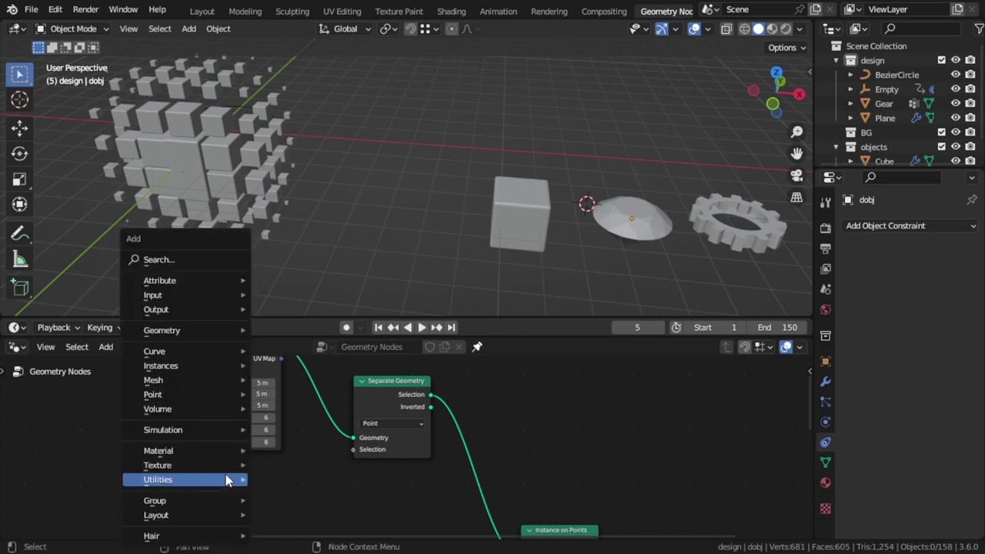
left_click(177, 260)
key("Escape")
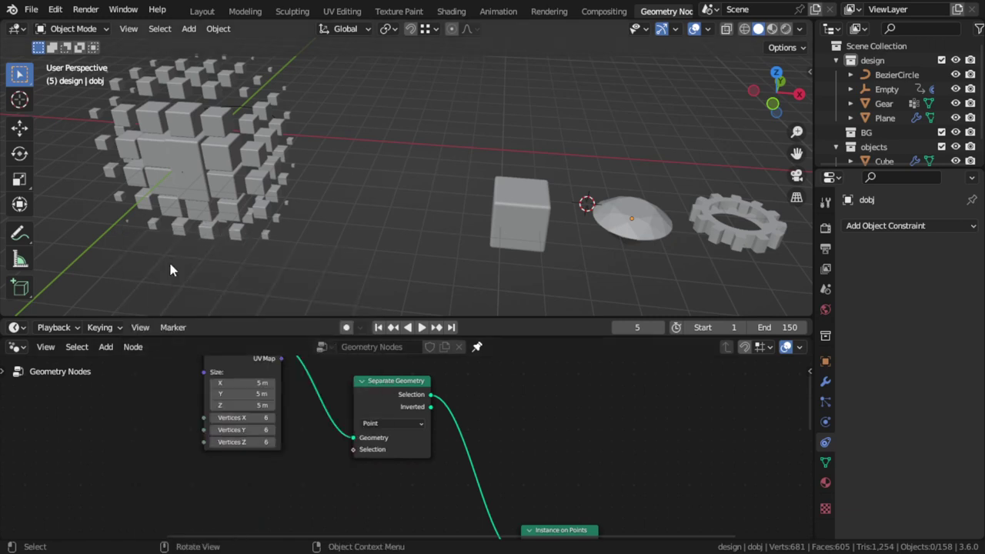
key("shift+a")
key("Escape")
key("shift+a")
left_click(177, 257)
type("r")
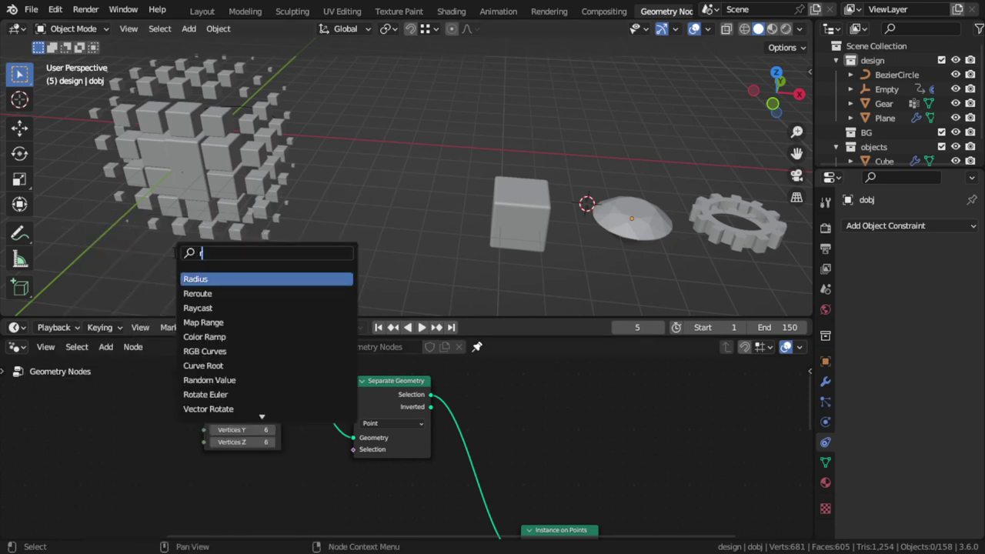
type("andom")
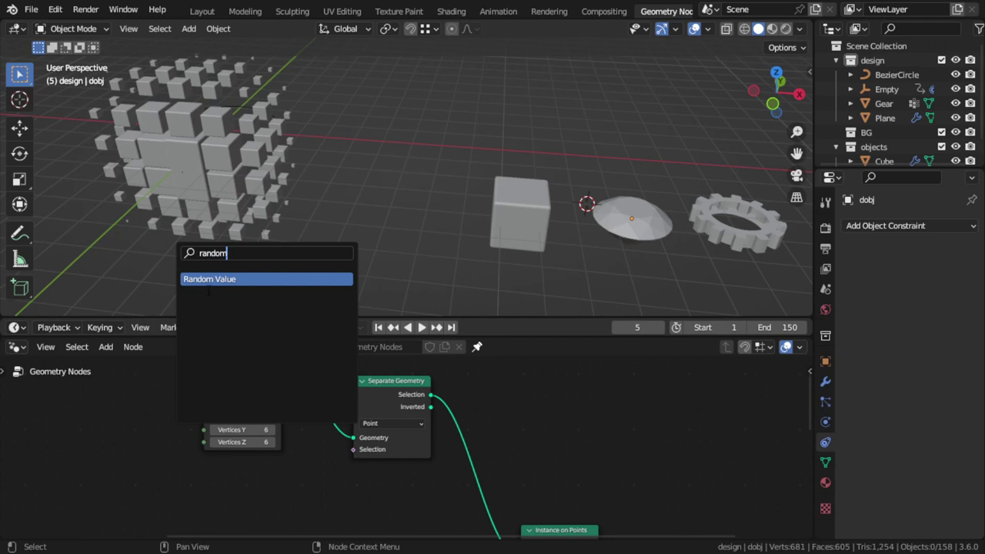
key("Return")
left_click(167, 501)
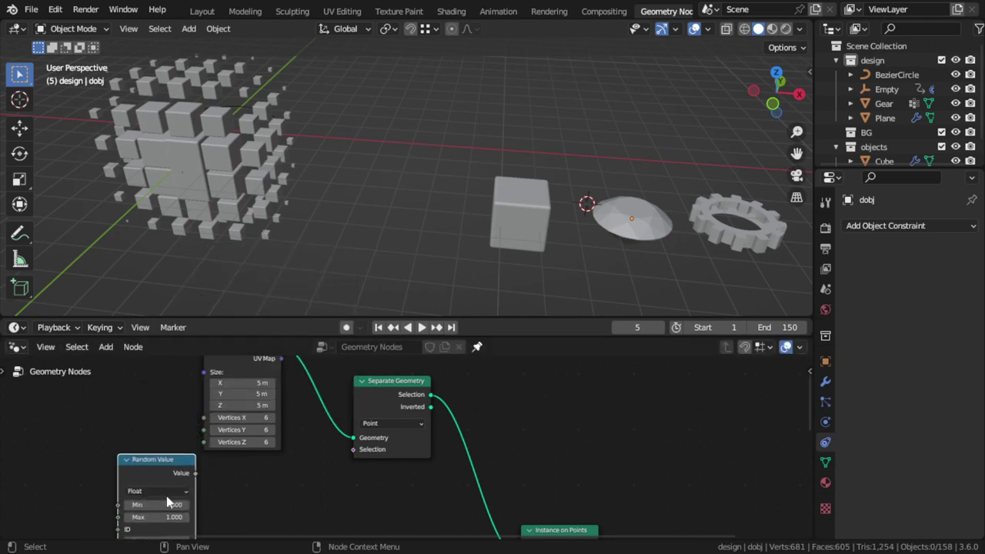
Link Random Value to Separate Geometry and adjust its seed and Max values.
left_click_drag(196, 473, 353, 450)
middle_click_drag(235, 483, 300, 427)
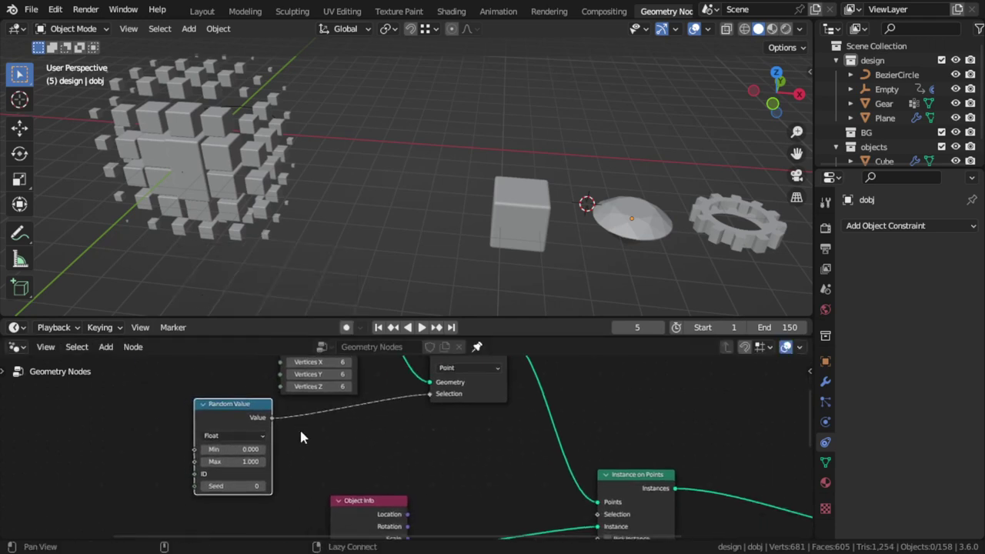
left_click_drag(243, 485, 223, 486)
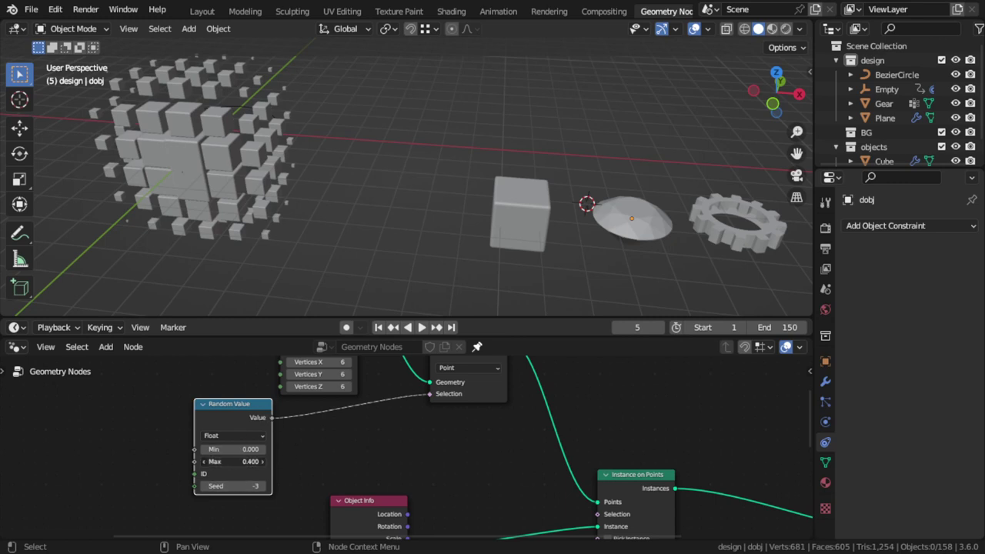
left_click_drag(233, 461, 215, 461)
left_click(234, 461)
type("0")
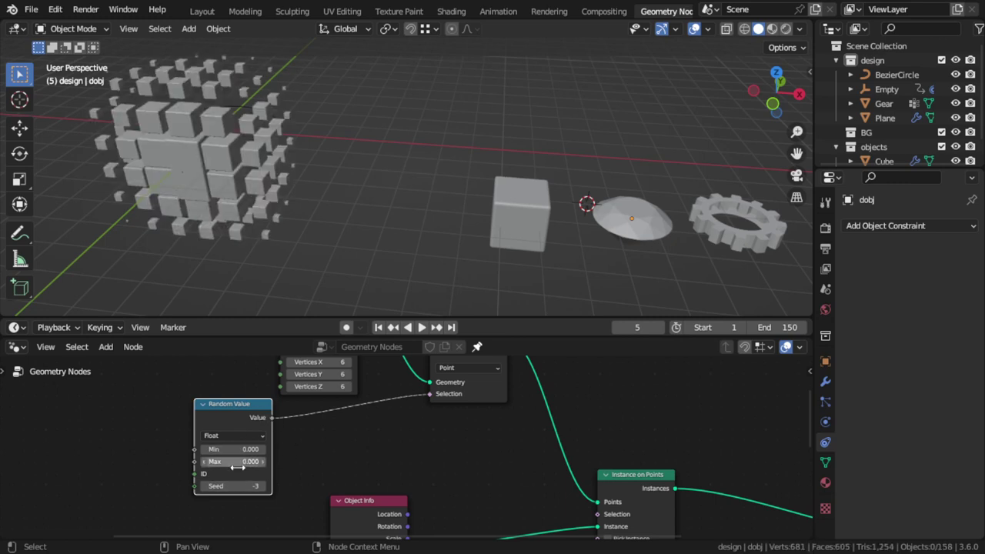
key("Tab")
left_click(263, 462)
left_click(264, 462)
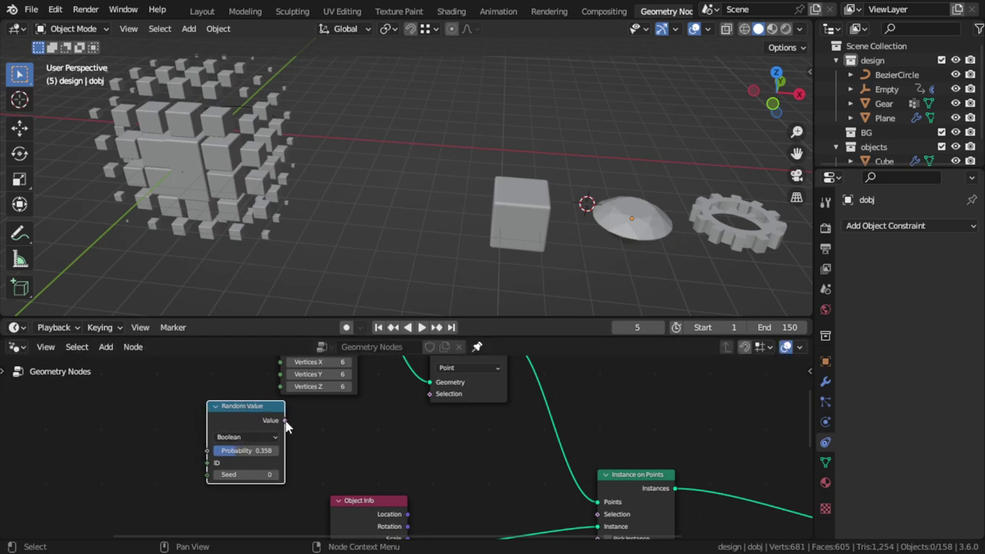
Drive Separate Geometry's Selection with the Boolean random value at probability 0.358.
left_click_drag(285, 421, 370, 416)
left_click_drag(425, 402, 428, 396)
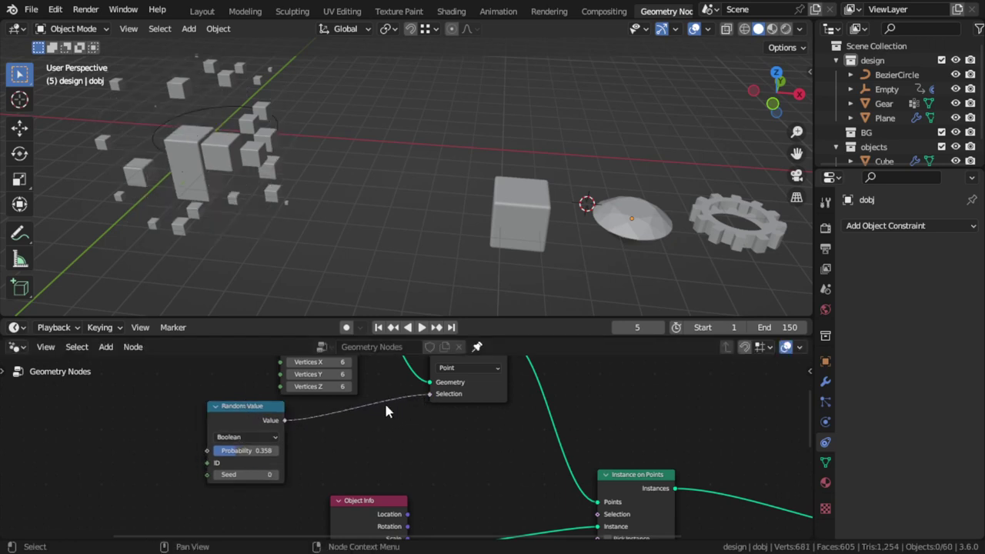
left_click(259, 451)
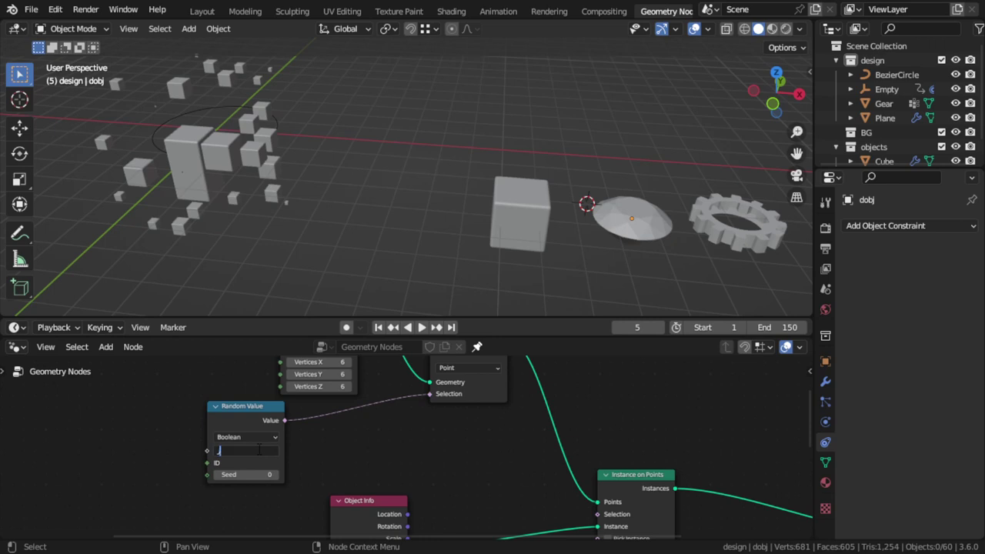
type(".4")
key("Return")
Inspect the thinned cube grid and save the file as second-geo.blend.
mouse_move(350, 233)
middle_mouse_down()
mouse_move(240, 176)
mouse_move(291, 195)
mouse_move(316, 184)
mouse_move(304, 153)
mouse_move(284, 164)
mouse_move(292, 171)
middle_mouse_up()
scroll(405, 412, "down", 2)
scroll(400, 404, "down", 1)
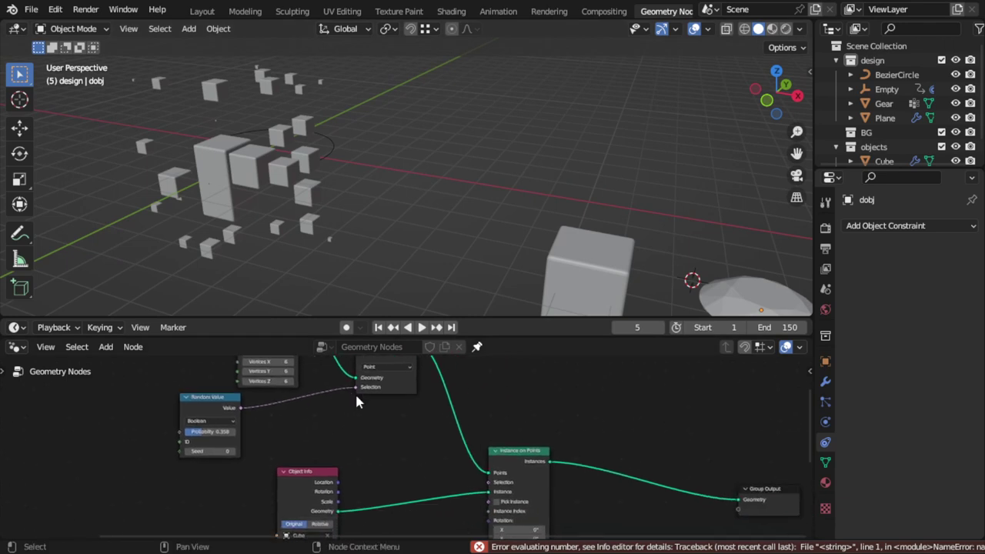
key("ctrl+s")
scroll(427, 402, "up", 2)
mouse_move(428, 402)
middle_mouse_down()
mouse_move(409, 463)
mouse_move(408, 411)
mouse_move(406, 447)
mouse_move(384, 450)
mouse_move(346, 390)
mouse_move(374, 396)
mouse_move(378, 385)
middle_mouse_up()
Duplicate Instance on Points and drive its Scale with the ColorRamp Color.
key("shift+d")
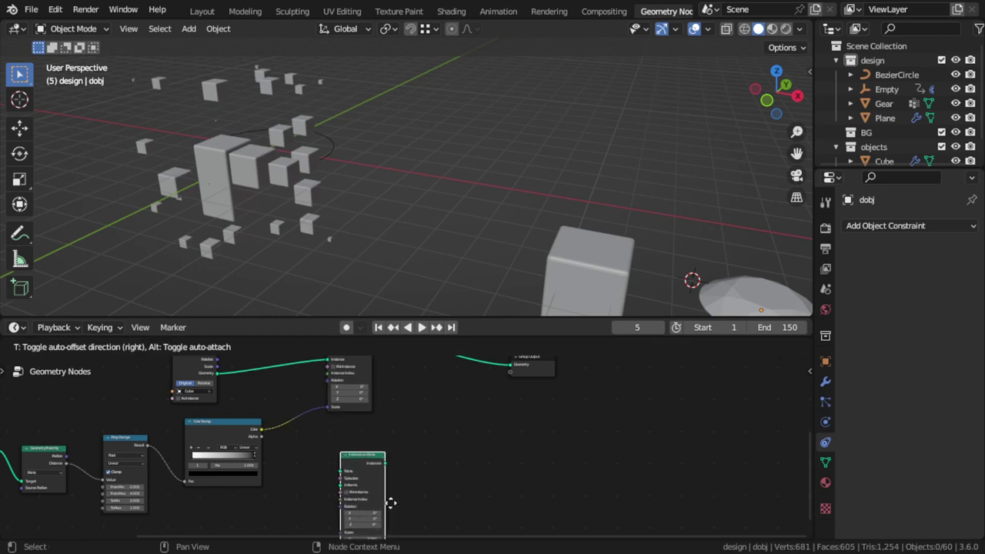
left_click(374, 486)
scroll(374, 486, "up", 2)
mouse_move(373, 488)
middle_mouse_down()
mouse_move(472, 413)
mouse_move(490, 443)
middle_mouse_up()
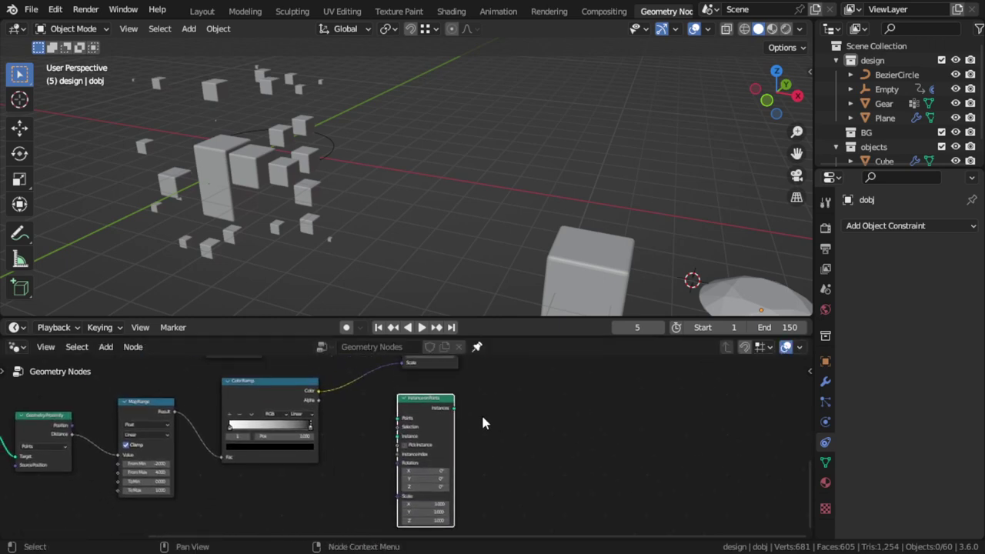
left_click_drag(431, 401, 438, 392)
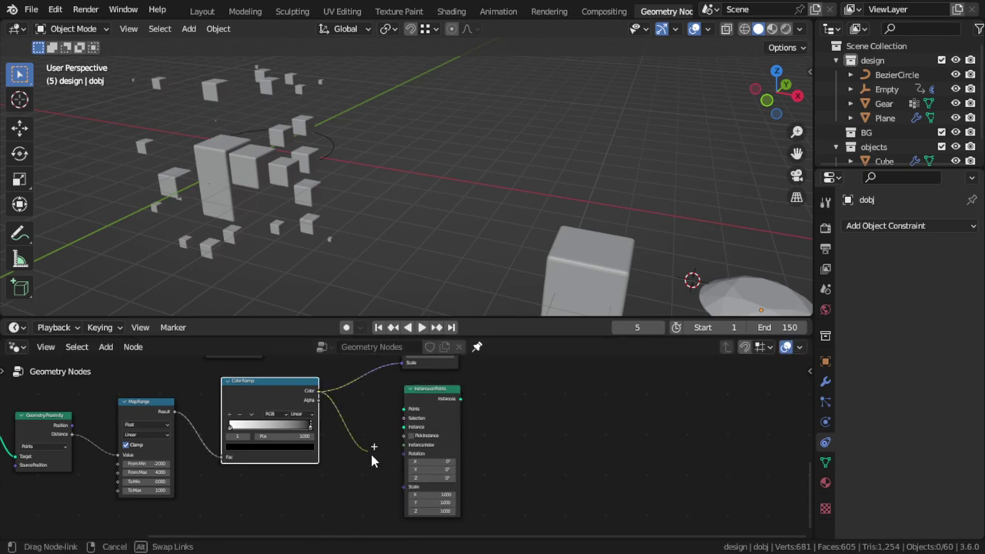
left_click_drag(319, 394, 404, 487)
mouse_move(397, 454)
middle_mouse_down()
mouse_move(393, 472)
mouse_move(385, 403)
middle_mouse_up()
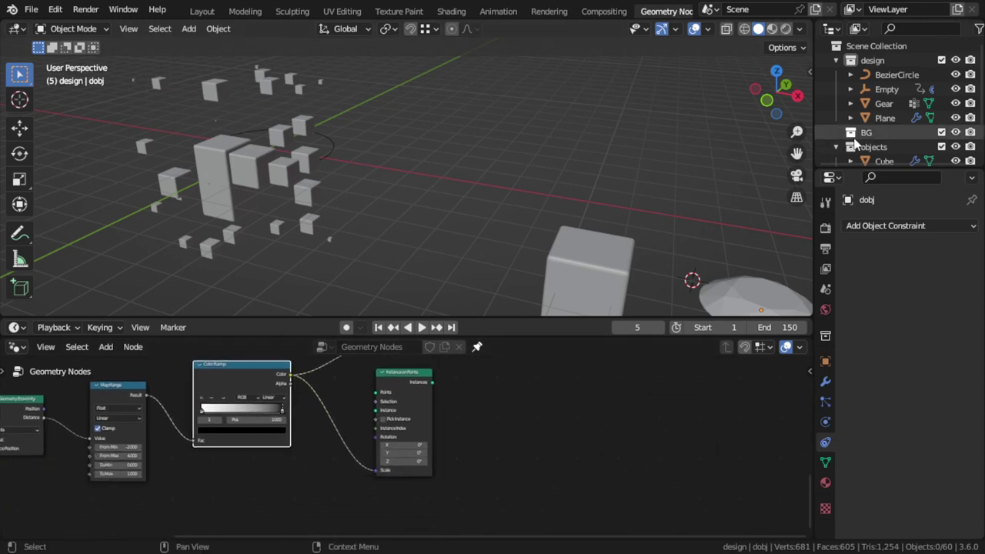
Add a dobj Object Info node and feed its Geometry into the new Instance input.
scroll(887, 151, "down", 2)
left_click_drag(883, 151, 322, 501)
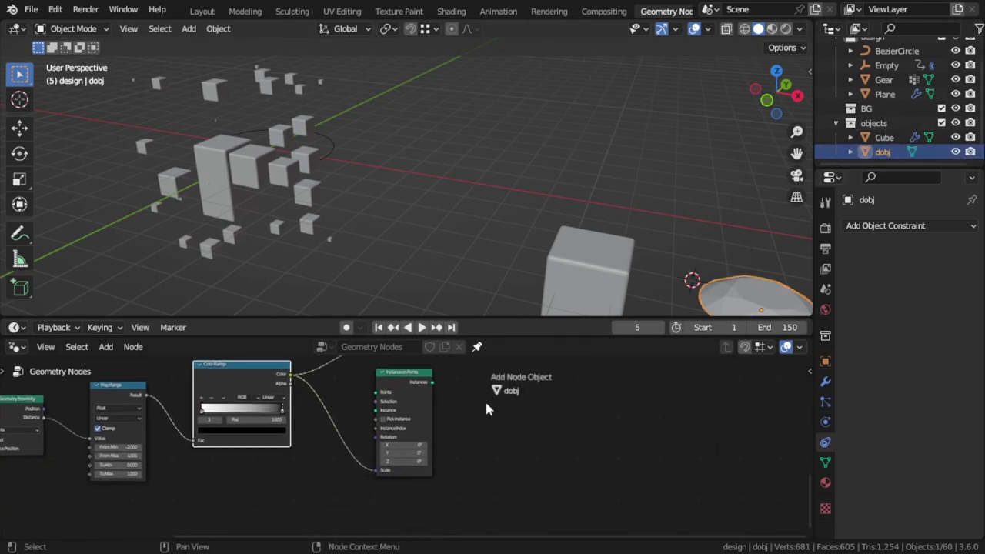
mouse_move(322, 501)
middle_mouse_down()
mouse_move(279, 434)
mouse_move(286, 508)
middle_mouse_up()
left_click_drag(285, 499, 342, 423)
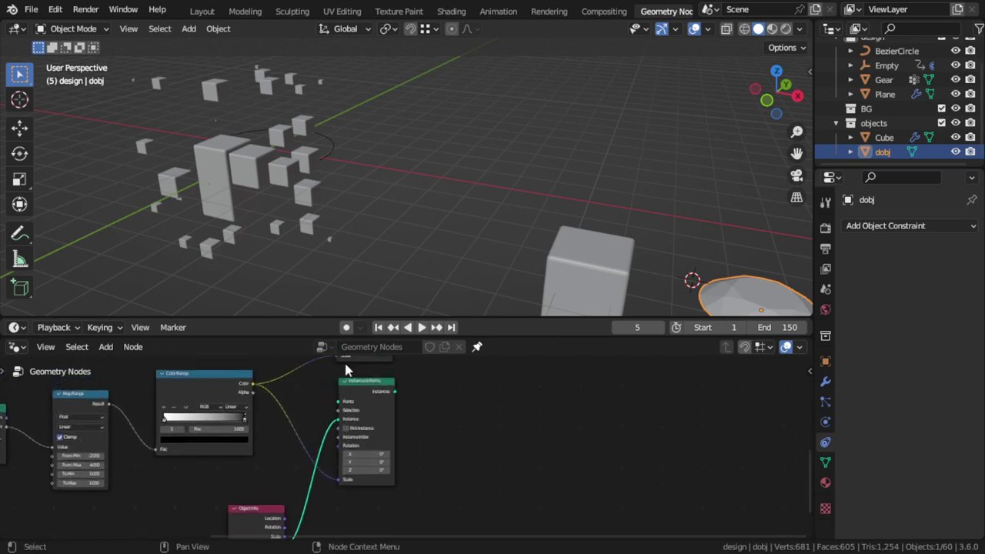
middle_click_drag(404, 403, 478, 432)
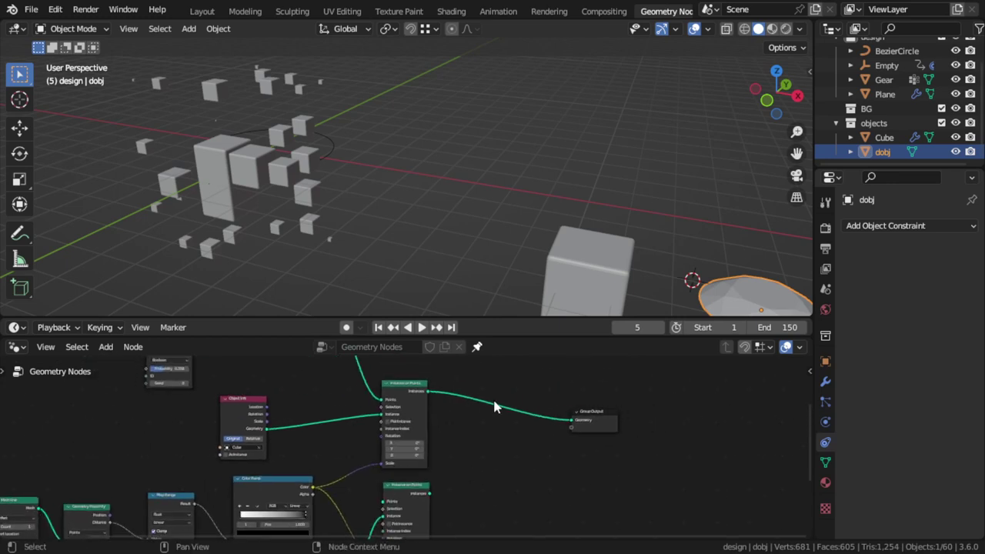
key("shift+a")
left_click(418, 259)
type("ce")
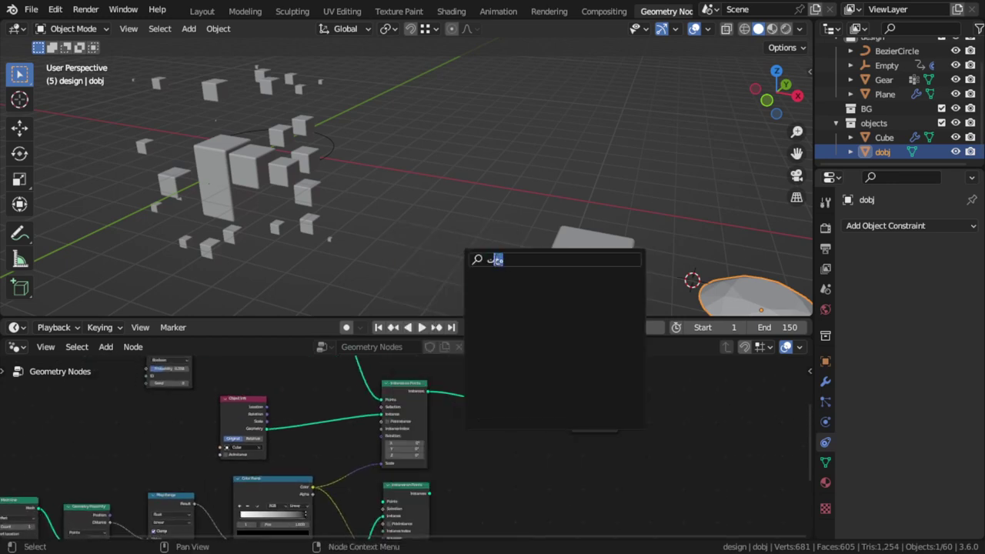
key("ctrl+a")
type("jo")
key("Down")
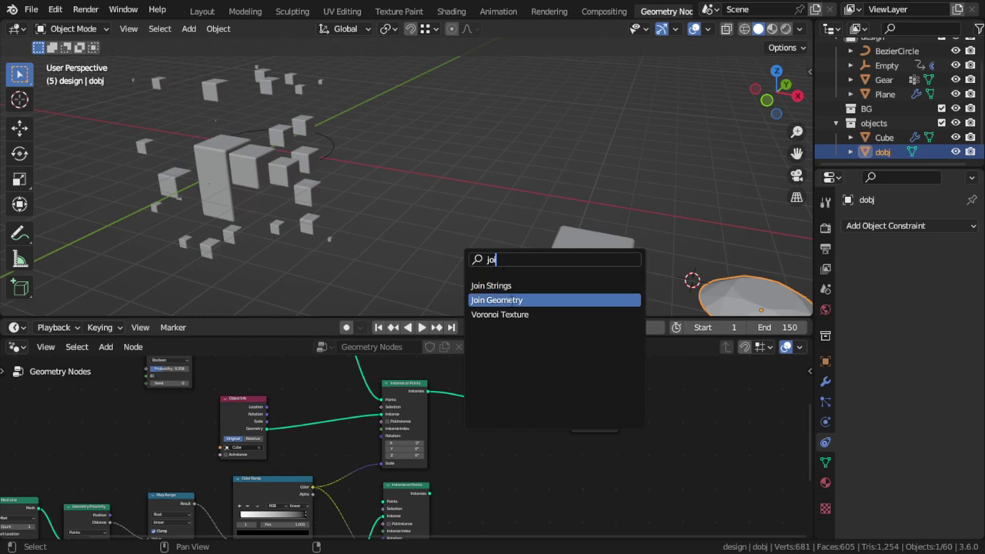
key("Return")
left_click(533, 479)
left_click_drag(513, 437, 511, 407)
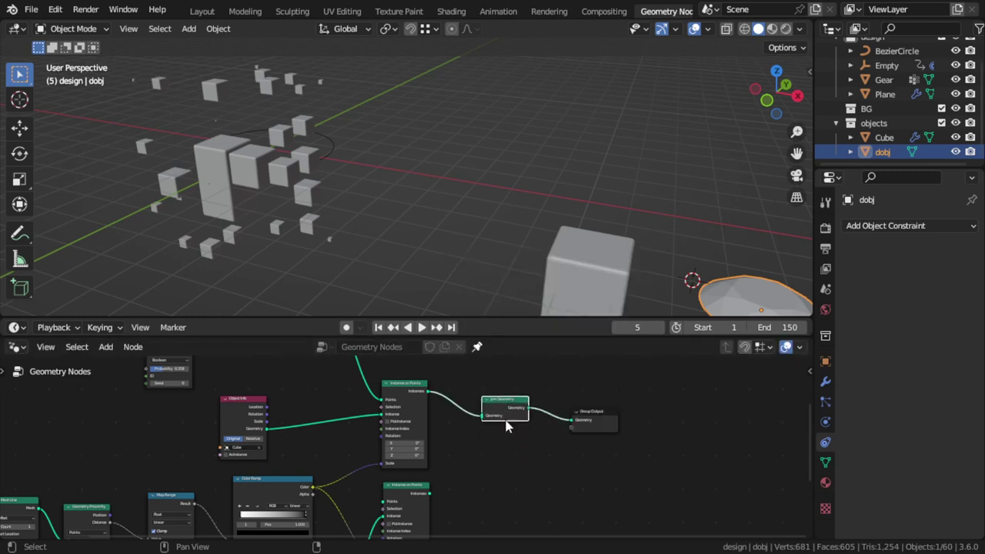
left_click_drag(429, 495, 485, 419)
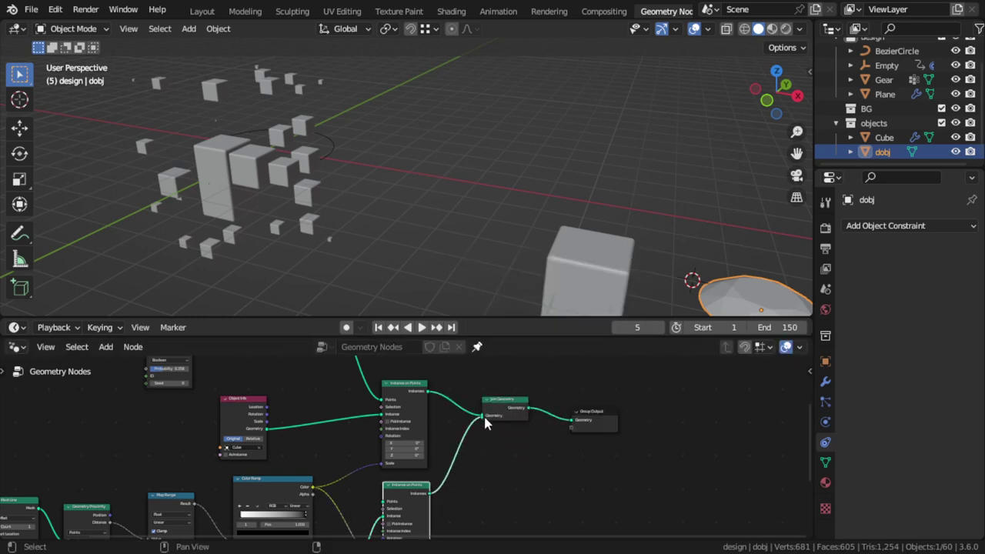
mouse_move(392, 373)
middle_mouse_down()
mouse_move(388, 402)
mouse_move(361, 428)
mouse_move(409, 428)
mouse_move(437, 475)
mouse_move(414, 427)
middle_mouse_up()
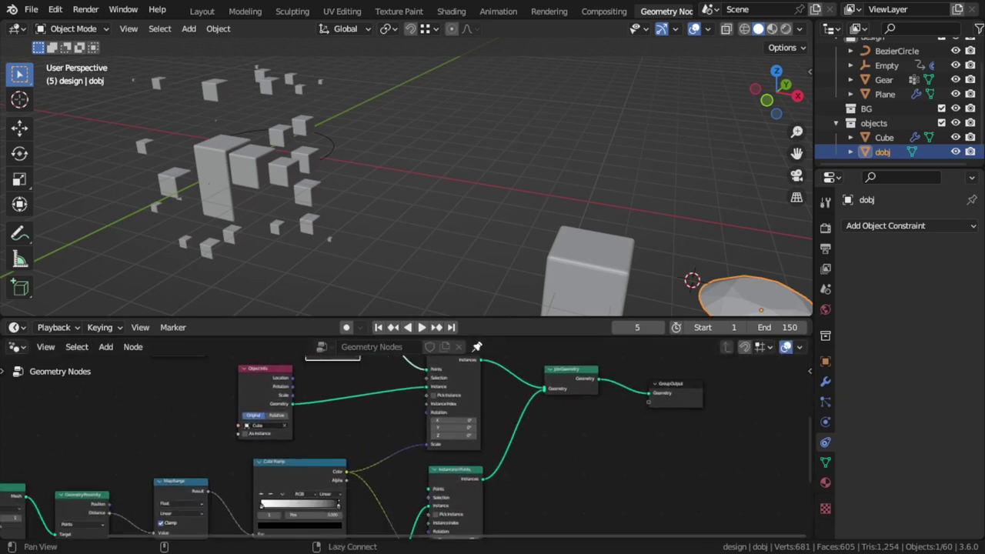
scroll(392, 442, "down", 2)
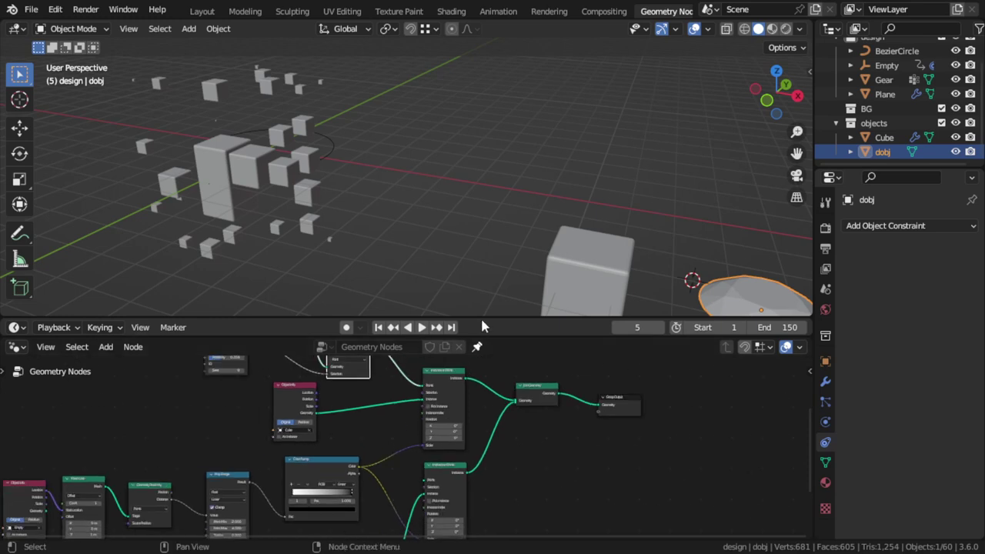
Enlarge the node editor and route Separate Geometry's Inverted output to the second Instance on Points.
left_click_drag(484, 317, 485, 123)
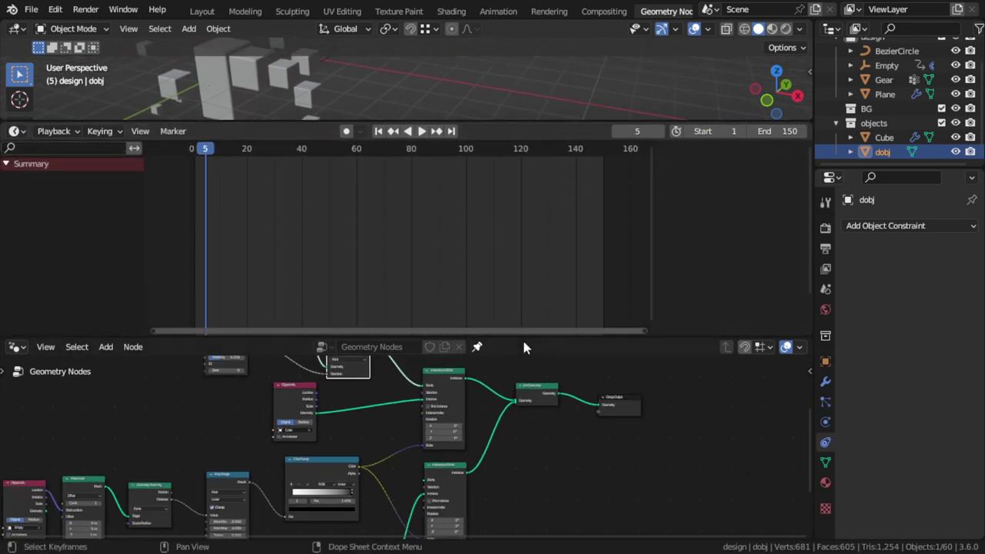
left_click_drag(523, 340, 521, 172)
scroll(424, 314, "up", 1)
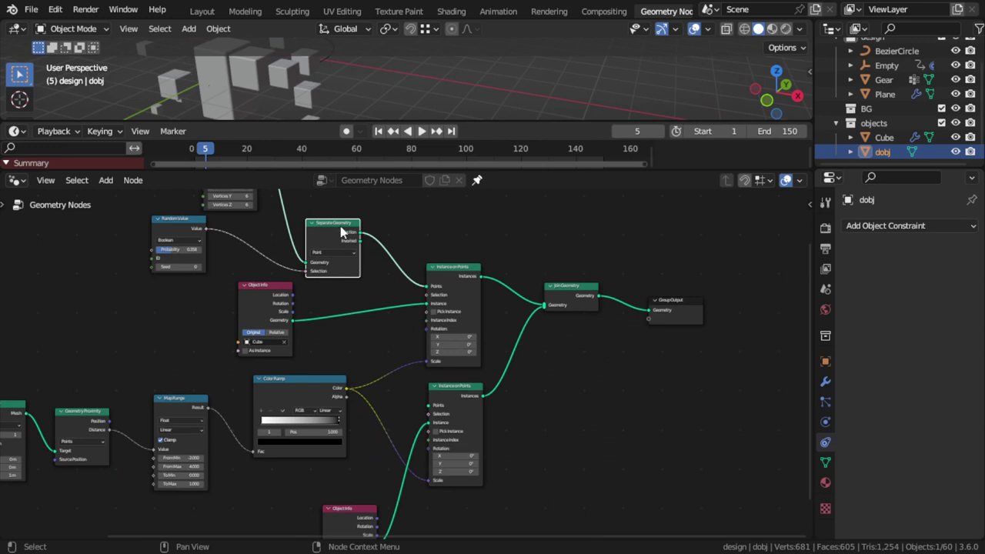
left_click_drag(342, 231, 429, 405)
mouse_move(339, 85)
middle_mouse_down()
mouse_move(406, 59)
mouse_move(381, 82)
middle_mouse_up()
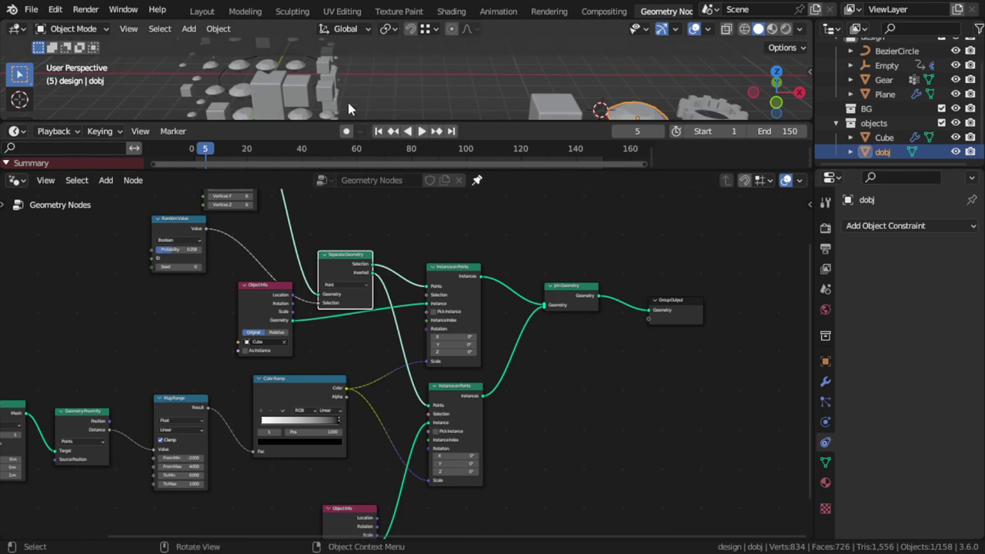
Rotate the dobj object around the Y axis and reposition Join Geometry.
middle_click_drag(347, 102, 362, 107)
middle_click_drag(414, 61, 406, 63)
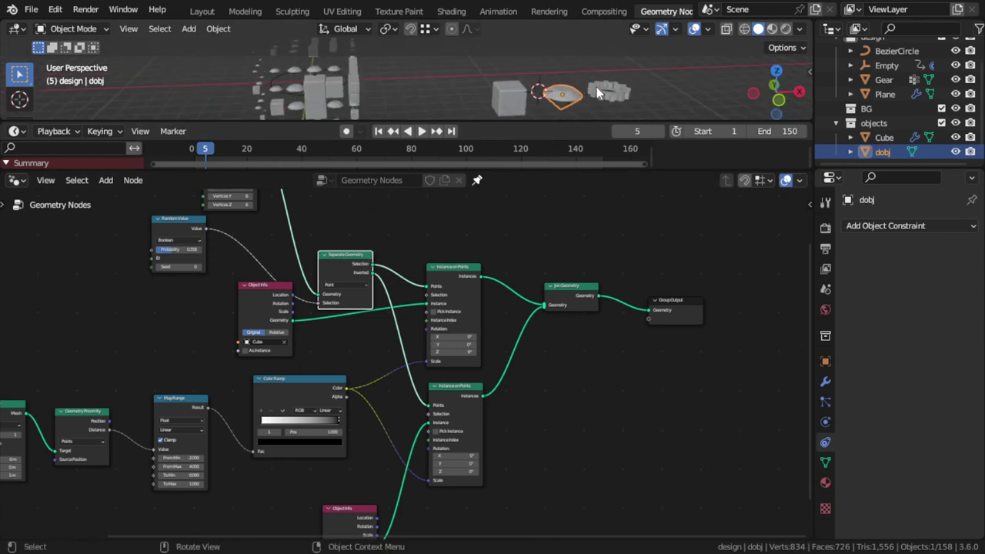
key("r")
key("y")
left_click(585, 51)
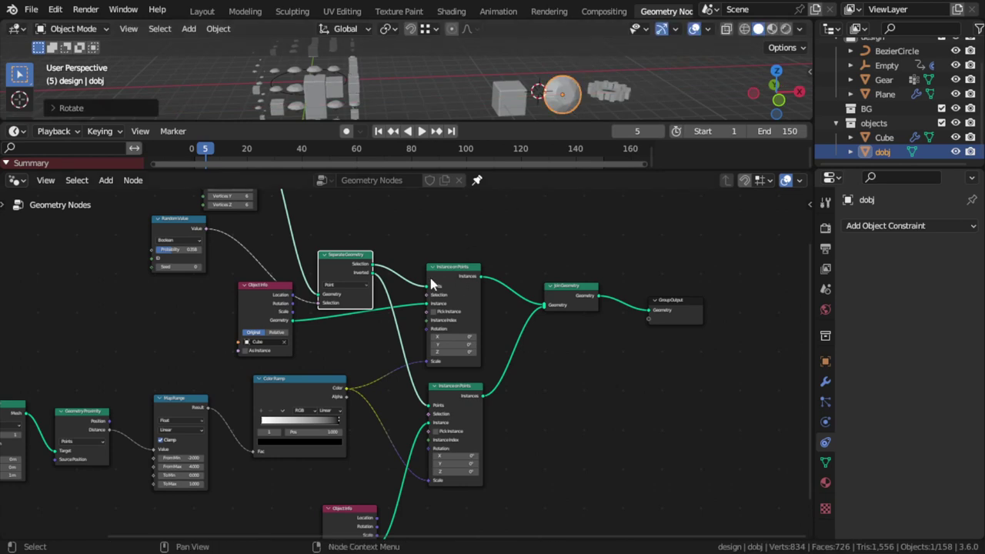
left_click_drag(570, 297, 569, 333)
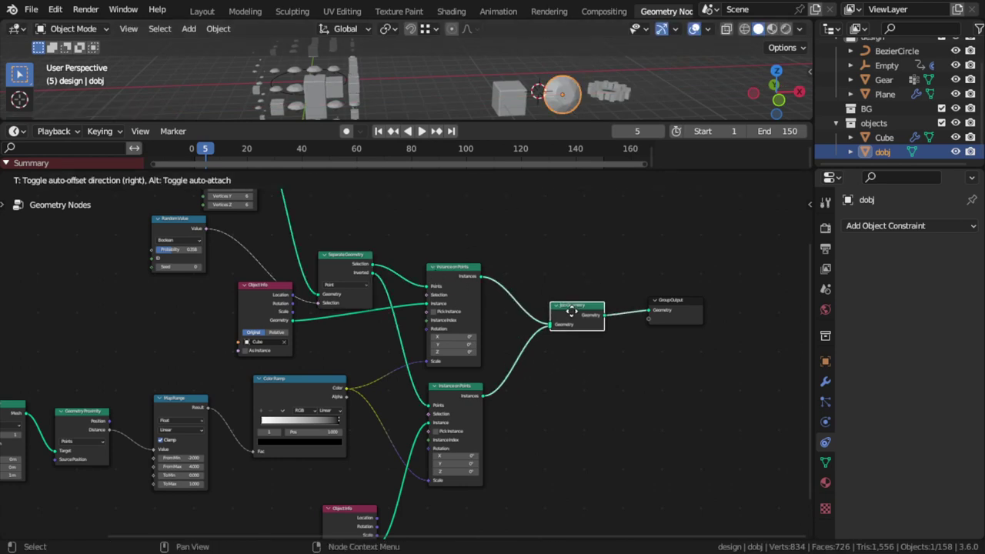
left_click(462, 401)
Duplicate Instance on Points and connect its Instances output to Join Geometry.
middle_click_drag(466, 411, 457, 301)
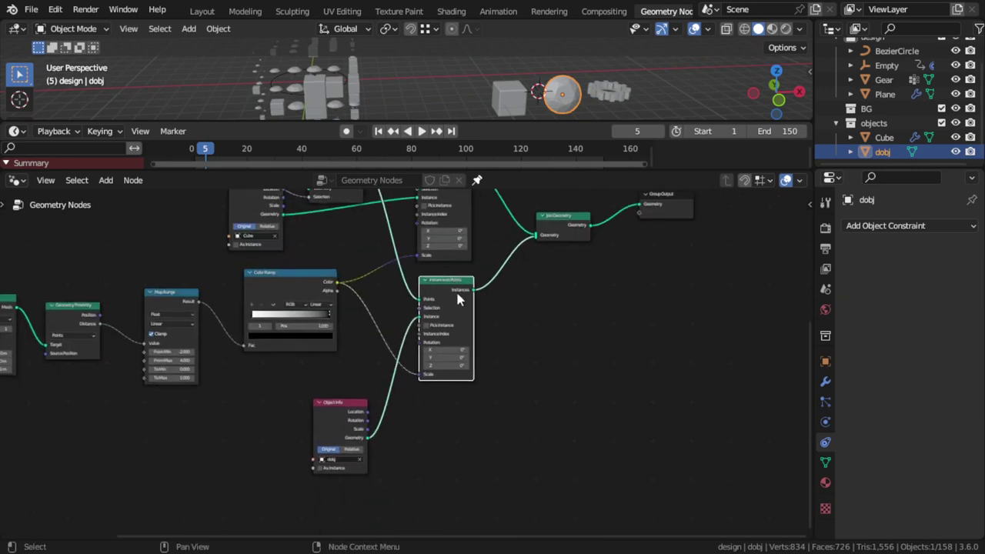
key("shift+d")
left_click(459, 410)
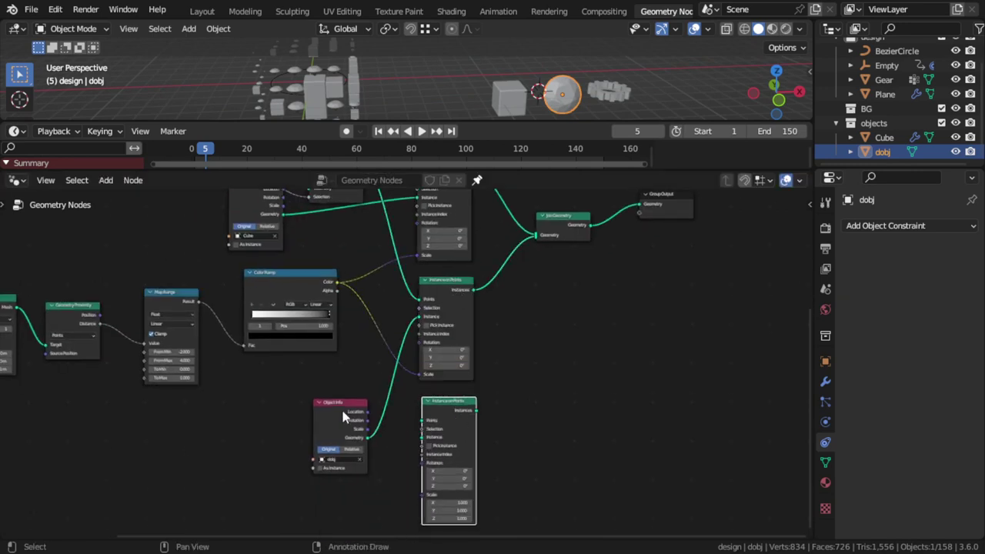
left_click_drag(363, 417, 314, 394)
left_click_drag(477, 410, 536, 235)
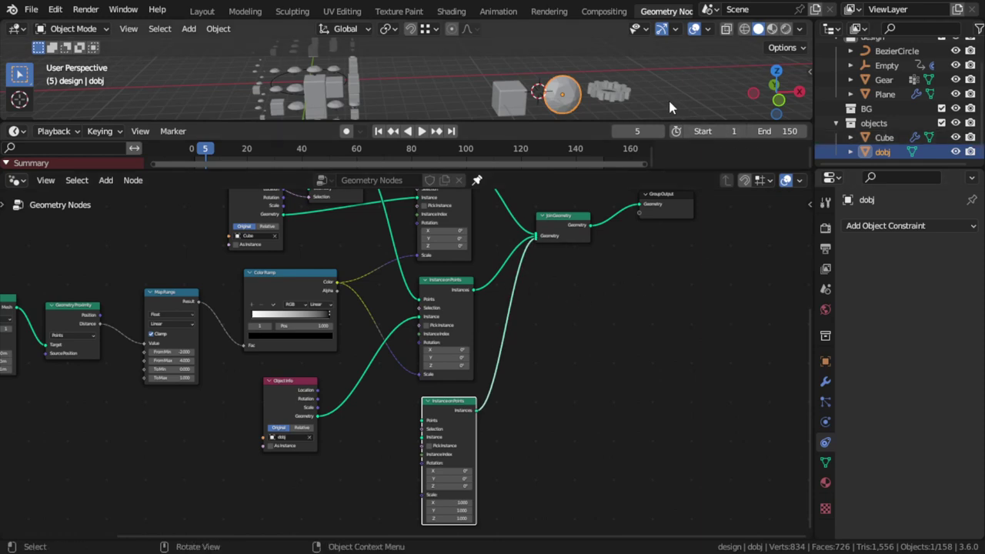
Add an Ico Sphere node and use its Mesh as the third branch's instance.
key("shift+a")
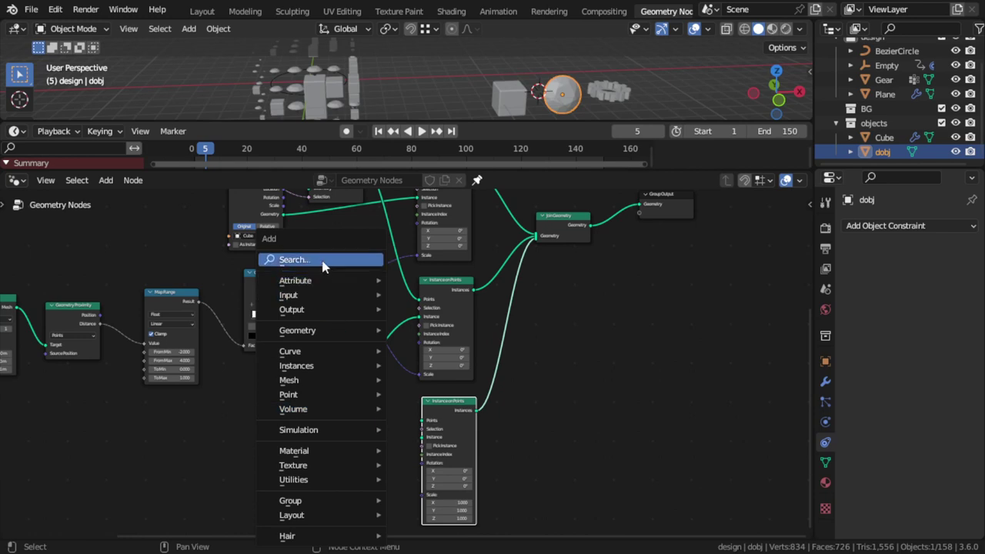
left_click(323, 259)
type("s")
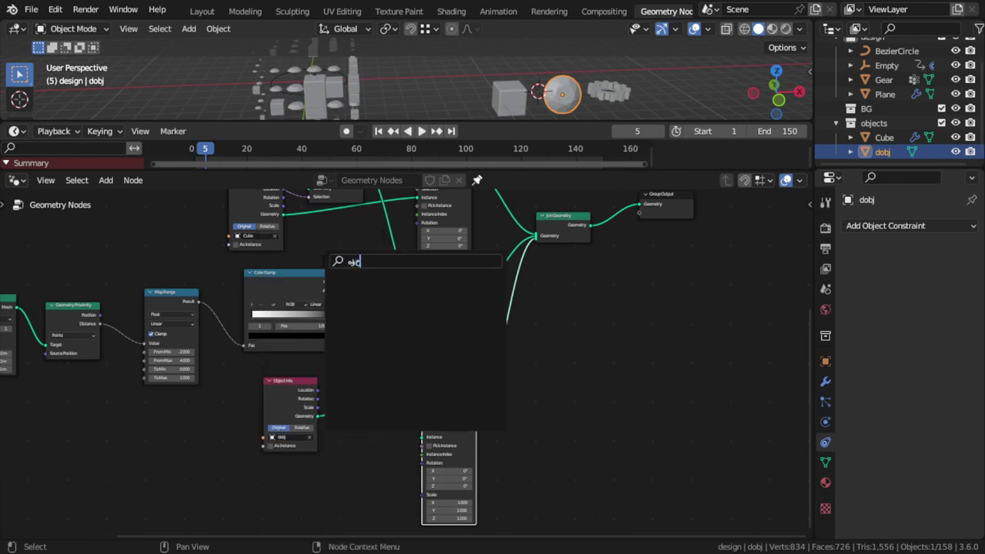
type("i")
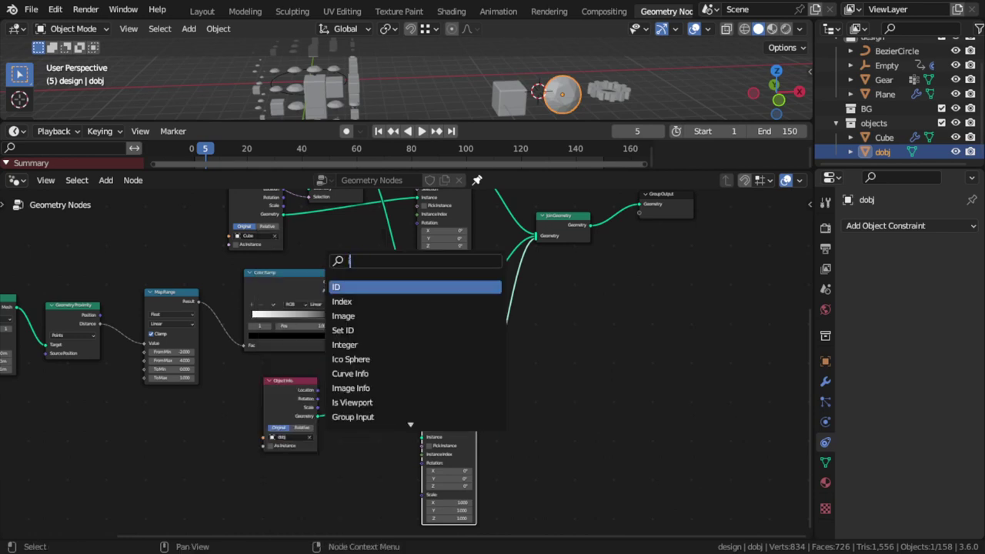
type("co")
key("Return")
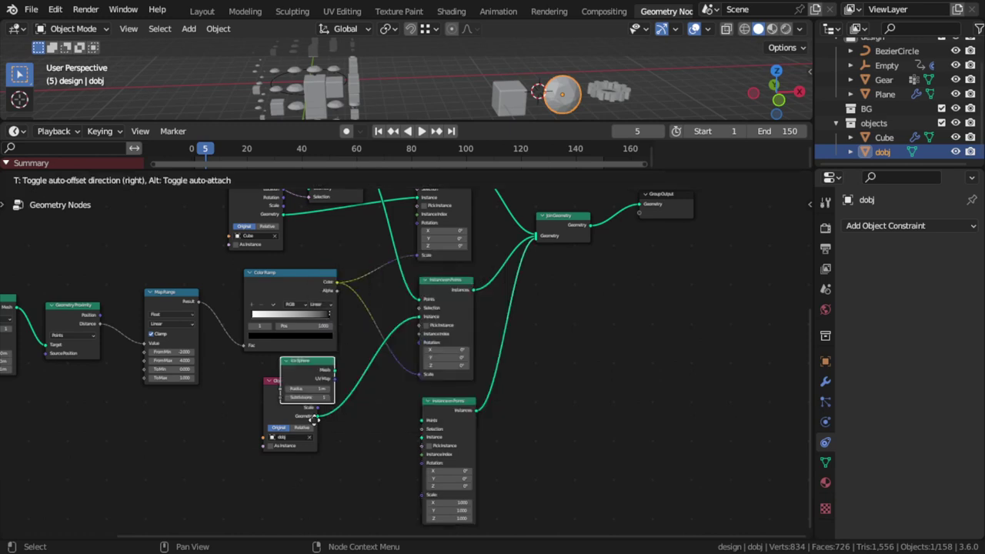
left_click(312, 511)
scroll(313, 518, "up", 2)
scroll(349, 496, "up", 1)
middle_click_drag(349, 497, 339, 394)
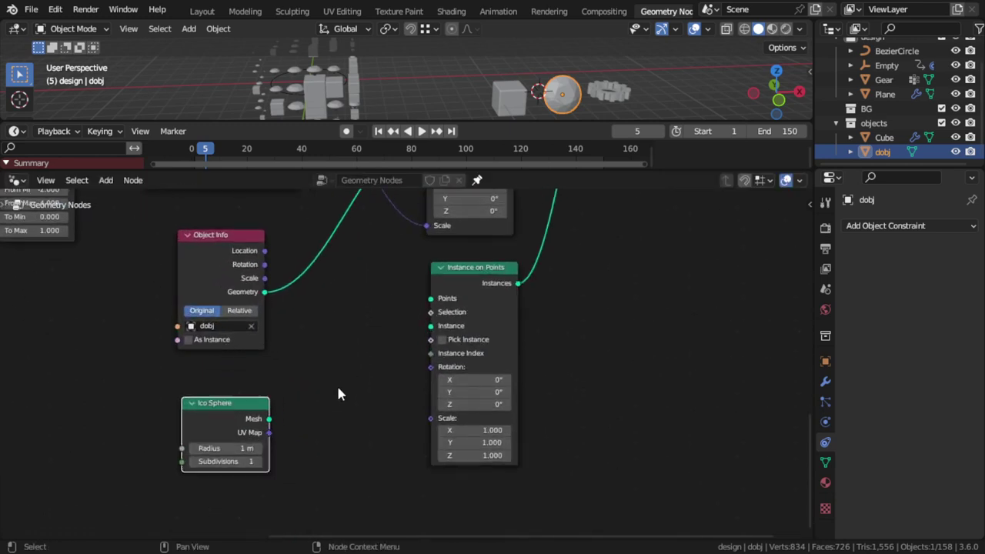
left_click_drag(267, 419, 407, 346)
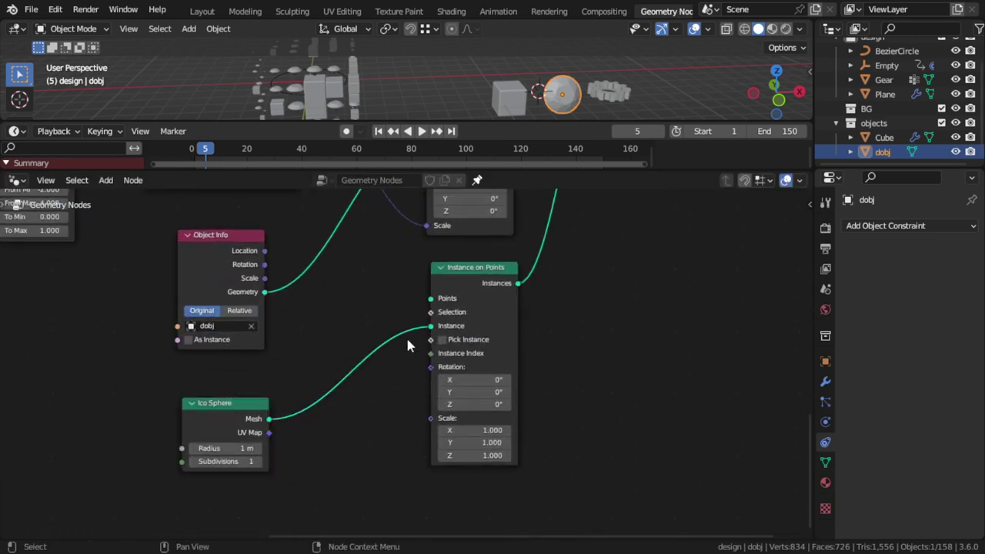
Set the Ico Sphere radius to 0.05 m and subdivisions to 3.
left_click(223, 449)
type(".05")
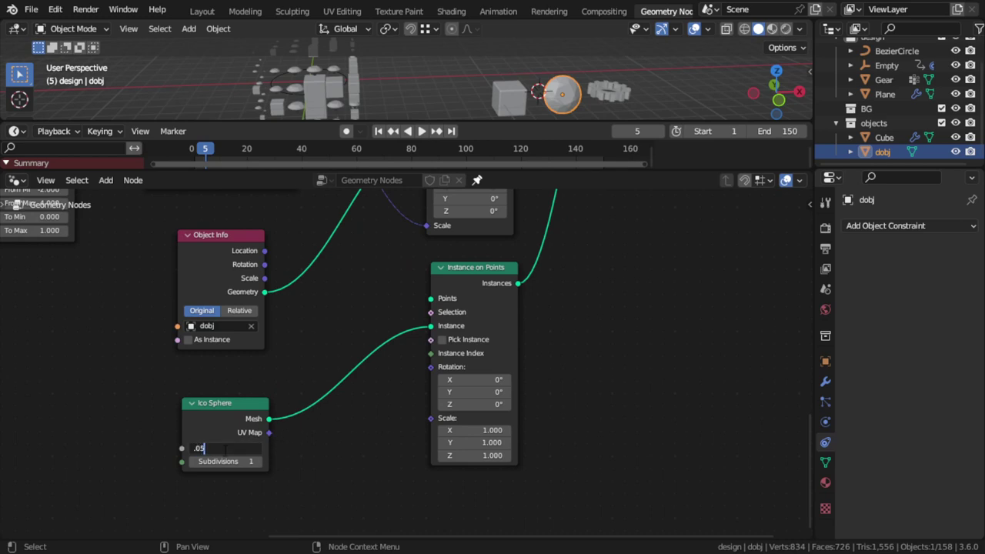
key("Return")
left_click(259, 461)
left_click(260, 461)
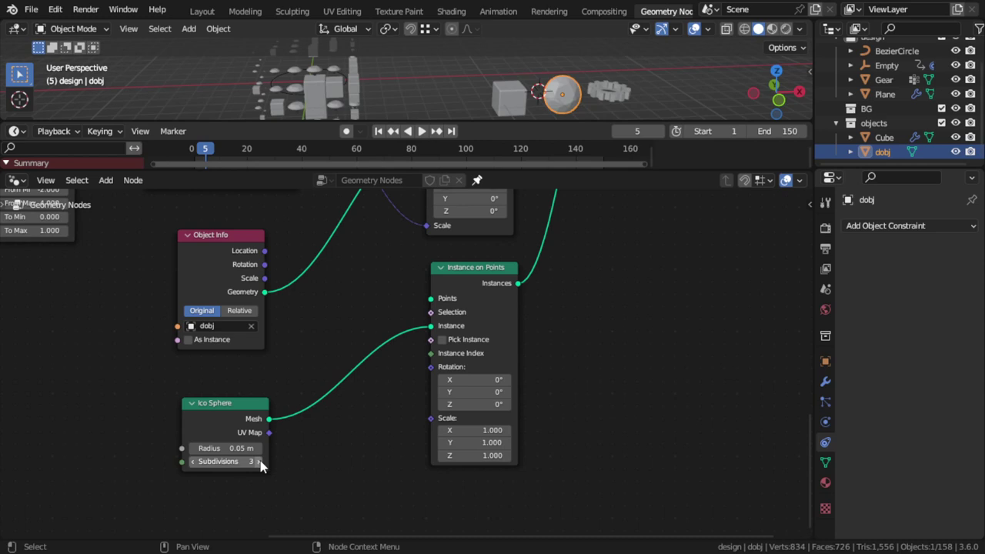
mouse_move(356, 275)
middle_mouse_down()
mouse_move(367, 356)
mouse_move(393, 403)
mouse_move(385, 396)
middle_mouse_up()
scroll(367, 323, "down", 2)
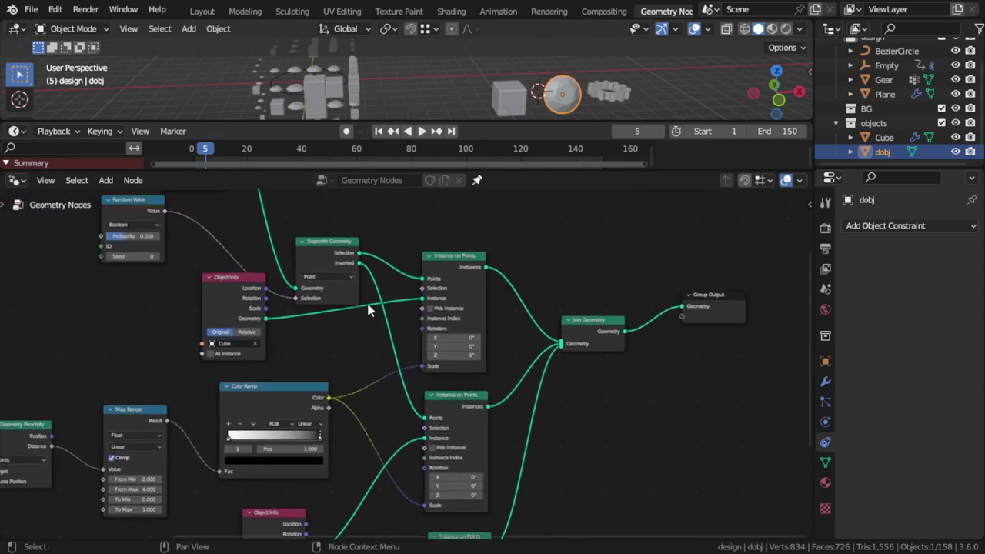
Duplicate Separate Geometry and drop the copy onto the Inverted link.
left_click(330, 240)
left_click_drag(329, 241, 319, 227)
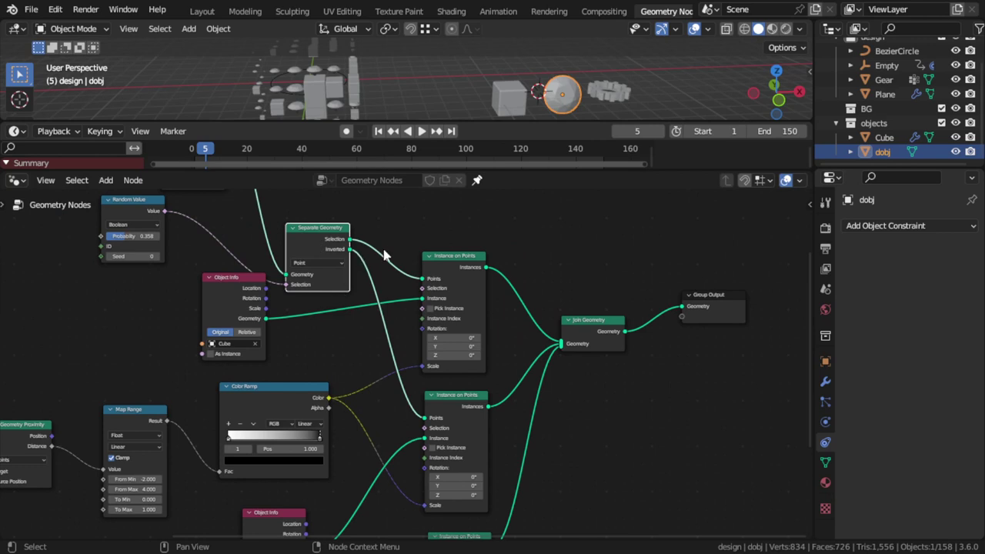
left_click_drag(443, 258, 481, 251)
left_click(311, 239)
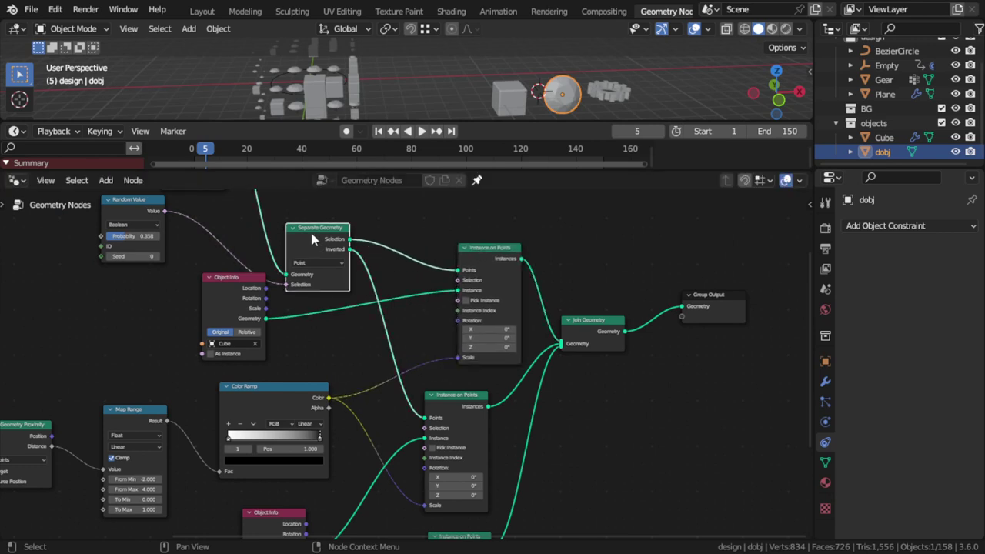
key("shift+d")
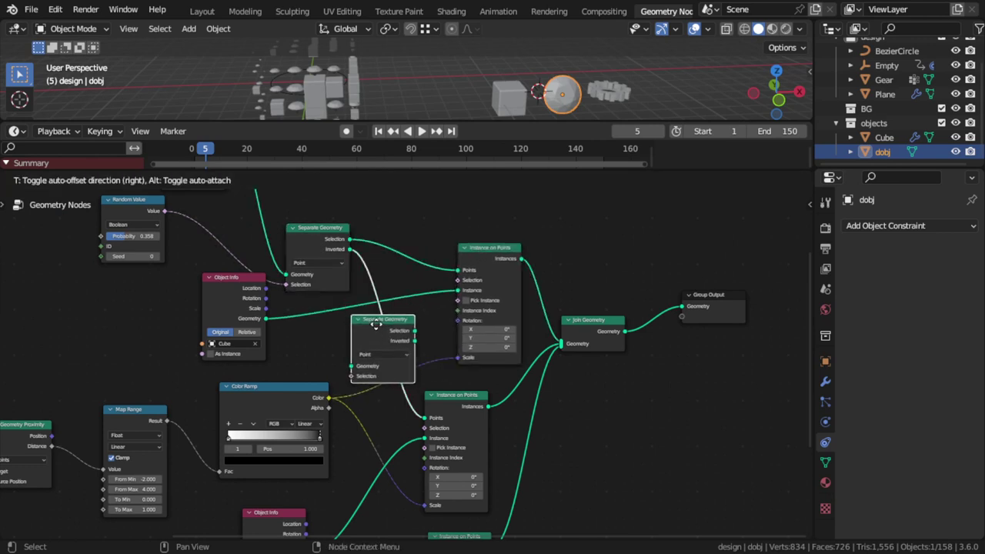
left_click(384, 339)
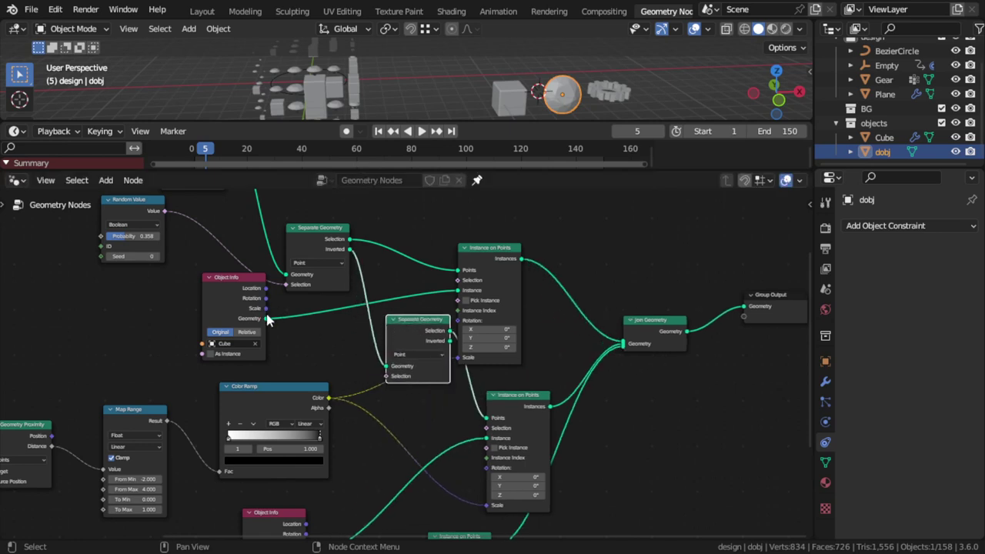
left_click_drag(223, 289, 154, 295)
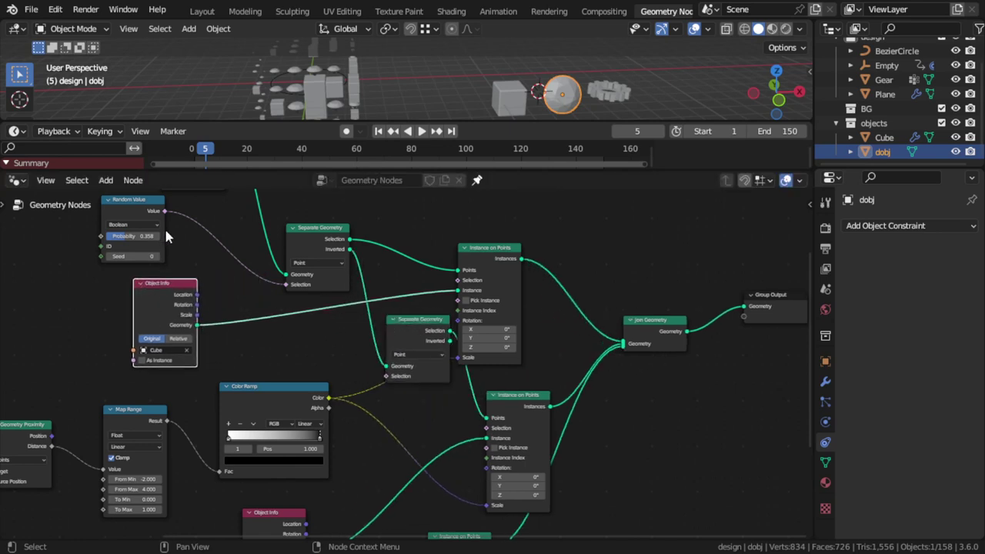
Feed Random Value into the new split's Selection and its Inverted output to the ico sphere branch.
left_click_drag(164, 213, 386, 376)
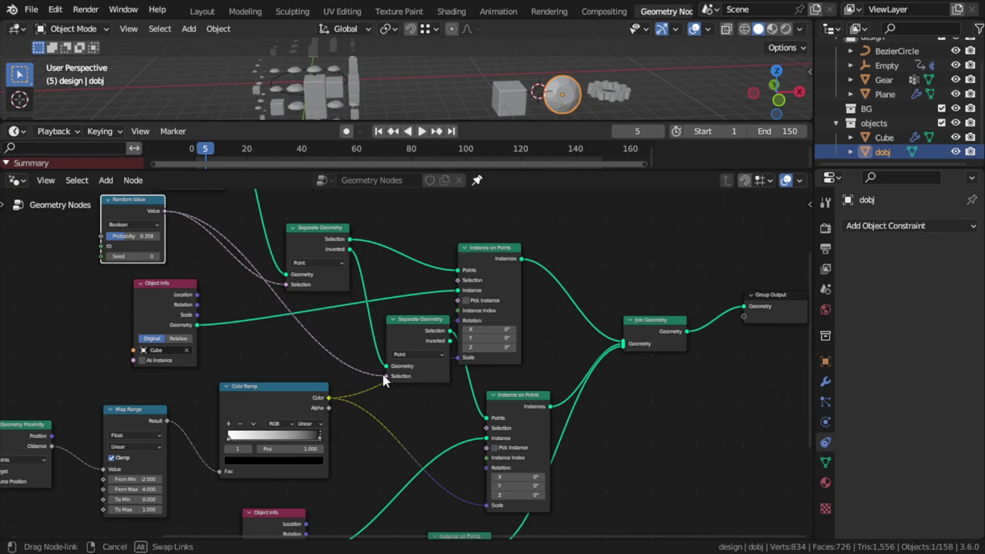
left_click_drag(419, 331, 366, 336)
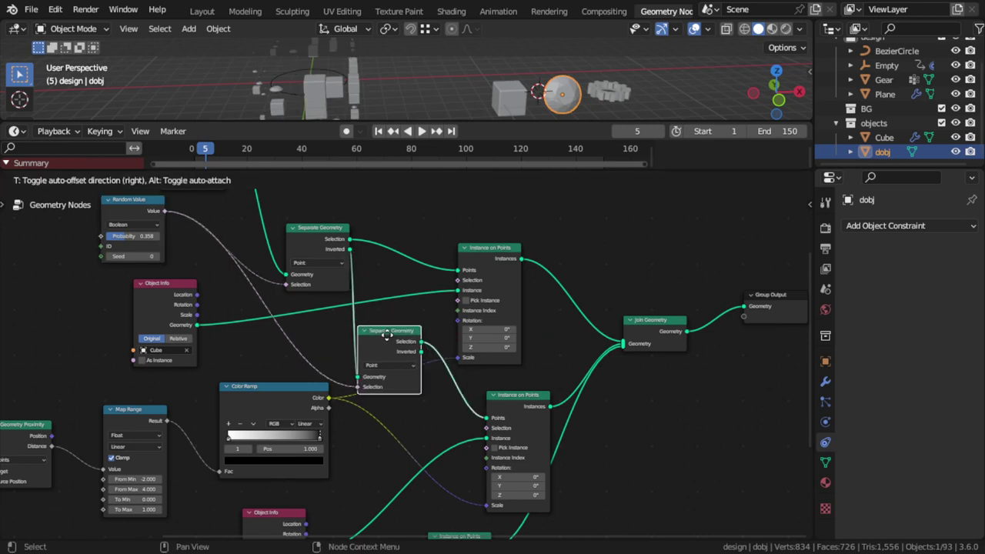
left_click_drag(414, 358, 383, 294, "alt")
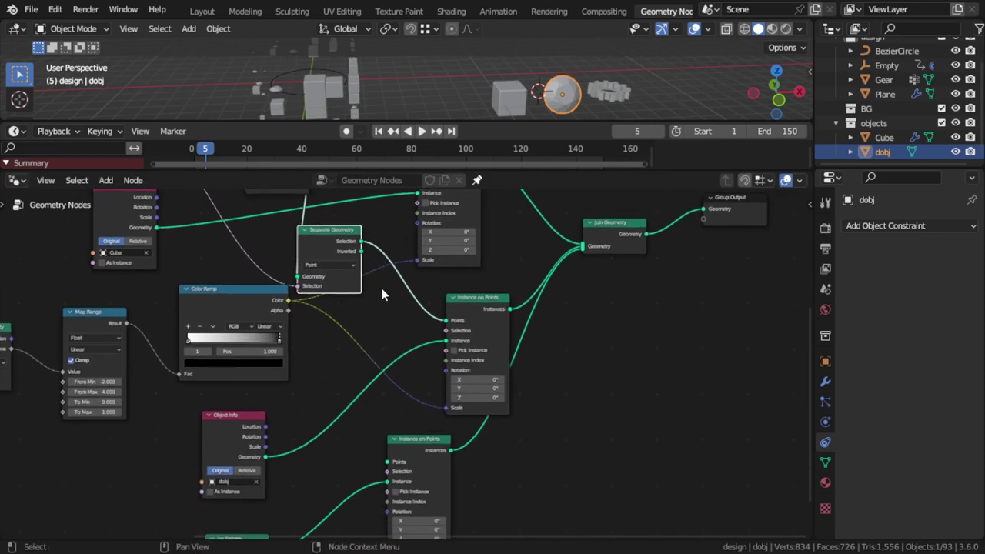
left_click_drag(361, 252, 388, 466)
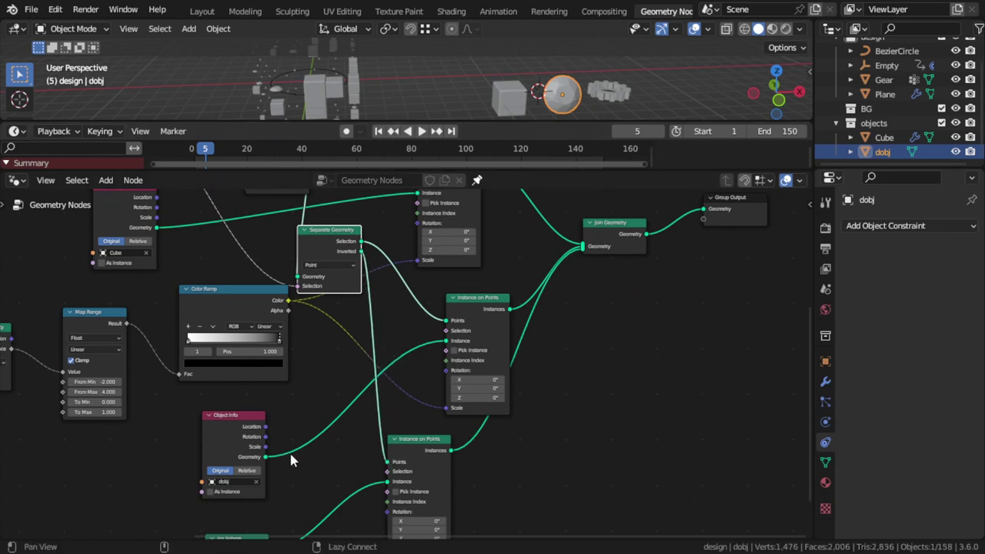
Raise the Ico Sphere radius to 0.25 m and play the animation.
scroll(308, 469, "down", 5)
scroll(308, 469, "left", 3)
left_click(307, 490)
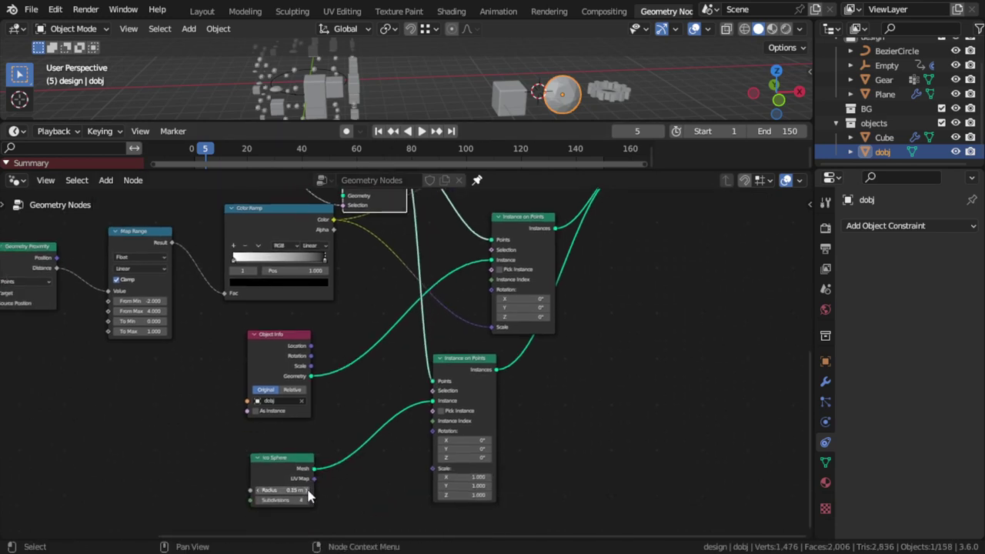
left_click(307, 490)
mouse_move(370, 100)
middle_mouse_down()
mouse_move(384, 71)
mouse_move(430, 61)
mouse_move(323, 97)
mouse_move(235, 85)
mouse_move(308, 91)
middle_mouse_up()
left_click(422, 132)
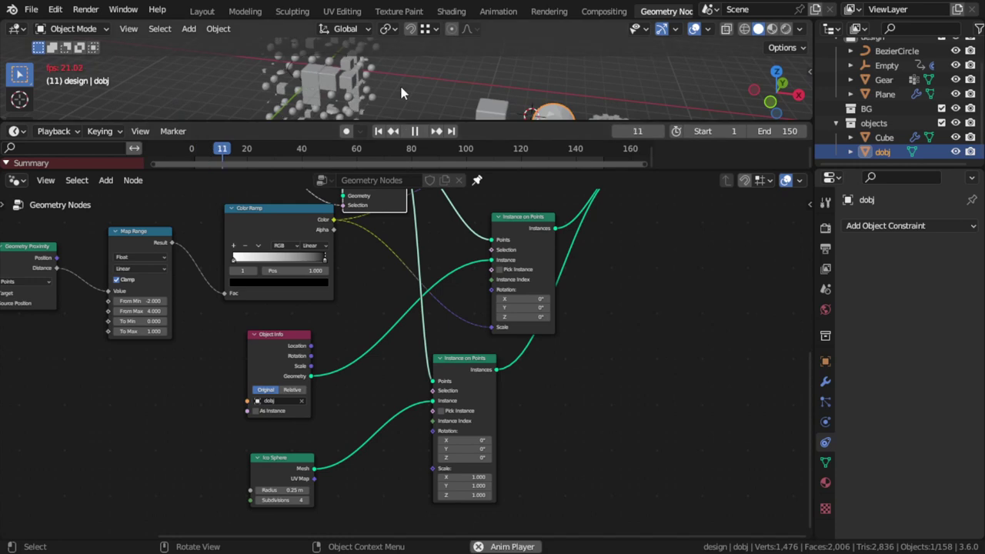
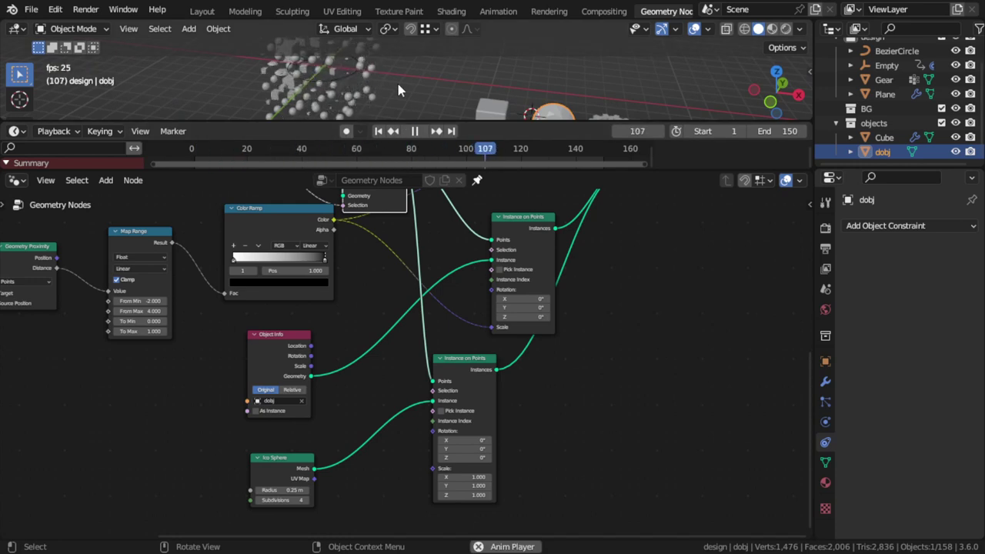
Link the Color Ramp Color output to the lower Instance on Points Scale input.
key("Escape")
middle_click_drag(424, 328, 449, 333)
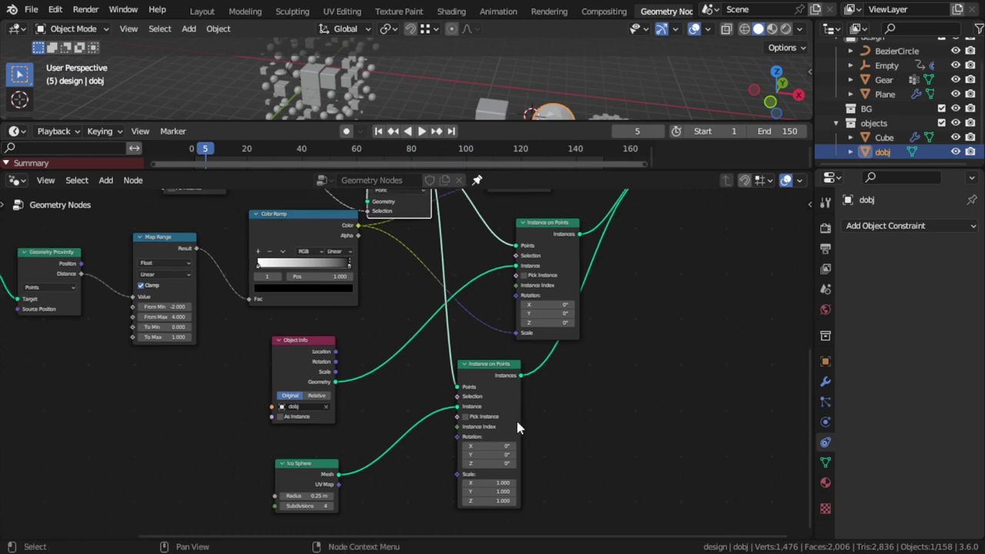
left_click_drag(515, 418, 600, 414)
left_click_drag(358, 225, 541, 469)
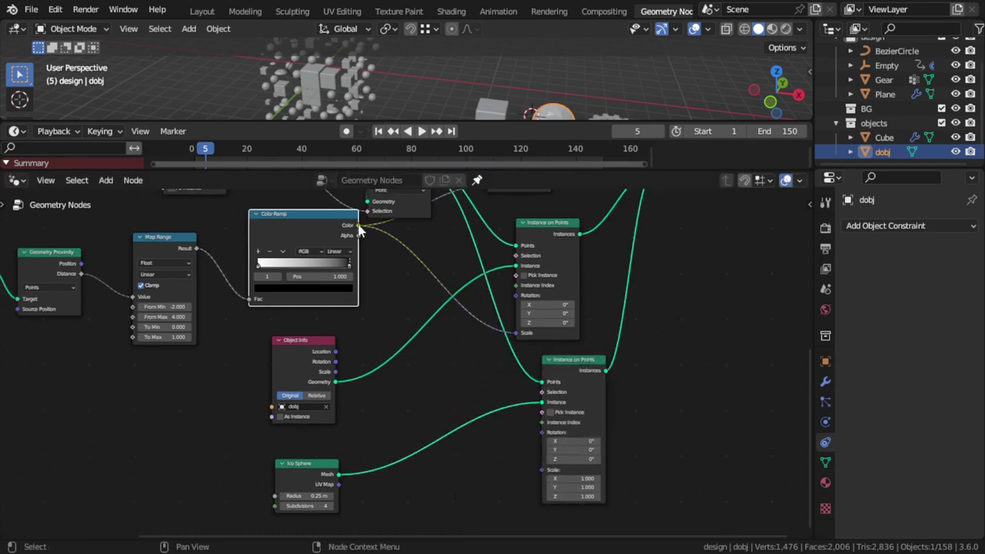
Preview the animated scatter and save second-geo.blend.
left_click(423, 132)
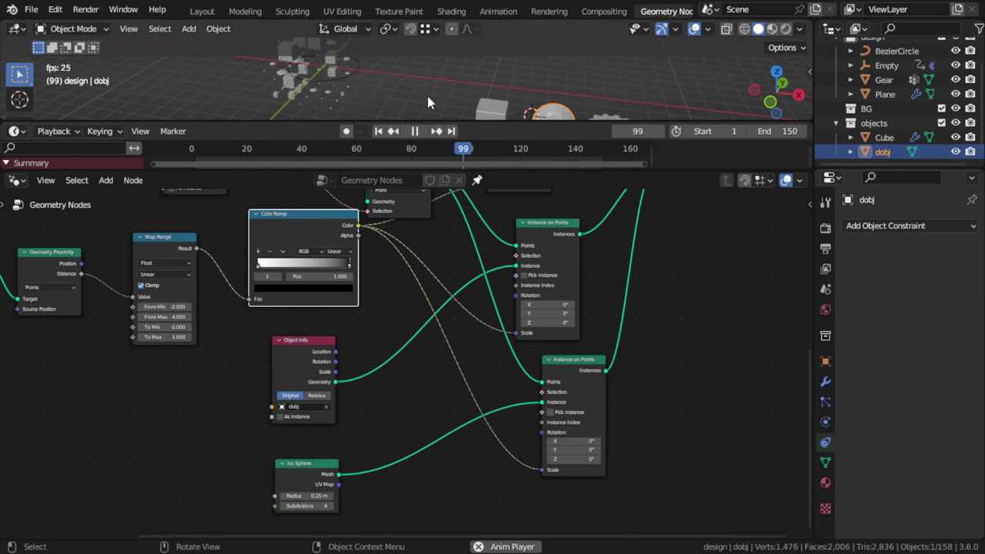
key("Escape")
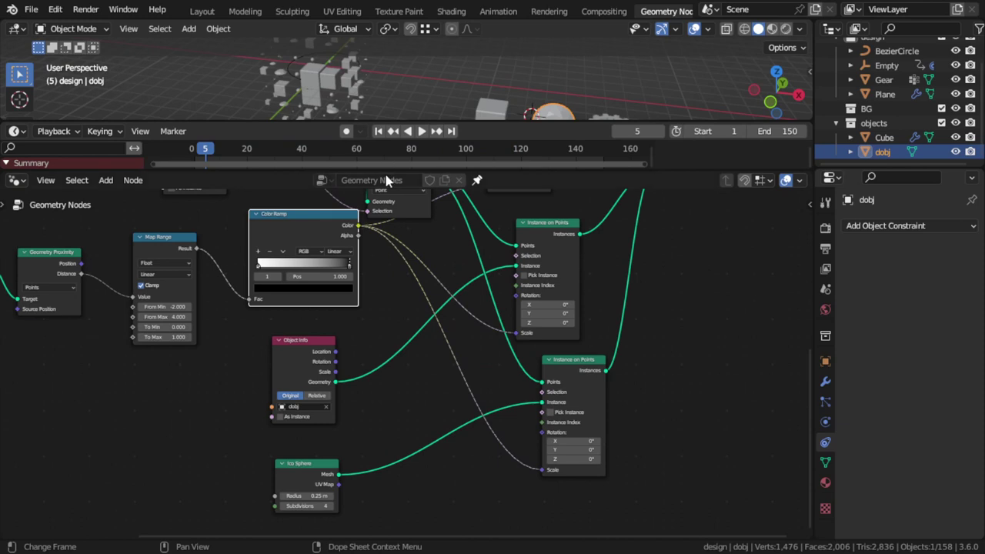
left_click_drag(388, 169, 389, 151)
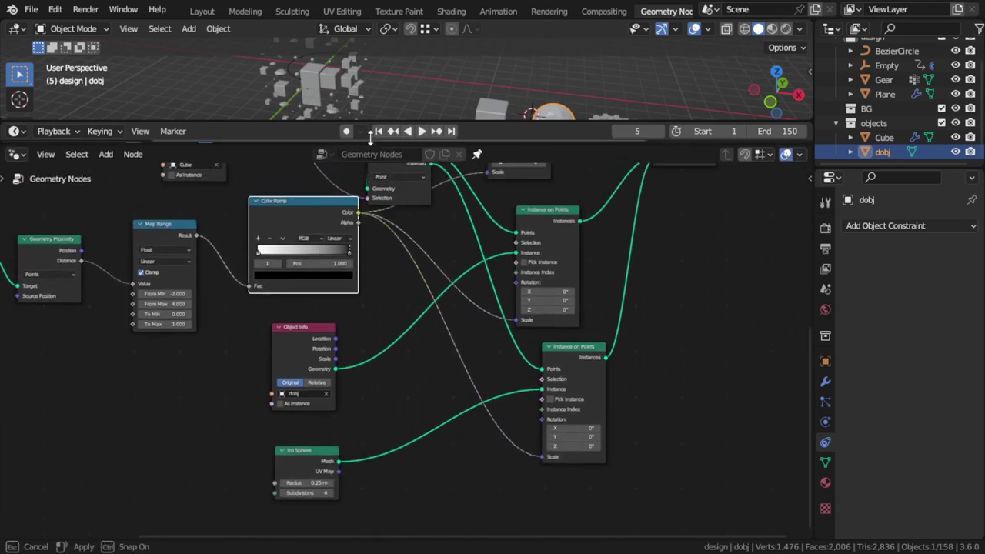
key("ctrl+s")
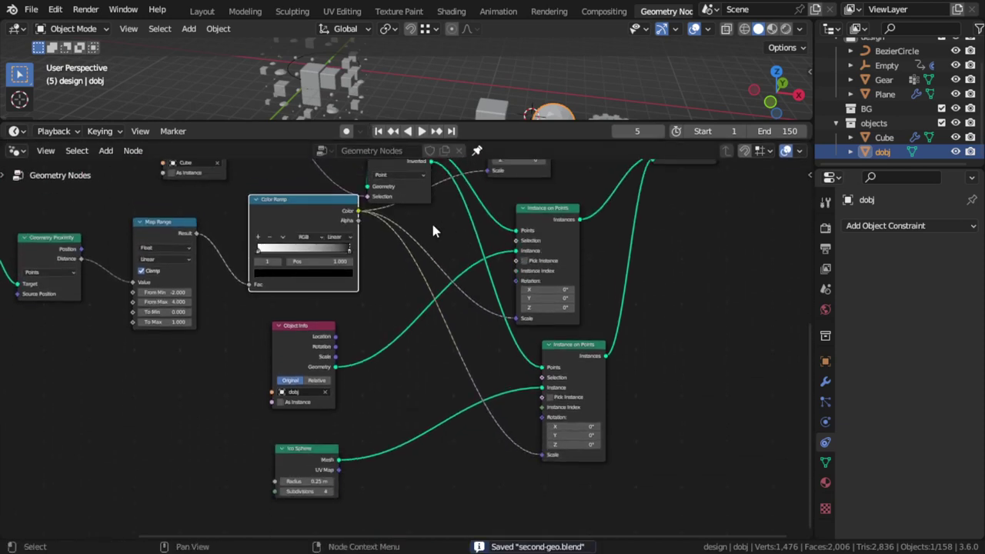
Add a material to the Cube, then remove its slot so the Cube has none.
left_click(498, 104)
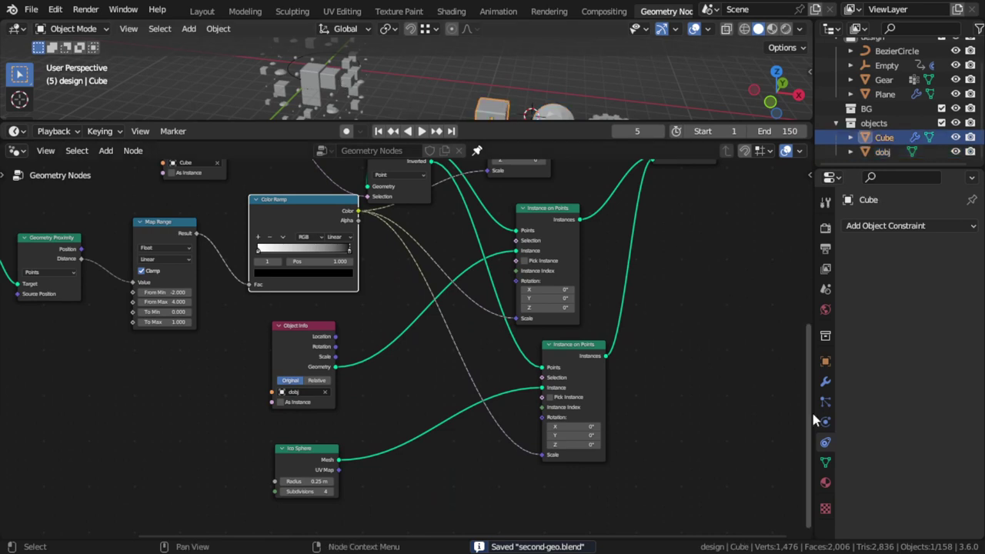
left_click(825, 483)
left_click(885, 292)
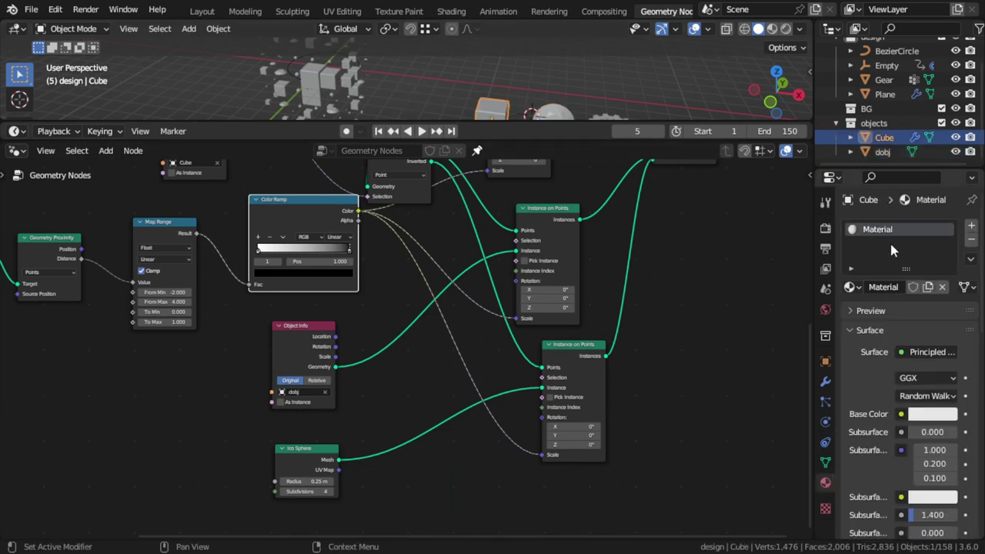
left_click(971, 239)
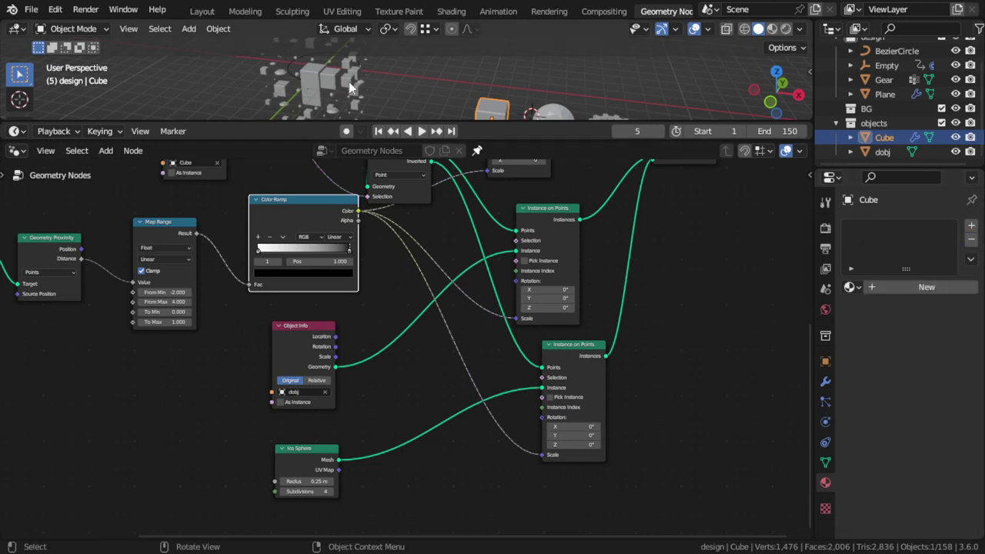
Create the Plane's first new material and name it 1.
left_click(348, 81)
left_click(881, 287)
double_click(895, 231)
type("1")
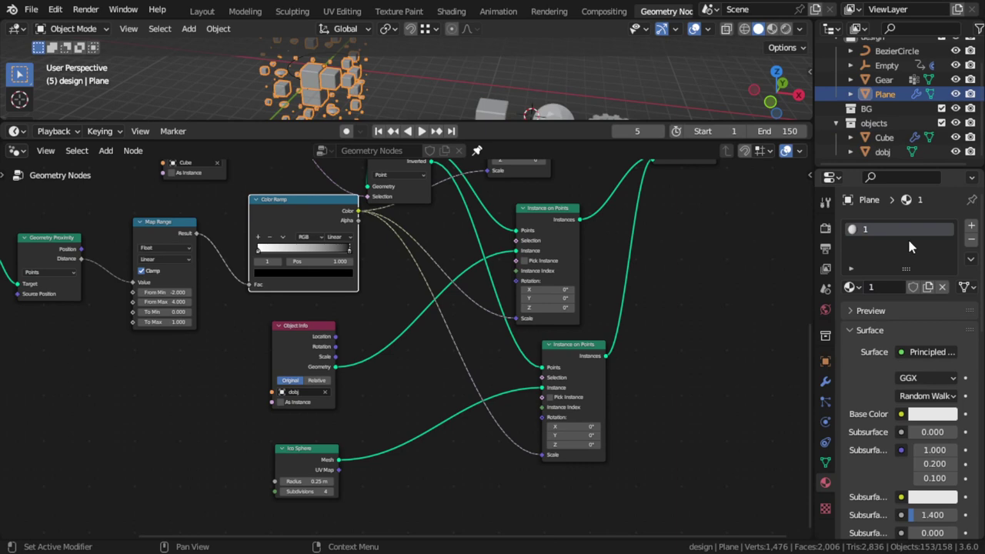
Add two more material slots on the Plane with new materials named 2 and 3.
left_click(971, 225)
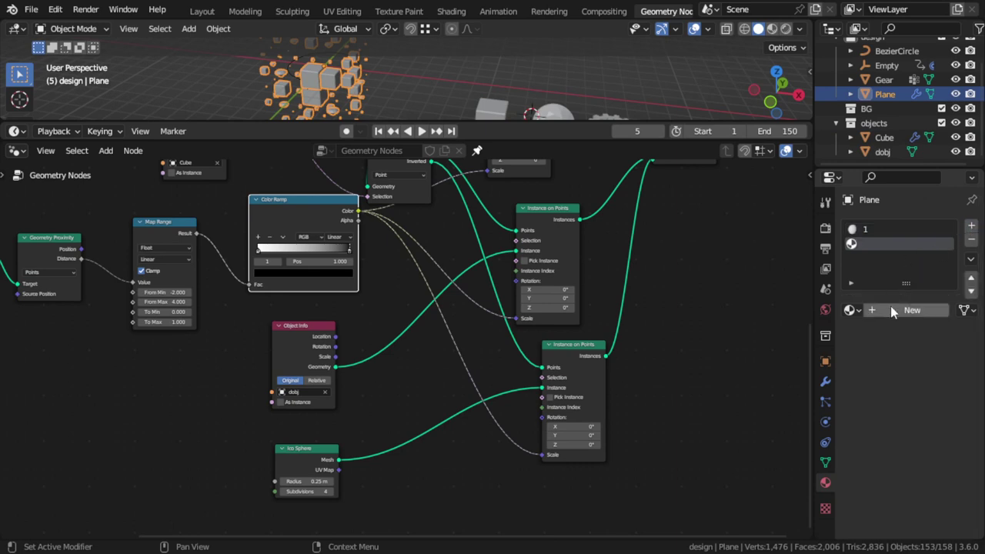
left_click(890, 311)
double_click(893, 310)
type("2")
key("Return")
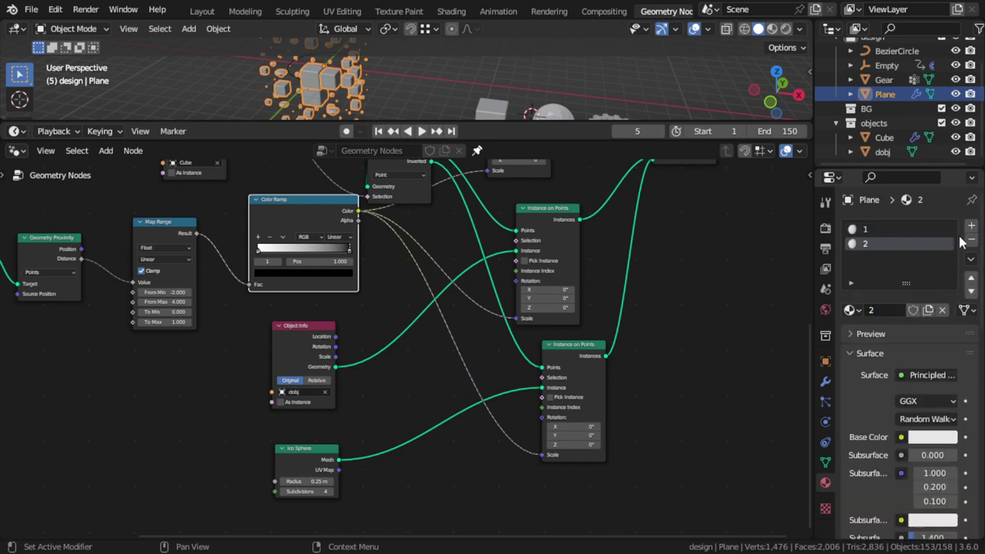
left_click(971, 226)
left_click(891, 312)
double_click(885, 310)
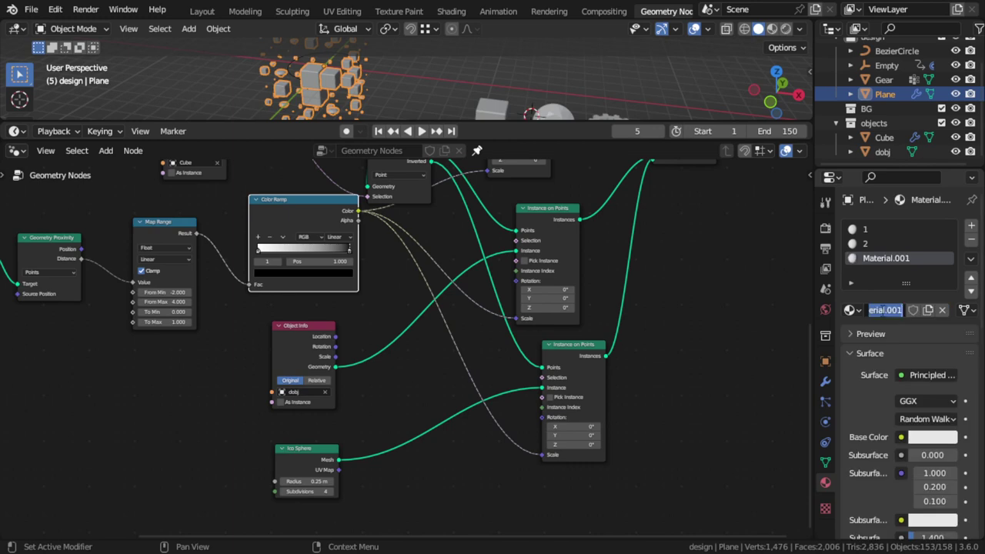
type("3")
key("Return")
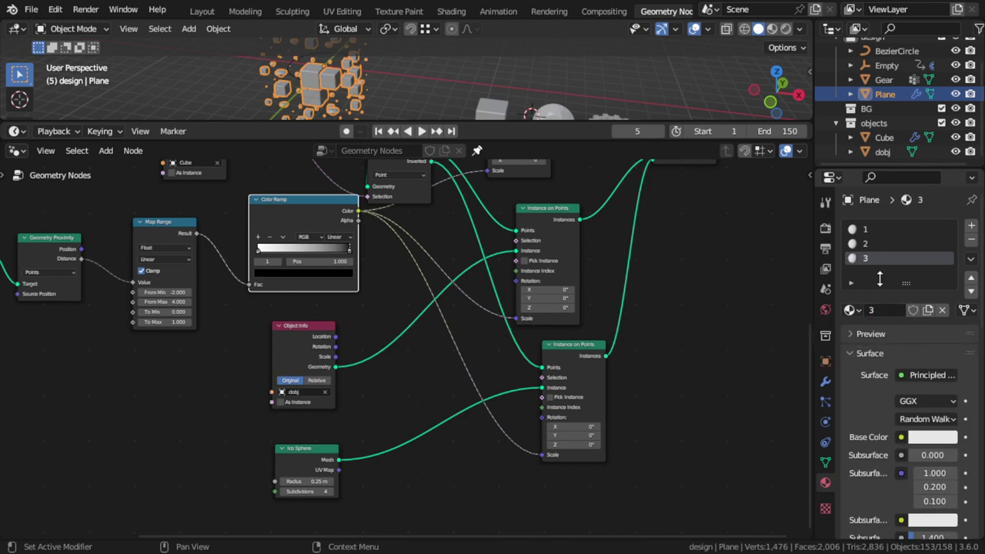
Give material 1 a yellow-orange base colour and roughness 0.25.
left_click(881, 229)
left_click(942, 439)
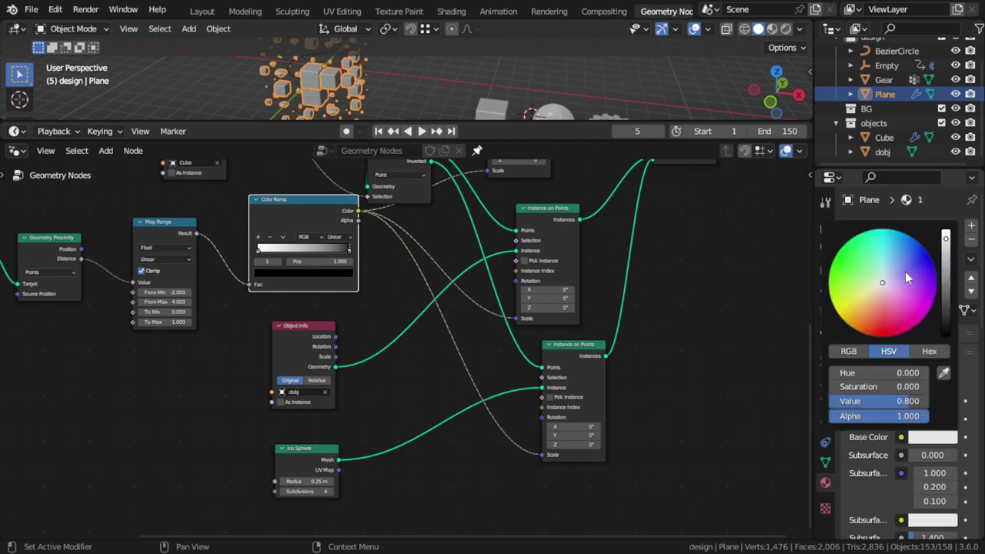
mouse_move(907, 279)
left_mouse_down()
mouse_move(914, 281)
mouse_move(904, 259)
mouse_move(913, 254)
mouse_move(845, 313)
mouse_move(851, 321)
left_mouse_up()
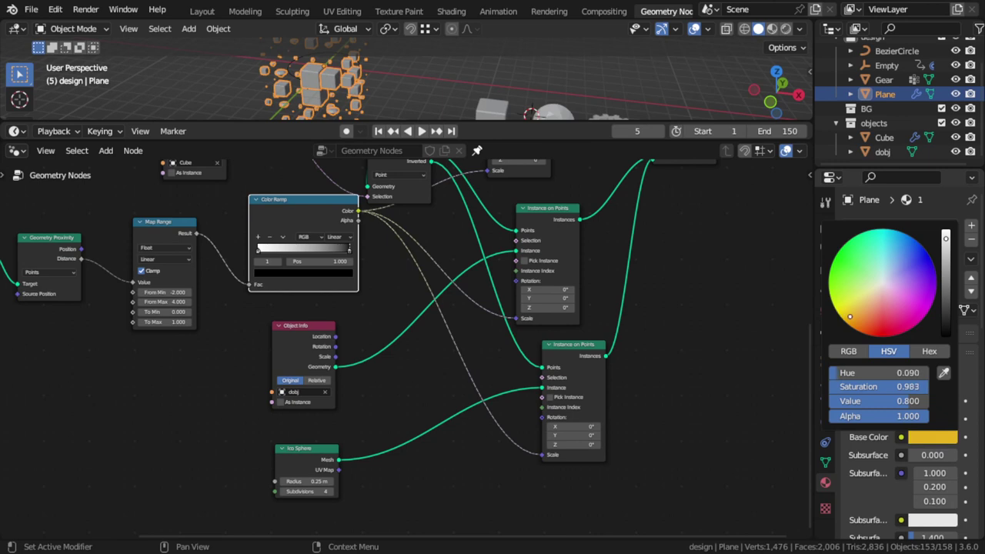
scroll(917, 415, "down", 2)
scroll(916, 414, "down", 3)
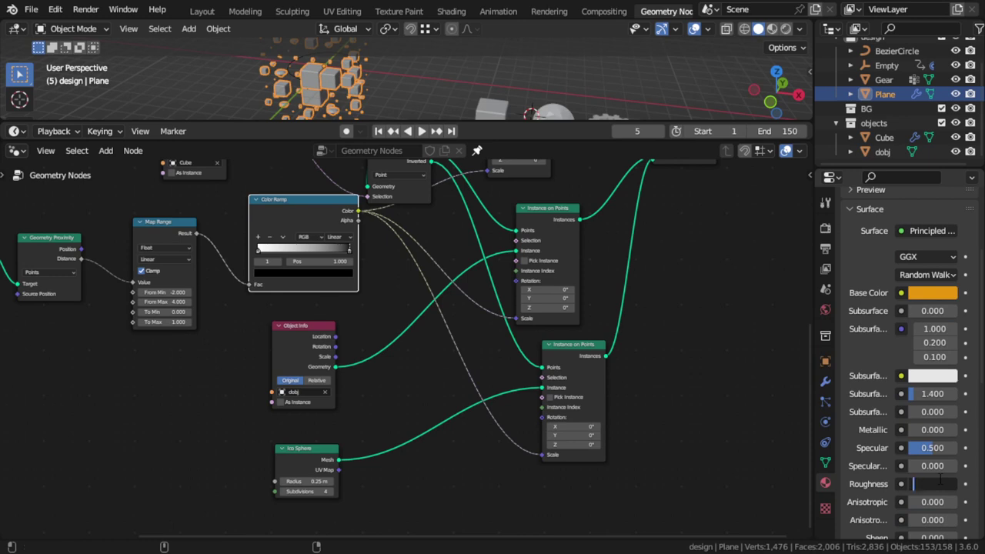
type(".2")
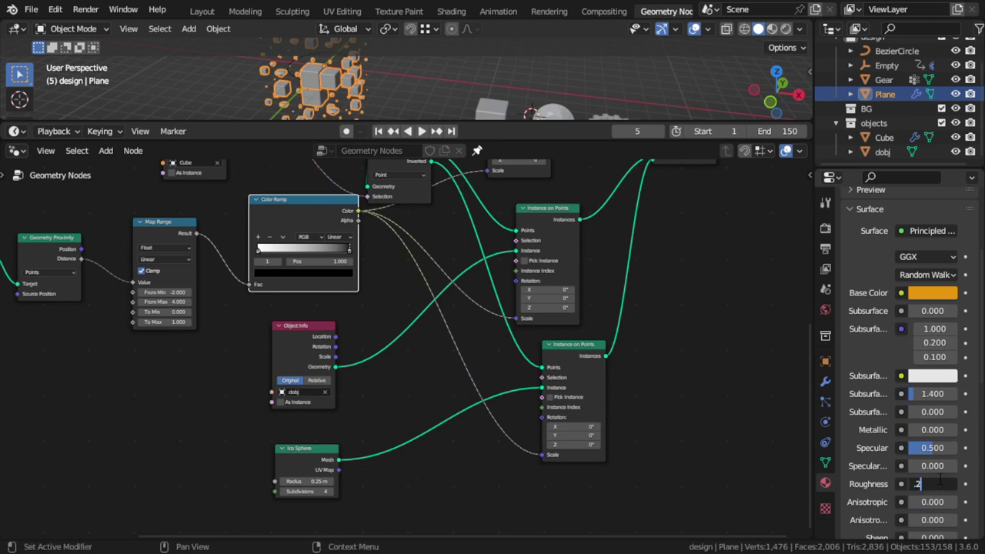
type("5")
key("Return")
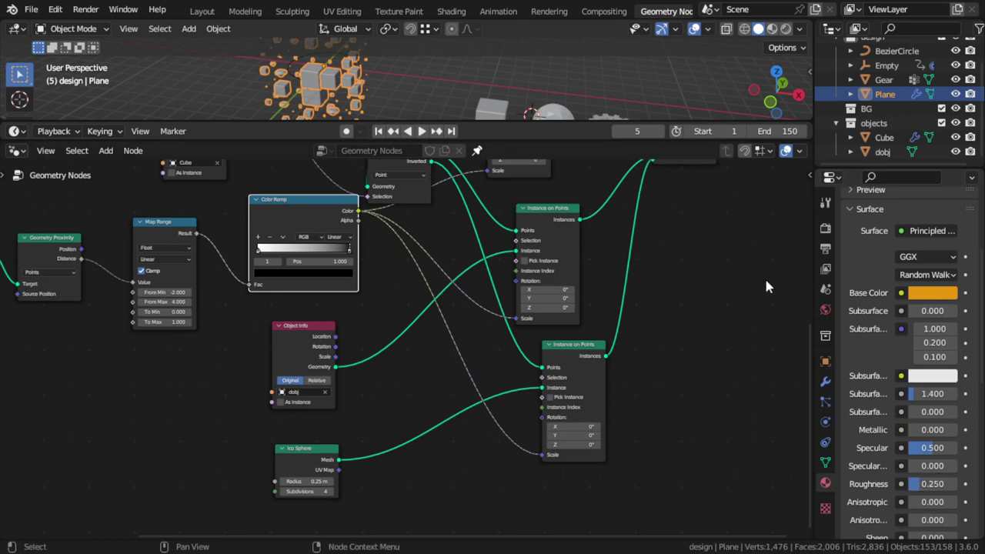
scroll(917, 271, "up", 3)
scroll(916, 268, "up", 2)
Make material 2 a darker green with roughness 0.239 and clearcoat 1.0.
left_click(862, 245)
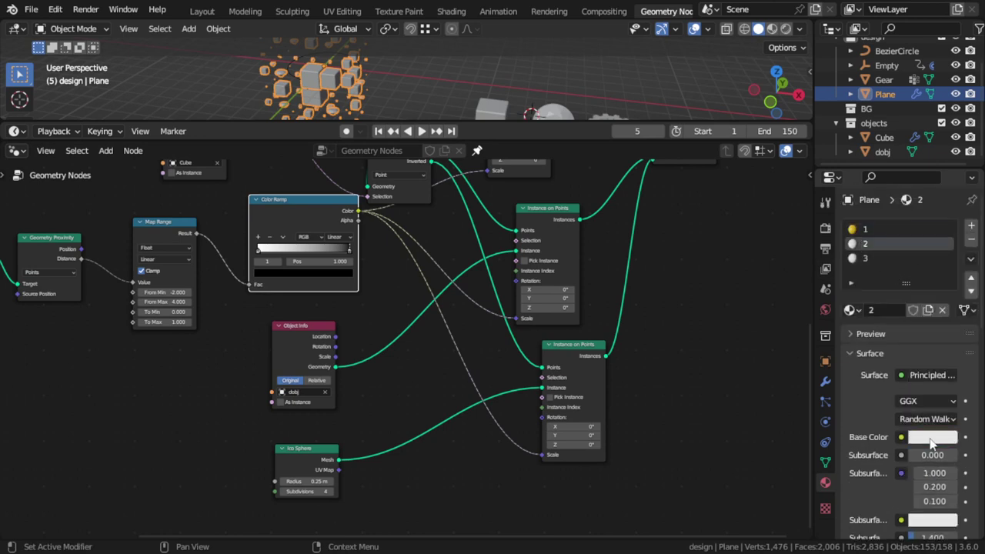
left_click(932, 438)
left_click_drag(887, 302, 902, 326)
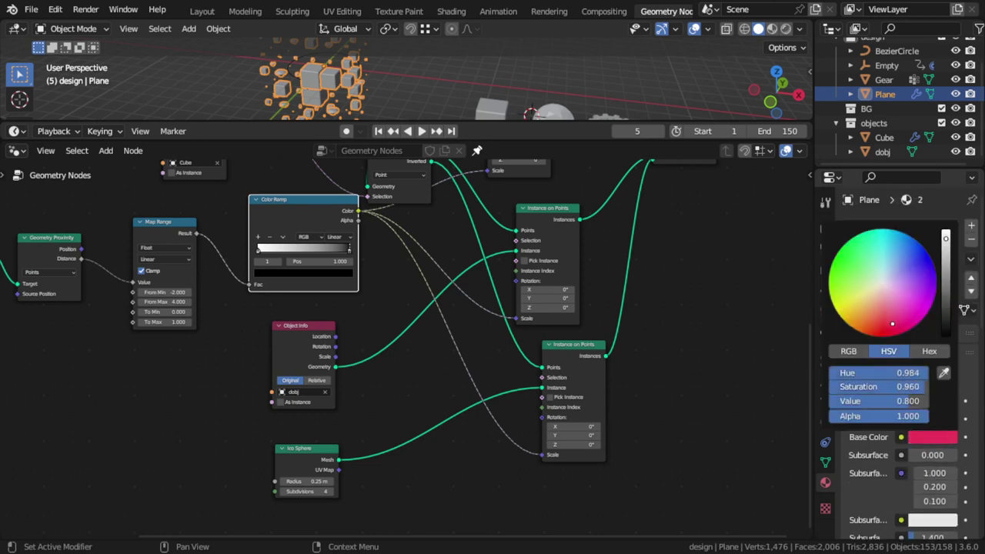
left_click_drag(926, 294, 846, 267)
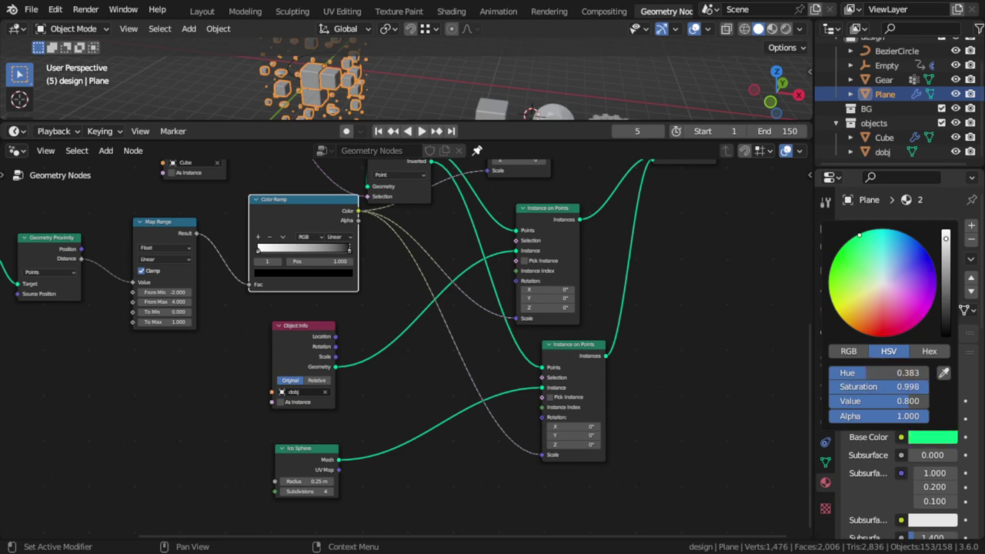
left_click(921, 438)
left_click(947, 262)
scroll(939, 502, "down", 3)
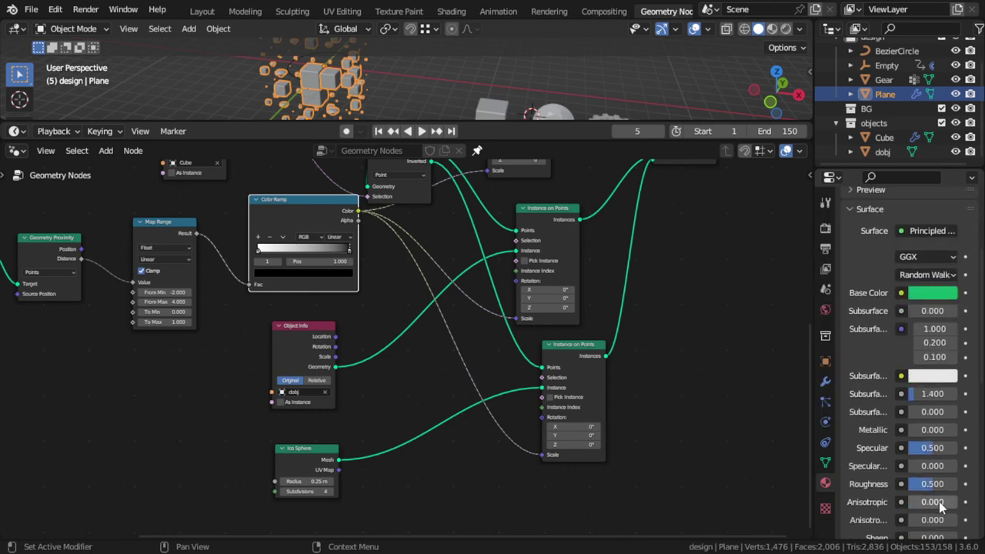
scroll(936, 454, "down", 4)
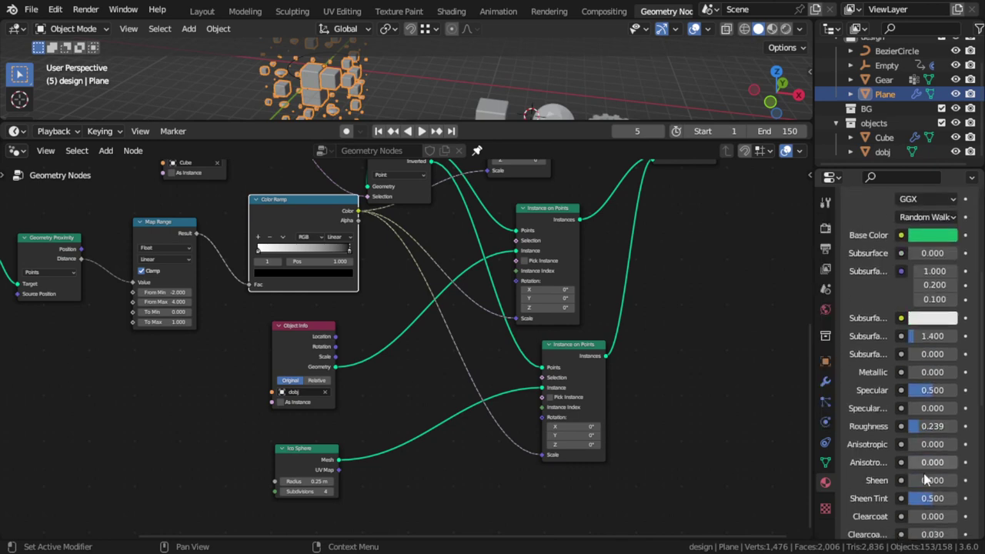
scroll(928, 503, "down", 1)
left_click_drag(924, 487, 960, 492)
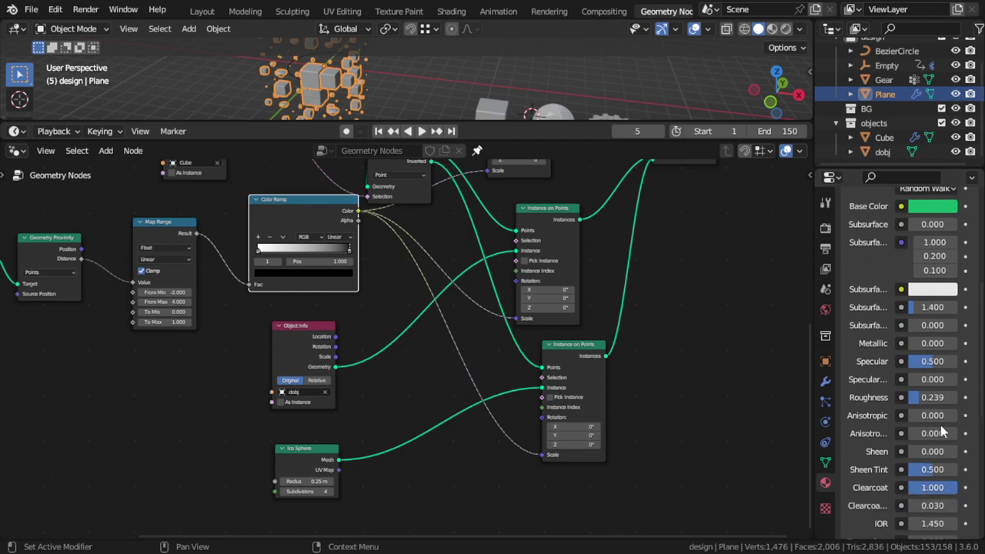
scroll(931, 385, "up", 5)
Give material 3 a saturated red base colour, Metallic 1.000 and Clearcoat 1.000.
scroll(920, 326, "up", 4)
left_click(868, 229)
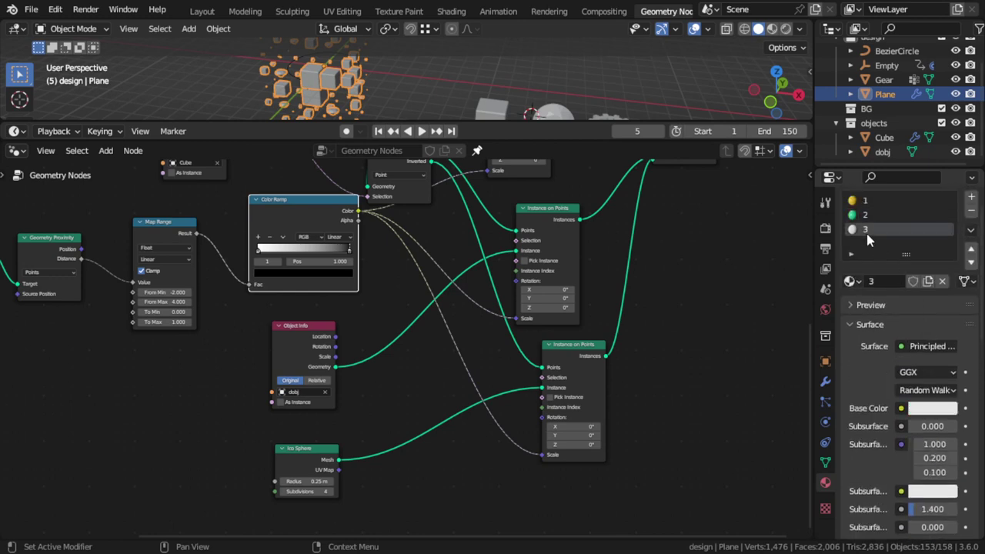
left_click(927, 409)
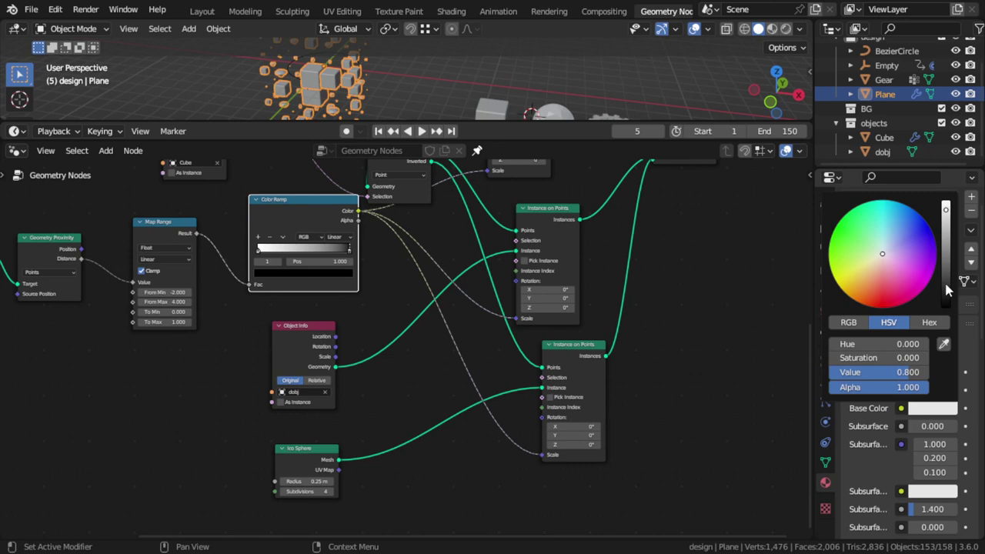
left_click(887, 299)
left_click_drag(888, 299, 890, 306)
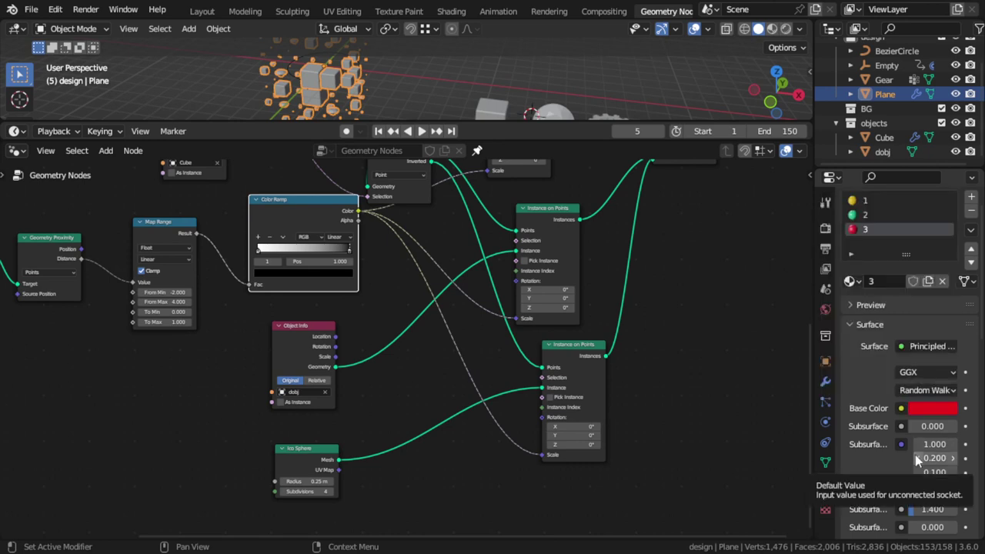
scroll(916, 458, "down", 3)
scroll(916, 460, "down", 4)
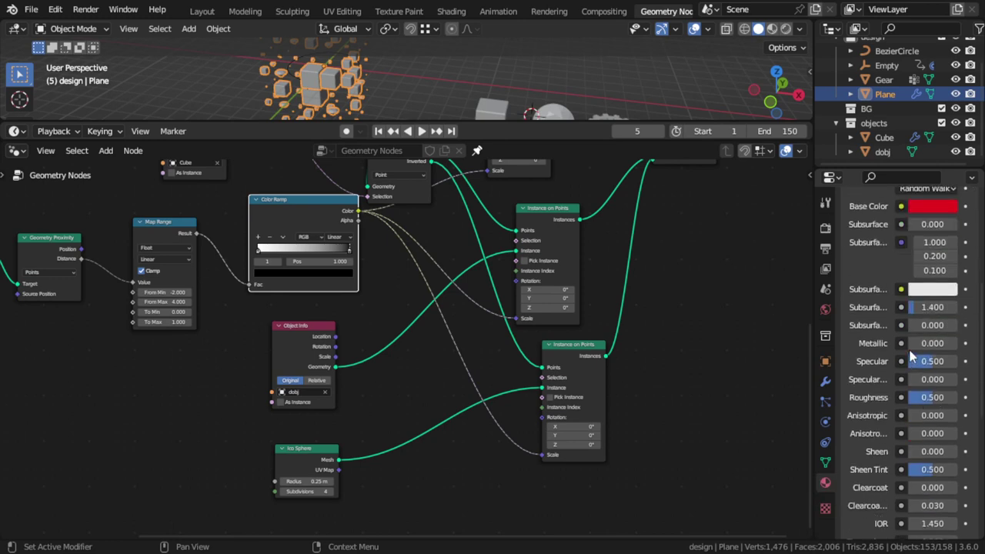
left_click_drag(916, 343, 958, 343)
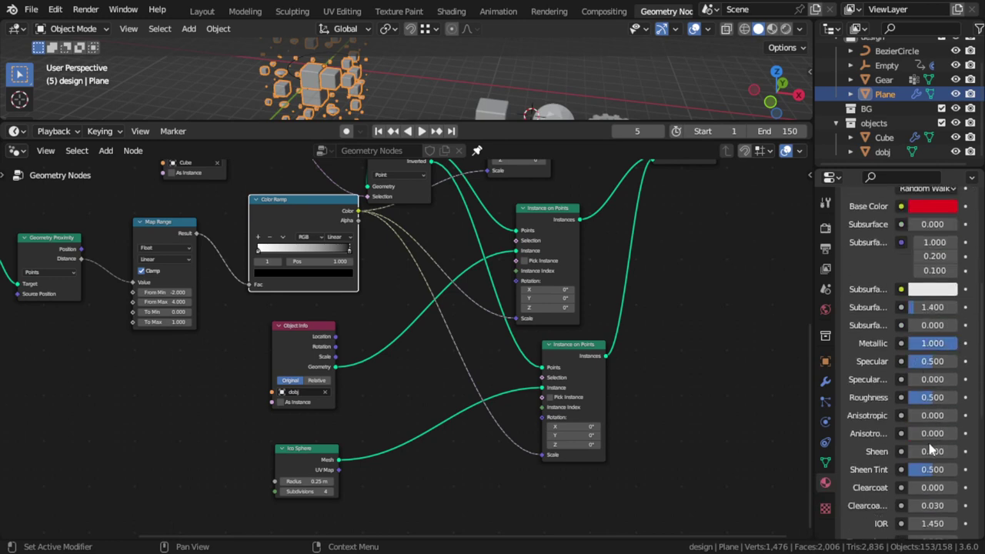
left_click_drag(916, 487, 960, 493)
Rearrange the lower Instance on Points node to make room in the node tree.
middle_click_drag(511, 271, 543, 378)
left_click_drag(543, 378, 552, 372)
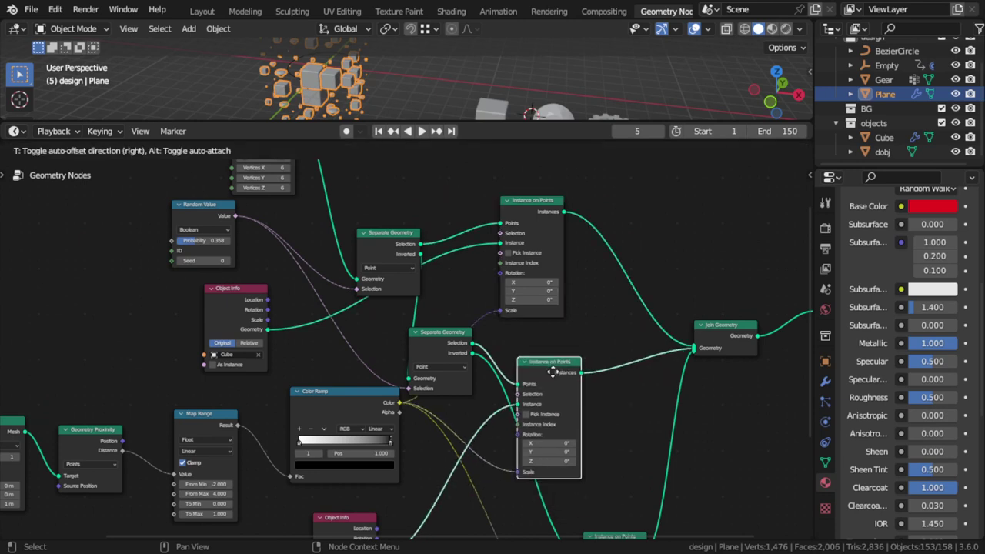
middle_click_drag(552, 372, 517, 175)
left_click_drag(538, 381, 482, 381)
middle_click_drag(594, 218, 603, 377)
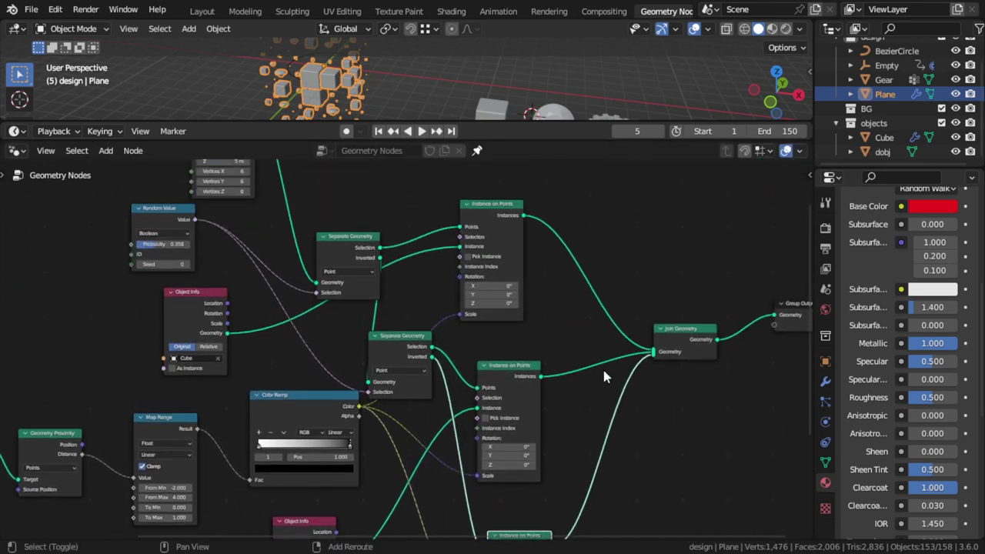
Insert a Set Material node after the top Instance on Points, assigning material 1.
key("shift+a")
left_click(582, 238)
type("set")
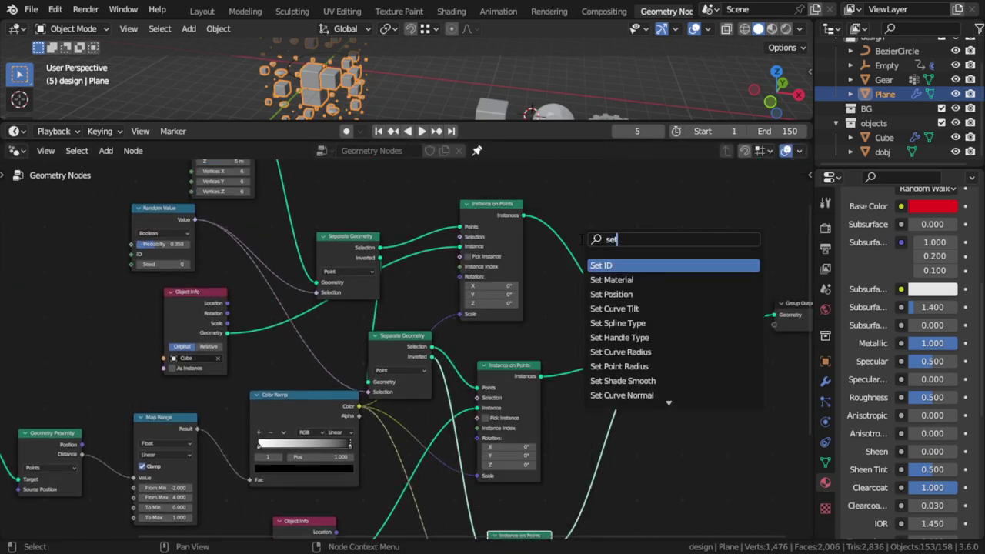
left_click(612, 279)
left_click(593, 297)
middle_click_drag(593, 297, 566, 286)
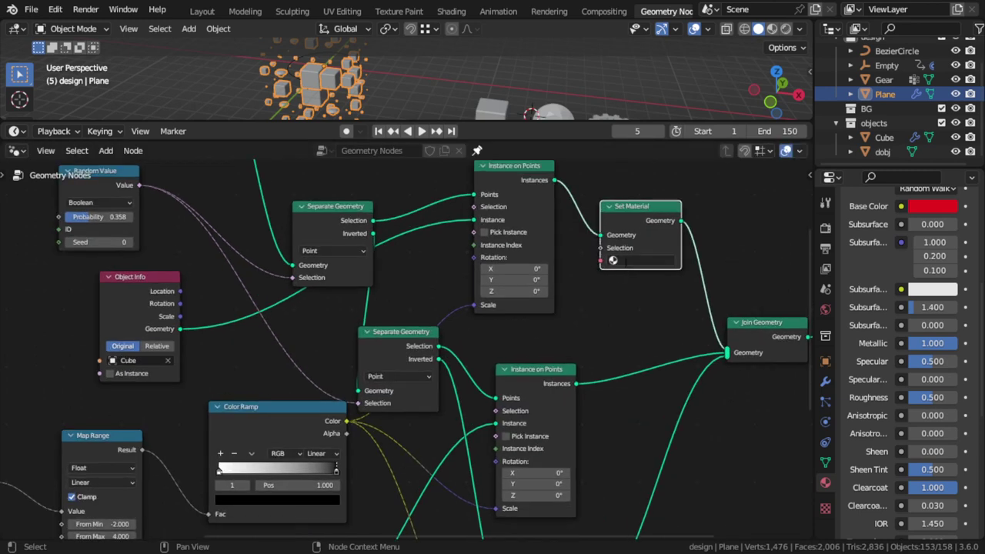
left_click(639, 260)
left_click(629, 309)
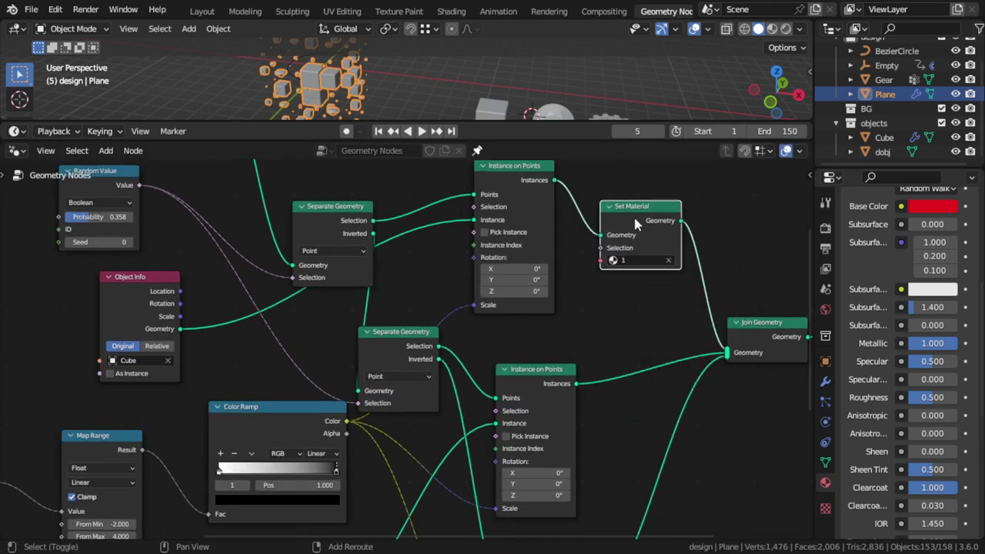
Duplicate Set Material onto the other two branches, assigning materials 2 and 3.
key("shift+d")
left_click(627, 347)
middle_click_drag(605, 352, 460, 282)
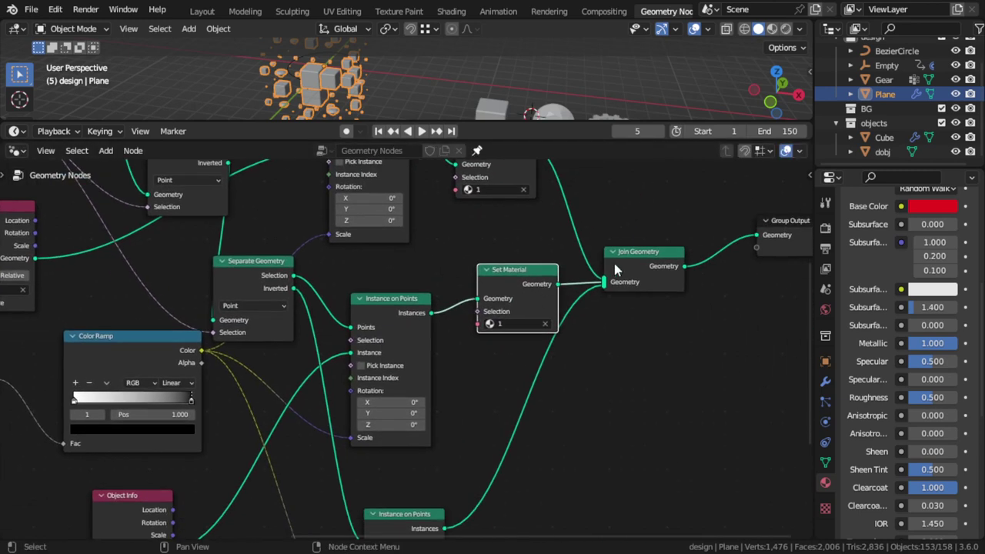
left_click_drag(614, 263, 683, 279)
left_click(543, 282)
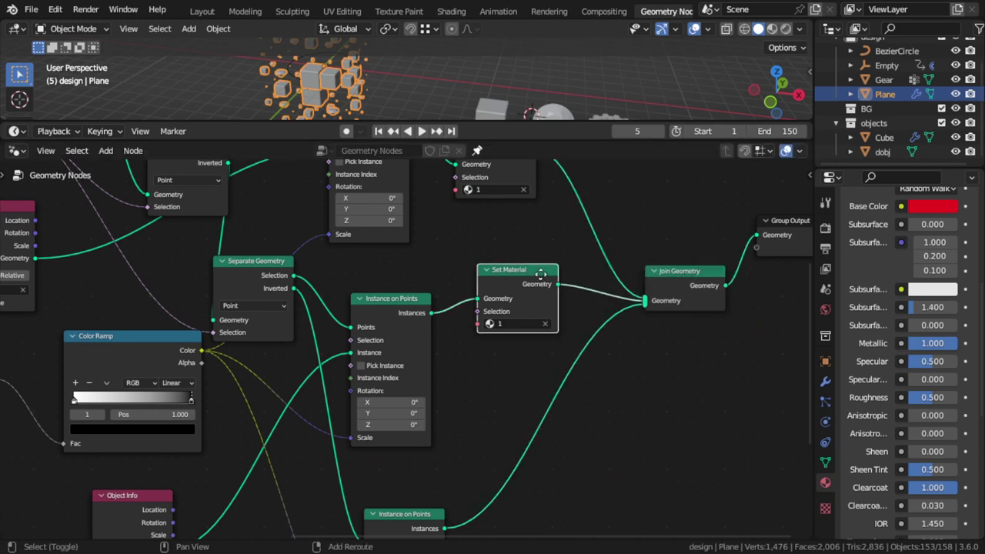
key("shift+d")
left_click(571, 418)
left_click(516, 324)
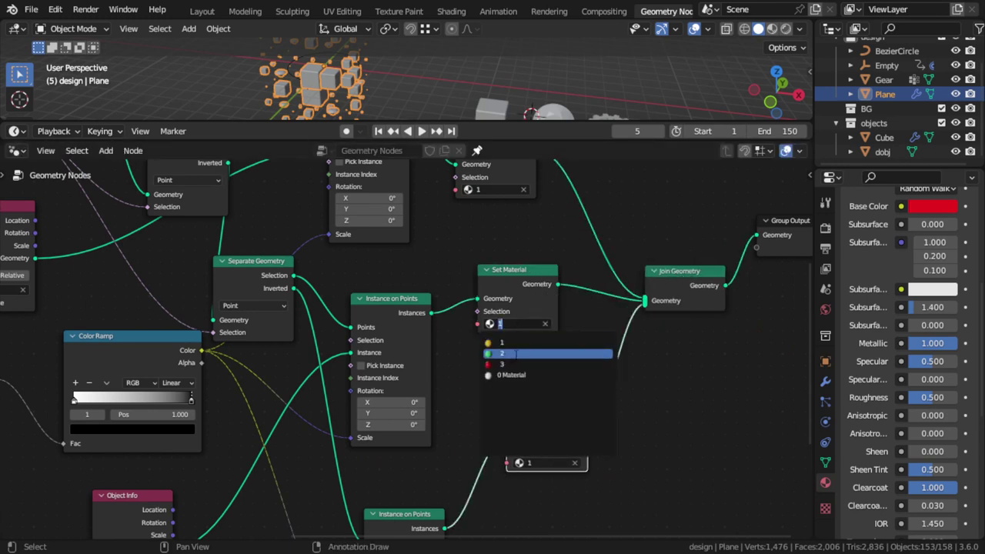
left_click(531, 354)
left_click(555, 464)
left_click(539, 366)
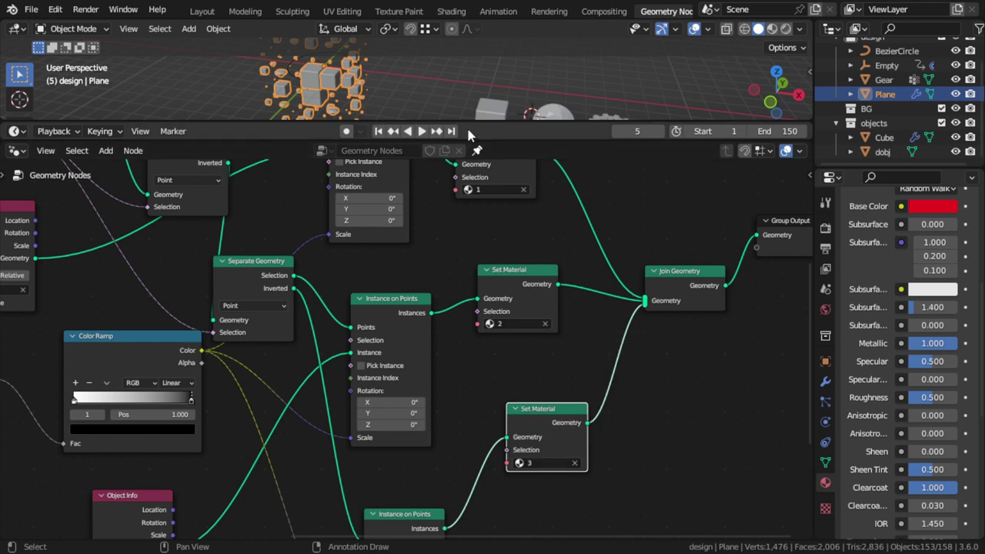
Join the node editor into the timeline and enlarge the 3D viewport.
right_click(510, 141)
left_click(513, 146)
left_click(516, 244)
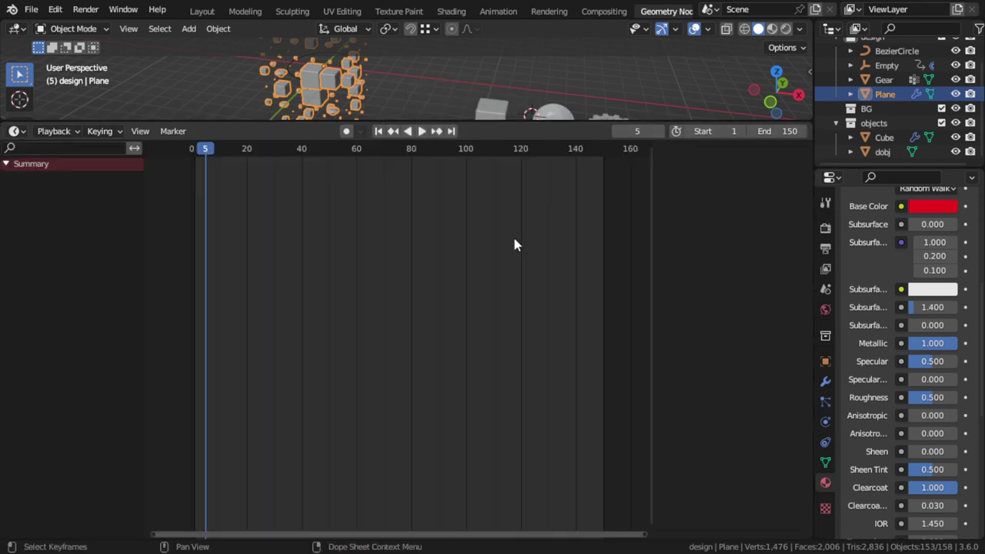
right_click(522, 121)
left_click_drag(522, 123, 537, 449)
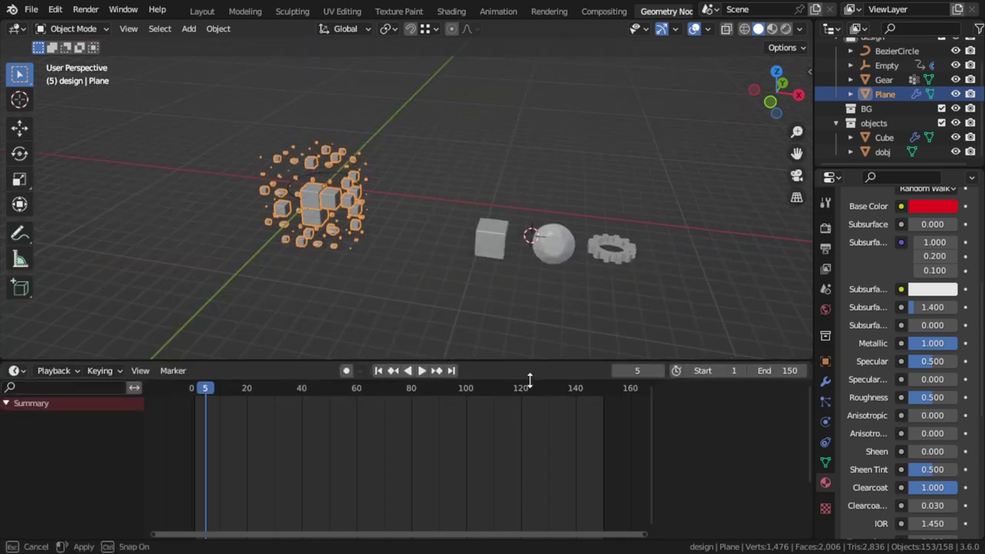
scroll(477, 296, "up", 3)
left_click(451, 278)
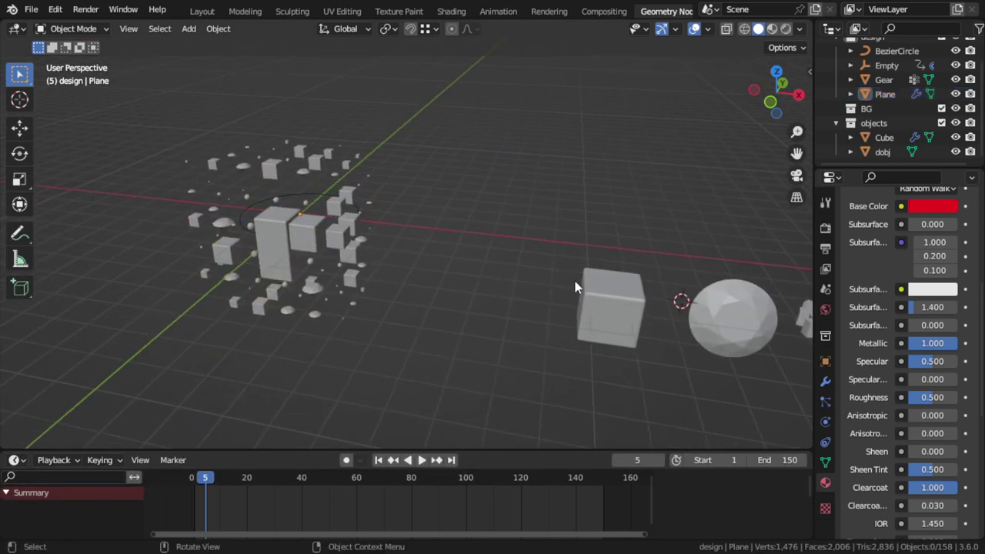
scroll(576, 286, "down", 3)
Exclude the objects collection and move the Gear into it with M.
left_click(941, 123)
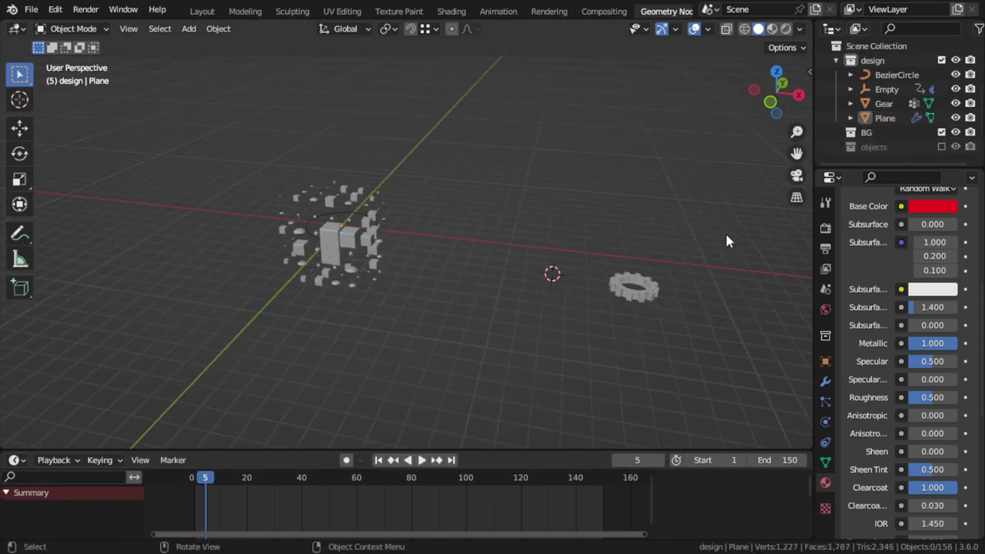
left_click(647, 293)
key("m")
left_click(648, 290)
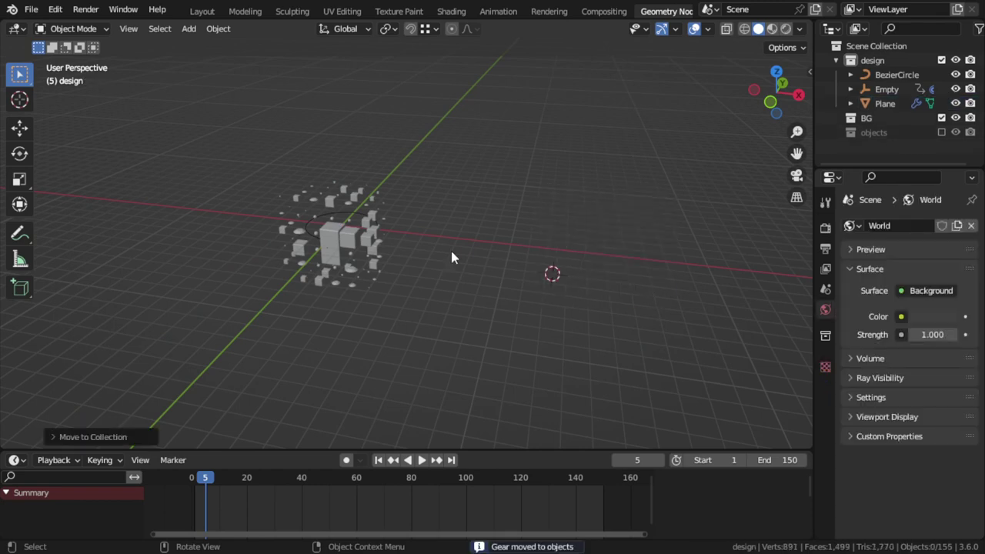
Centre the shape cluster, heighten the timeline and re-include the objects collection.
scroll(451, 257, "up", 1)
scroll(462, 260, "up", 1)
scroll(496, 268, "up", 2)
left_click(444, 284)
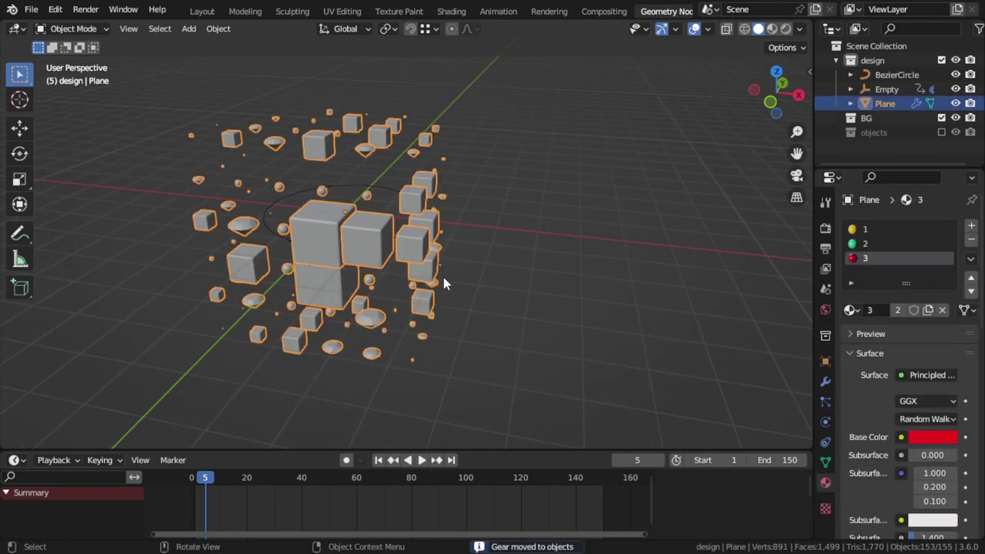
middle_click_drag(471, 242, 551, 218, "shift")
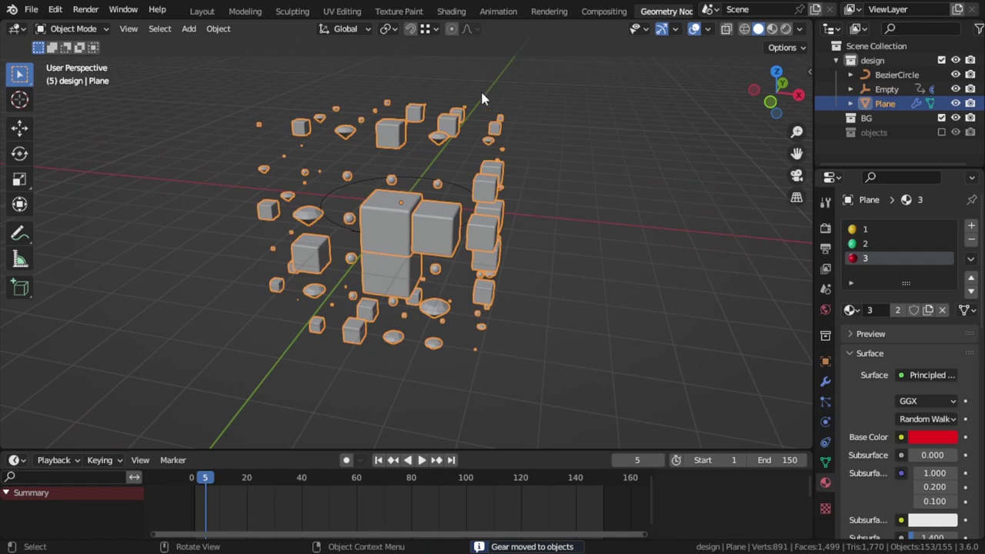
left_click_drag(516, 452, 534, 320)
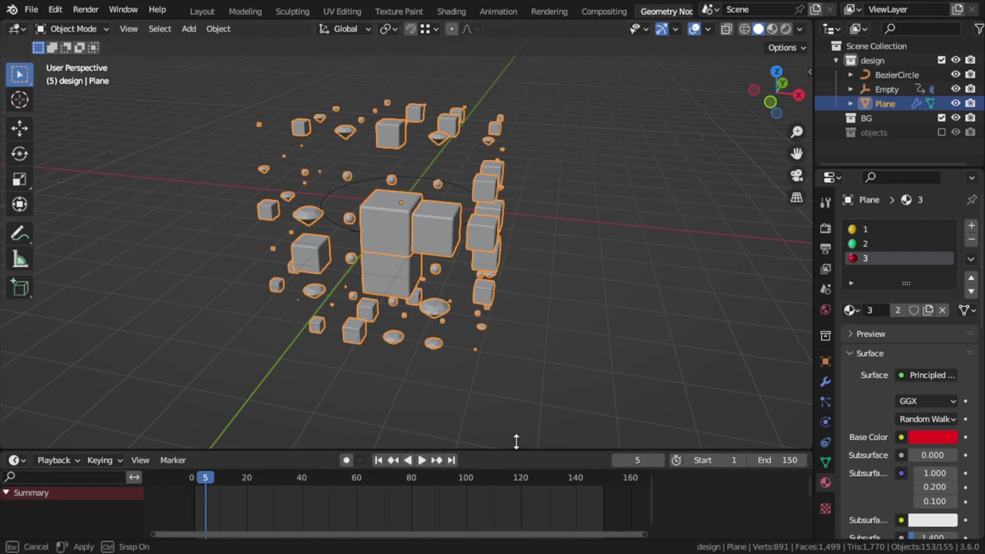
left_click(941, 132)
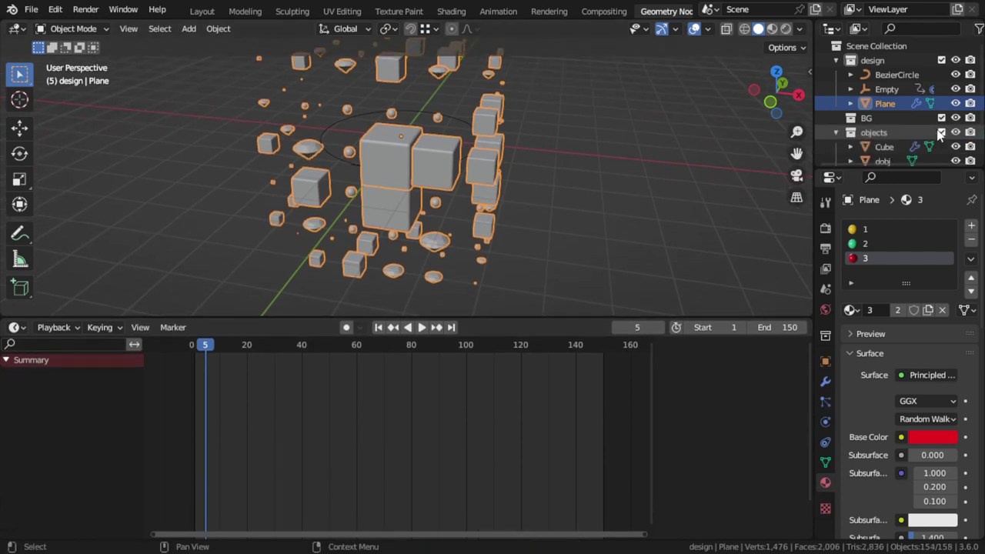
left_click(17, 327)
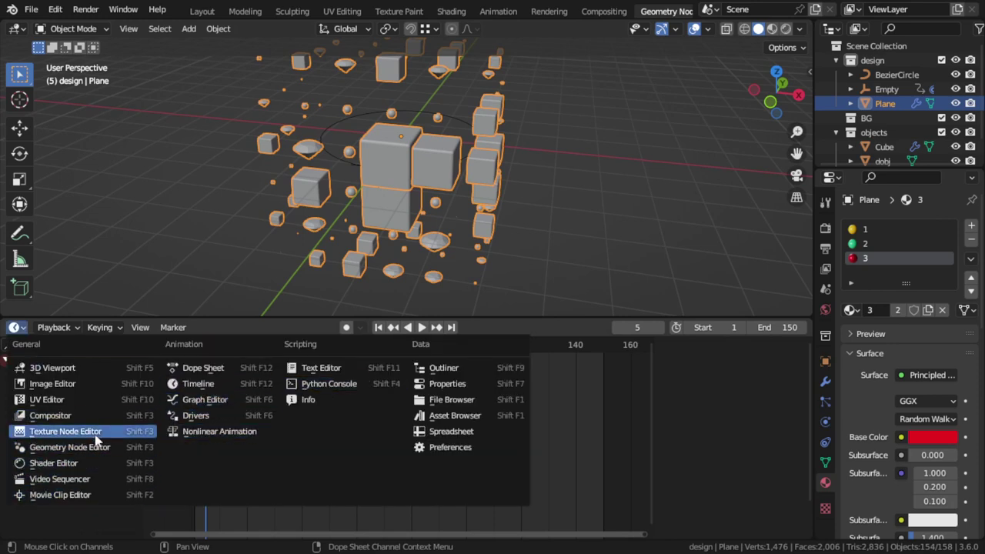
Switch the bottom panel to the Geometry Node editor and pan to the node chain's start.
left_click(69, 447)
middle_click_drag(546, 399, 431, 406)
scroll(431, 406, "down", 3)
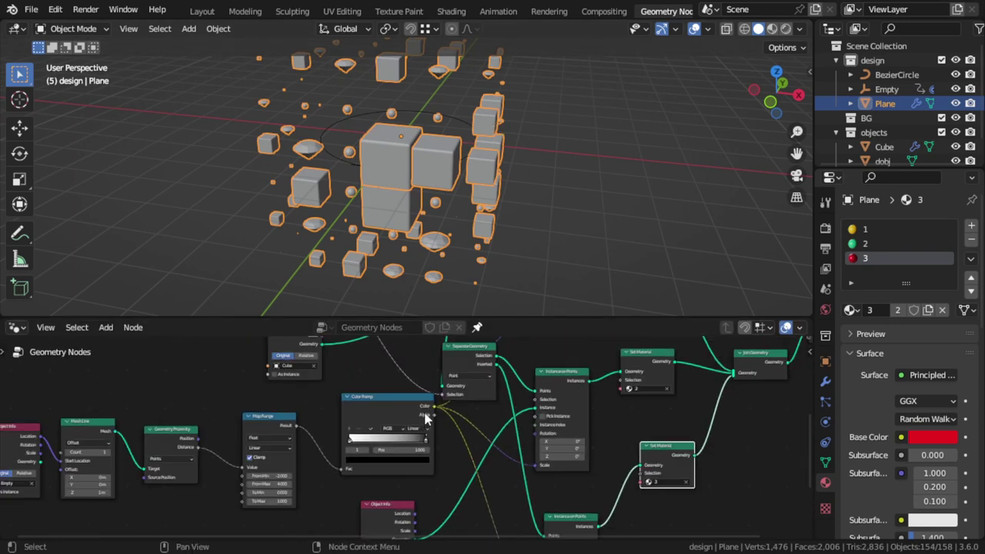
middle_click_drag(216, 395, 483, 390)
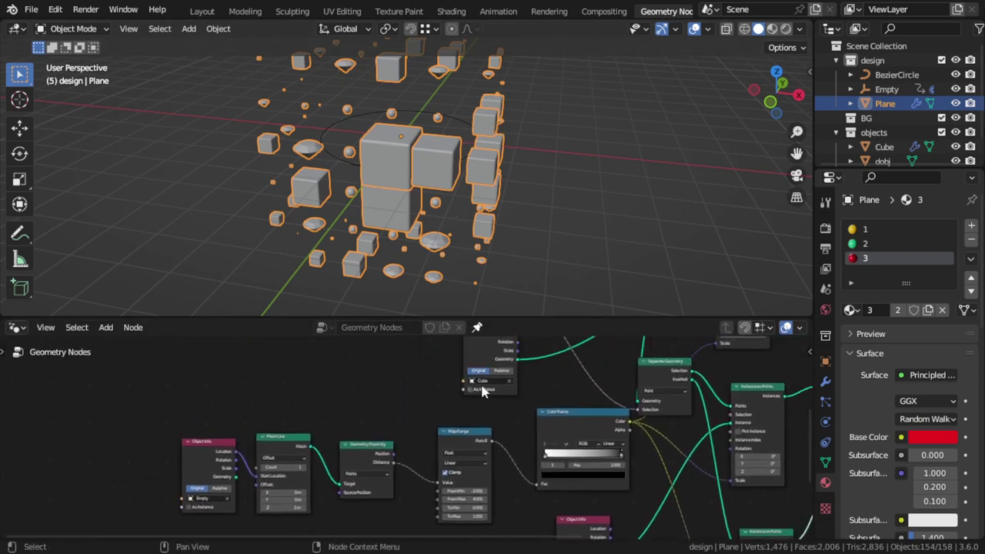
mouse_move(422, 460)
left_mouse_down("alt")
mouse_move(405, 470)
mouse_move(425, 422)
left_mouse_up("alt")
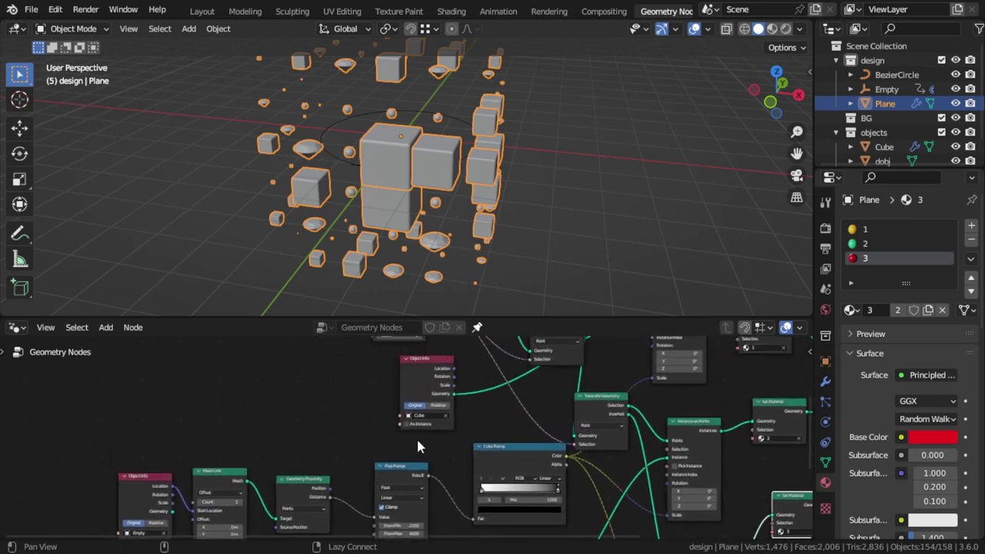
left_click_drag(420, 365, 351, 317, "alt")
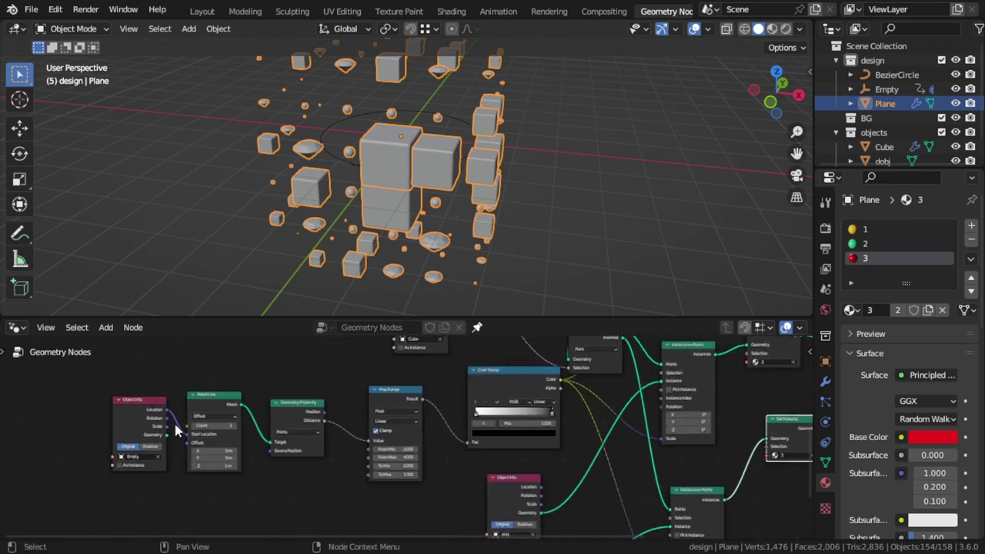
Give the viewport more height and change the bottom panel back to the Timeline.
left_click_drag(227, 323, 258, 377)
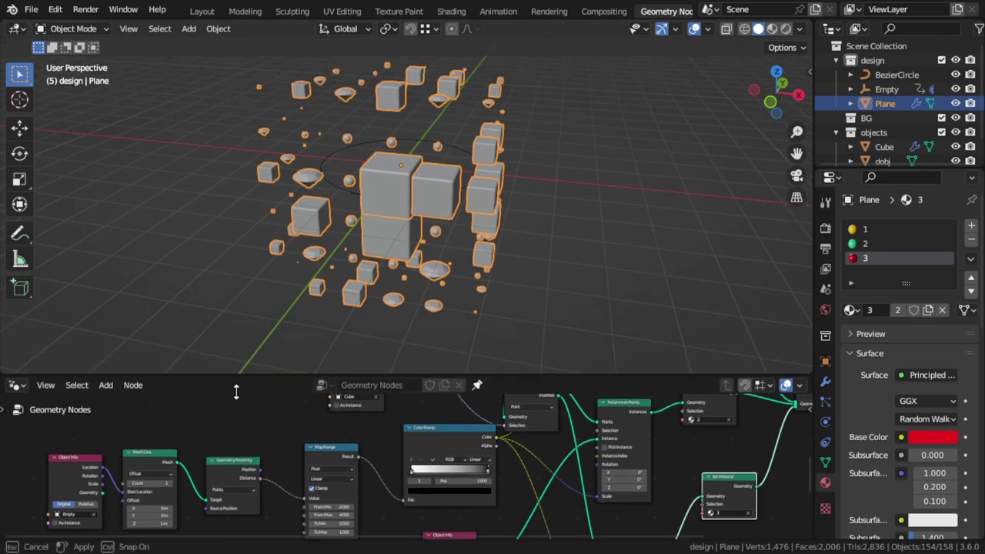
left_click(15, 437)
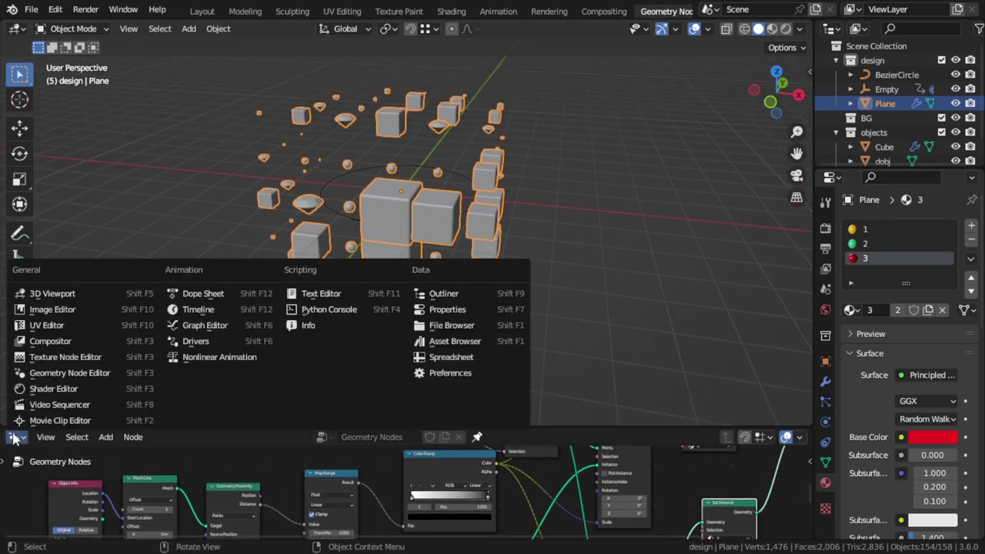
left_click(198, 309)
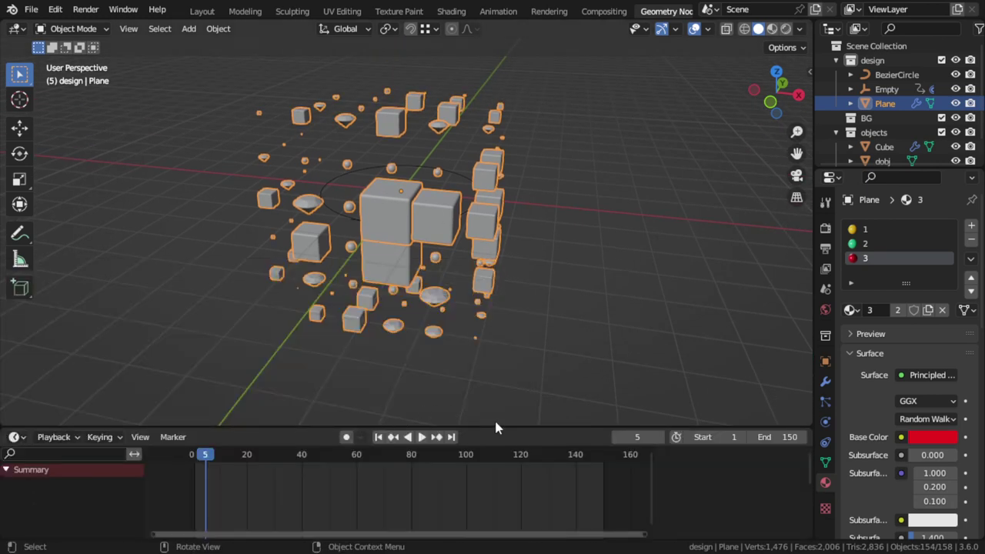
Shrink the timeline and frame all objects in the enlarged viewport.
left_click_drag(496, 428, 484, 504)
mouse_move(475, 405)
middle_mouse_down()
mouse_move(466, 308)
mouse_move(451, 326)
mouse_move(523, 296)
mouse_move(478, 308)
mouse_move(471, 264)
mouse_move(407, 339)
mouse_move(355, 330)
middle_mouse_up()
key("alt+a")
key("a")
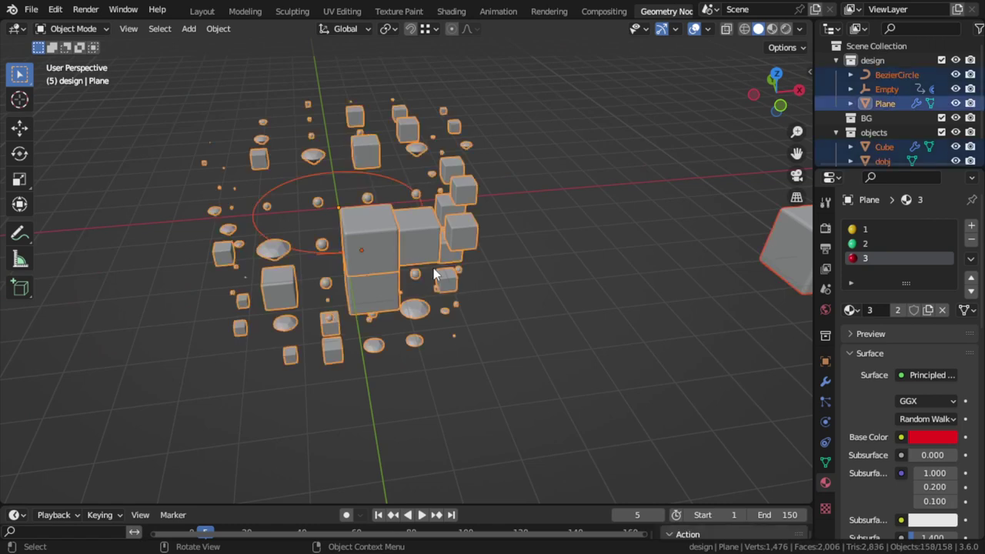
key("Home")
Exclude the objects collection, check the Rendered preview, then return to Solid shading.
left_click(942, 132)
key("alt+a")
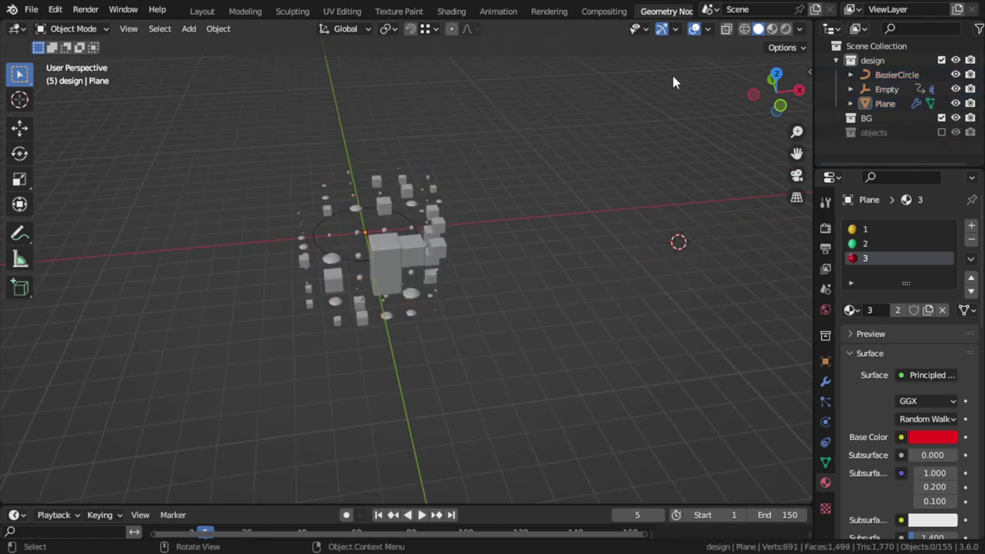
key("z")
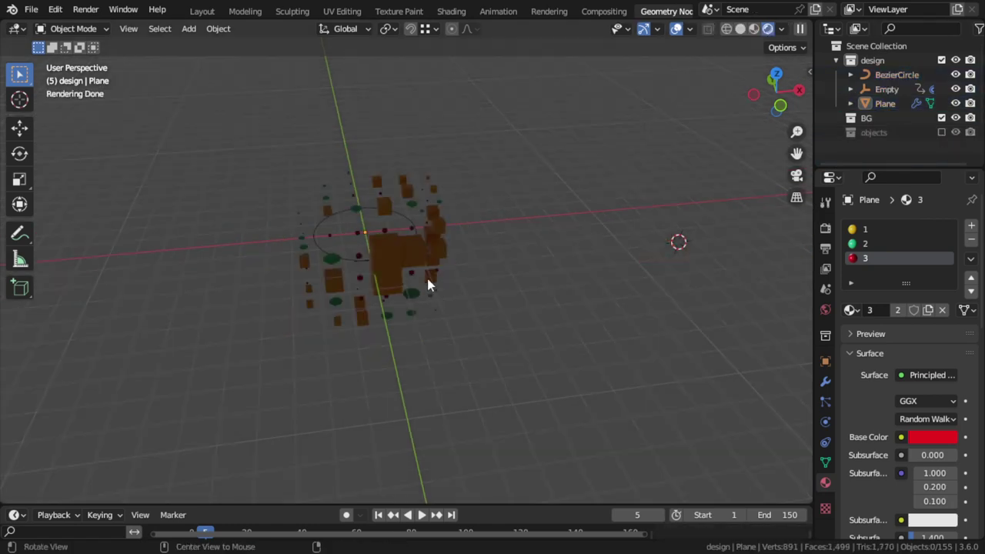
mouse_move(427, 278)
middle_mouse_down()
mouse_move(352, 283)
mouse_move(495, 237)
mouse_move(391, 234)
mouse_move(533, 271)
middle_mouse_up()
left_click(738, 29)
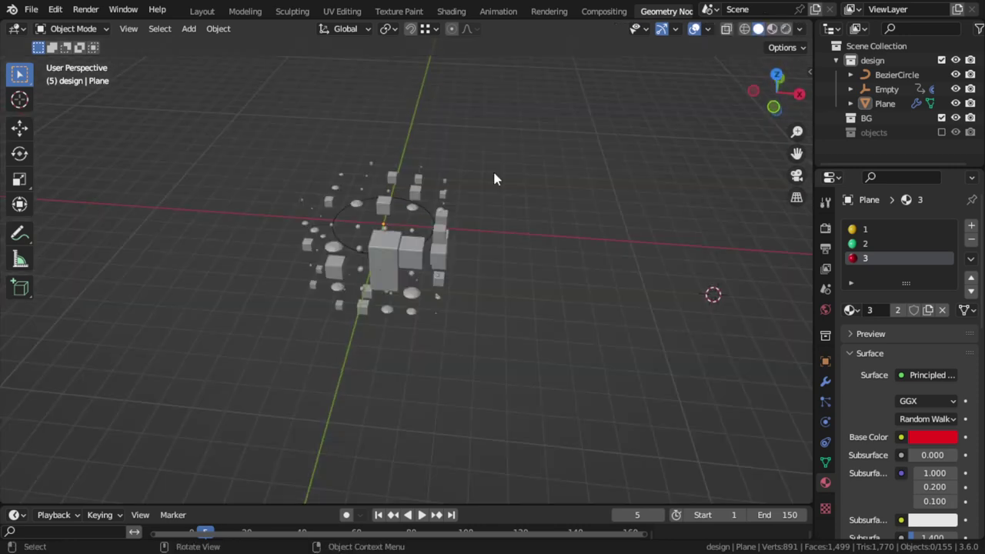
From front view, add a plane and rotate it 90° on X to stand upright.
key("KP_1")
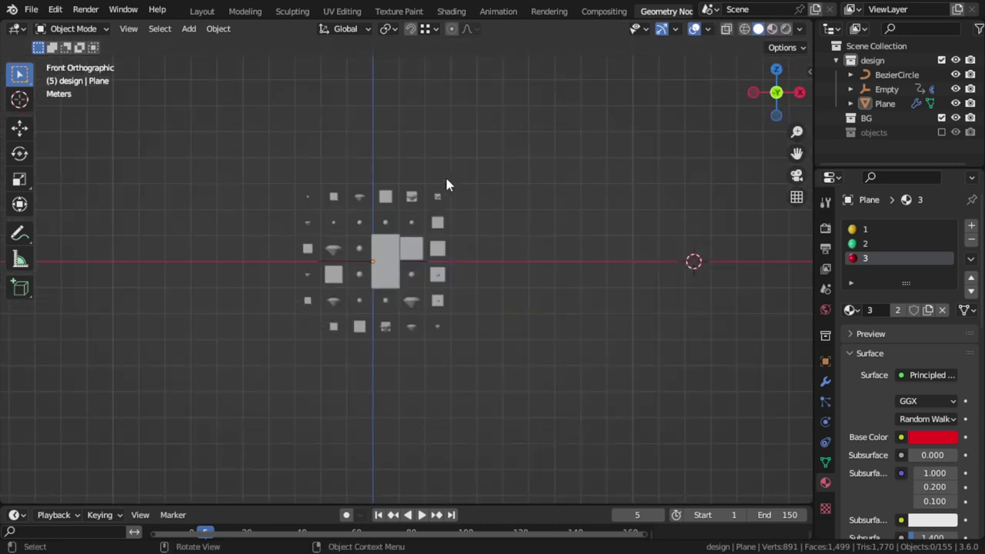
key("shift+a")
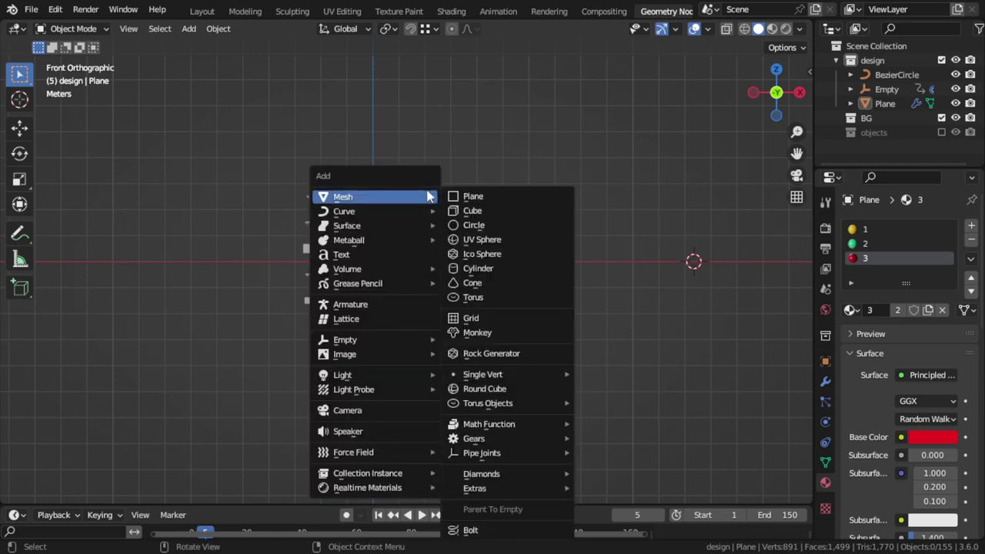
left_click(470, 197)
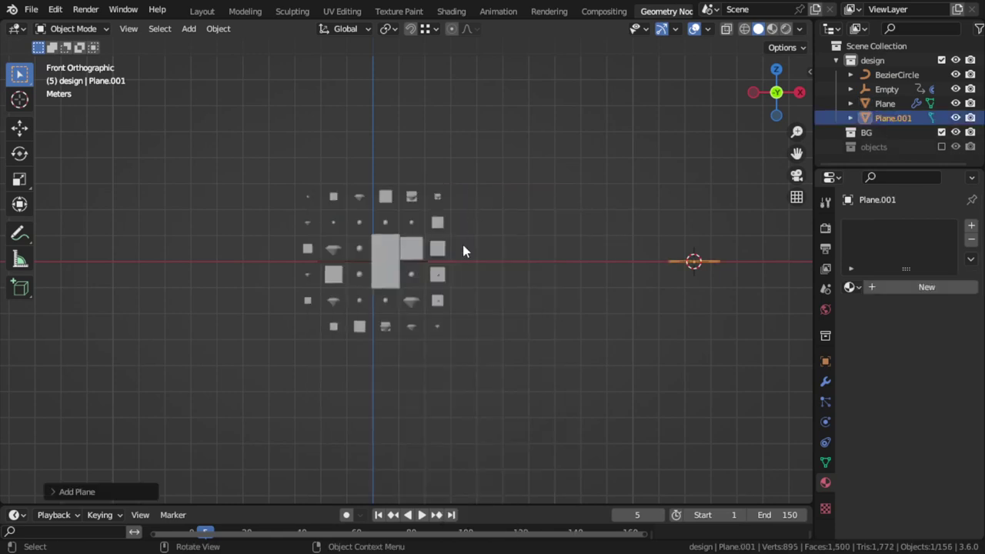
type("r")
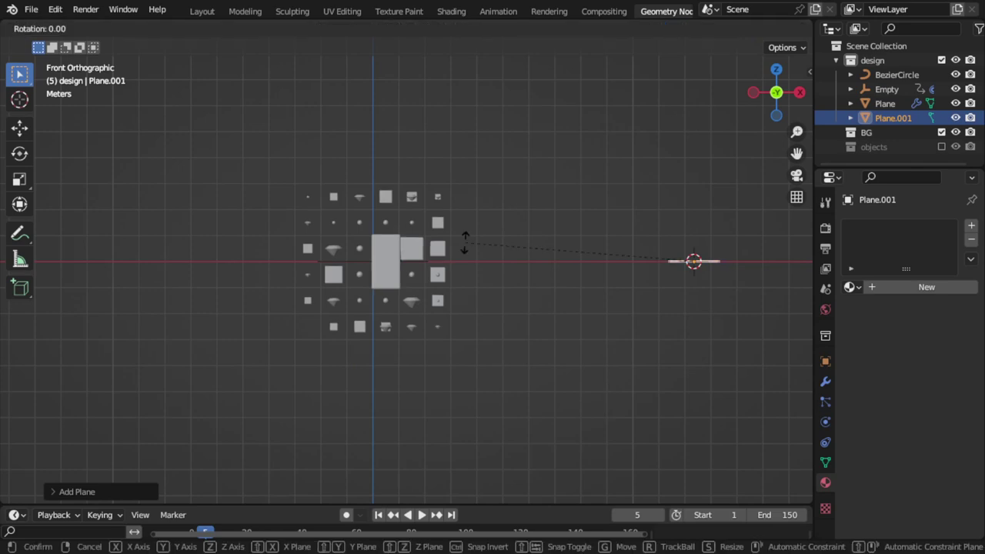
type("x90")
key("Return")
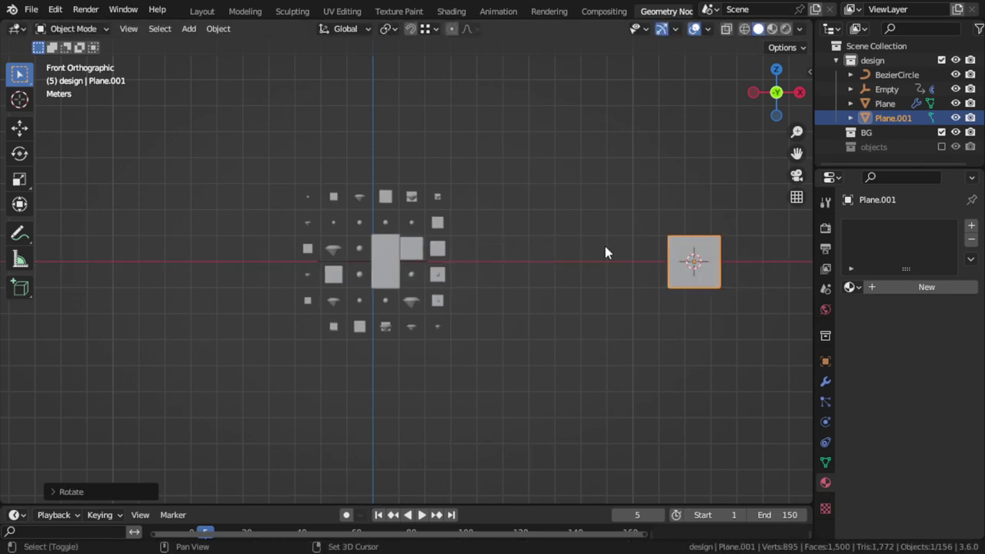
Reset the 3D cursor and snap the plane to the world origin.
key("shift+s")
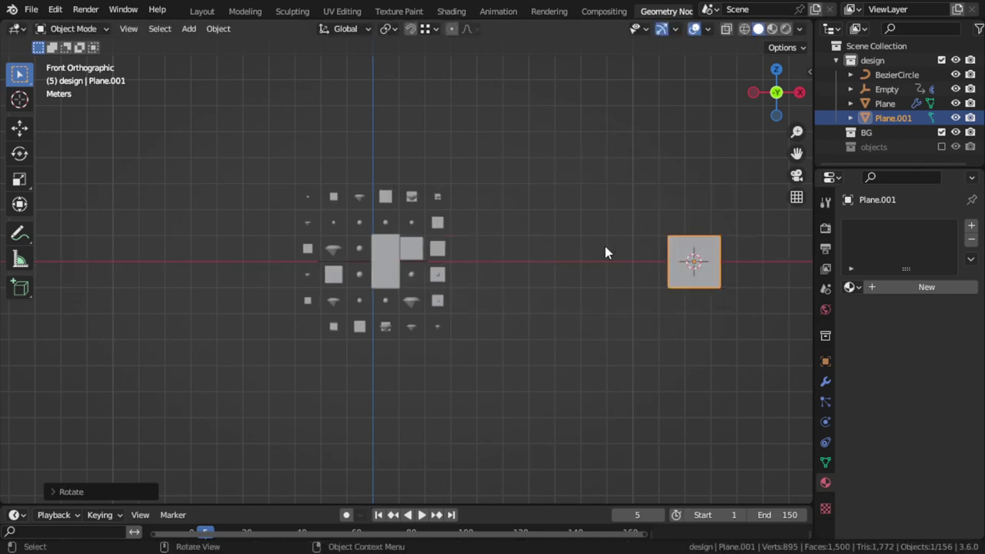
key("shift+c")
key("shift+s")
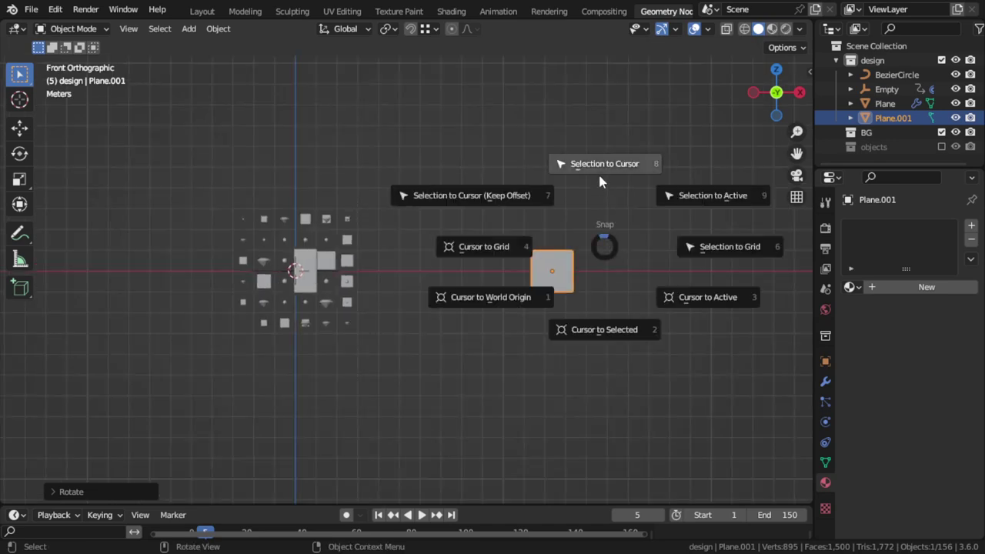
left_click(601, 166)
Scale the plane up about 10× into a large backdrop behind the scatter.
key("s")
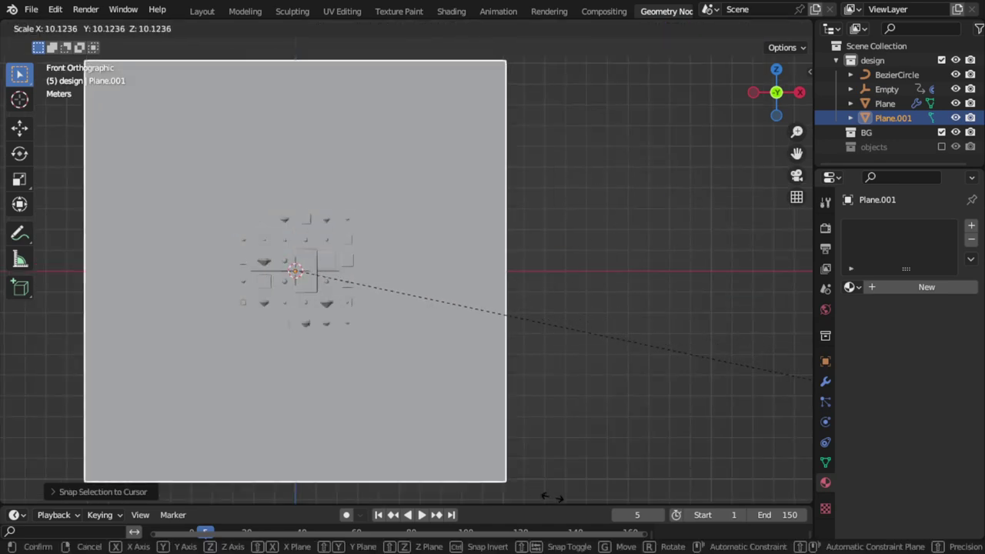
left_click(630, 62)
key("s")
left_click(493, 297)
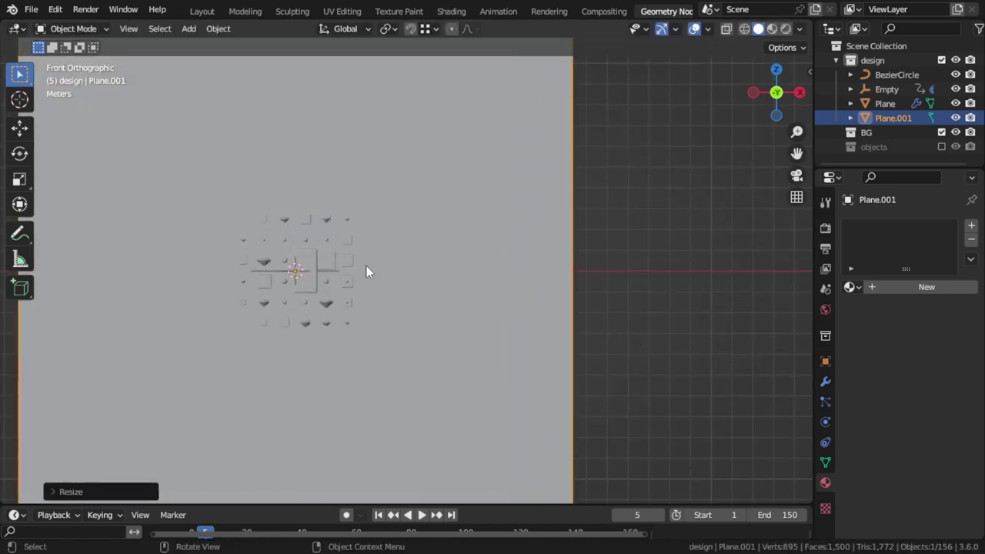
middle_click_drag(366, 266, 425, 250, "shift")
key("shift+a")
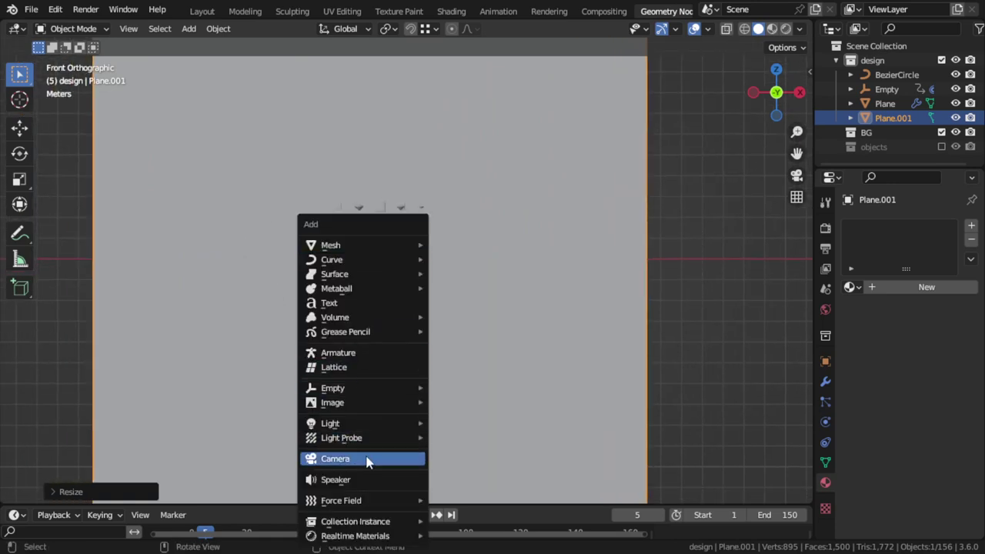
Add a camera and move it into a new collection named camera.
left_click(367, 459)
key("m")
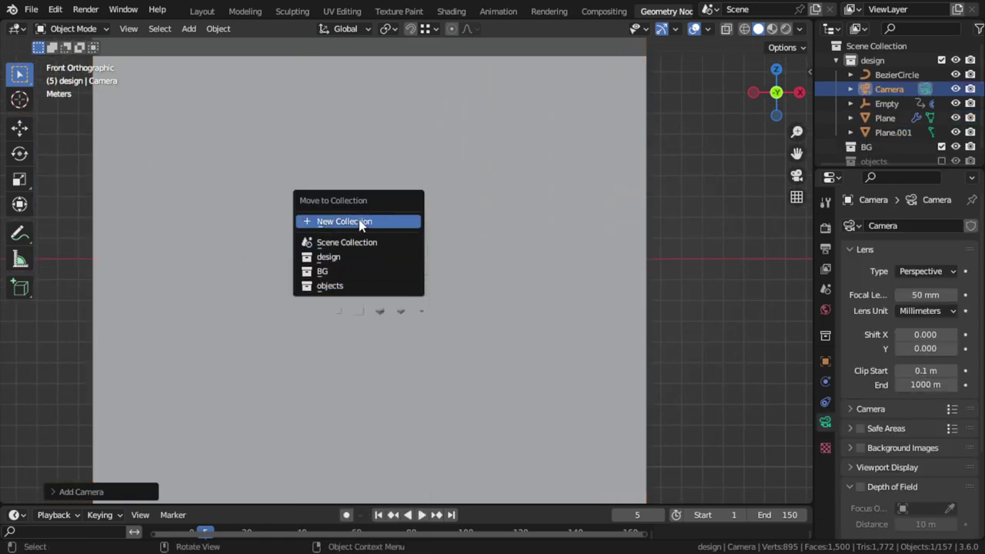
left_click(362, 223)
type("camera")
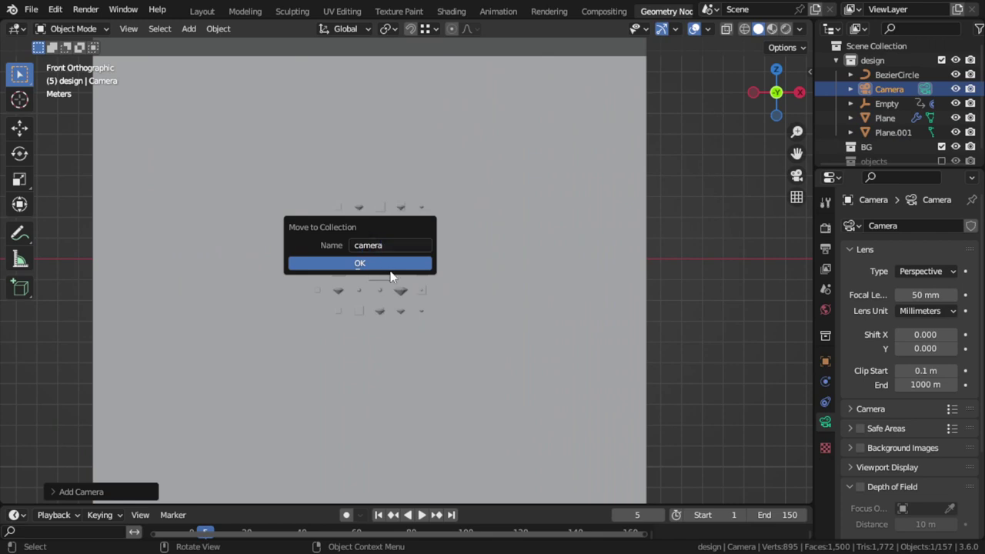
left_click(390, 267)
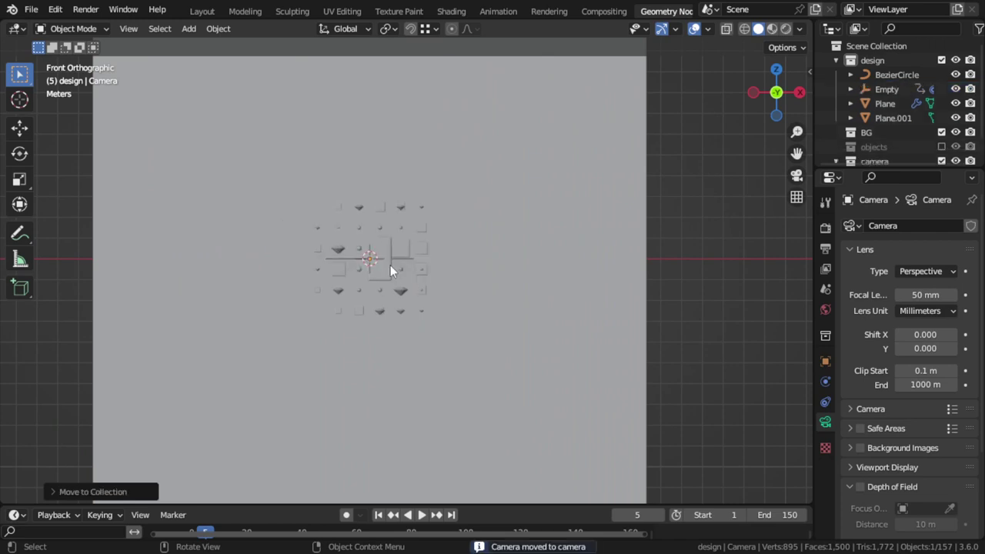
Move the backdrop Plane.001 into the camera collection.
left_click(520, 220)
key("m")
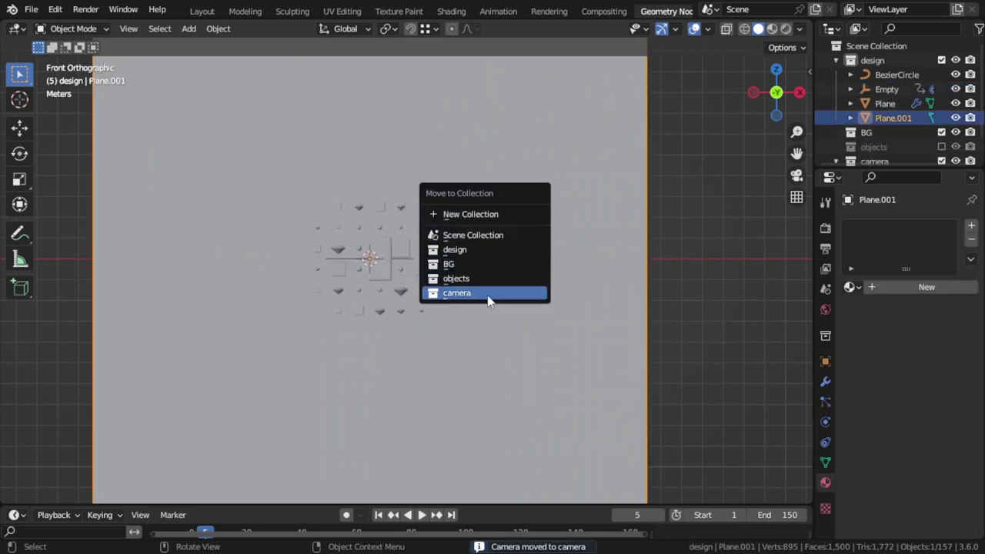
left_click(488, 293)
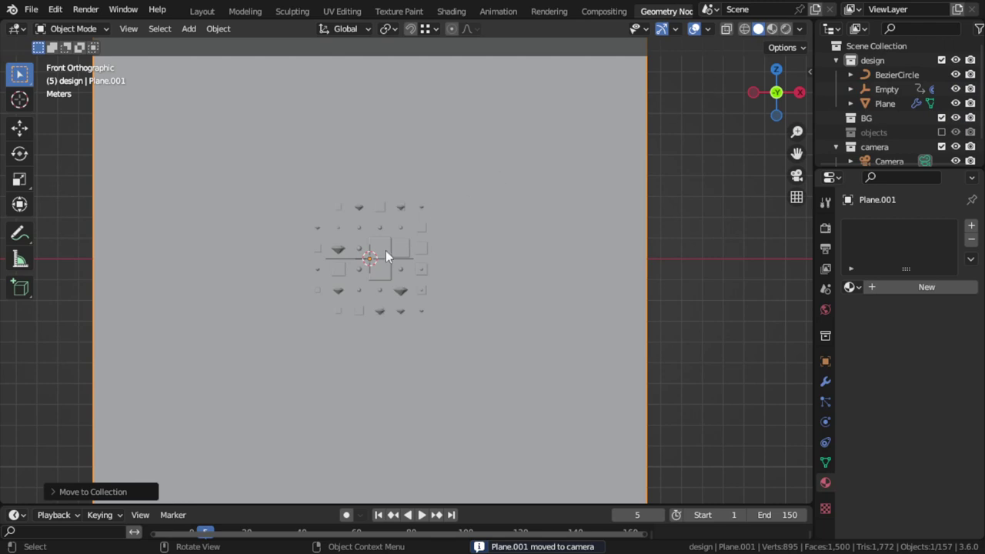
In top view, push the backdrop plane back along Y behind the scatter.
key("KP_7")
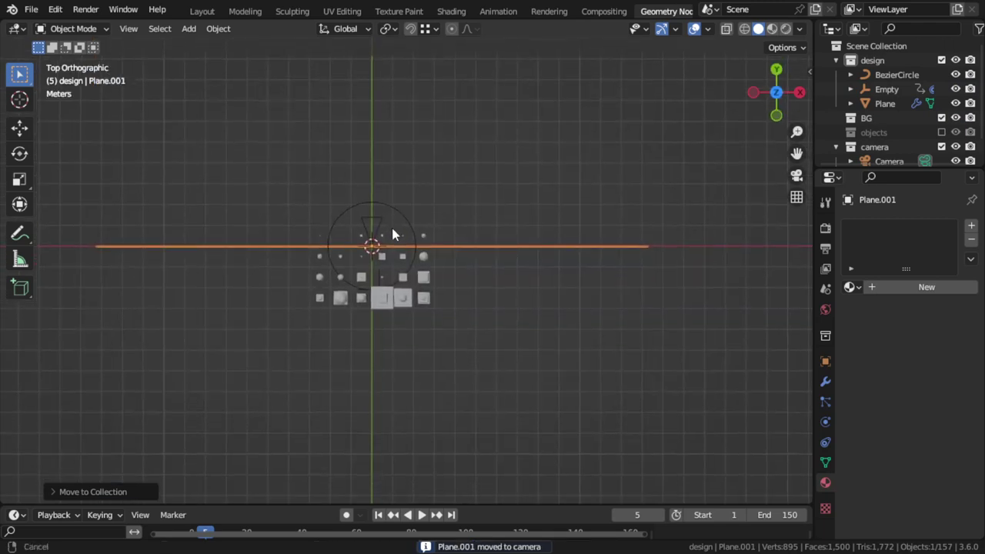
scroll(392, 238, "up", 1)
key("g")
key("y")
left_click(407, 163)
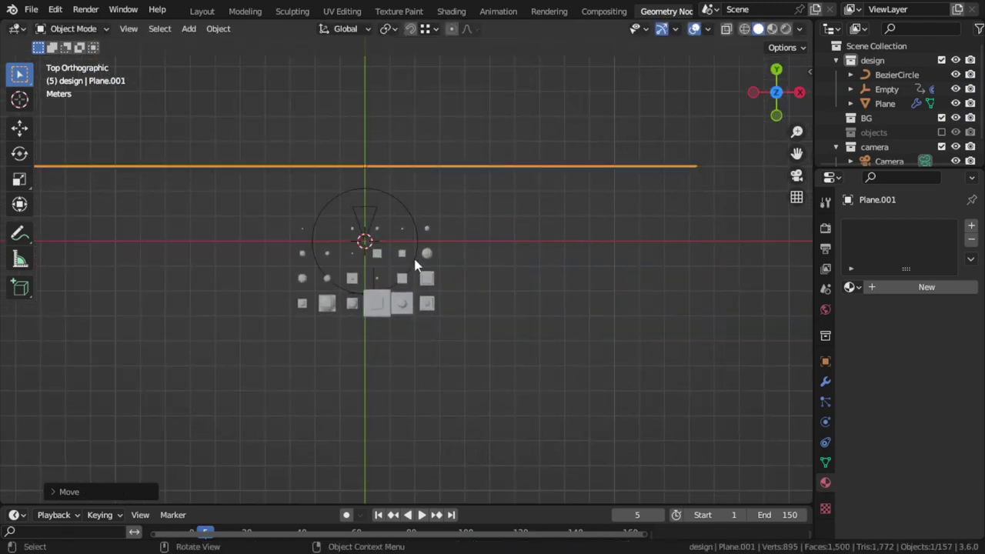
scroll(416, 292, "down", 2)
Check the new layout from the front and side views.
mouse_move(415, 292)
middle_mouse_down("shift")
mouse_move(371, 248)
mouse_move(313, 217)
middle_mouse_up("shift")
key("KP_1")
key("KP_3")
key("shift+a")
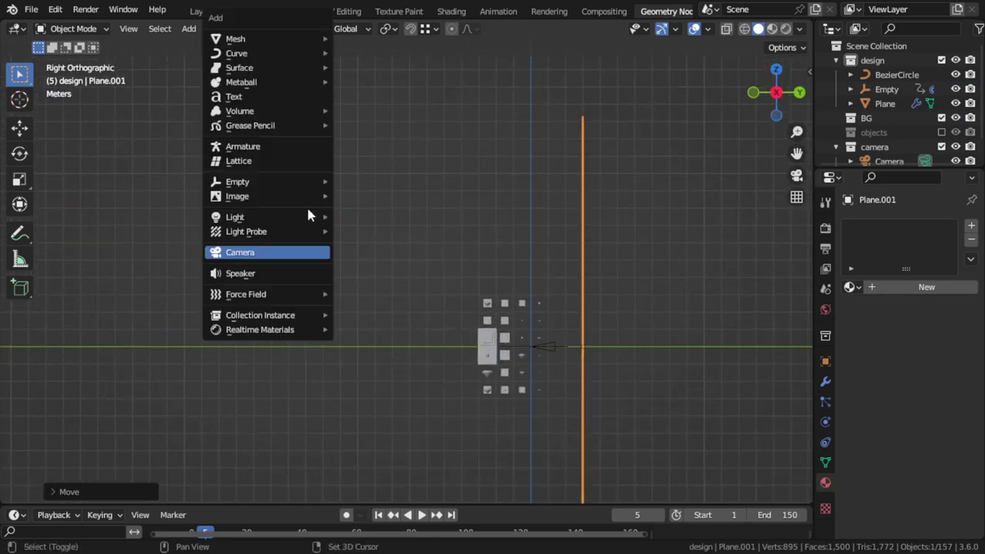
mouse_move(235, 217)
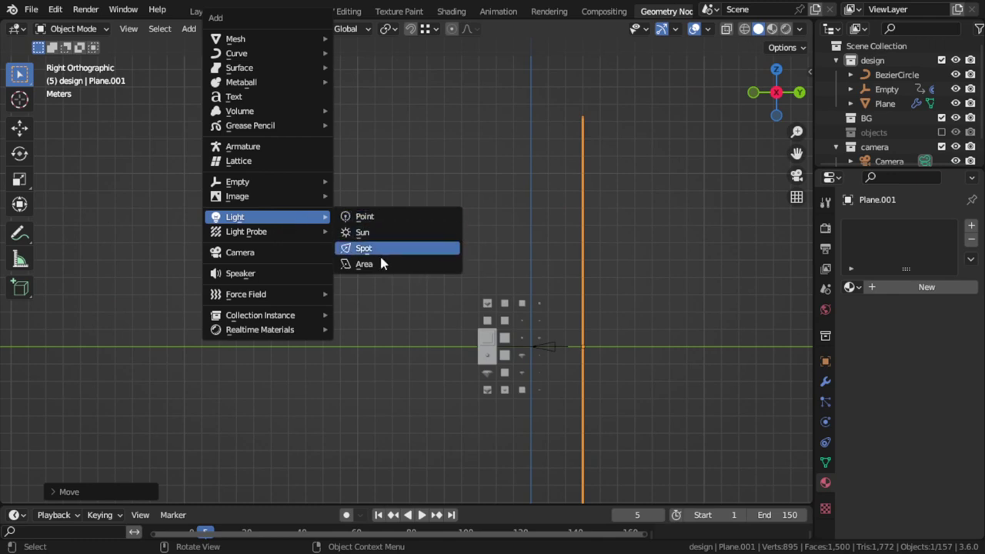
Add an area light, tilt and raise it, and give it 2000 W power and 4 m size.
left_click(380, 263)
key("r")
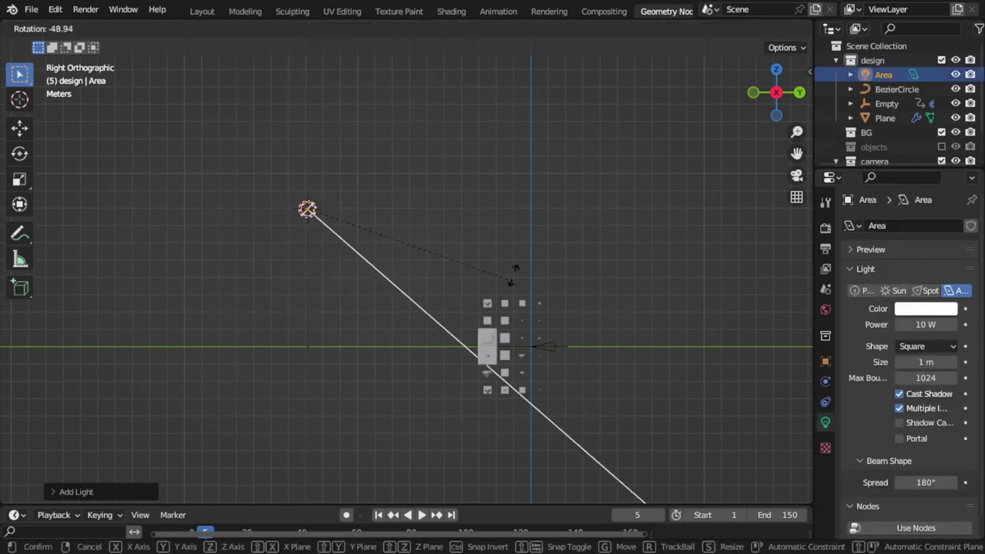
left_click(478, 277)
key("g")
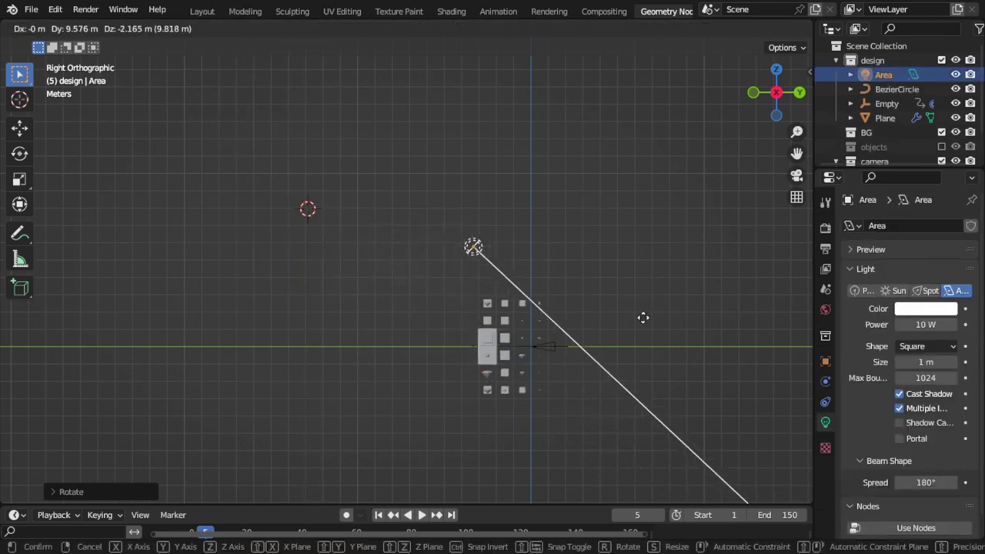
left_click(639, 330)
key("r")
left_click(571, 369)
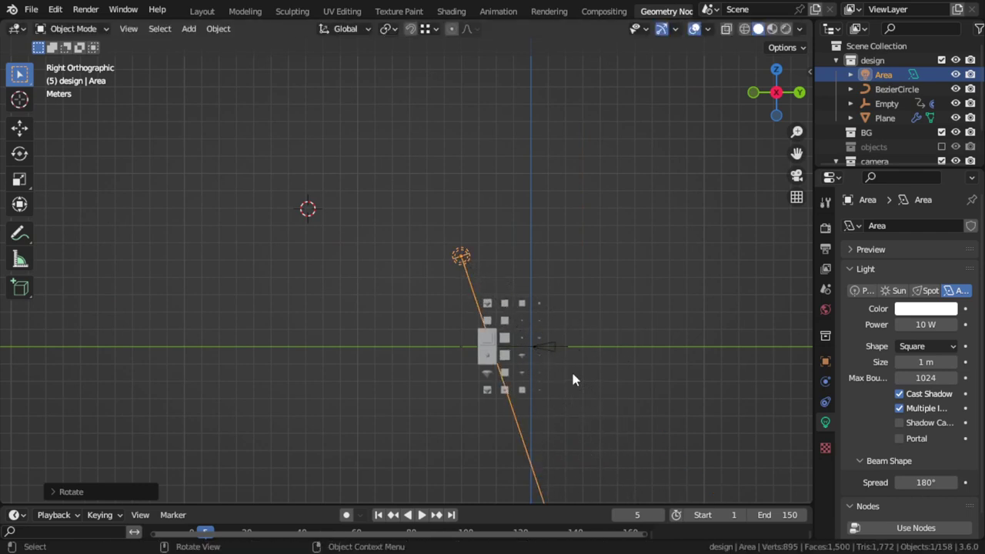
key("g")
left_click(558, 301)
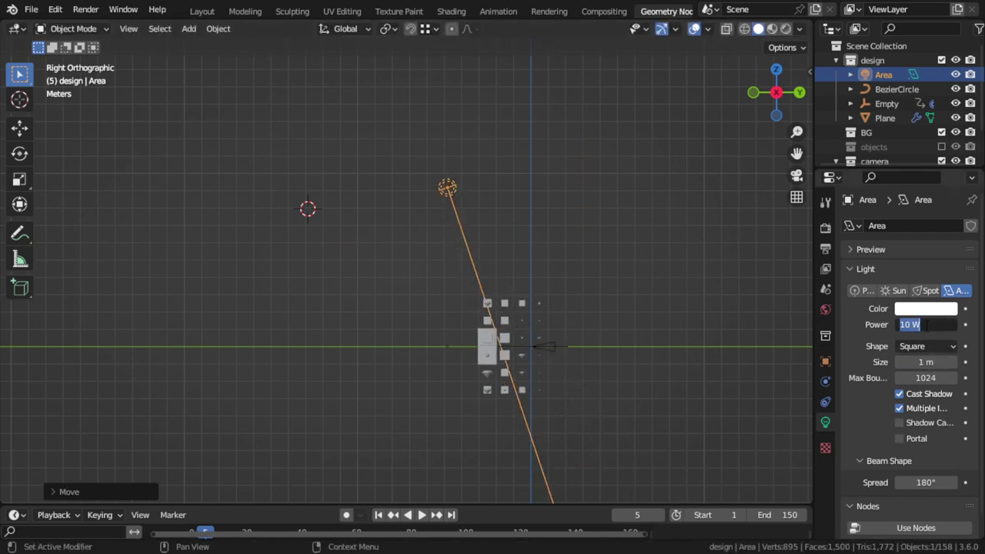
left_click(925, 324)
type("2000")
key("Return")
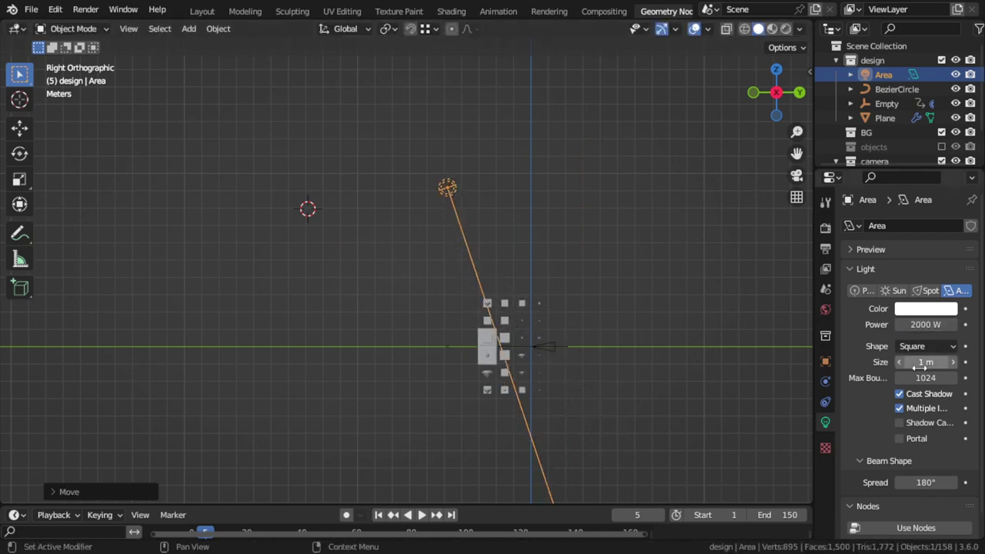
type("4")
key("Return")
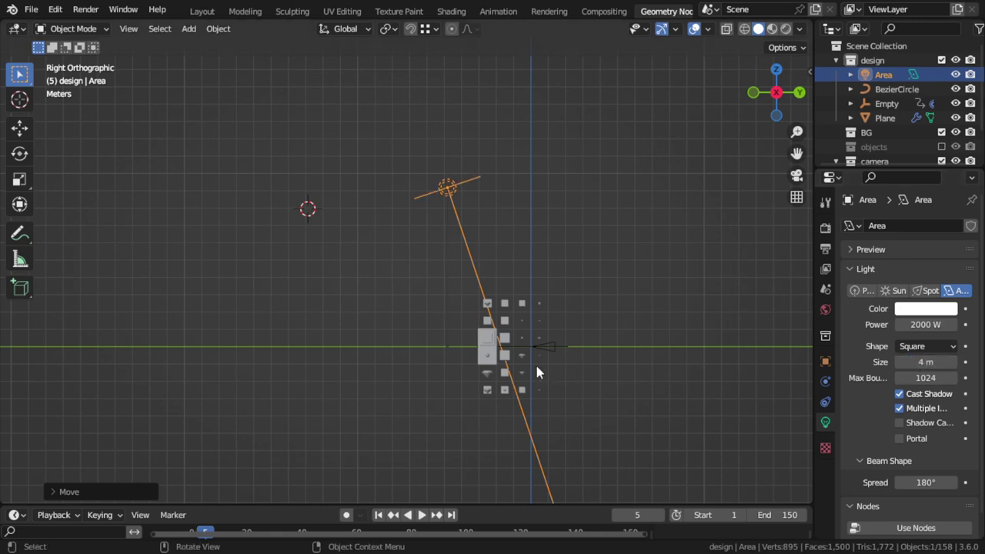
From top view, place the area light below-left of the shapes and angle it at them.
key("KP_7")
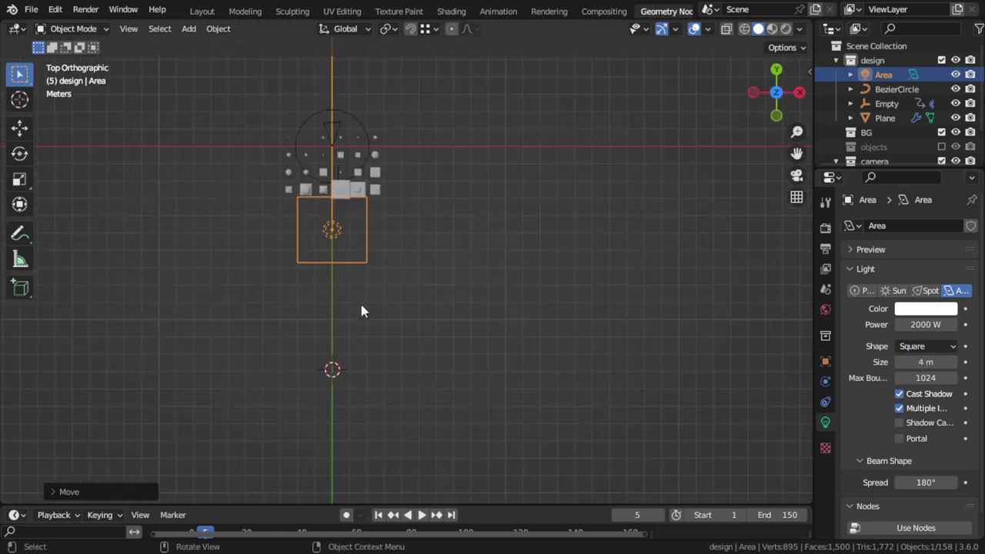
middle_click_drag(362, 311, 385, 352, "shift")
scroll(369, 311, "down", 2)
key("g")
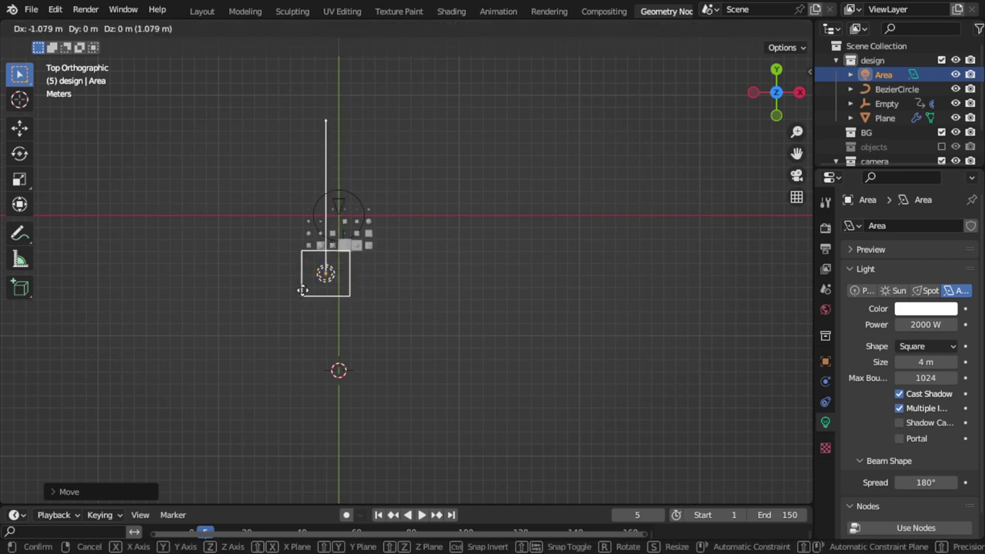
left_click(279, 287)
key("r")
left_click(441, 293)
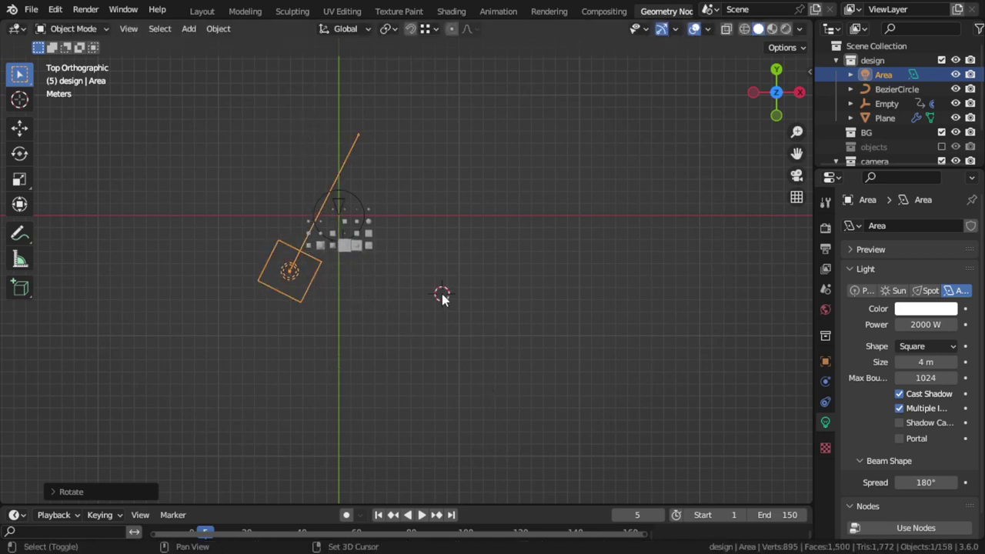
key("shift+a")
Add a spot light and tilt it to point down at the shapes from the front.
left_click(509, 325)
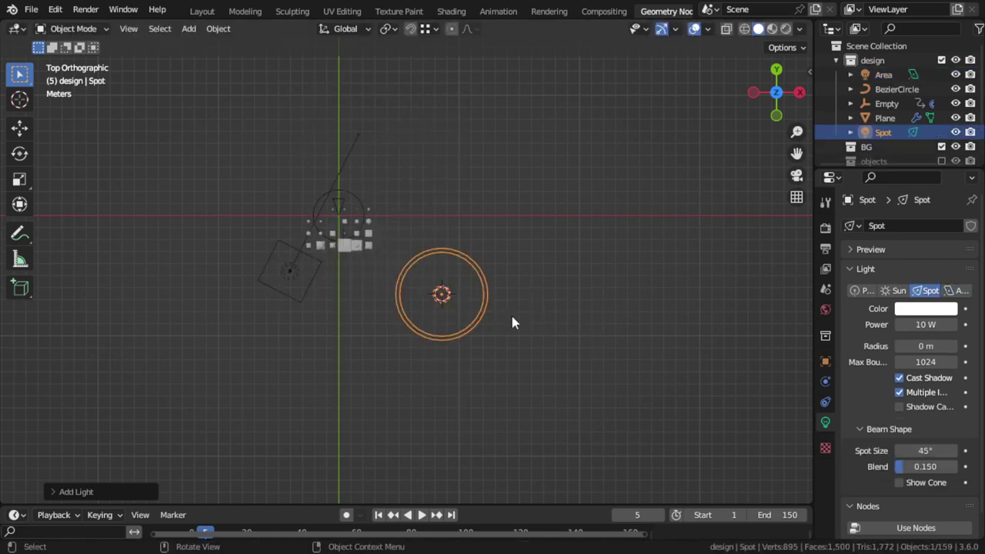
key("KP_1")
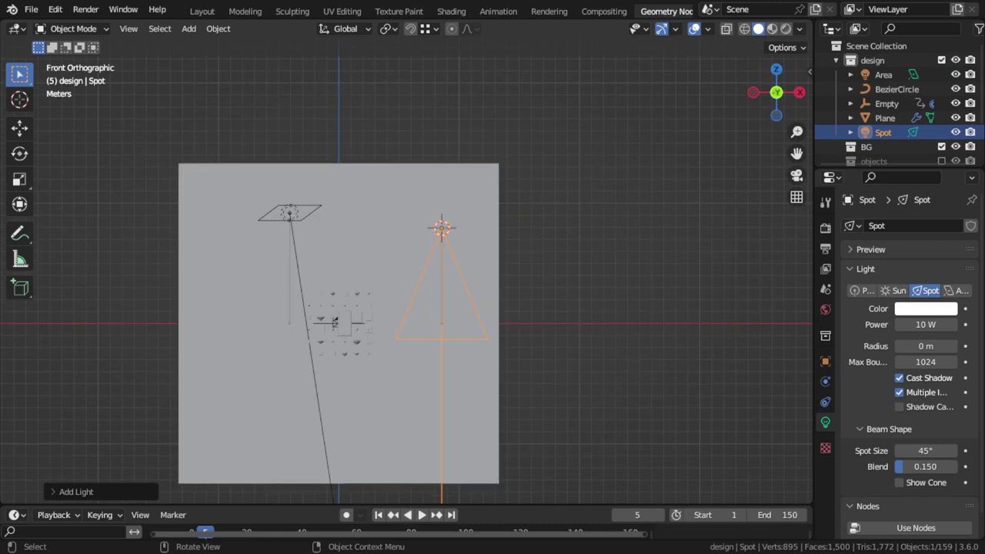
key("r")
key("Return")
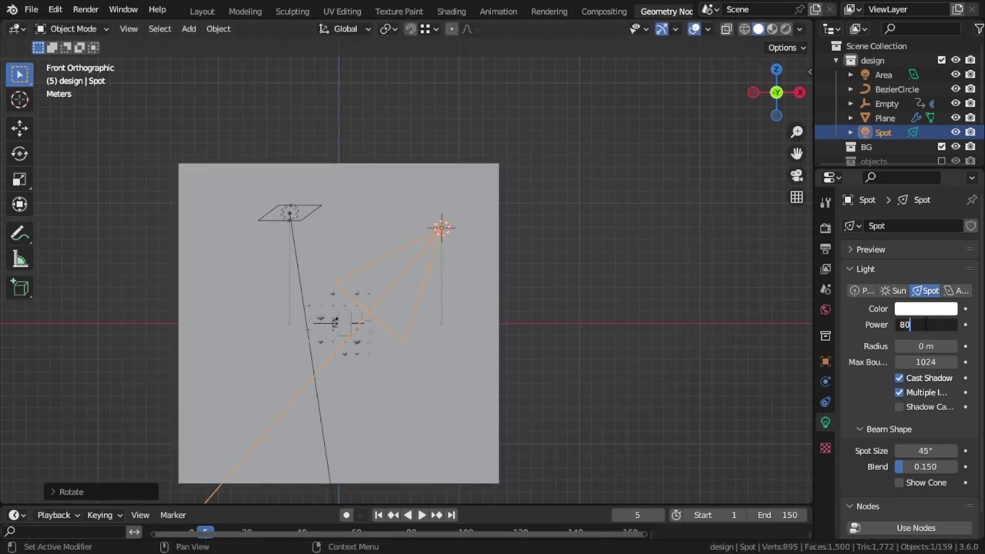
Give the spot 8000 W power, 5 m radius and an 80° beam, then align the camera to the front view.
key("Return")
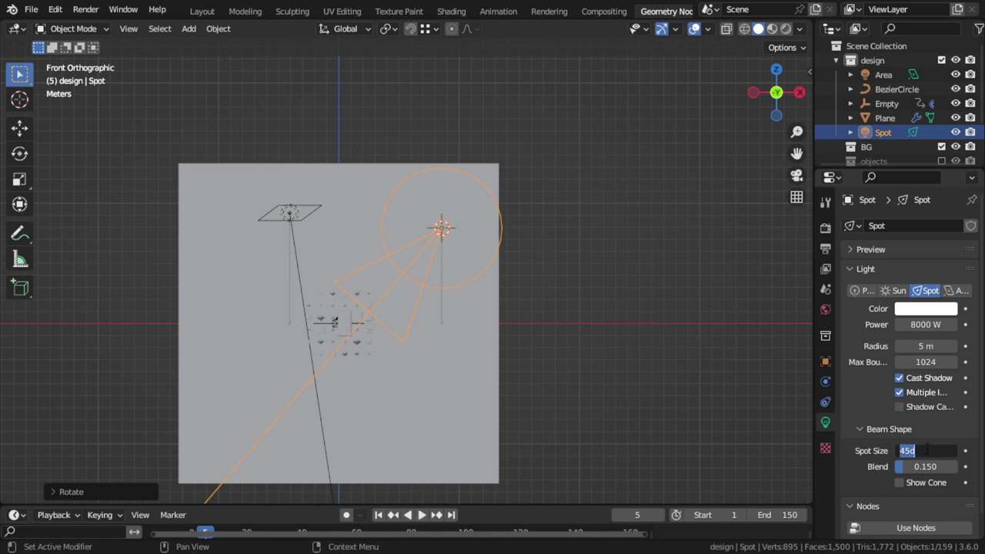
type("80")
key("Return")
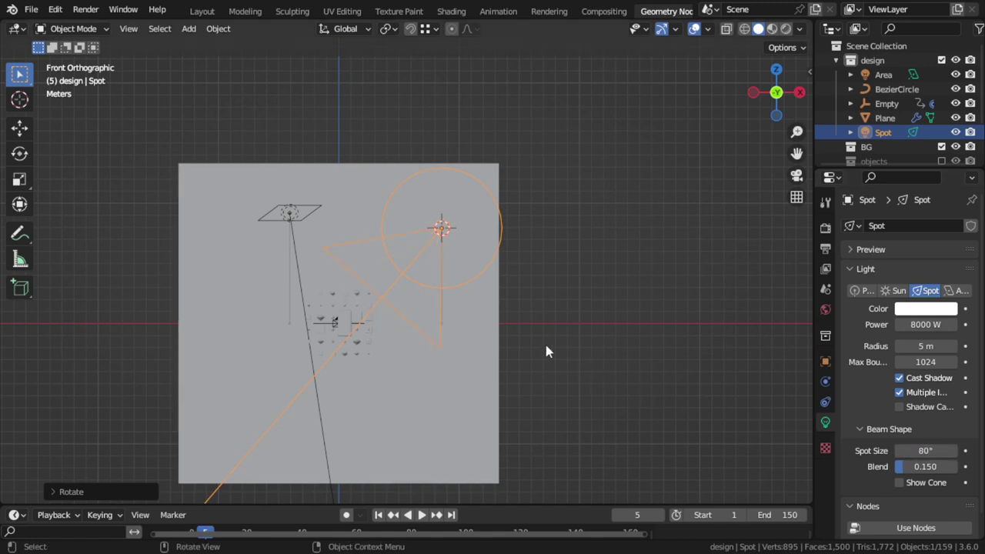
key("KP_0")
key("KP_0")
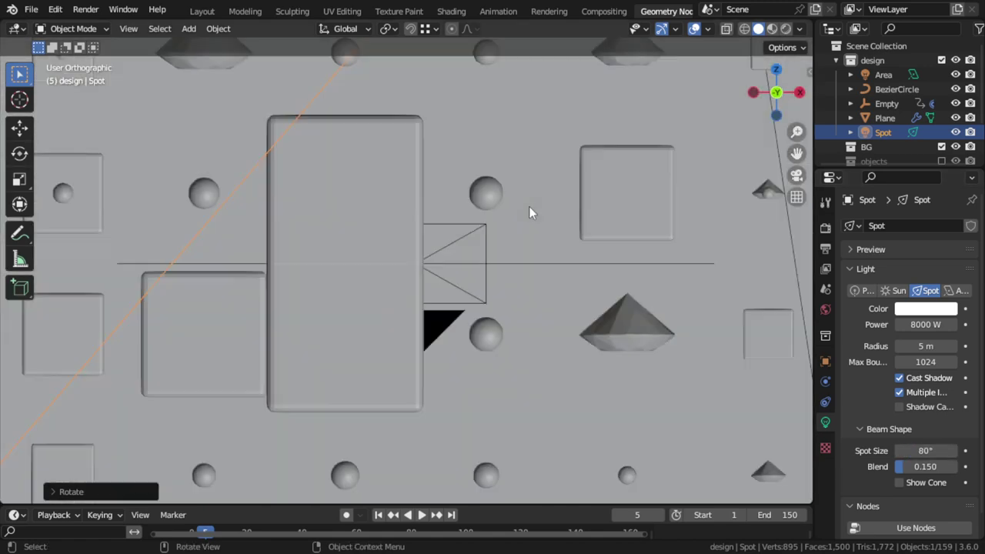
key("ctrl+alt+KP_0")
Lock the camera to the view, zoom it in so the shapes fill the frame, and switch to Rendered shading.
key("n")
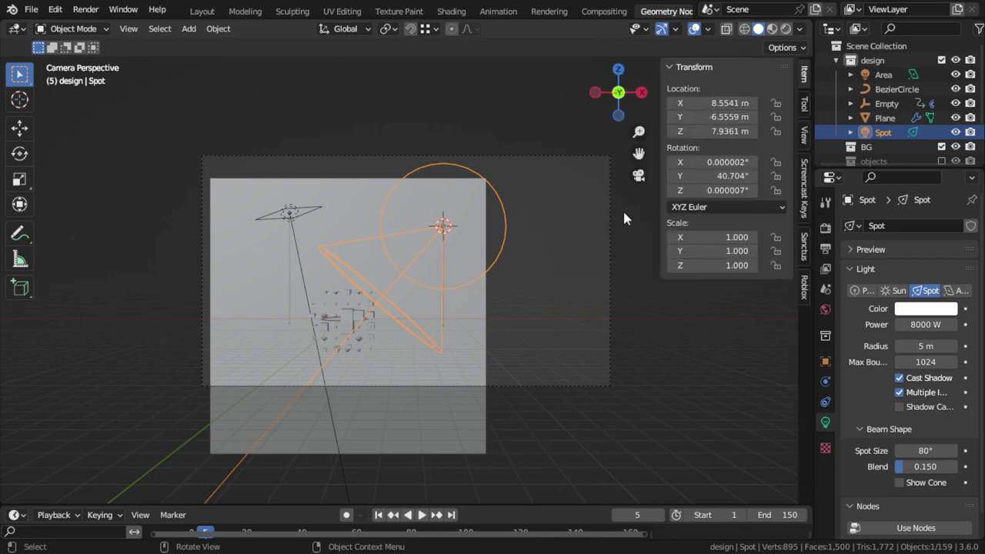
left_click(805, 135)
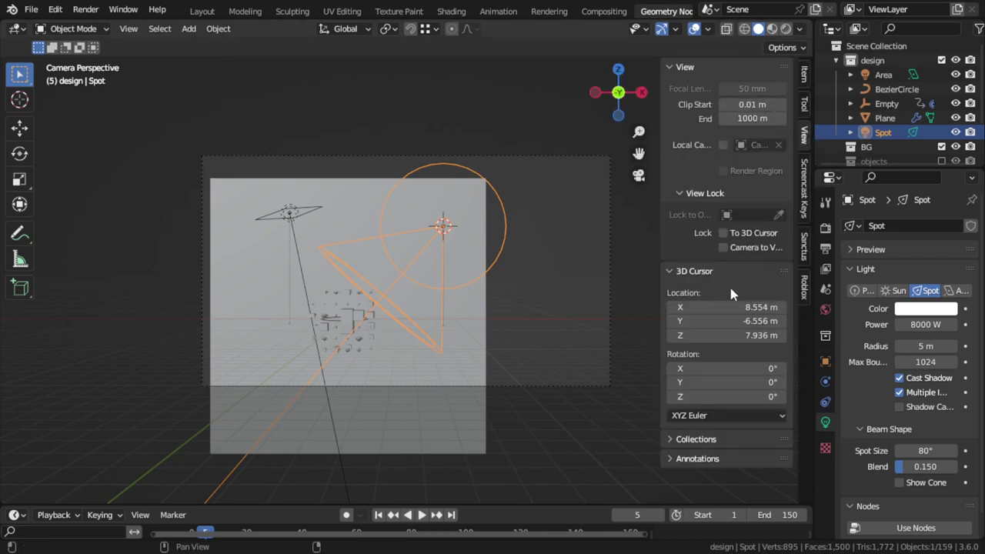
key("n")
mouse_move(347, 277)
middle_mouse_down("ctrl")
mouse_move(461, 219)
mouse_move(470, 204)
middle_mouse_up("ctrl")
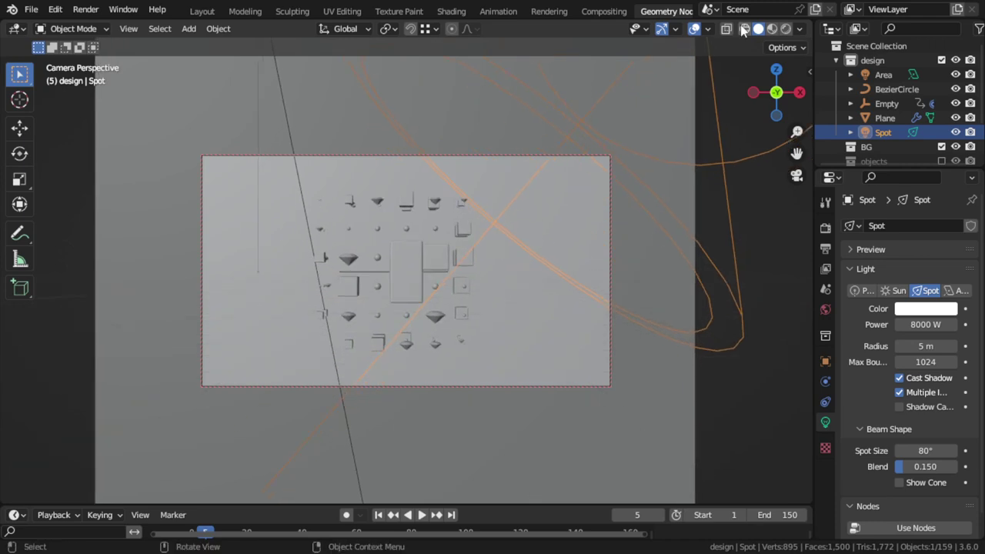
left_click(785, 29)
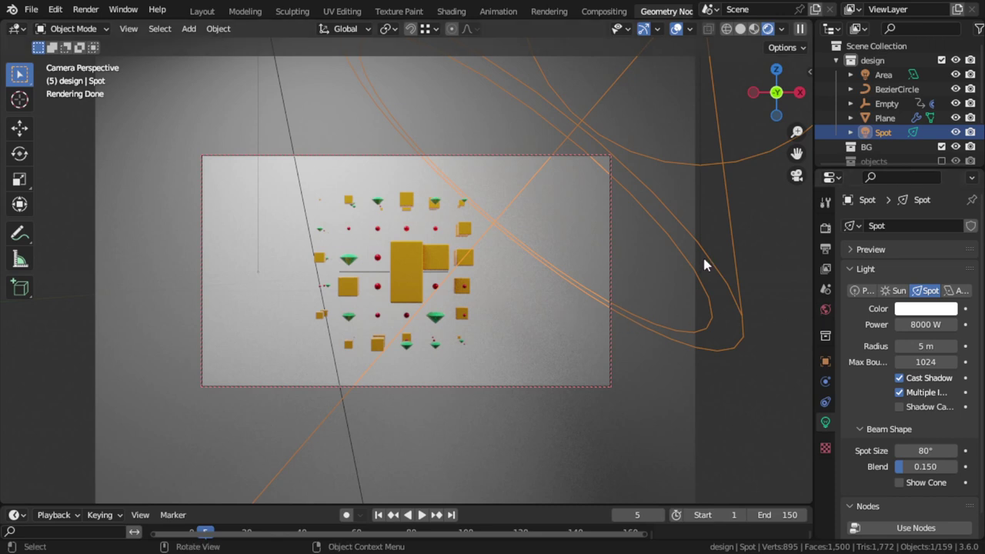
Move the Area and Spot lights into the camera collection.
left_click(882, 75, "ctrl")
key("m")
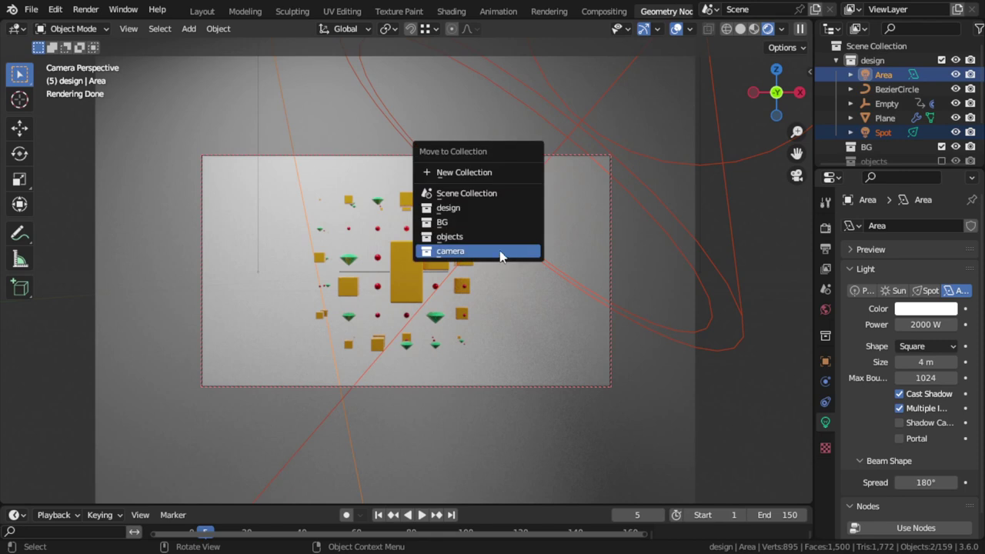
left_click(501, 254)
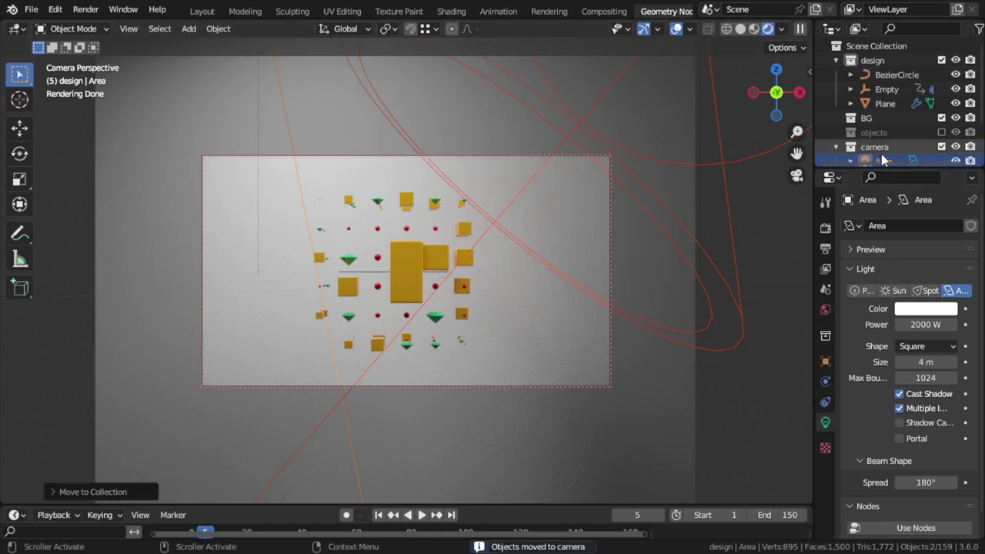
Set the camera's focal length to 80 mm and fine-tune the framing.
scroll(883, 144, "down", 3)
left_click(889, 123)
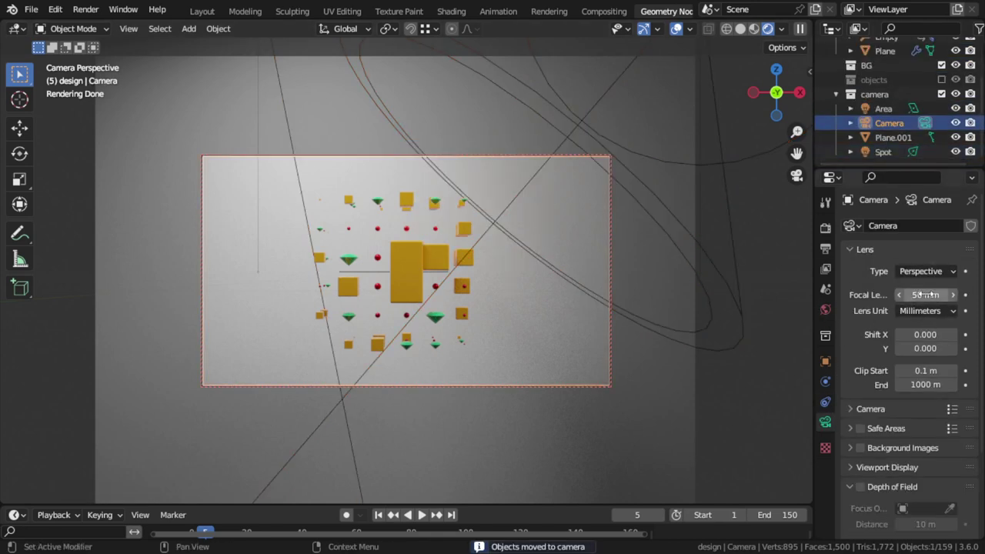
type("80")
key("Return")
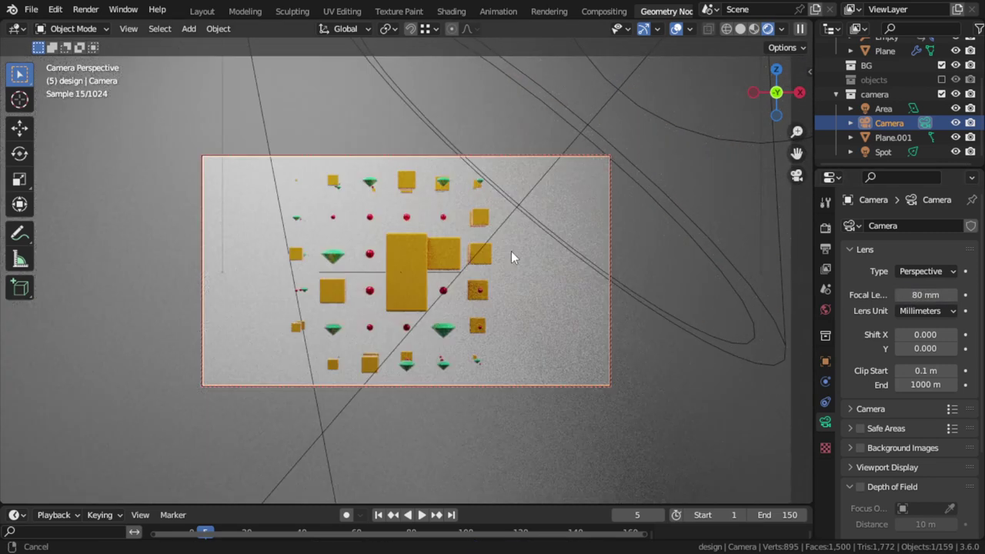
middle_click_drag(511, 251, 512, 250, "ctrl")
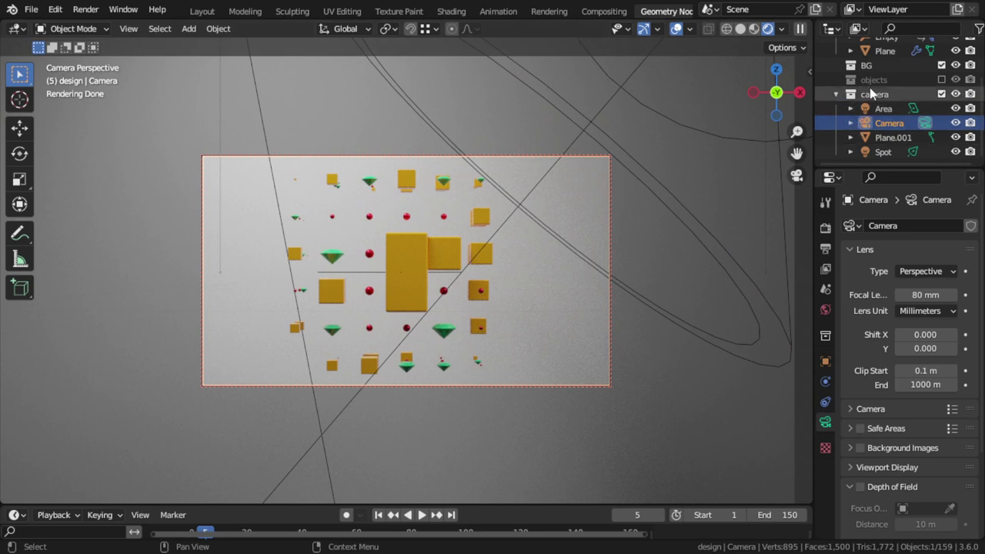
scroll(885, 100, "up", 3)
Try X-axis rotations on the scatter objects and the Plane, cancelling each attempt.
left_click_drag(882, 75, 881, 103)
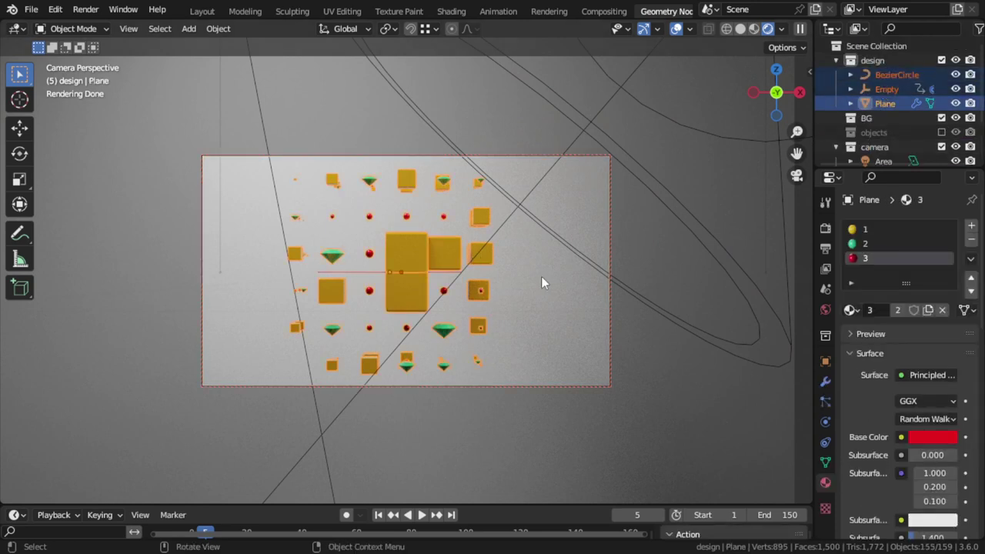
key("r")
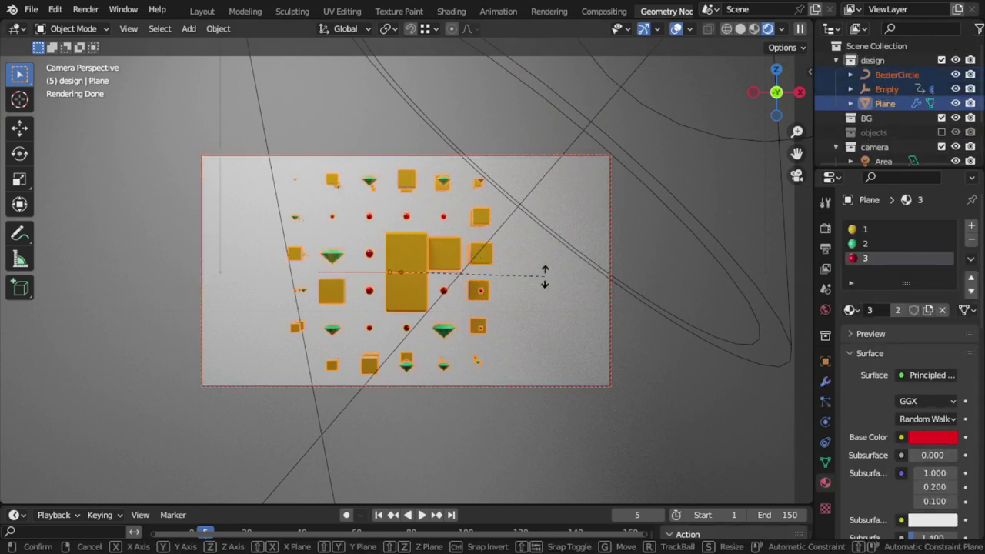
key("x")
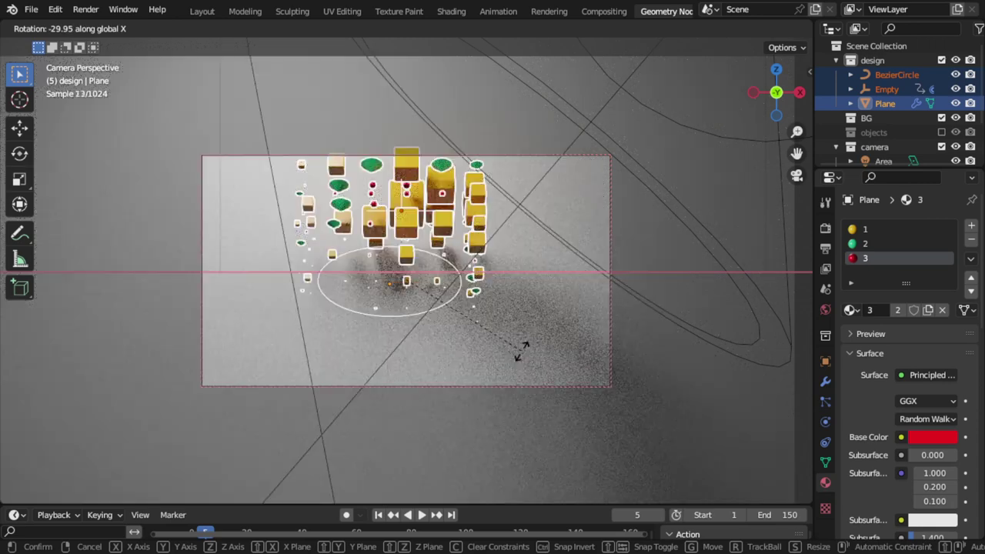
key("Escape")
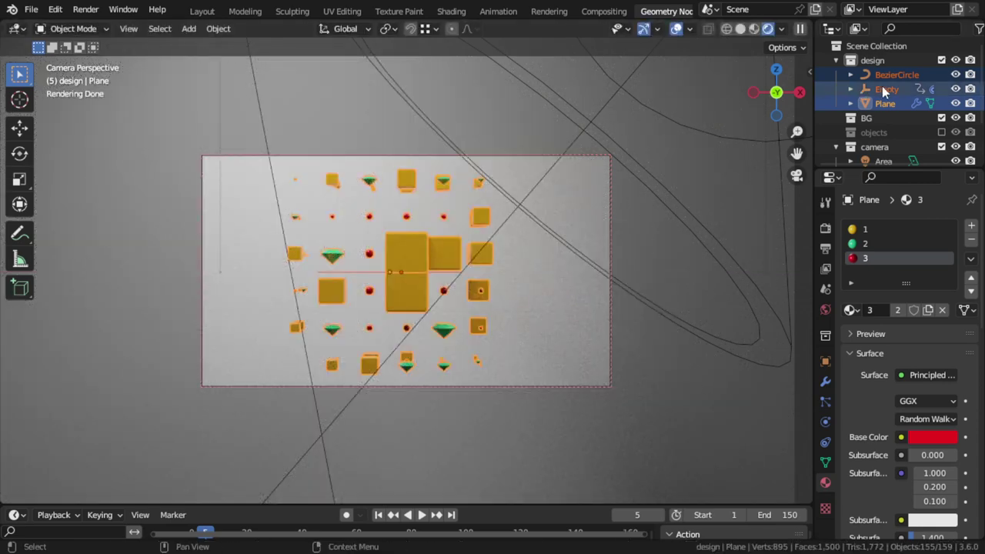
left_click(886, 88)
left_click(896, 74)
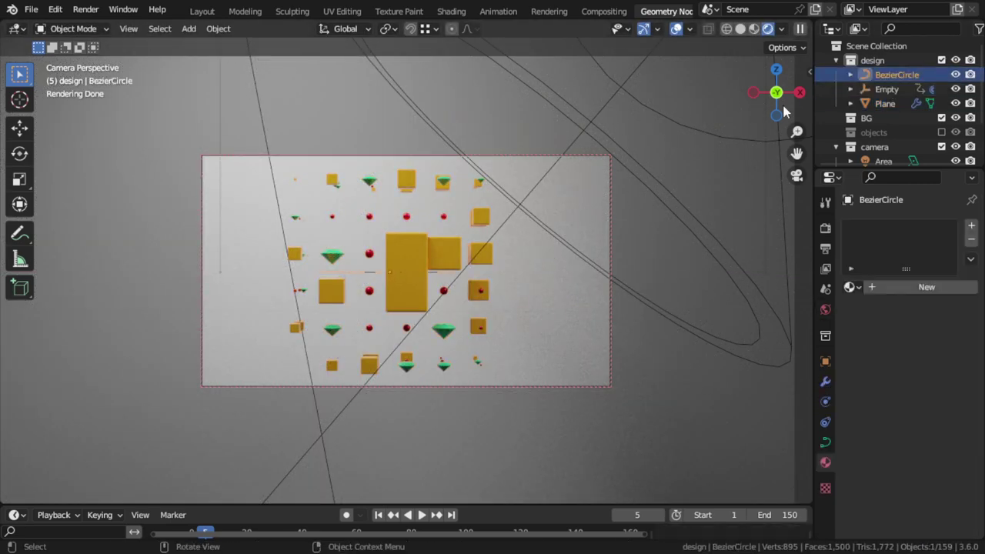
left_click(885, 103)
key("r")
key("x")
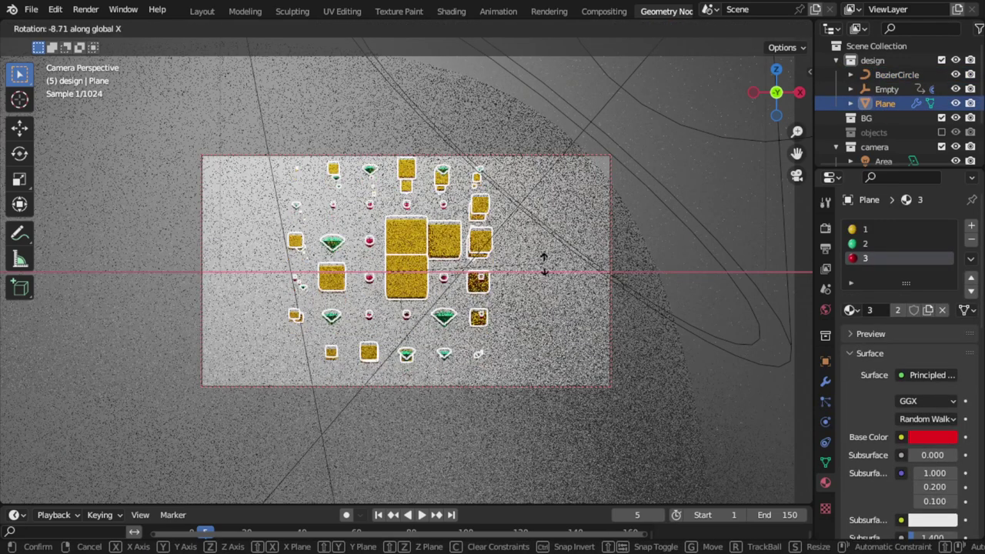
key("Escape")
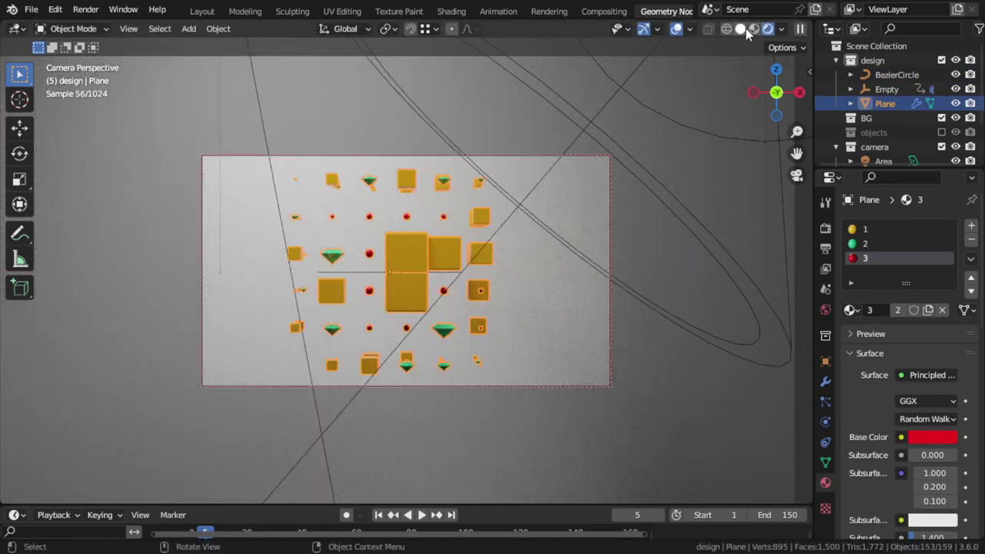
In solid shading with the camera collection excluded, select all and tumble the objects from the front view.
left_click(746, 28)
left_click(942, 146)
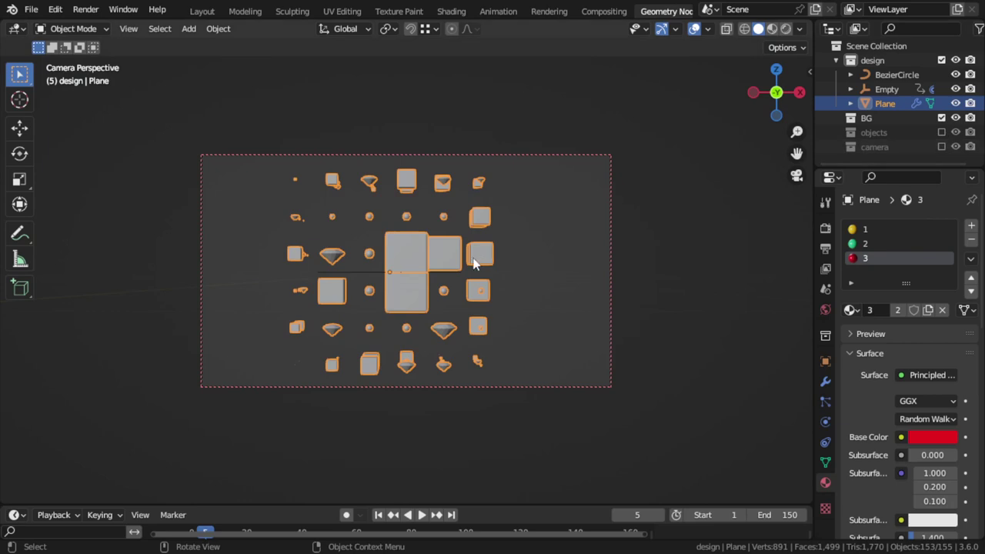
key("KP_1")
key("a")
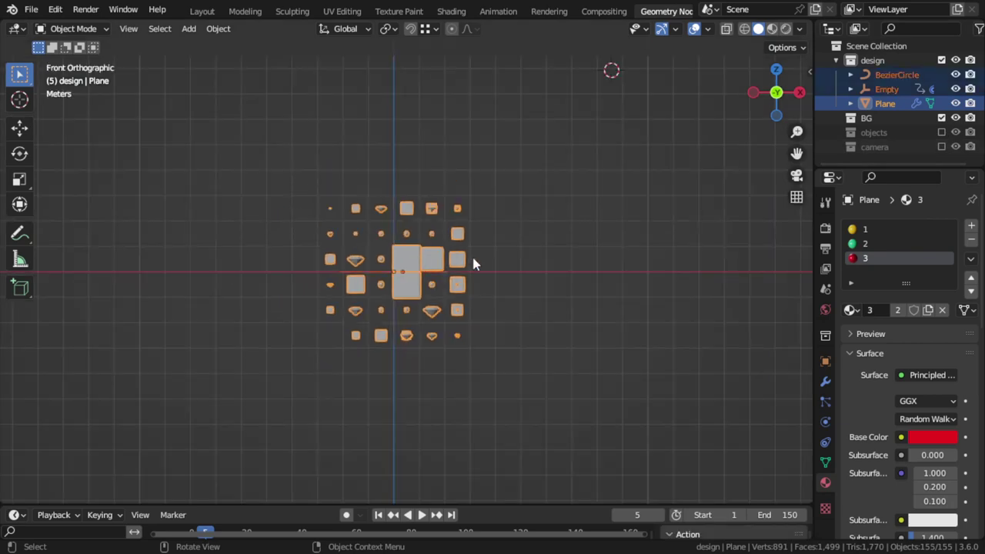
key("r")
key("r")
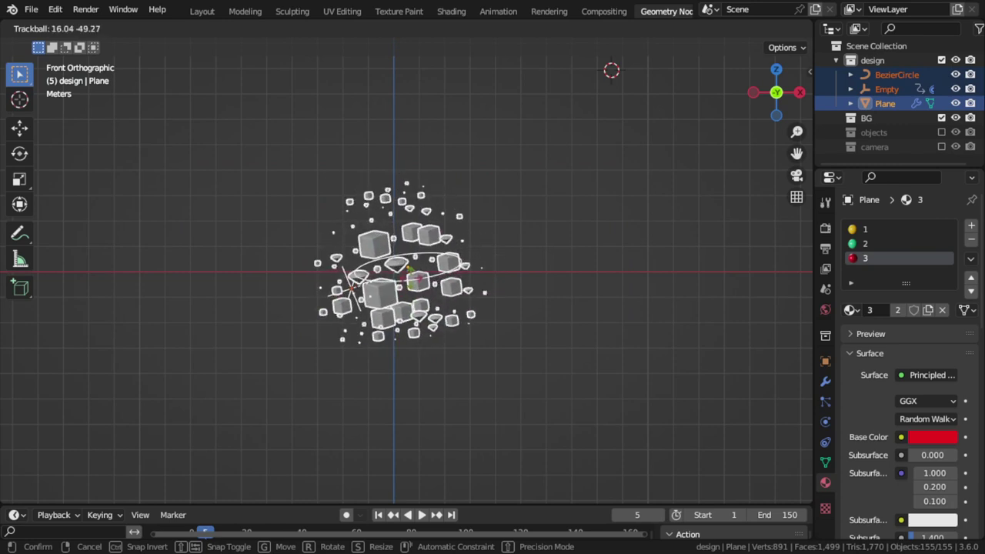
left_click(410, 283)
Play the animation through the camera, previewing it rendered with the camera collection re-enabled, then return to solid shading.
key("alt+a")
left_click(420, 517)
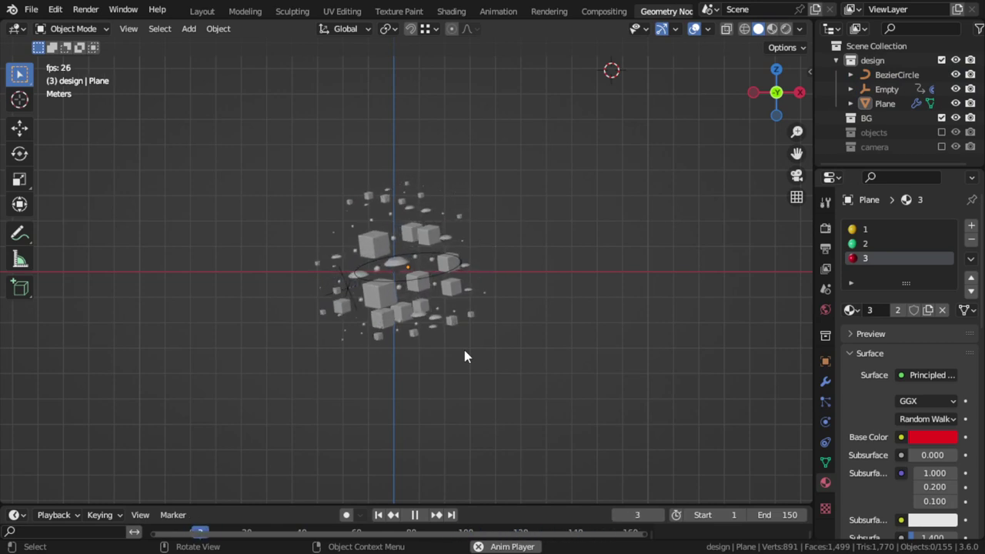
key("KP_0")
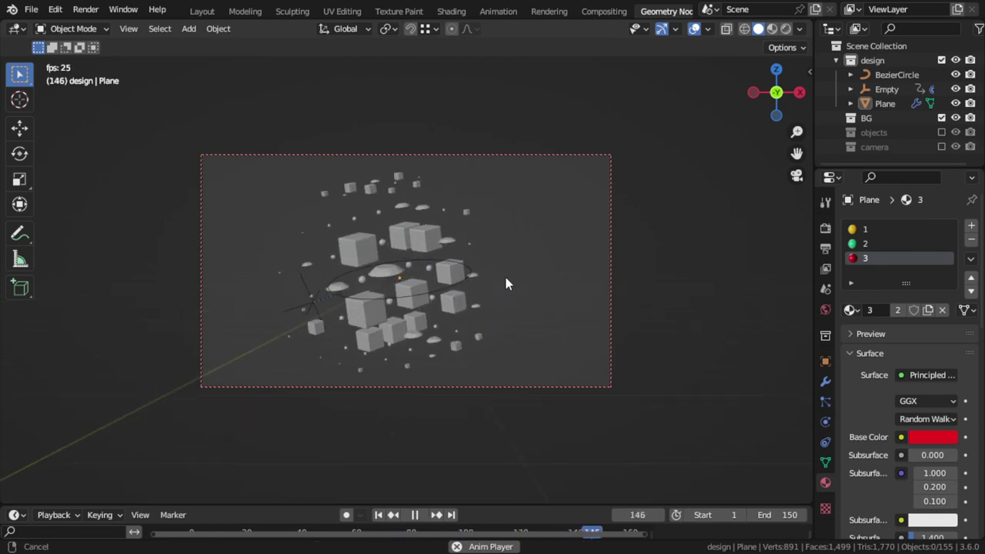
left_click(786, 29)
left_click(941, 147)
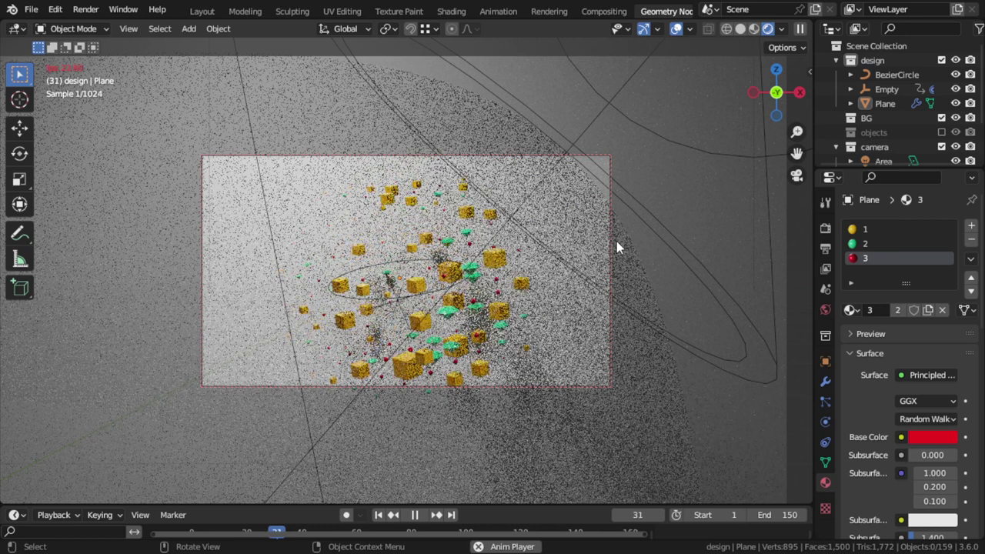
left_click(741, 31)
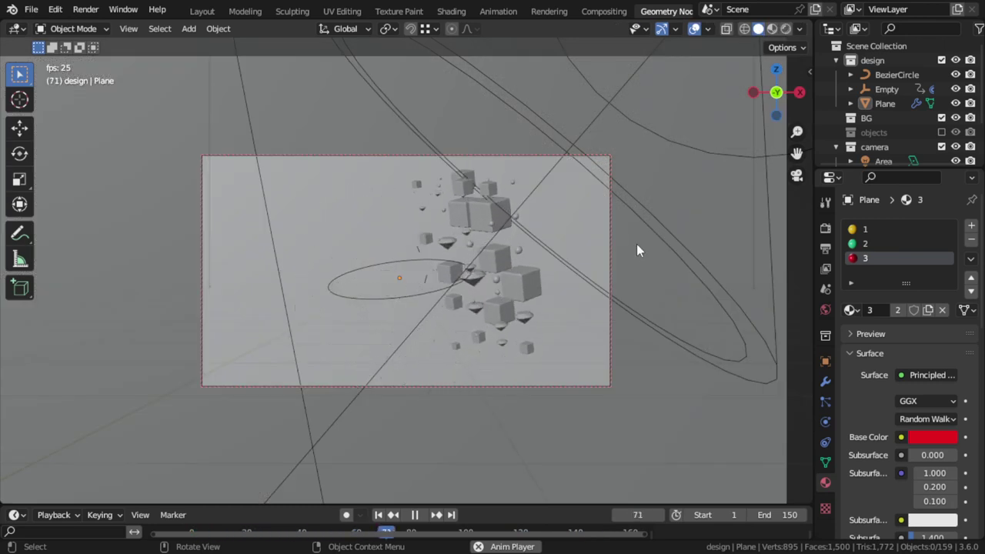
Set the render Max Samples to 300 and save the file.
left_click(826, 247)
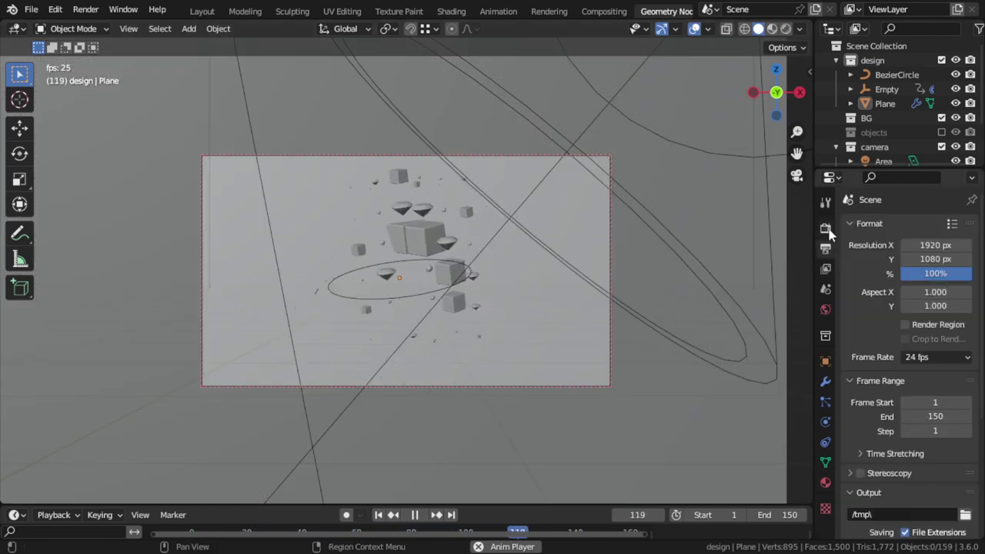
left_click(826, 229)
left_click(946, 438)
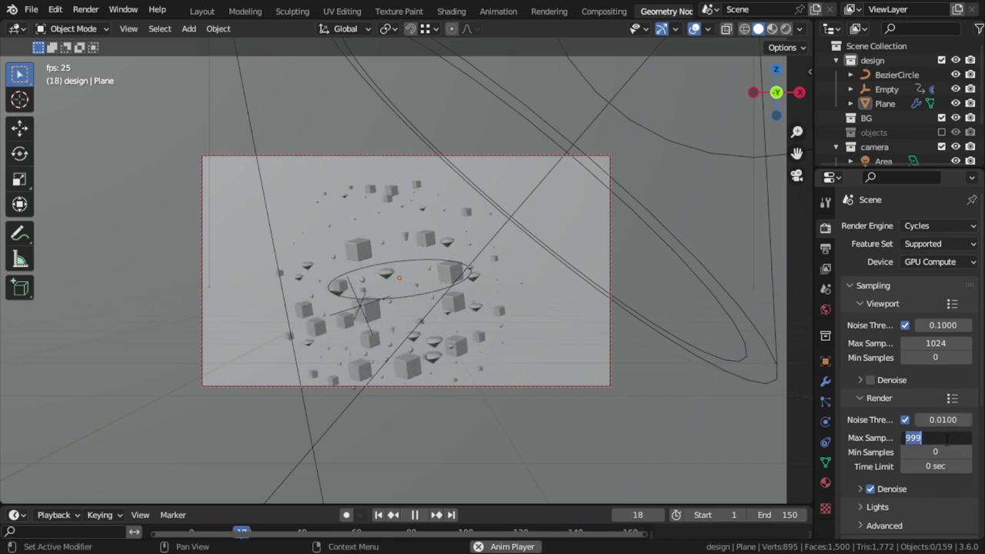
type("0")
key("Return")
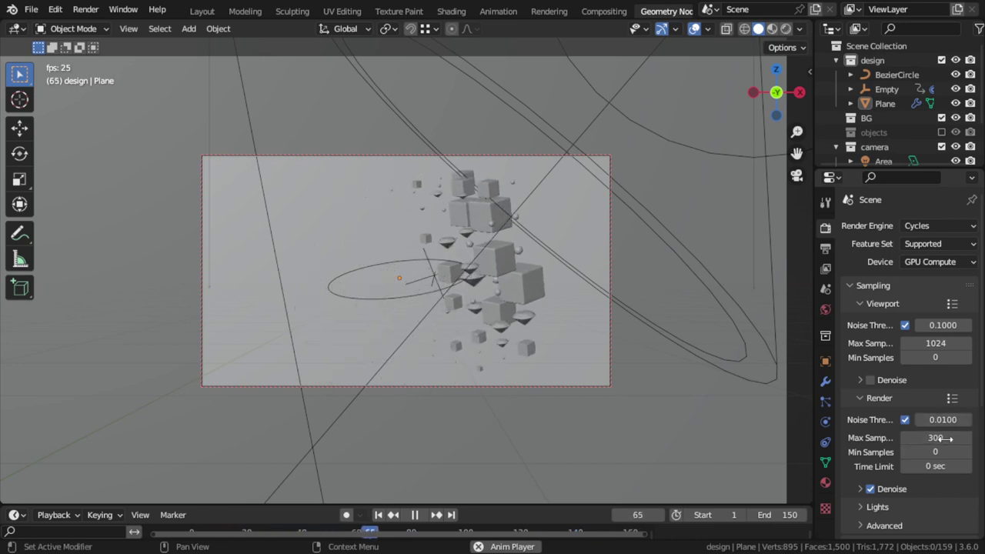
key("ctrl+s")
Set Light Paths bounces to 4 total and 3 for diffuse, glossy, transmission and volume.
left_click(826, 249)
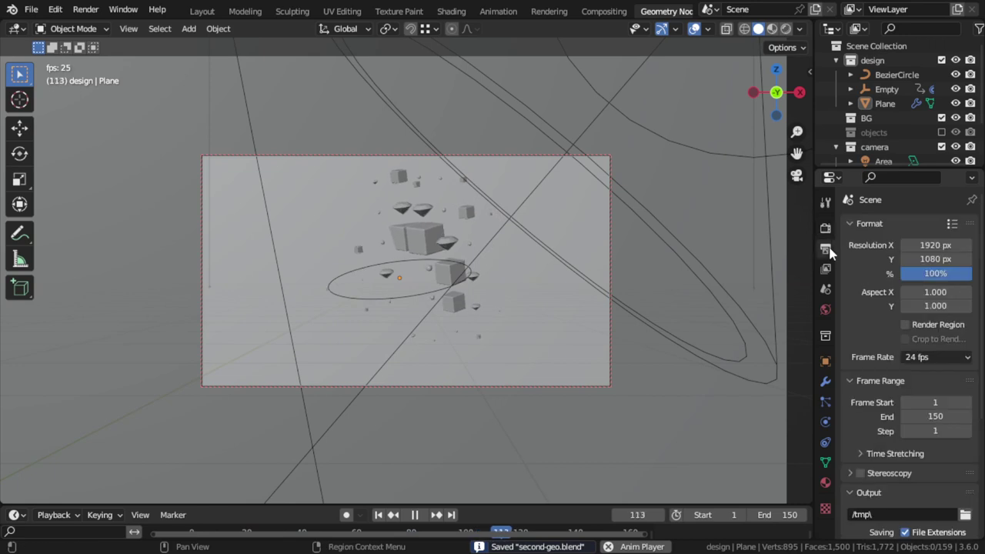
left_click(825, 228)
scroll(891, 406, "down", 7)
scroll(891, 406, "down", 2)
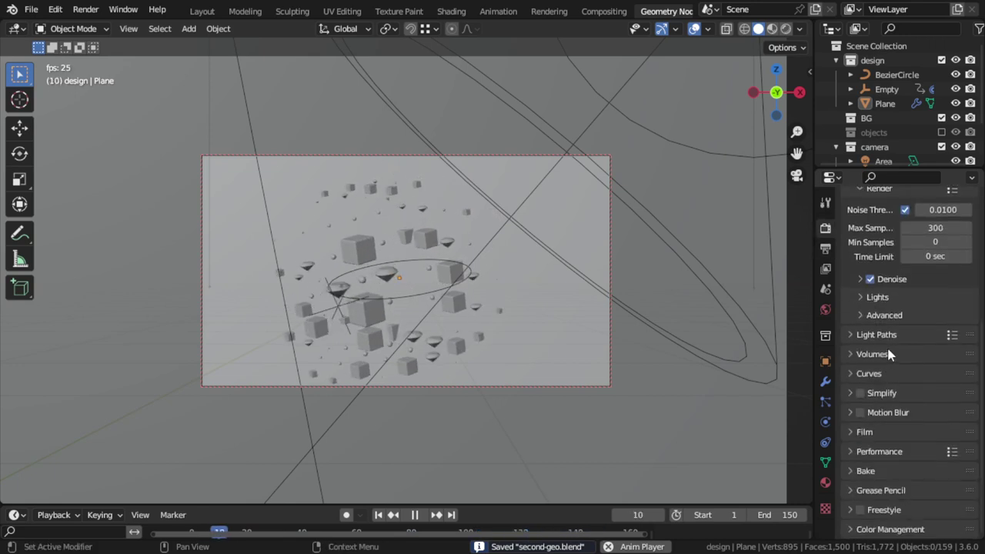
left_click(877, 334)
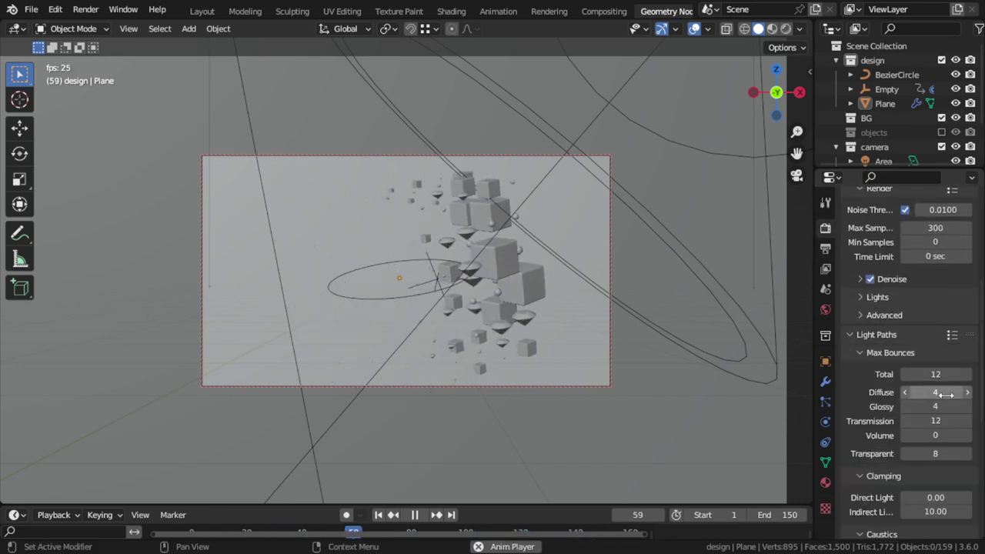
left_click_drag(935, 391, 935, 436)
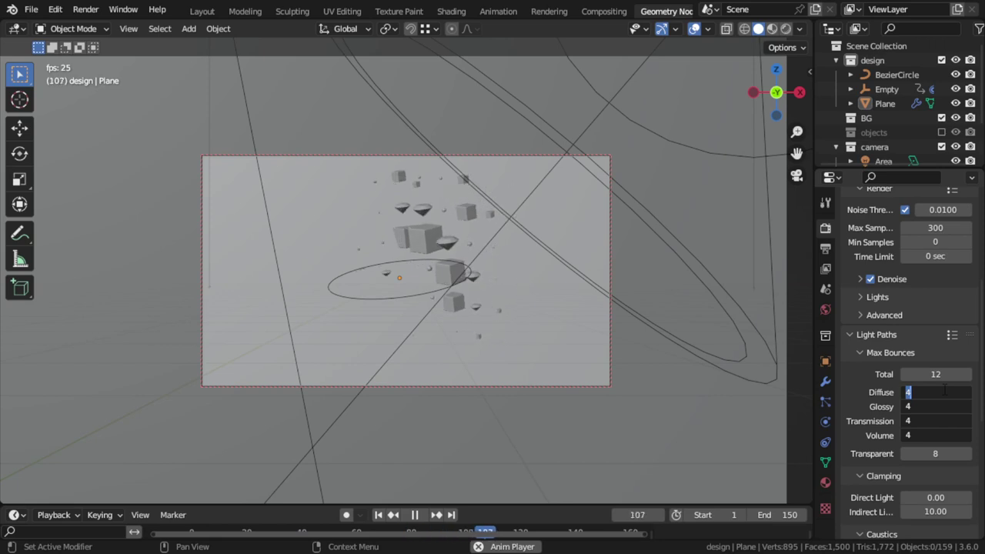
type("3")
key("Return")
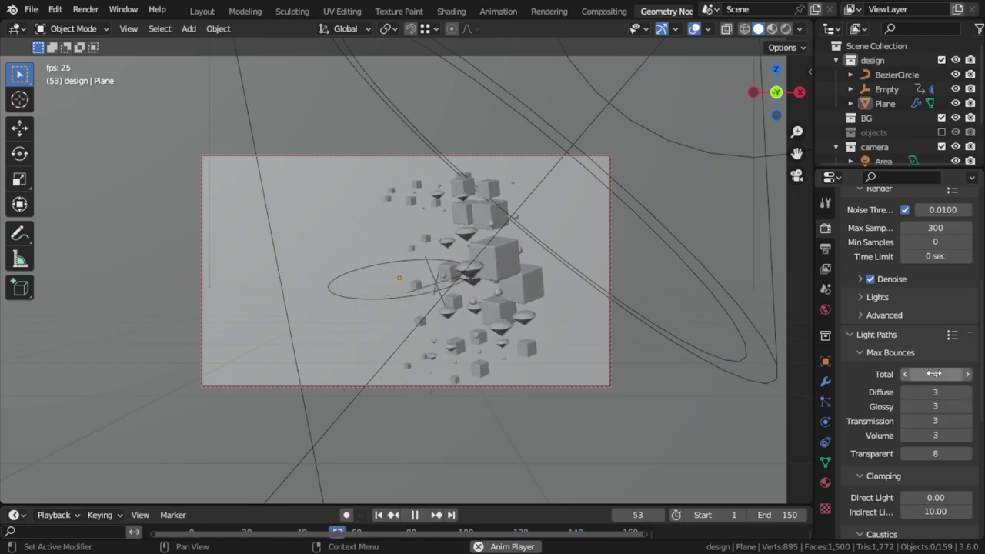
Check the output file format and keep it as PNG.
scroll(896, 279, "up", 3)
scroll(896, 279, "up", 2)
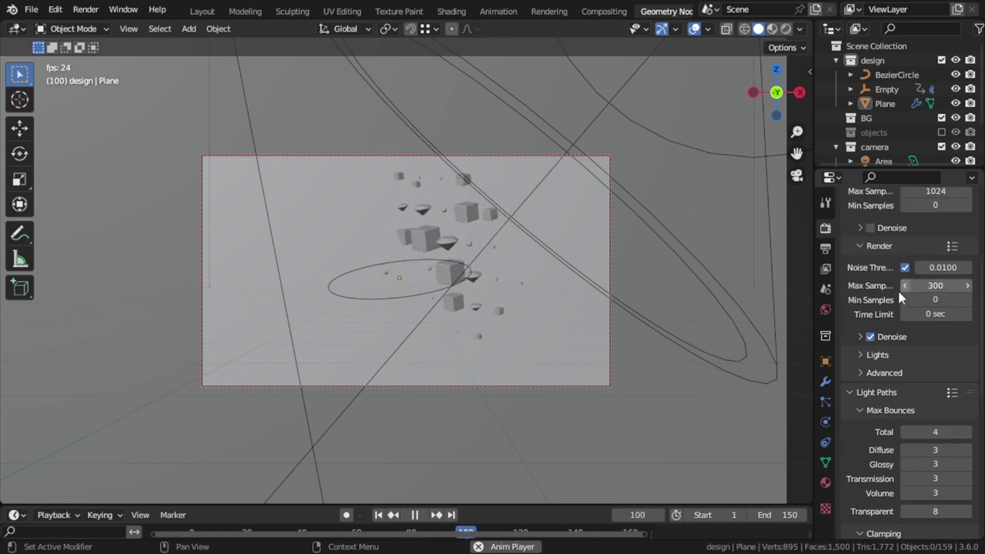
left_click(825, 249)
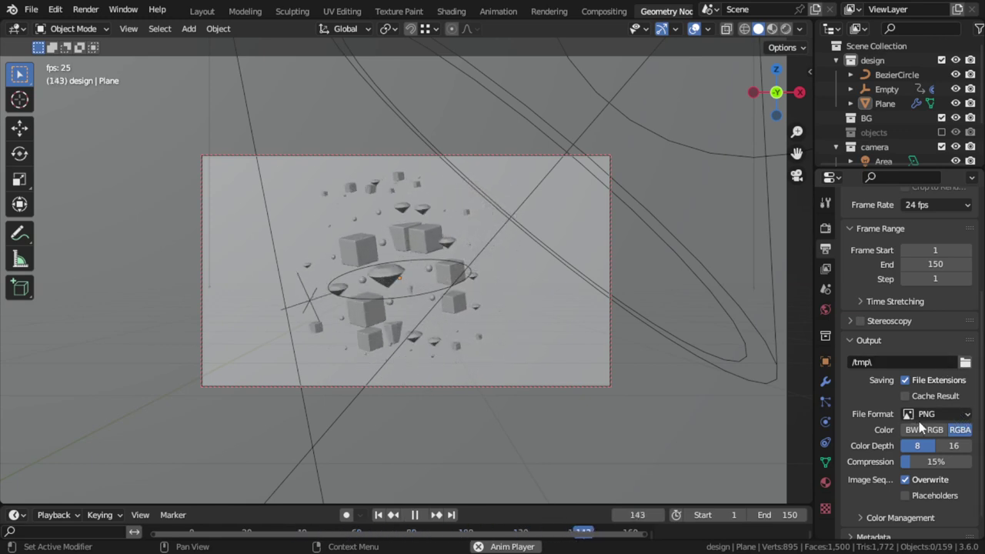
left_click(949, 416)
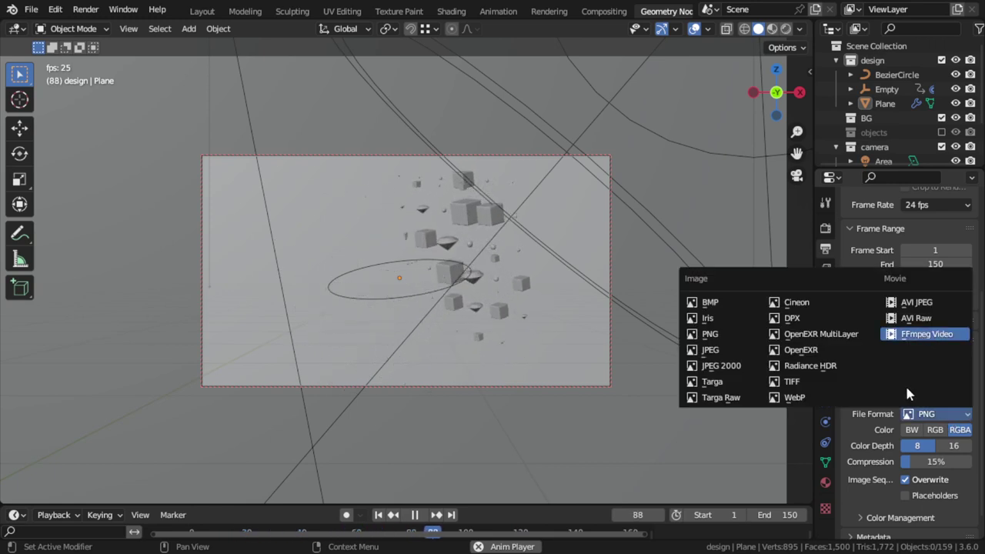
key("Escape")
key("Escape")
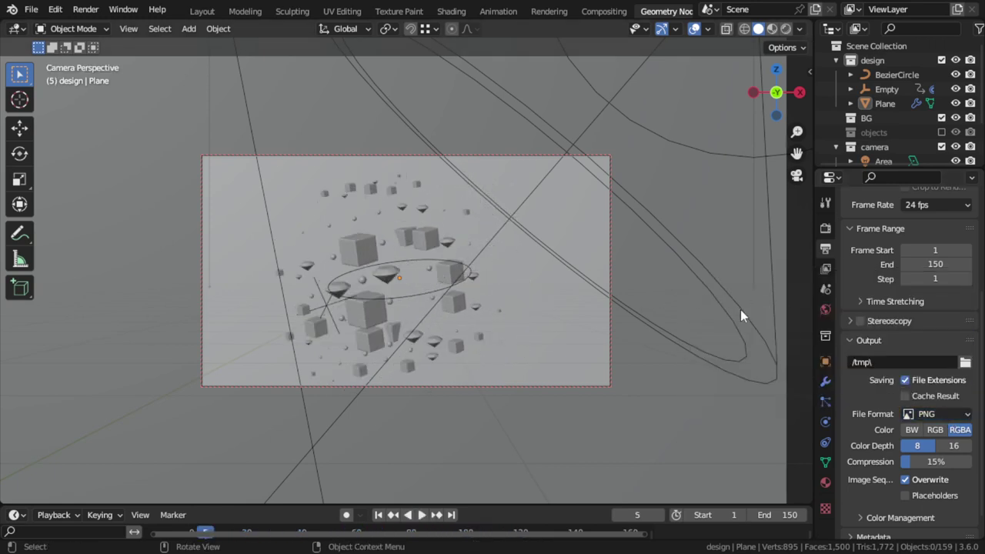
Drive the world colour with an Environment Texture and render the current frame.
left_click(825, 308)
left_click(903, 318)
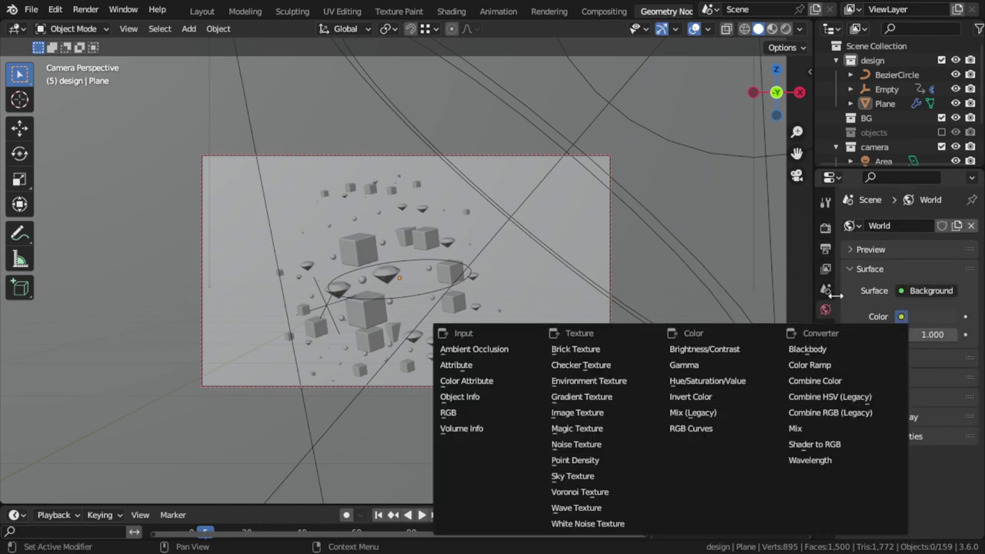
left_click(902, 319)
left_click(651, 381)
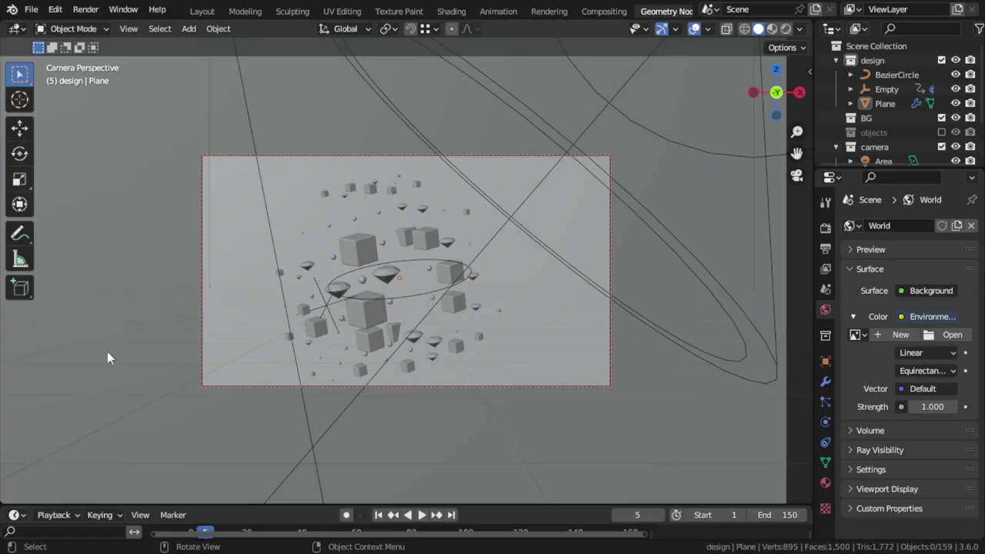
key("F12")
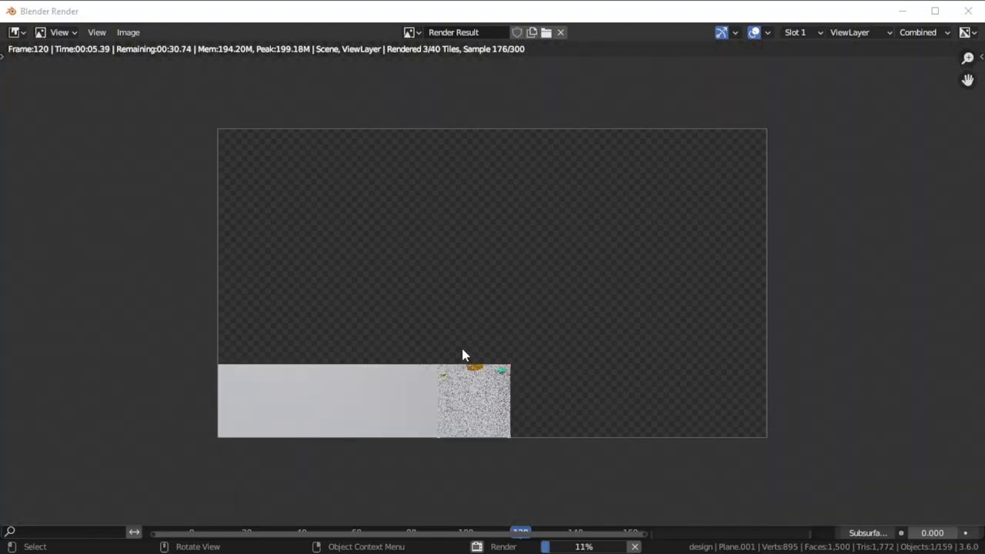
Zoom the Render Result view in and out while frame 120 renders to 100% and reaches denoising.
scroll(462, 355, "up", 2)
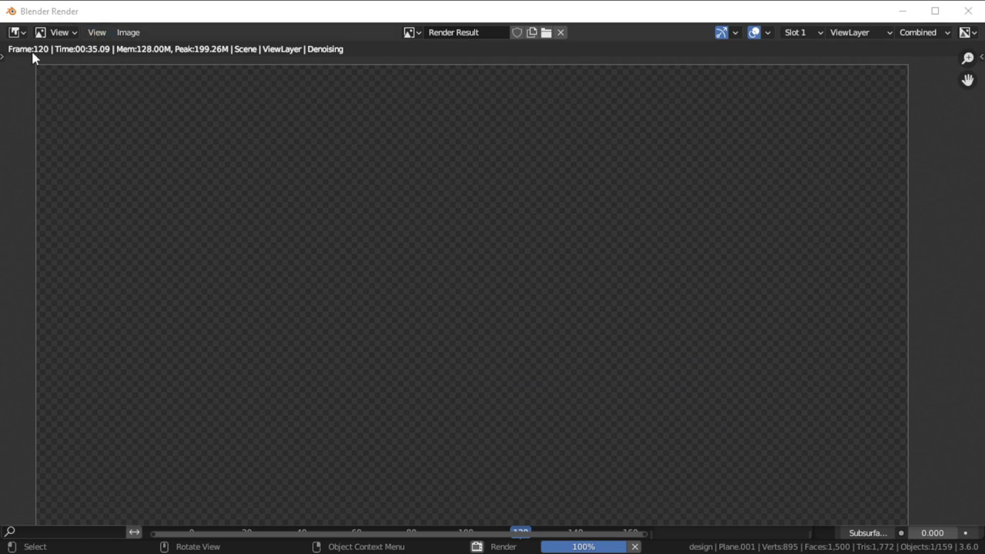
scroll(298, 205, "down", 2)
scroll(298, 205, "up", 2)
scroll(298, 205, "down", 3)
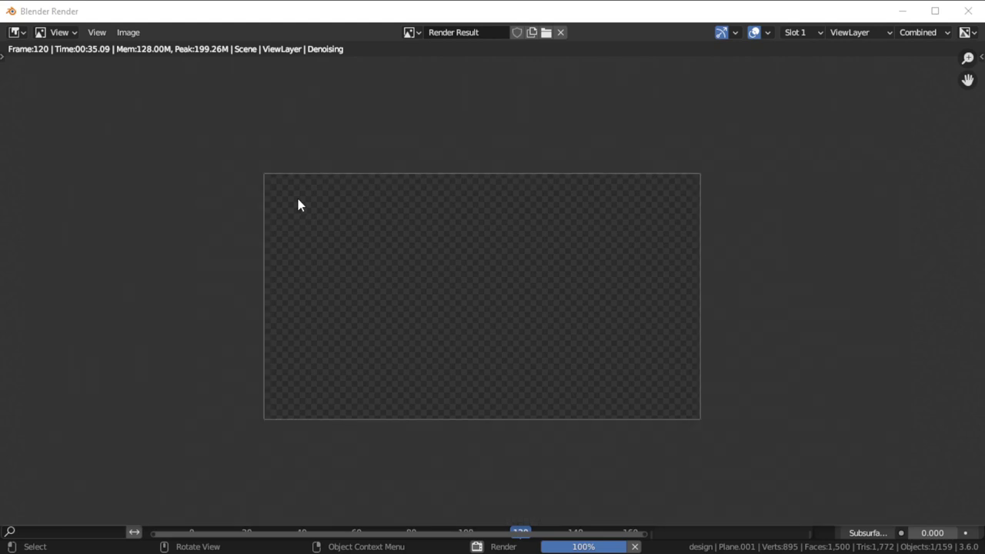
scroll(298, 205, "up", 1)
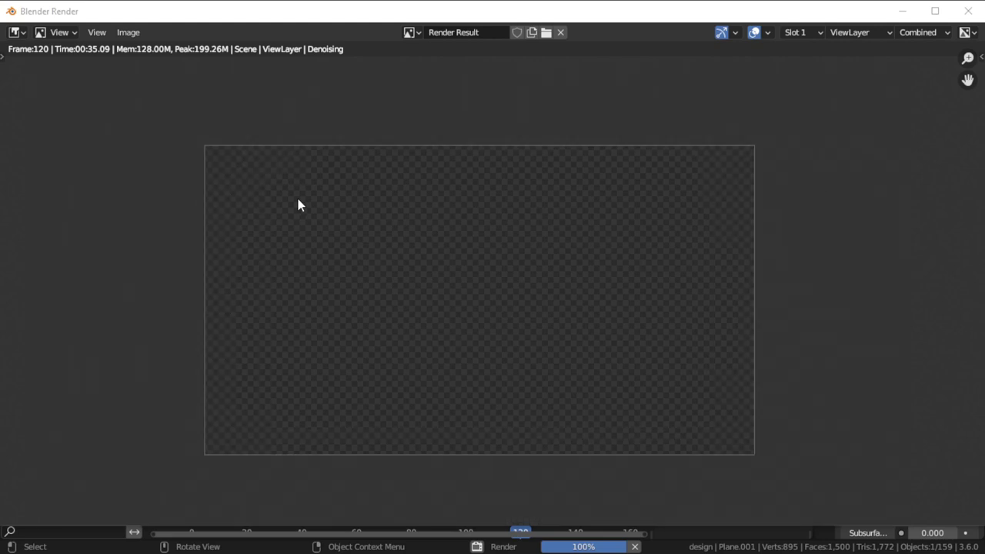